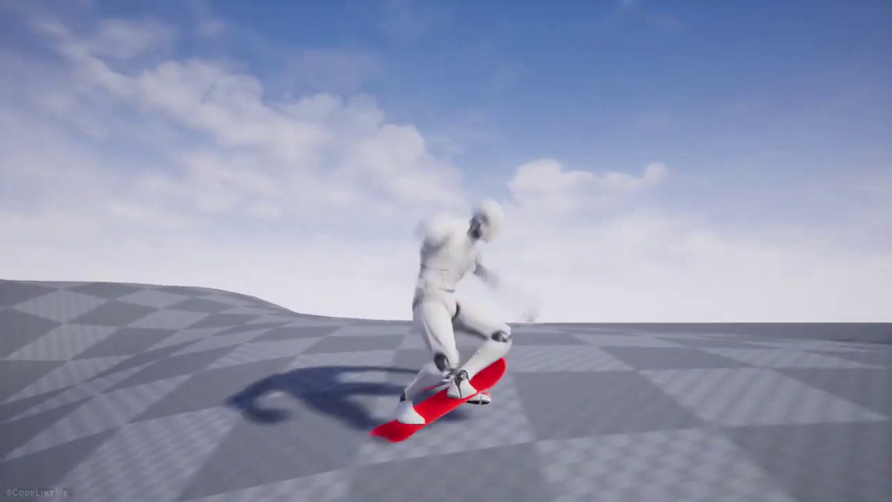
key(Escape)
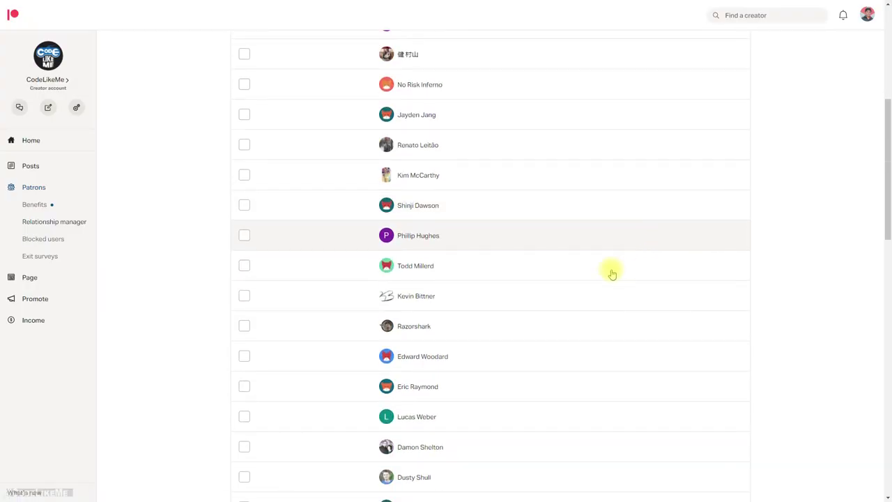
Look through the remaining pages of the active patrons list to its last page
scroll(611, 271, down, 10)
click(473, 467)
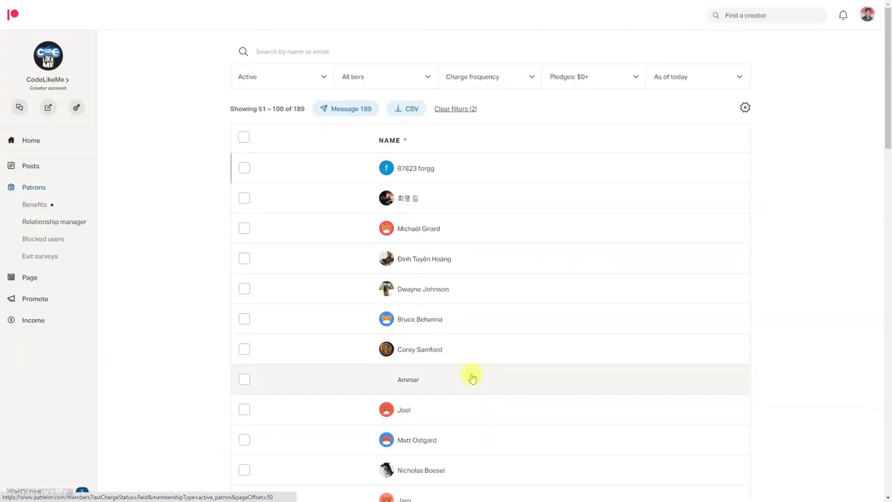
scroll(473, 379, down, 3)
scroll(479, 396, down, 8)
click(496, 468)
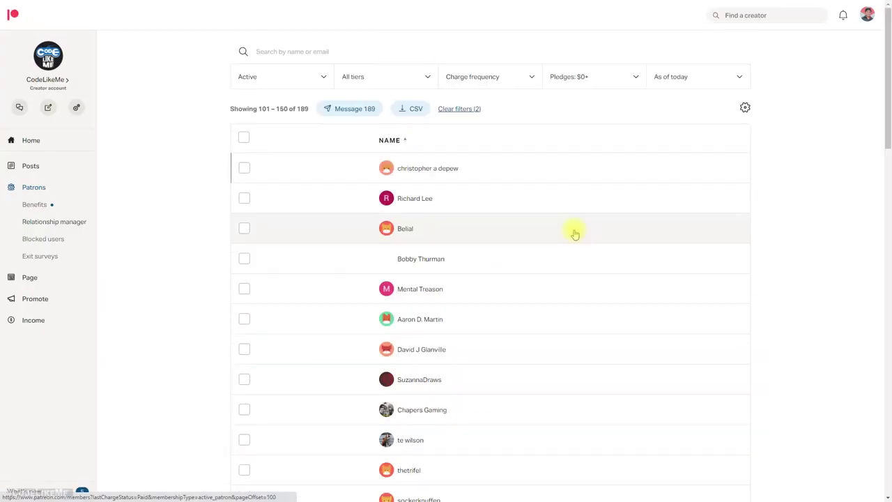
scroll(575, 235, down, 8)
scroll(575, 236, down, 10)
click(517, 468)
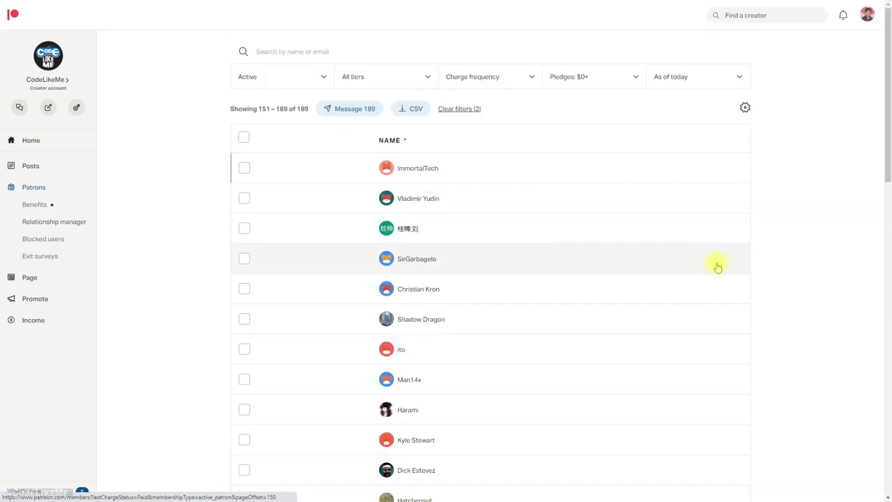
scroll(716, 264, down, 9)
scroll(712, 270, down, 5)
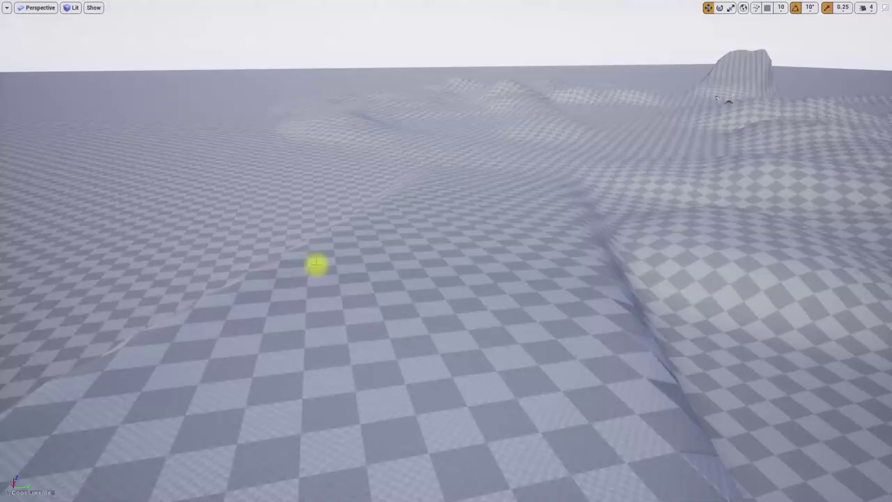
Play-test the skateboarding character on the skatemap terrain by turning, riding over the hills and jumping, and end the play session
right_drag(314, 260, 350, 318)
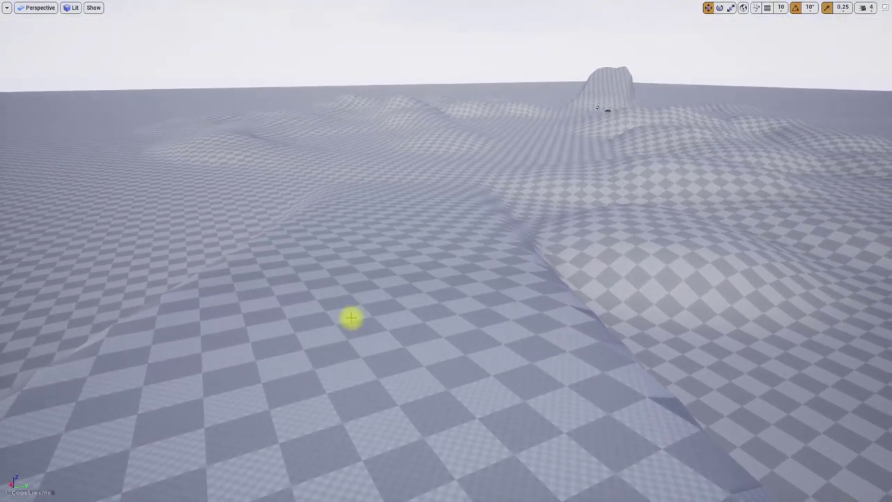
key(alt+p)
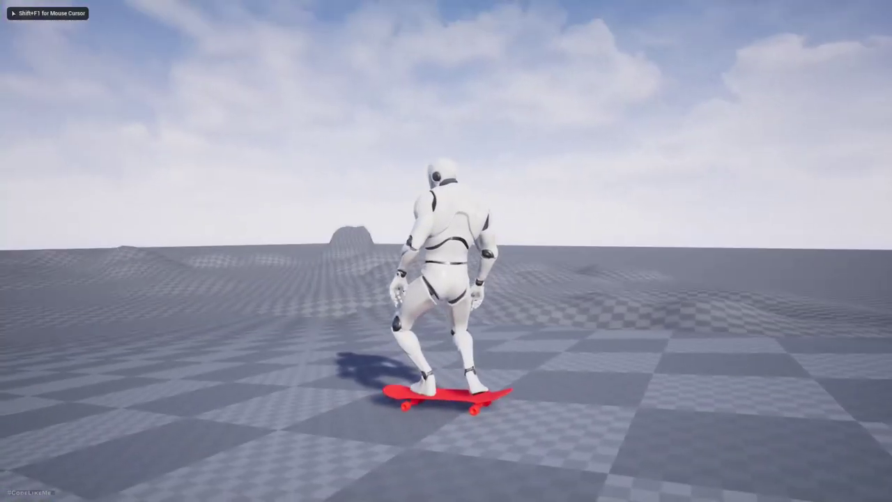
key(d)
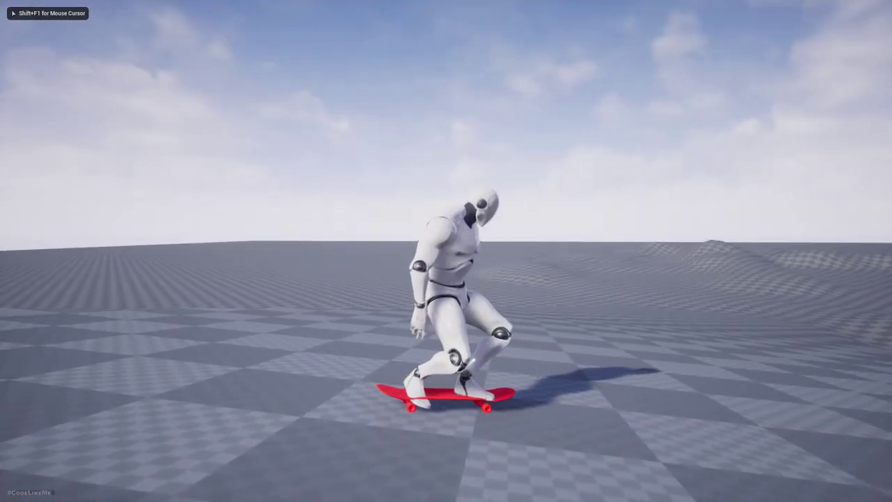
key(a)
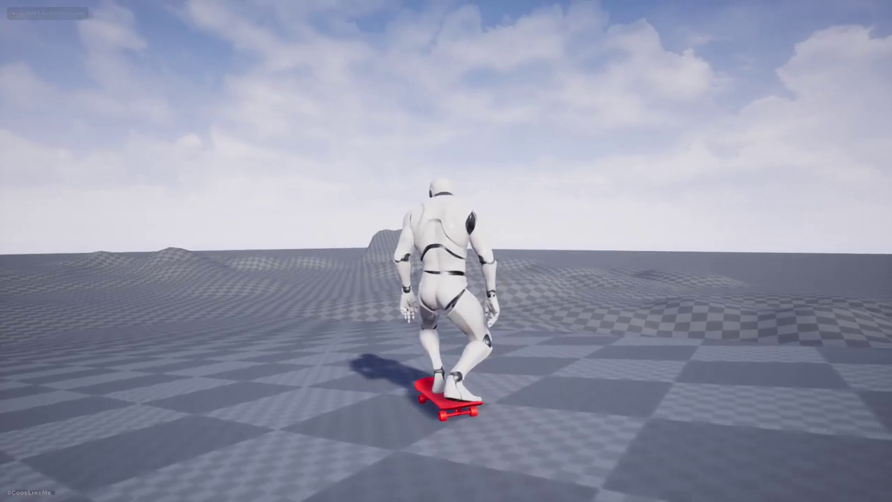
key(d)
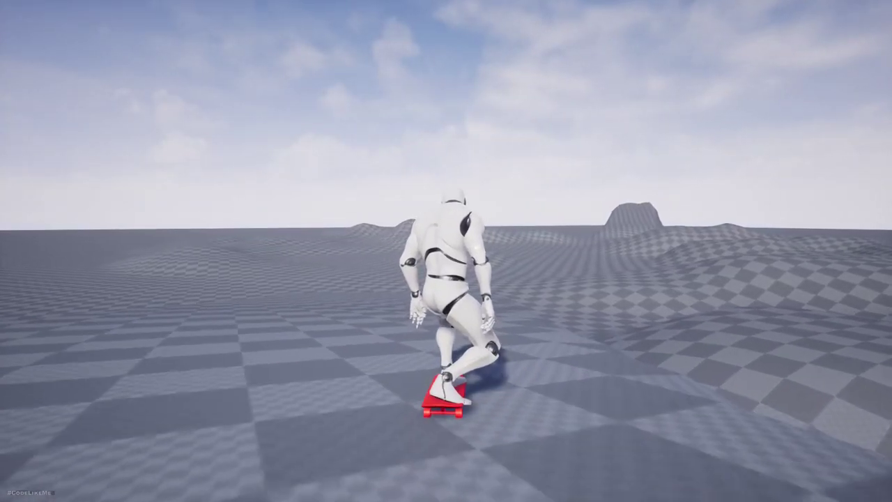
key(d)
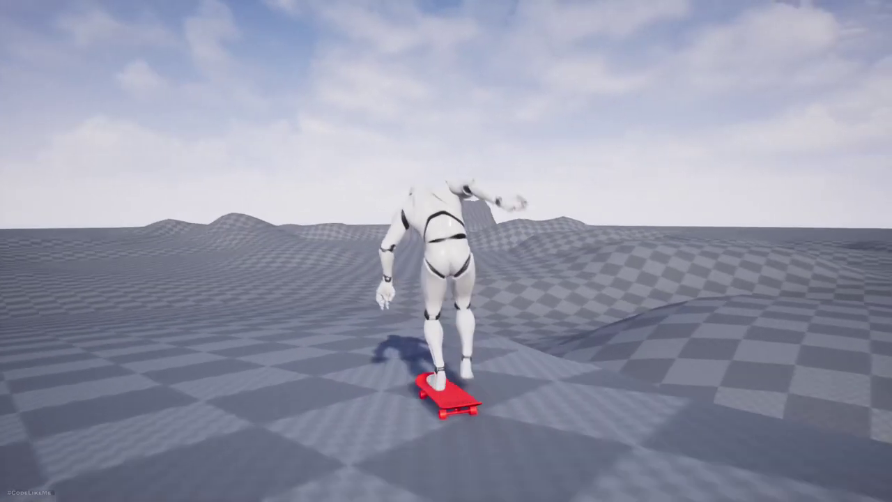
key(d)
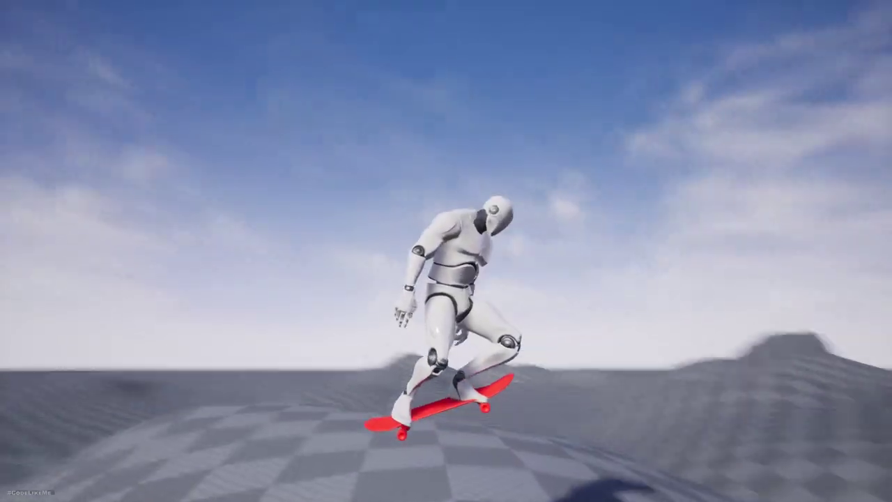
key(space)
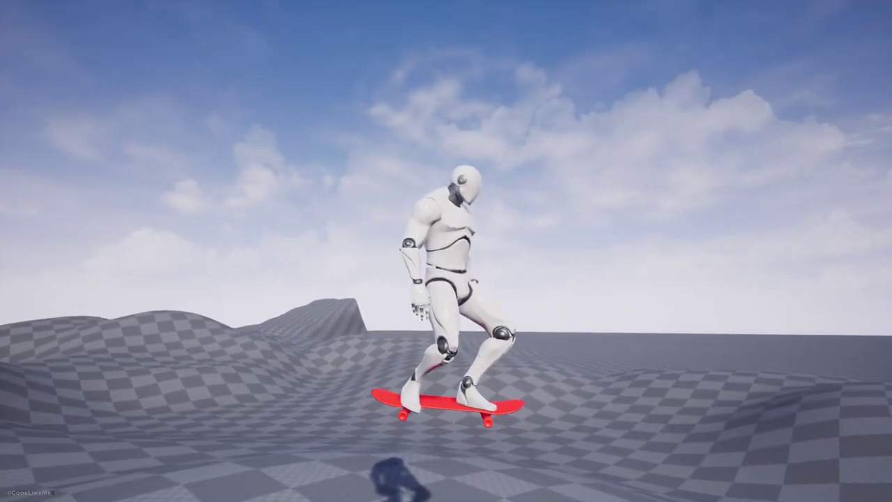
key(Escape)
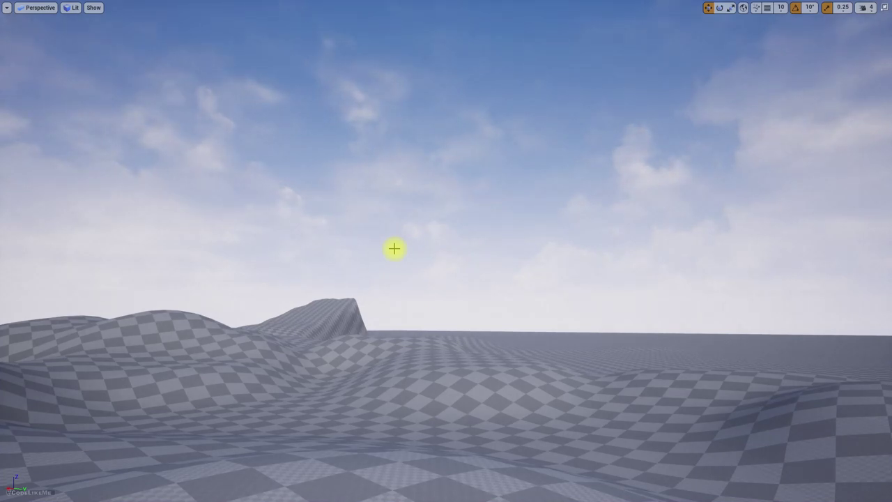
Leave the full-screen viewport, preview the Jumping animation from the Skateboarding folder, and return to the skatemap level
mouse_move(386, 243)
right_down()
mouse_move(346, 235)
mouse_move(394, 236)
right_up()
key(F11)
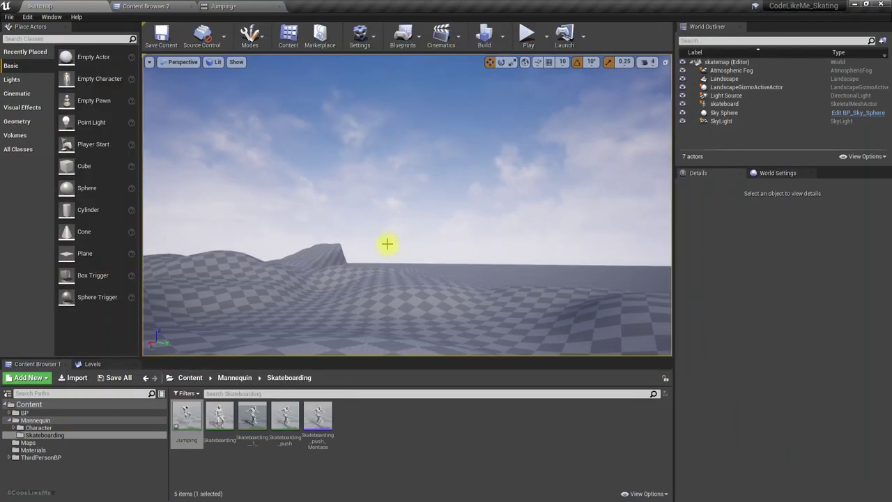
double_click(183, 413)
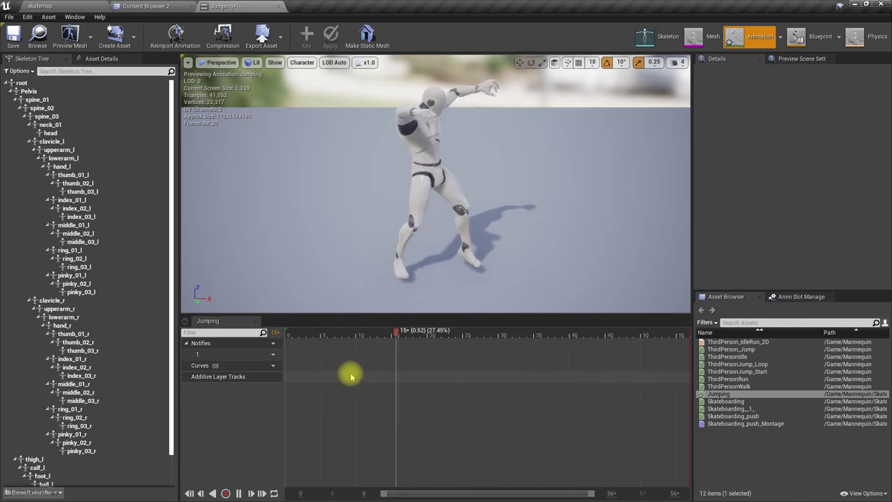
click(39, 6)
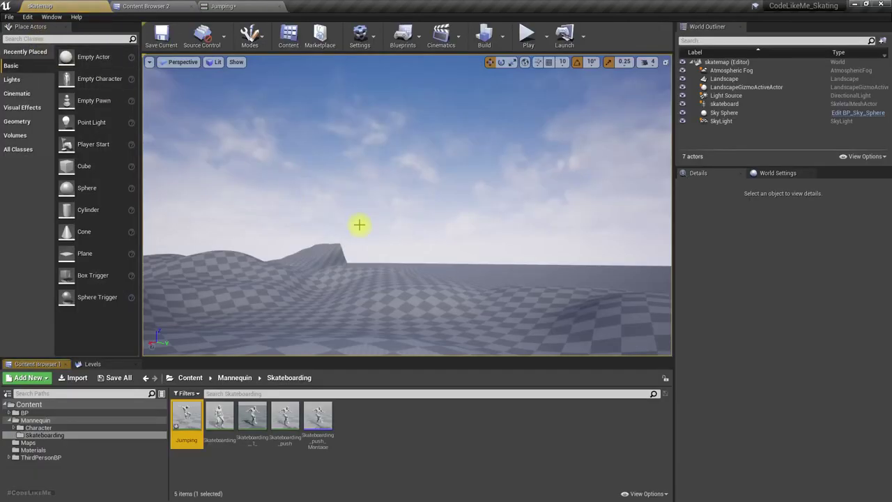
Create an AnimMontage from the Jumping animation, name it kickflip_Montage, and open it to scrub through the jump
right_click(186, 414)
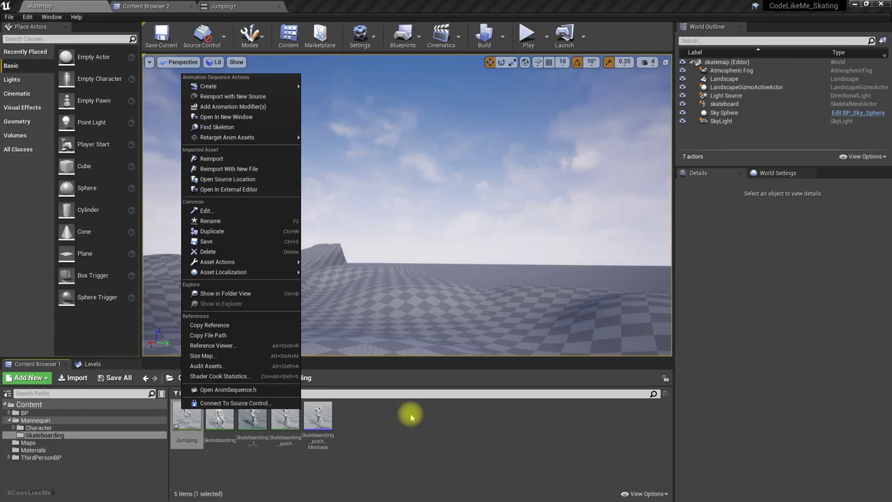
mouse_move(242, 261)
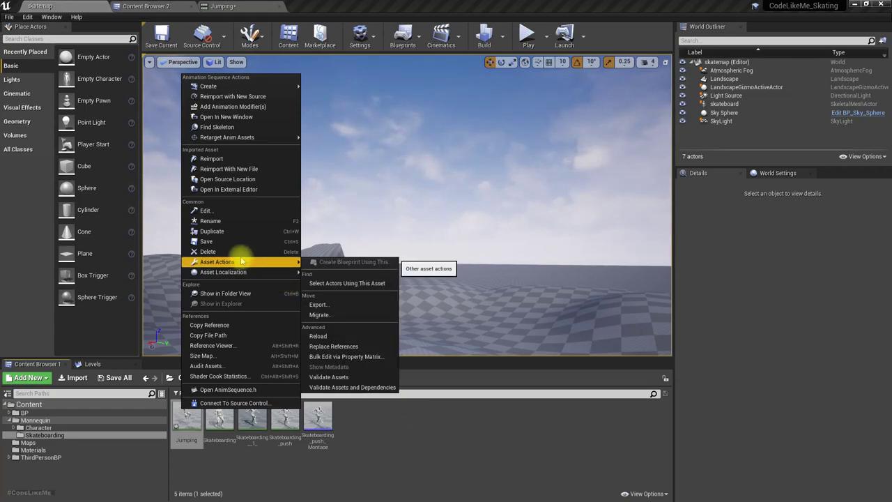
mouse_move(216, 86)
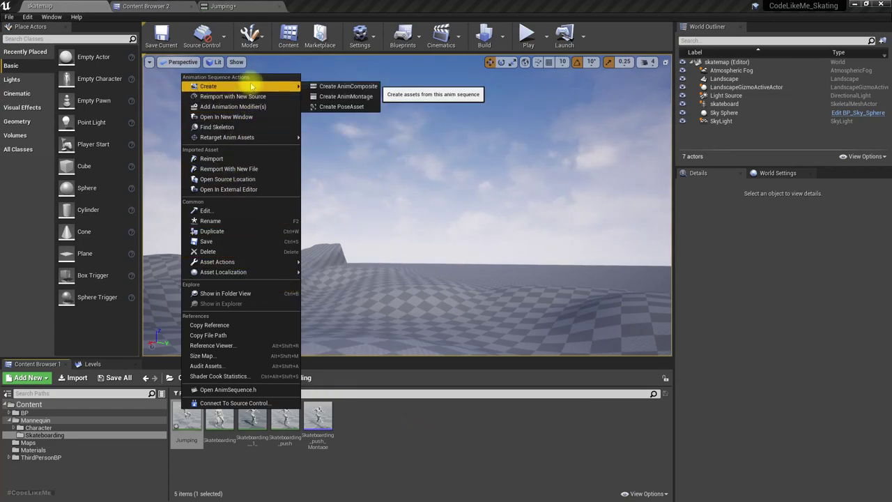
click(334, 97)
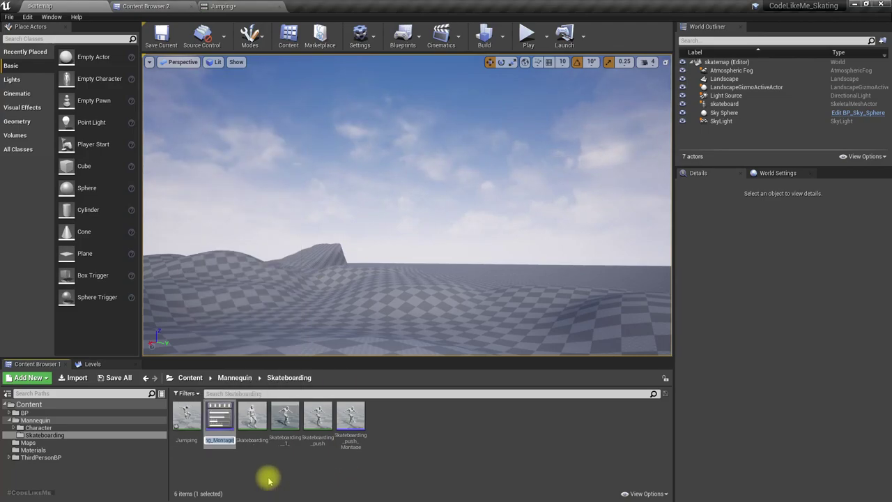
key(Return)
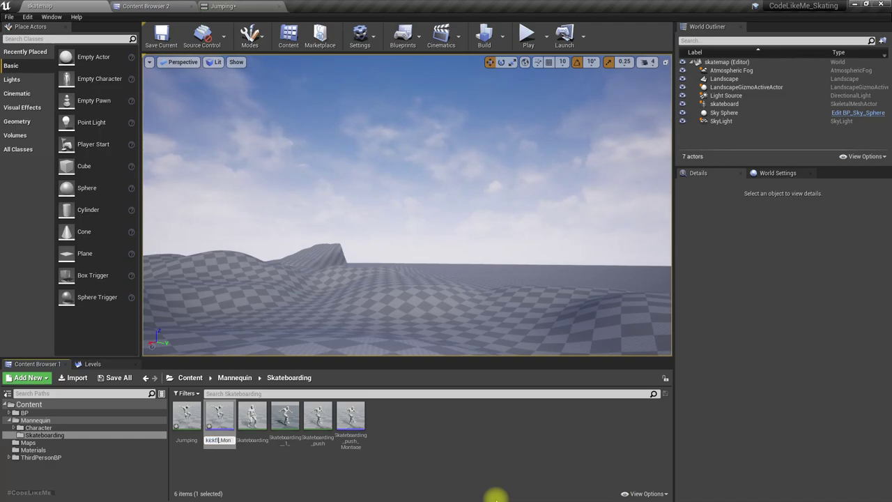
key(Return)
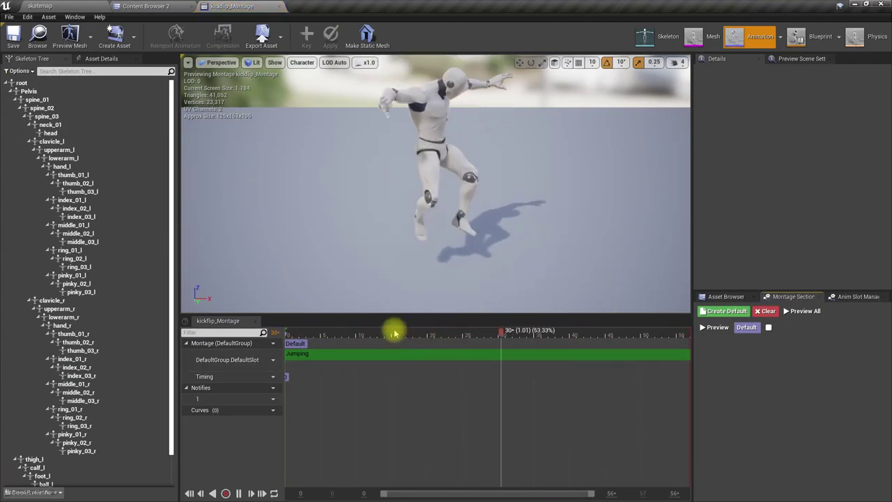
drag(416, 331, 585, 336)
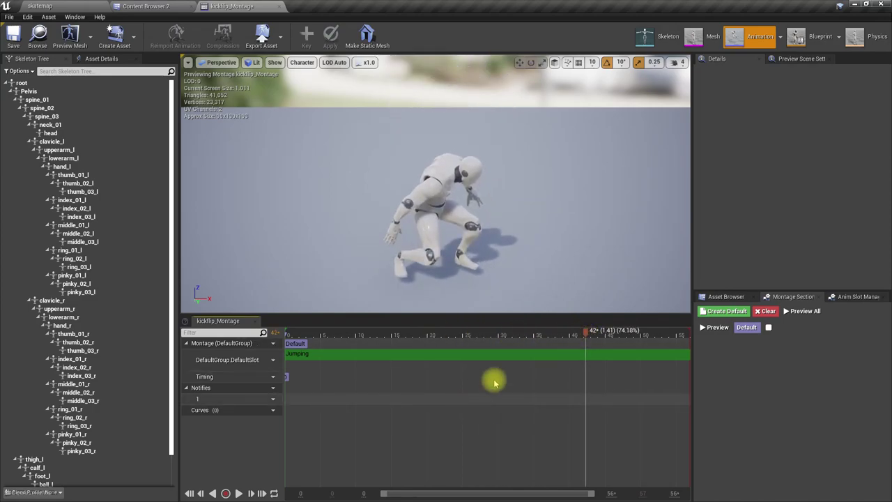
Locate the level's default pawn class from the World Settings and open the ThirdPersonCharacter_Skate blueprint
click(148, 5)
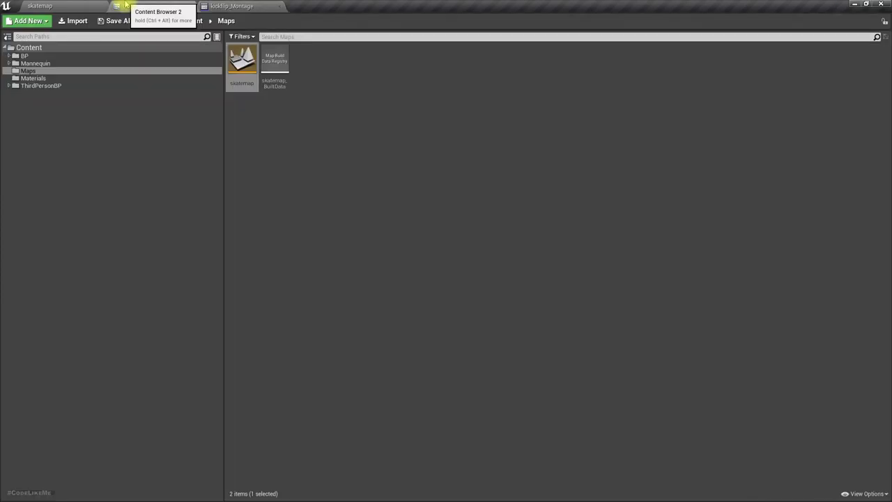
click(41, 5)
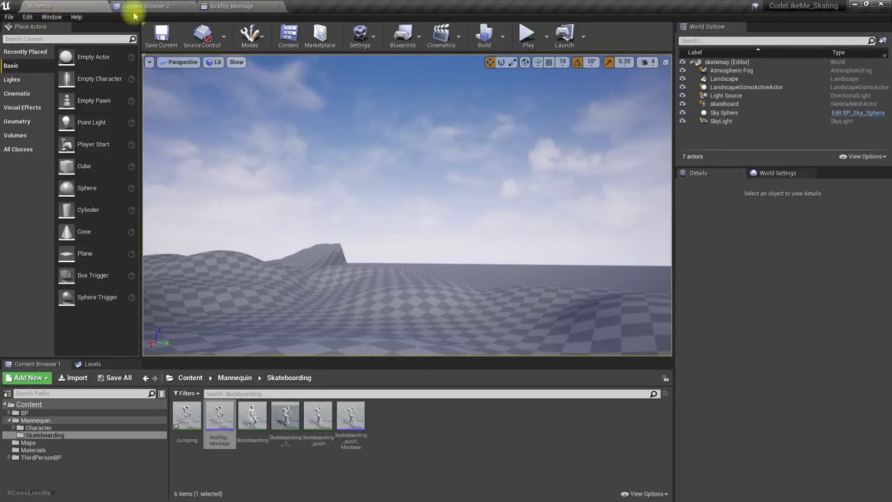
click(772, 174)
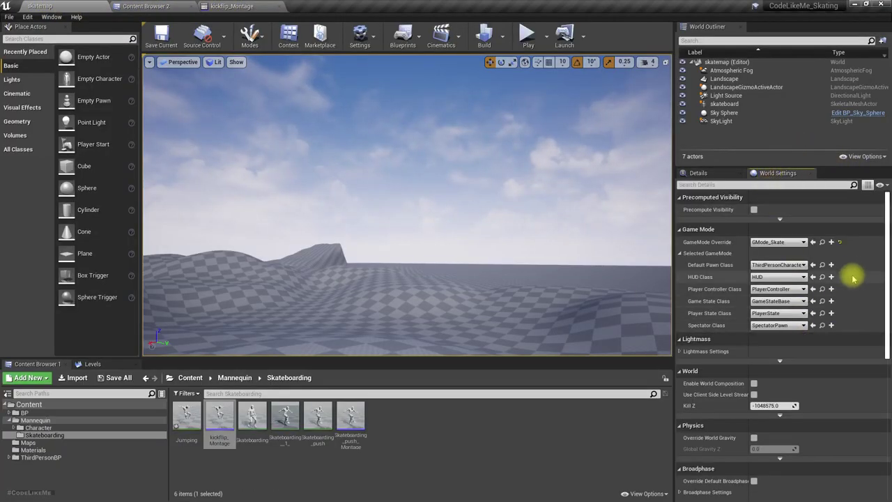
click(823, 265)
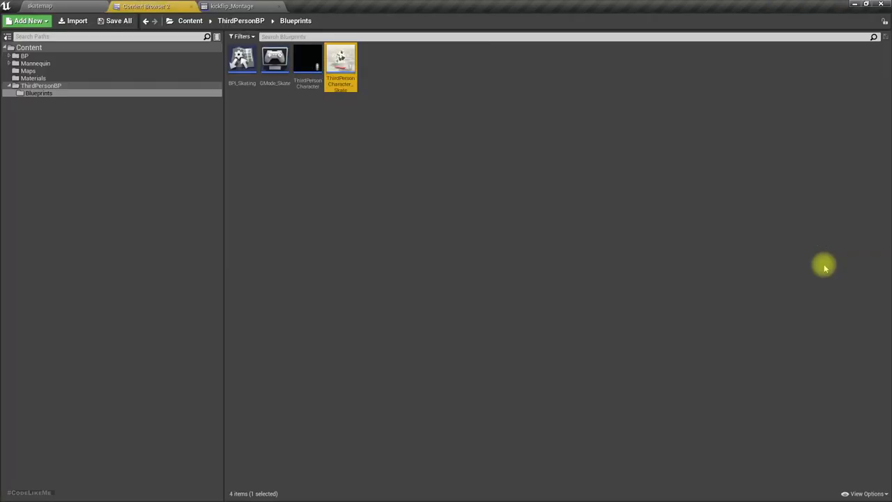
double_click(339, 62)
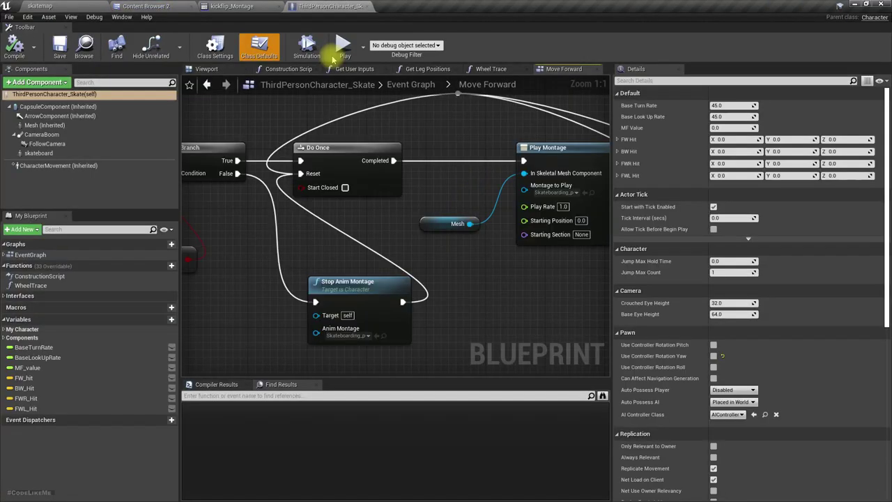
Inspect the character and skateboard up close in the blueprint's viewport
click(206, 68)
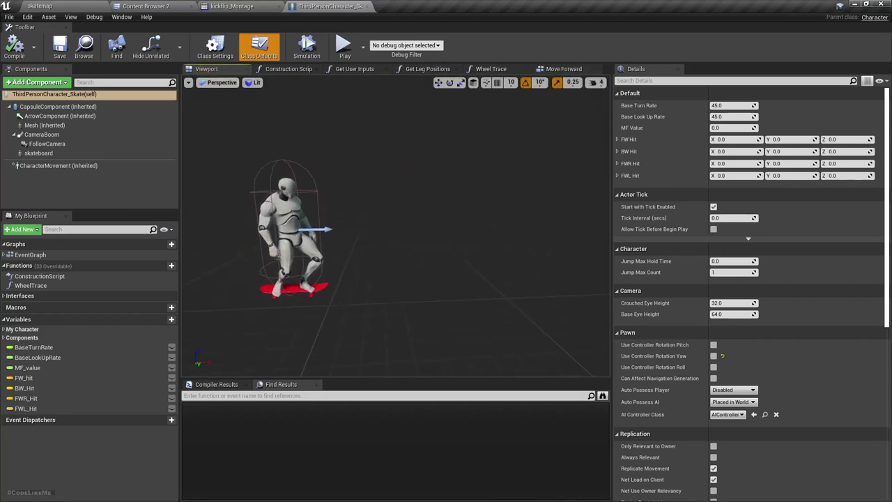
middle_drag(395, 226, 345, 211)
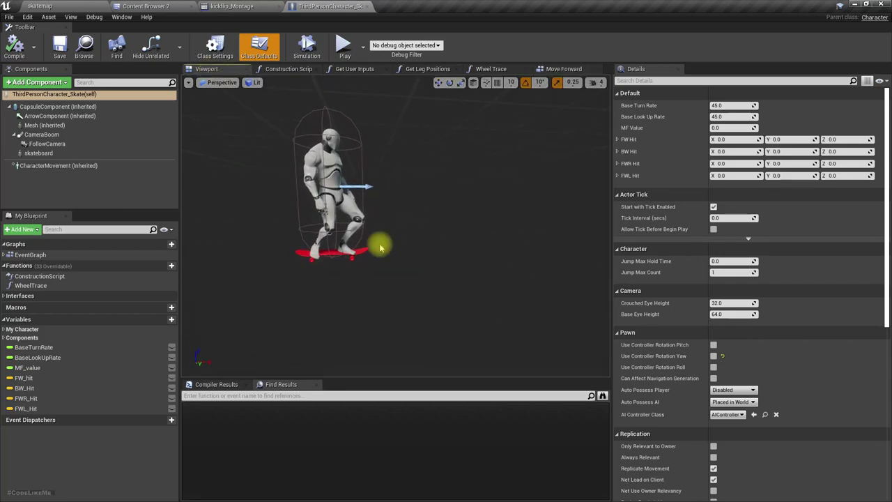
scroll(380, 247, up, 3)
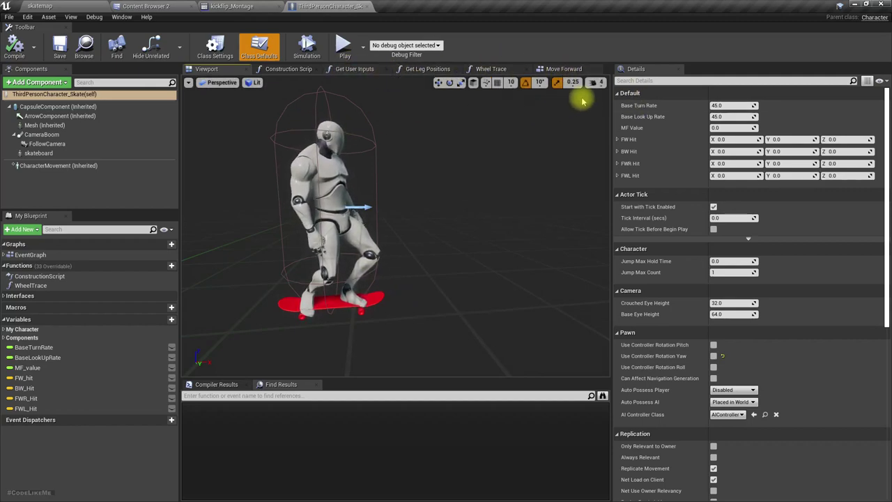
Go to the character blueprint's main Event Graph and find the InputAction Jump nodes in the Jump section
click(562, 68)
click(402, 83)
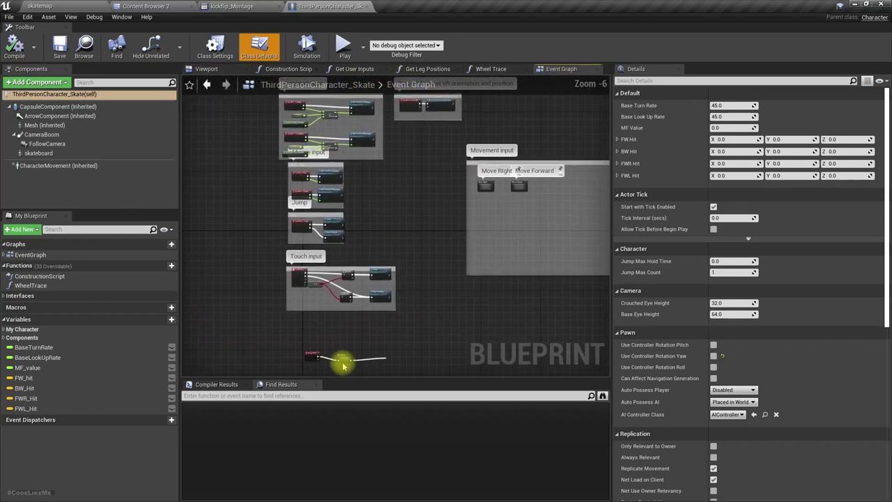
scroll(265, 149, up, 3)
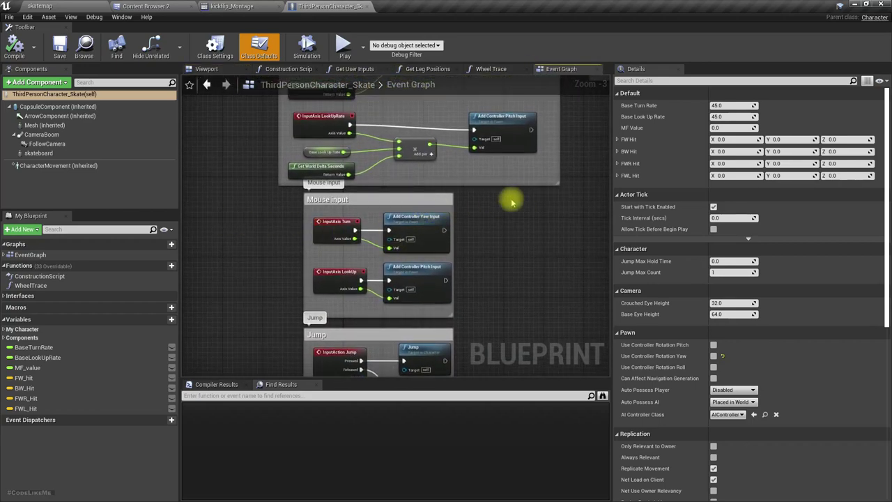
right_drag(512, 201, 469, 117)
scroll(412, 258, up, 3)
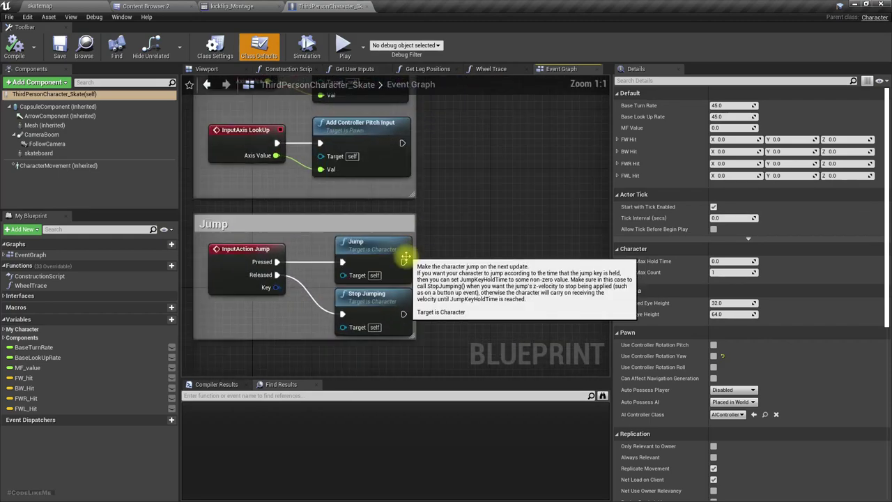
Widen the Jump comment box and collapse the InputAction Jump, Jump and Stop Jumping nodes into a graph named "Jump & Kickflip"
drag(413, 258, 459, 258)
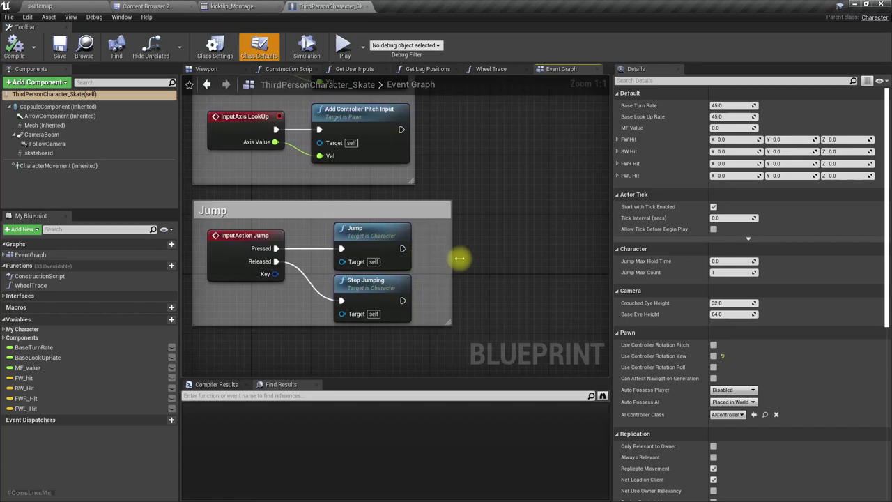
drag(331, 273, 358, 295)
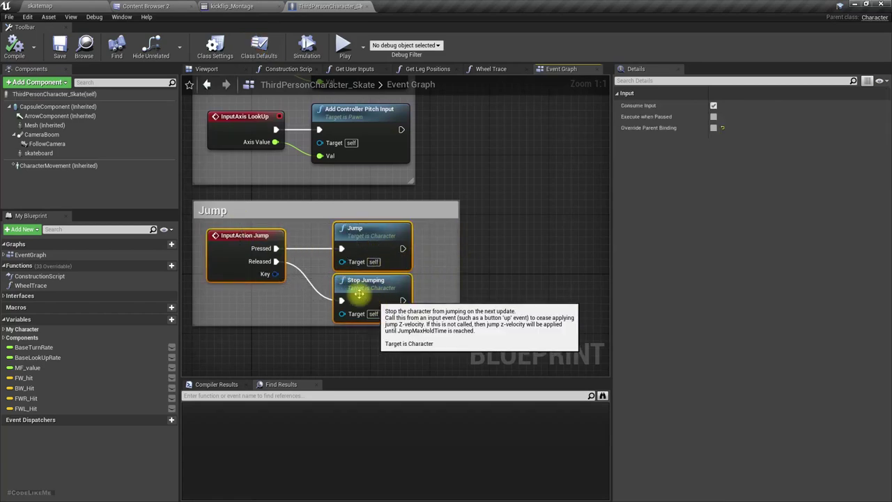
right_click(237, 236)
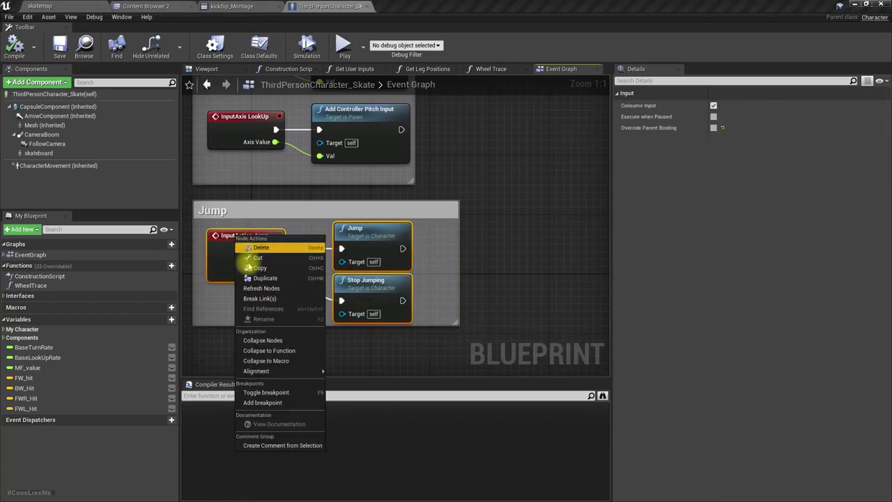
click(264, 341)
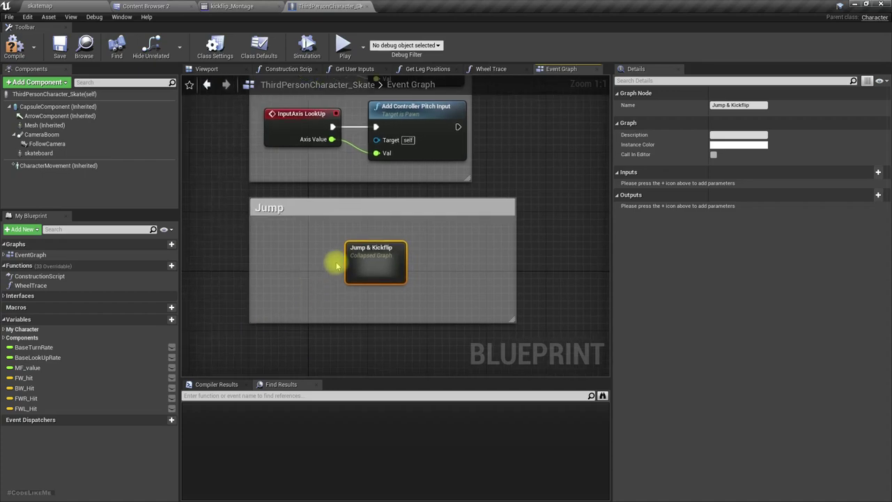
Open the Jump & Kickflip graph and space its Jump, Stop Jumping and Outputs nodes apart to make room for new nodes
double_click(328, 265)
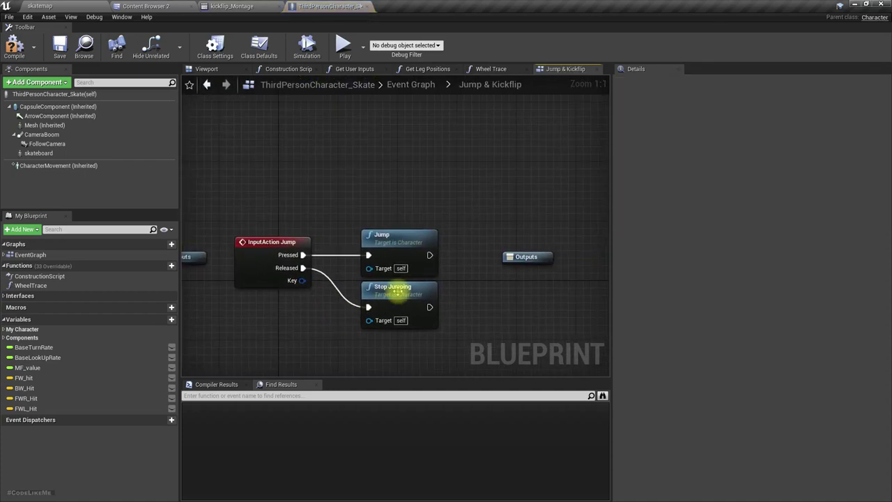
drag(398, 232, 404, 174)
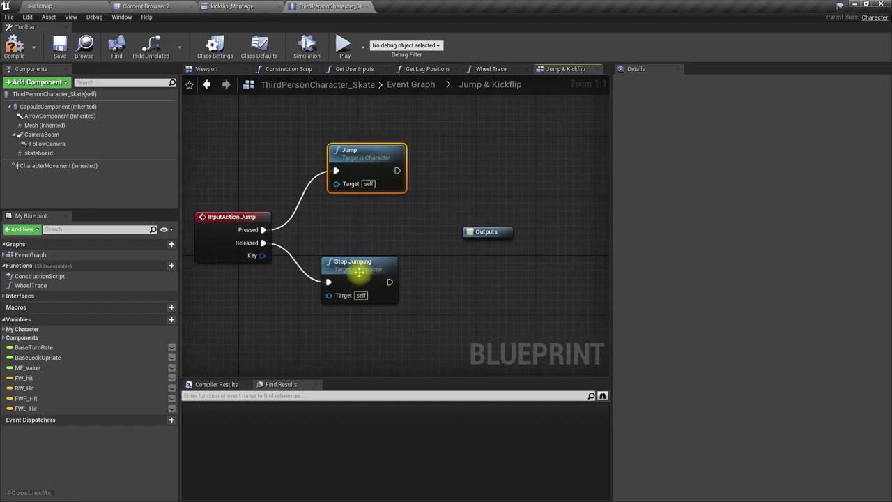
drag(328, 274, 356, 306)
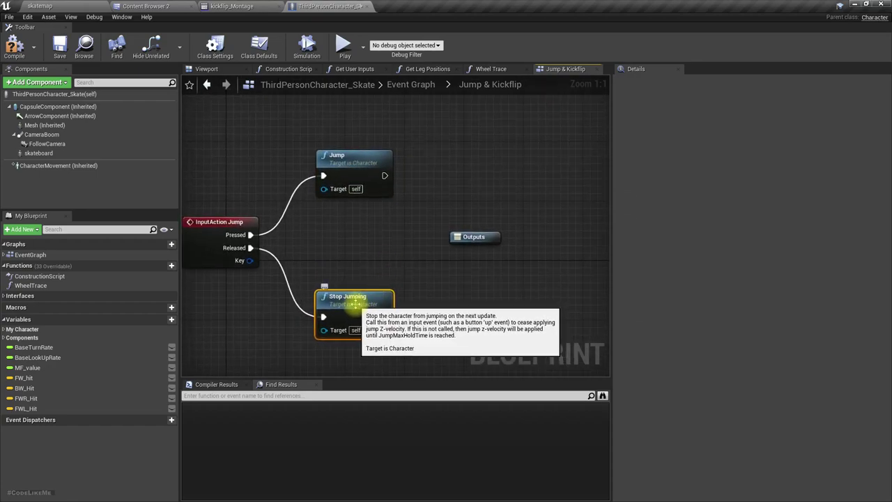
drag(476, 241, 554, 149)
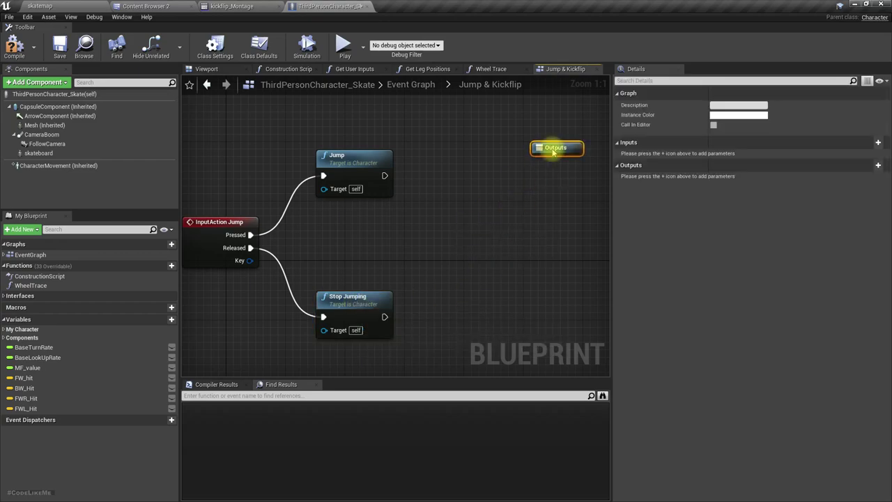
right_drag(544, 163, 524, 219)
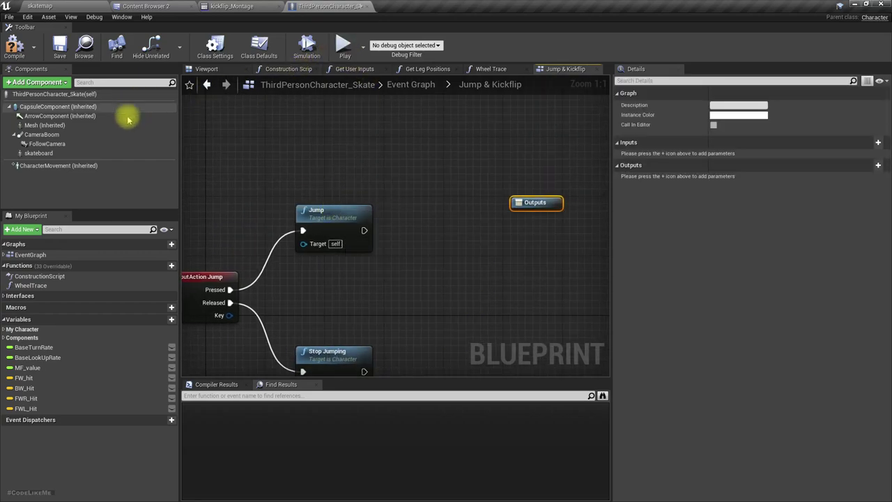
Open the mesh's animation blueprint BPA_Skating and examine its AnimGraph, the Skating Locomotion state machine and the Skateboarding state
click(48, 125)
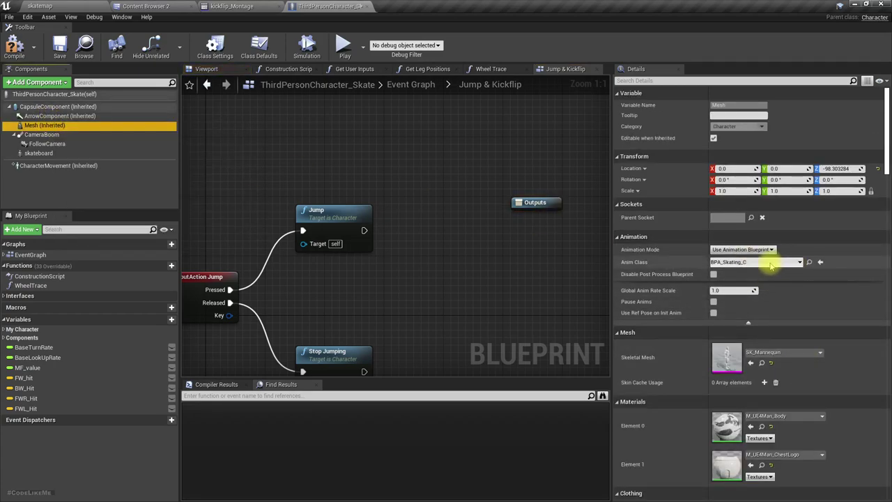
click(808, 262)
double_click(311, 70)
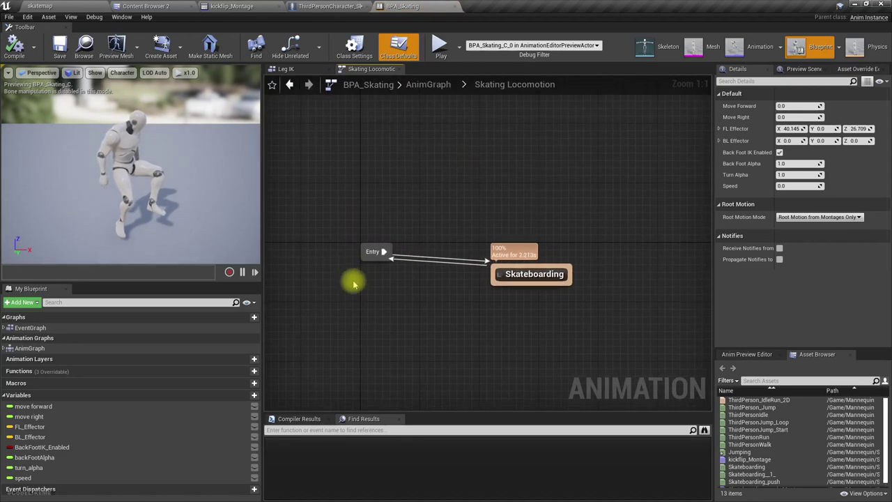
click(424, 89)
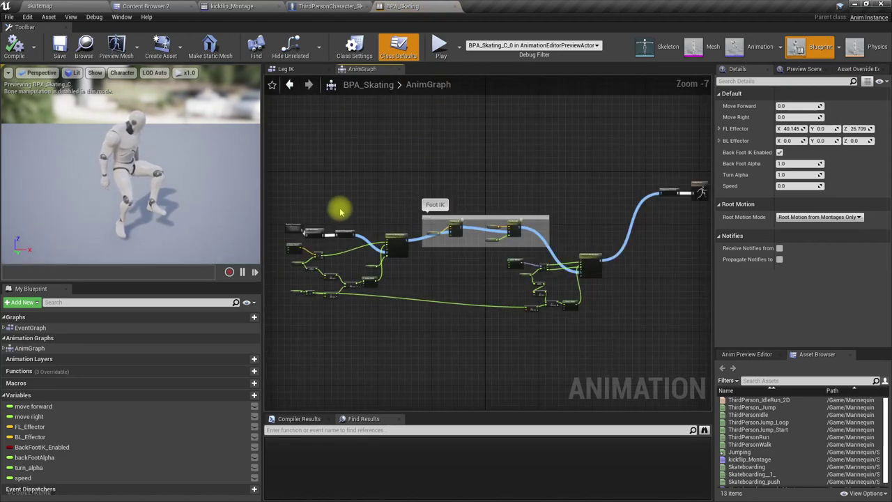
scroll(291, 229, up, 5)
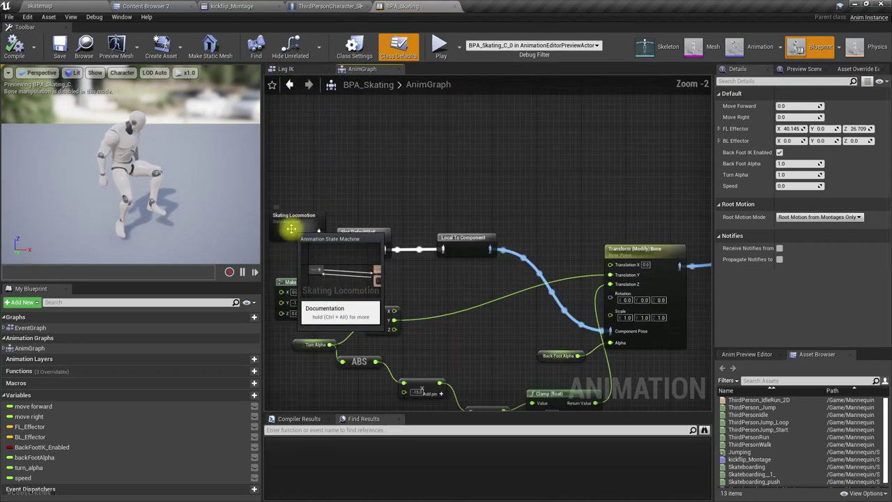
double_click(291, 228)
double_click(597, 264)
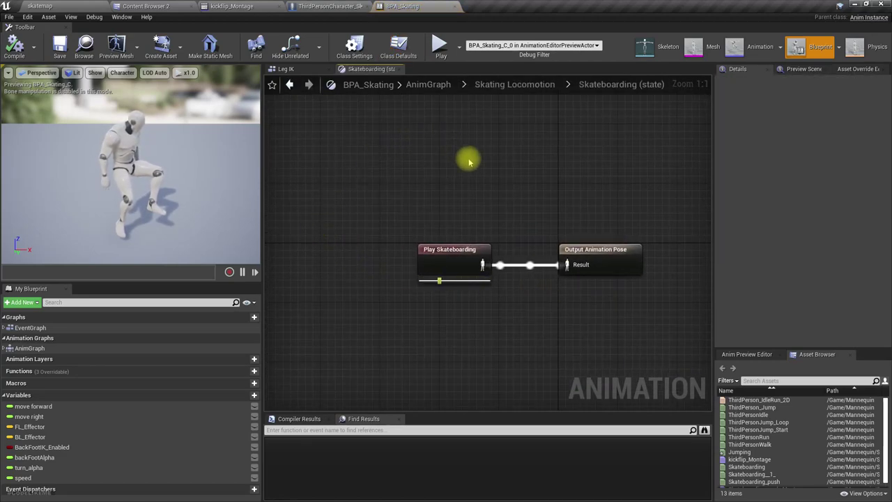
click(502, 86)
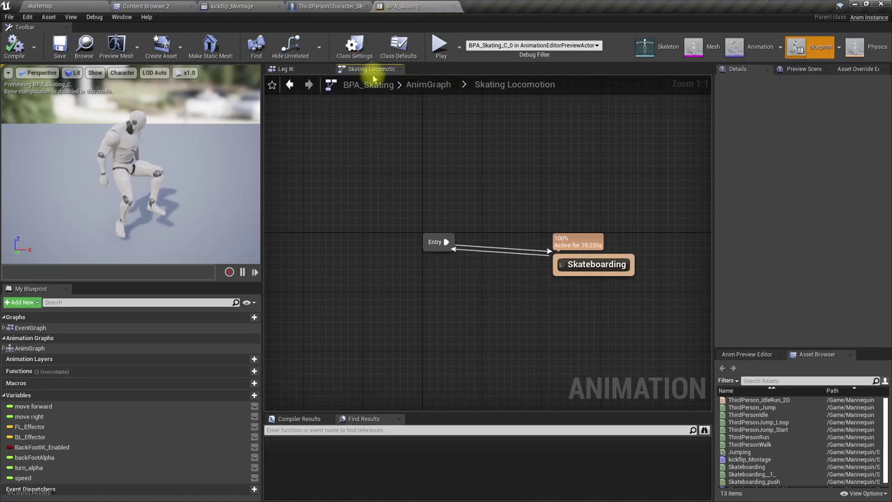
click(457, 84)
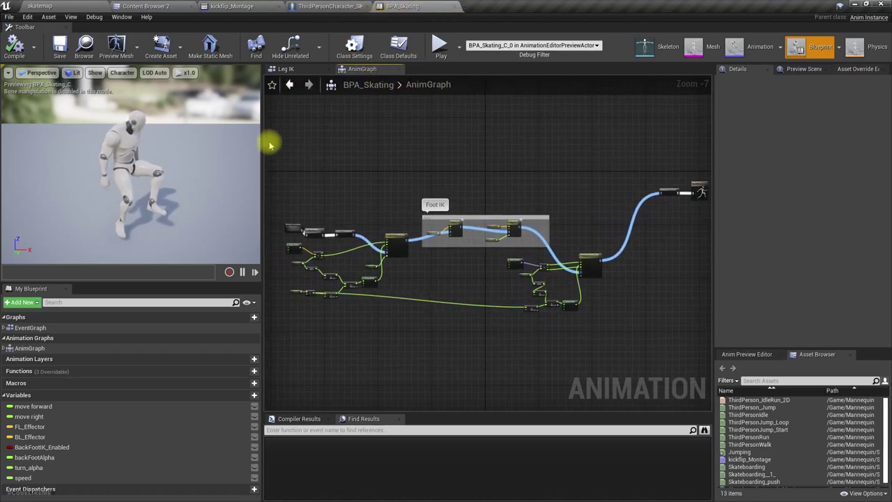
In the character's Jump & Kickflip graph, add a Mesh reference feeding a Play Montage node and run that node after Jump
click(320, 5)
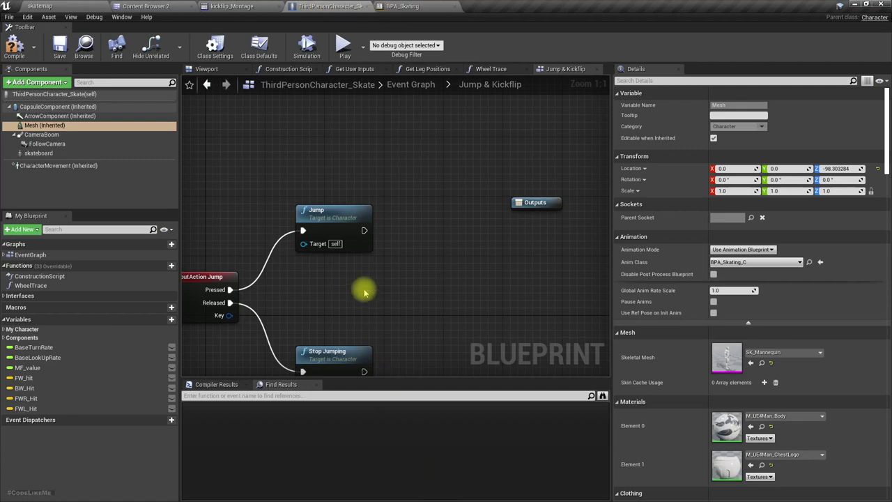
right_drag(364, 290, 366, 230)
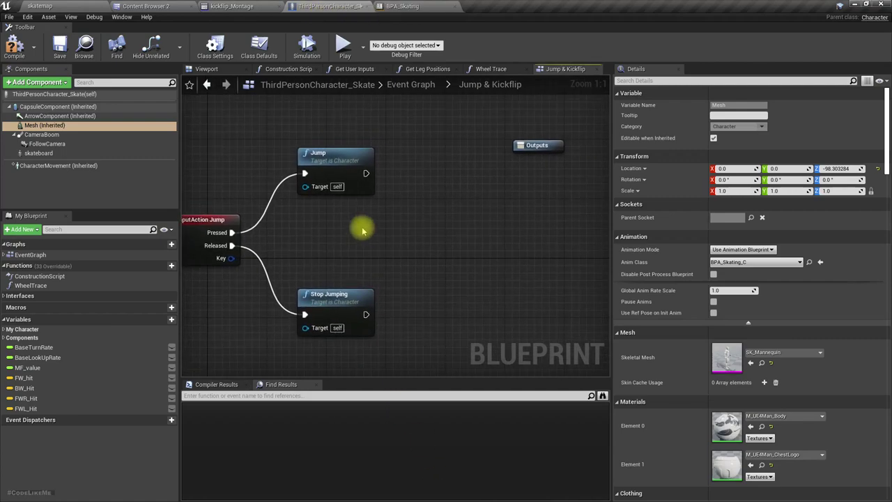
drag(366, 172, 413, 181)
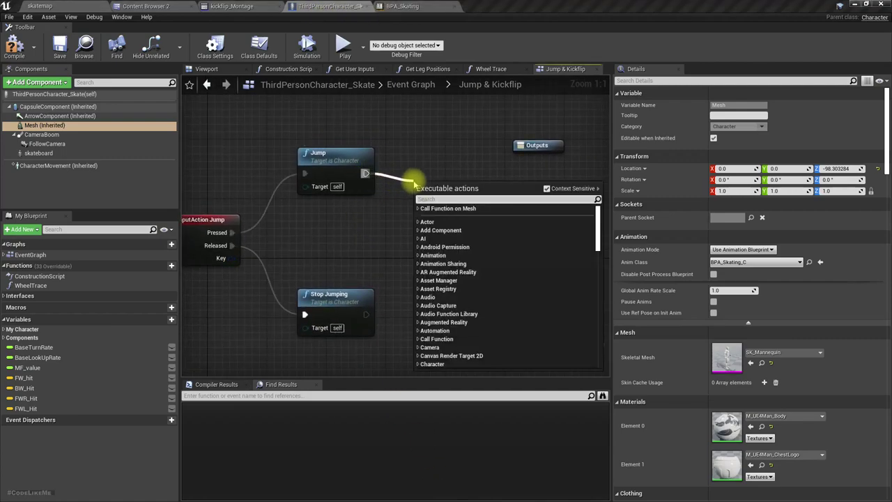
text(play)
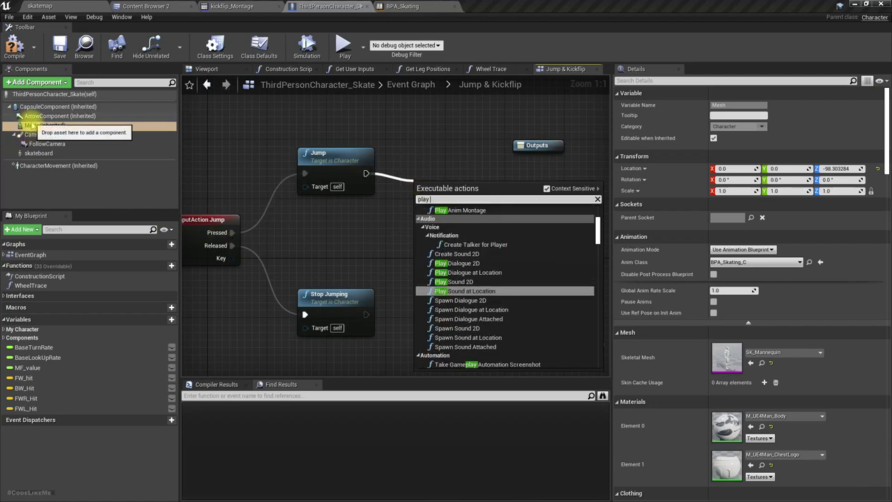
drag(45, 125, 449, 217)
text(play)
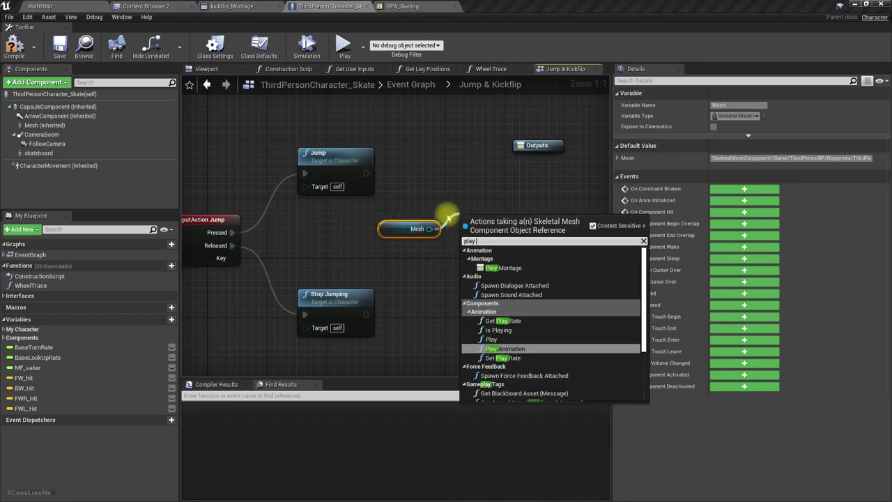
text( anim)
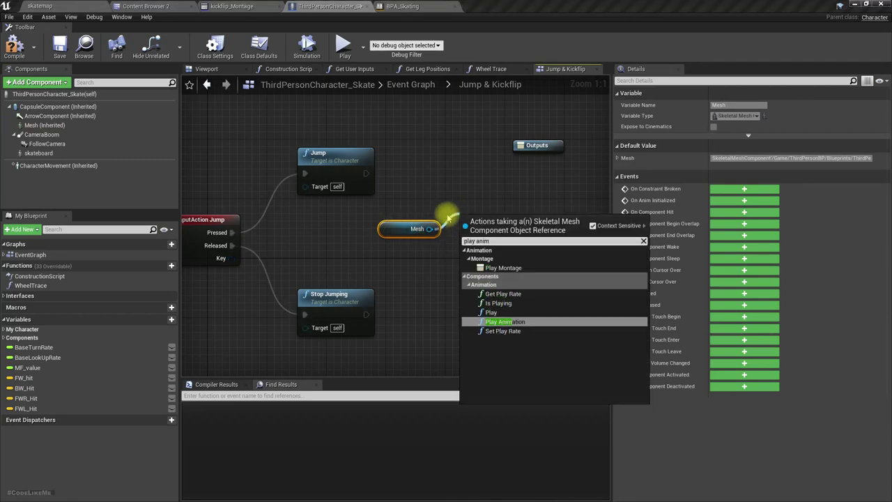
key(Up)
key(Up)
key(Up)
key(Up)
key(Return)
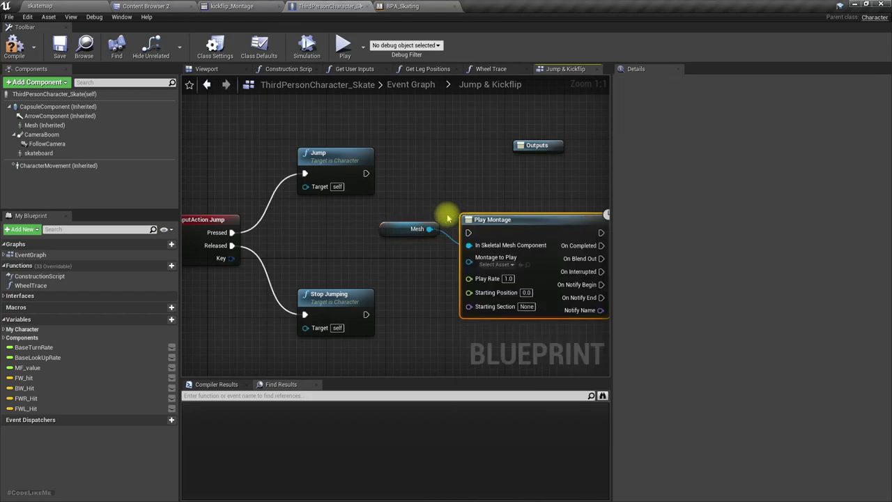
drag(488, 230, 368, 174)
Set the Play Montage node's Montage to Play to kickflip_Montage and compile the character blueprint
right_drag(448, 288, 359, 295)
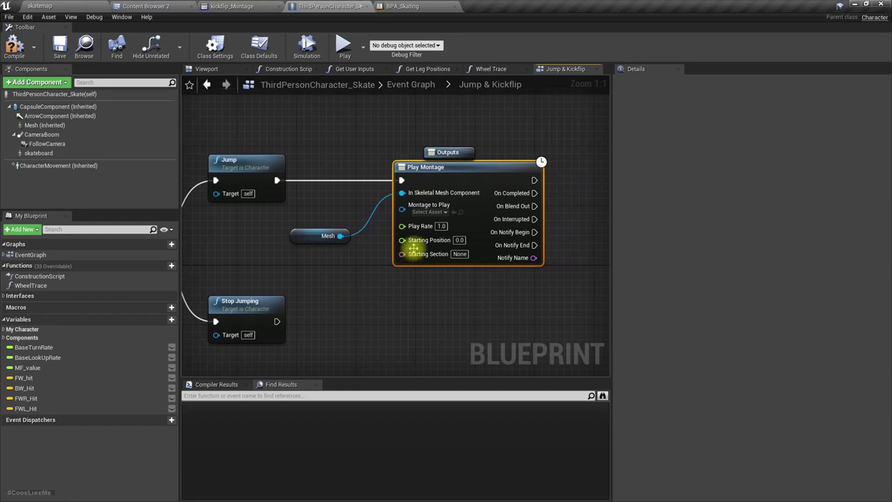
click(428, 212)
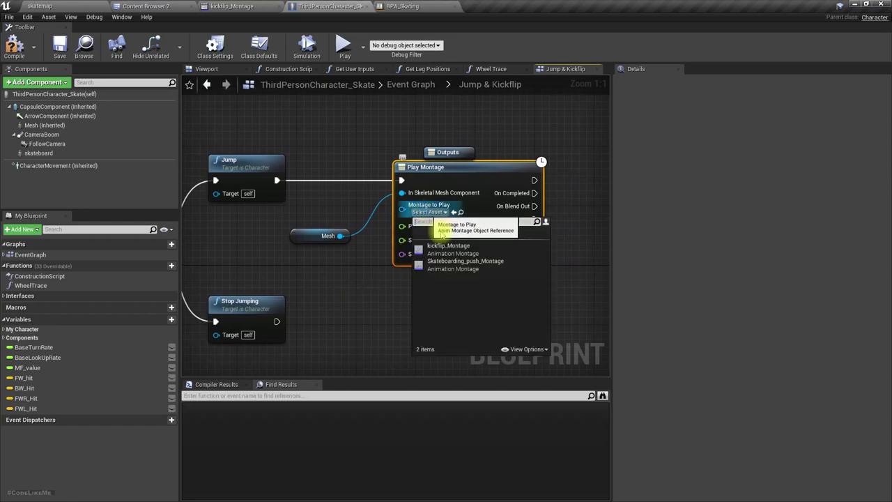
click(442, 248)
right_drag(446, 285, 438, 283)
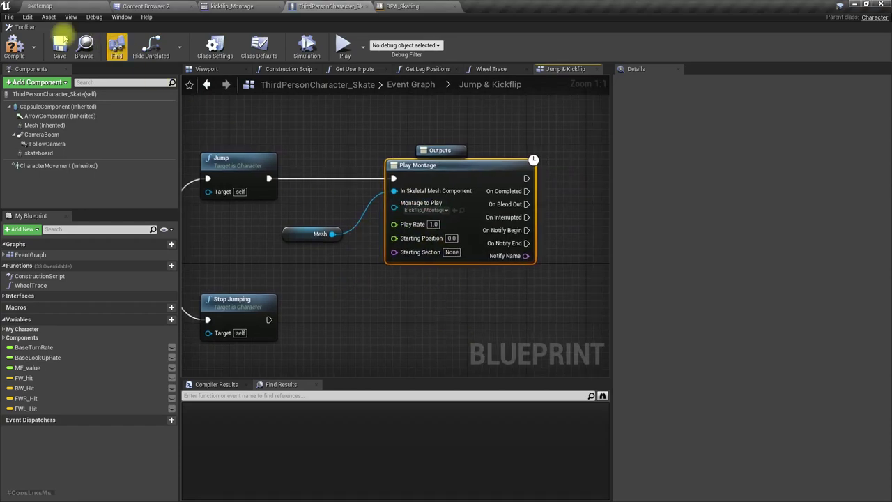
click(14, 46)
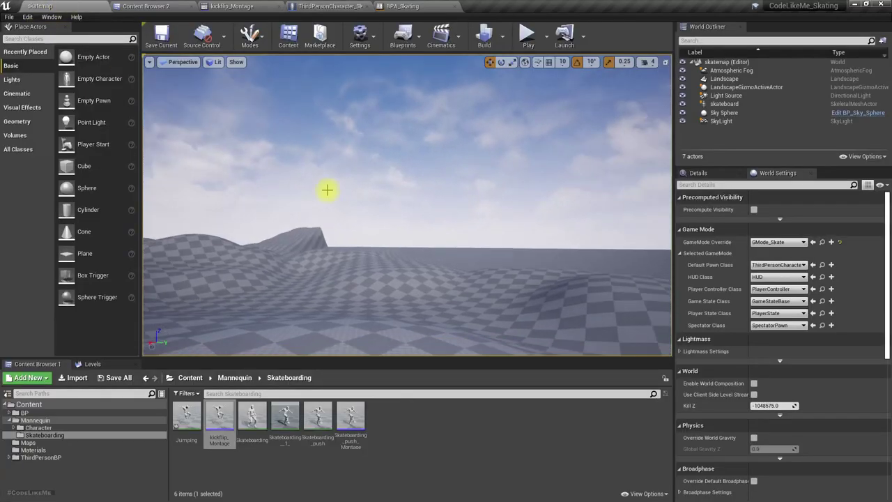
Play-test the skatemap level full screen, skating forward and jumping to check the kickflip animation, and end the session
key(F11)
key(alt+p)
click(327, 190)
key(space)
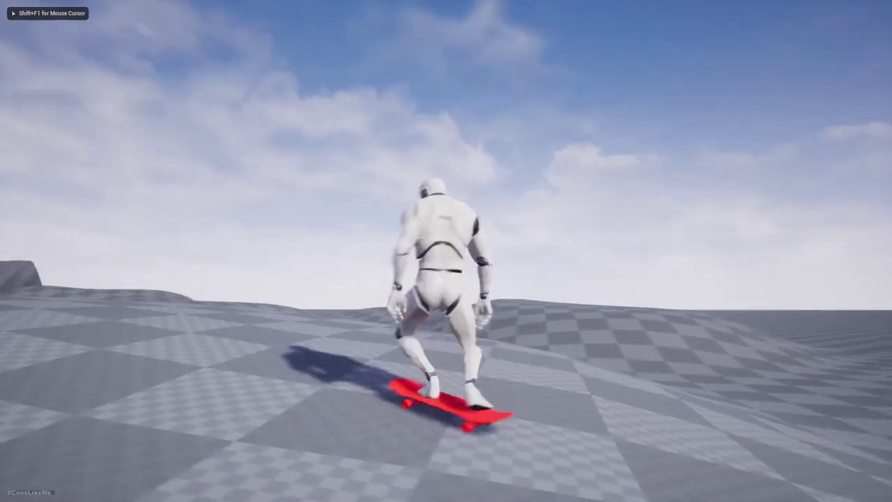
key(w)
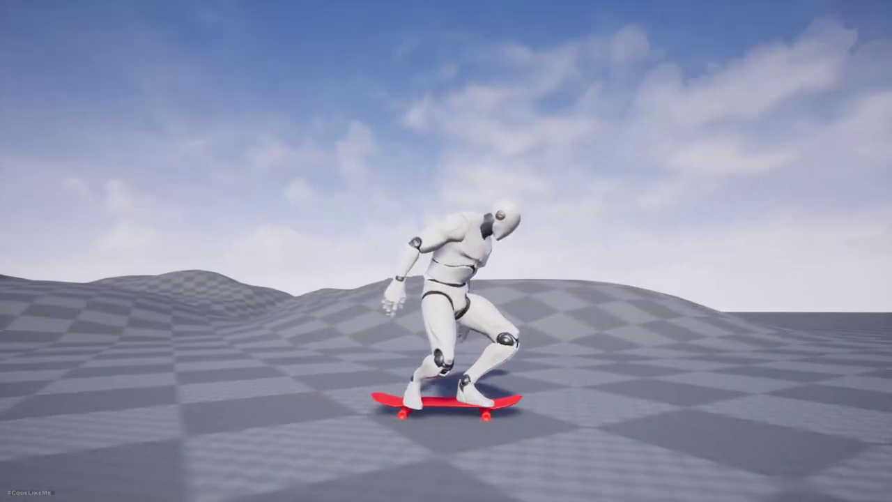
key(space)
key(Escape)
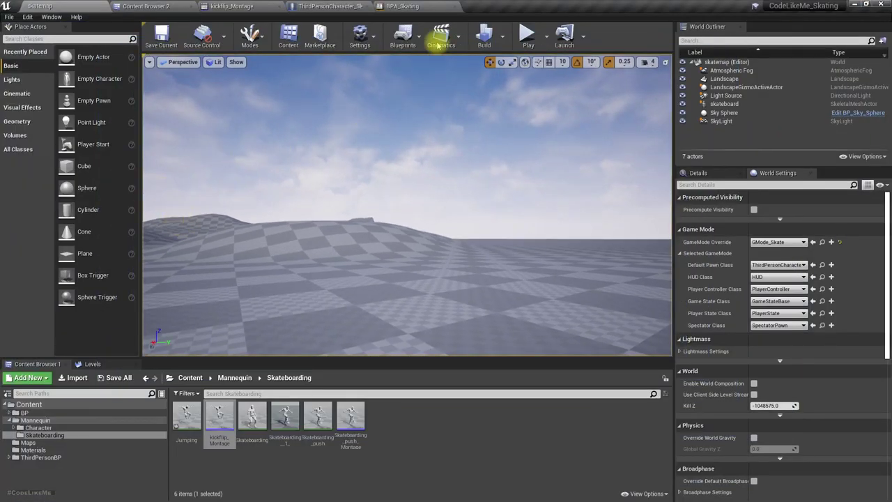
Return to the character's Jump & Kickflip graph and connect InputAction Jump's Pressed output directly to the Play Montage node
click(404, 5)
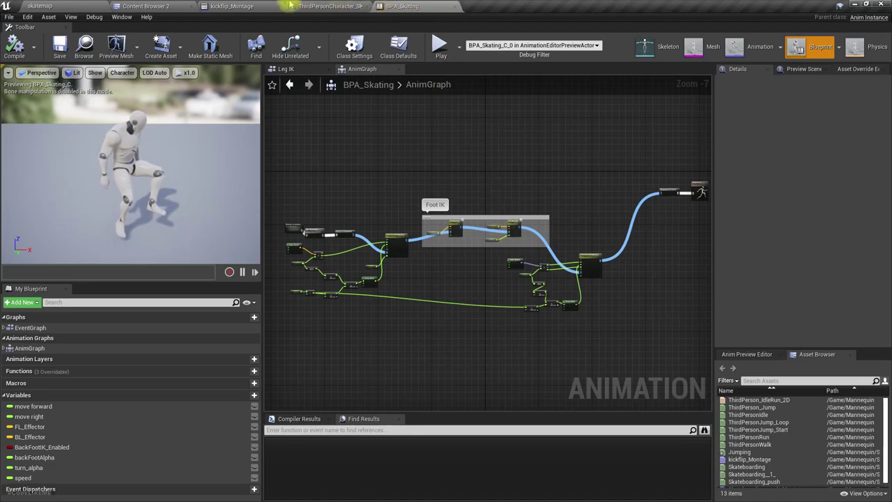
click(222, 6)
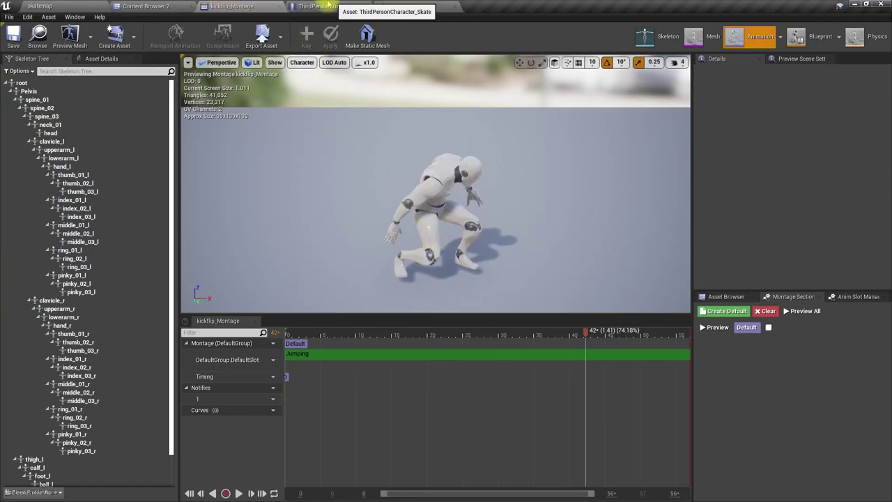
click(328, 7)
right_drag(155, 269, 249, 279)
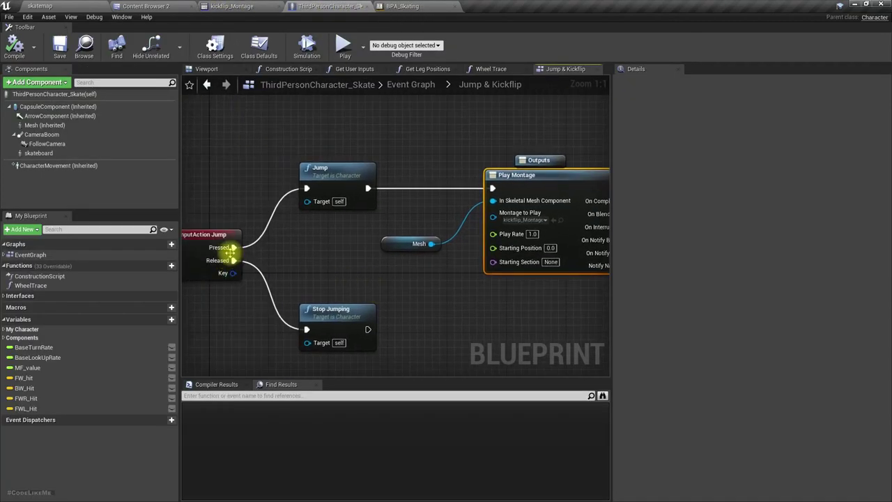
drag(234, 247, 492, 189)
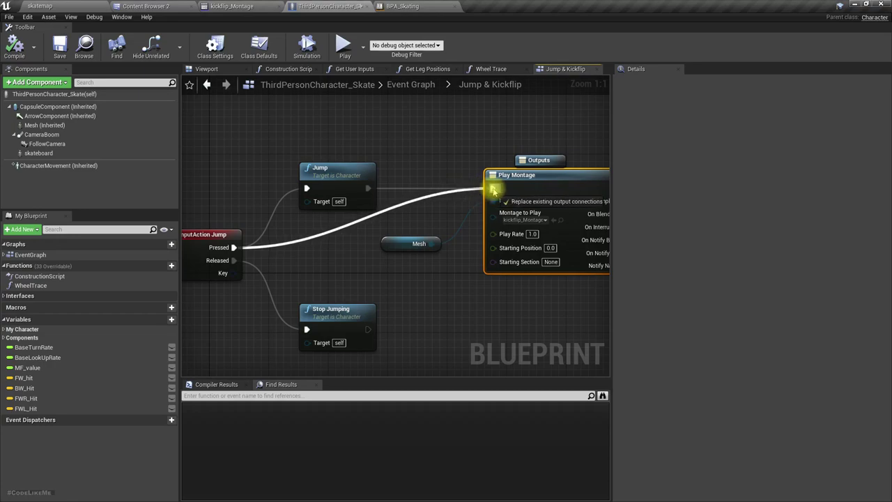
right_drag(524, 292, 384, 311)
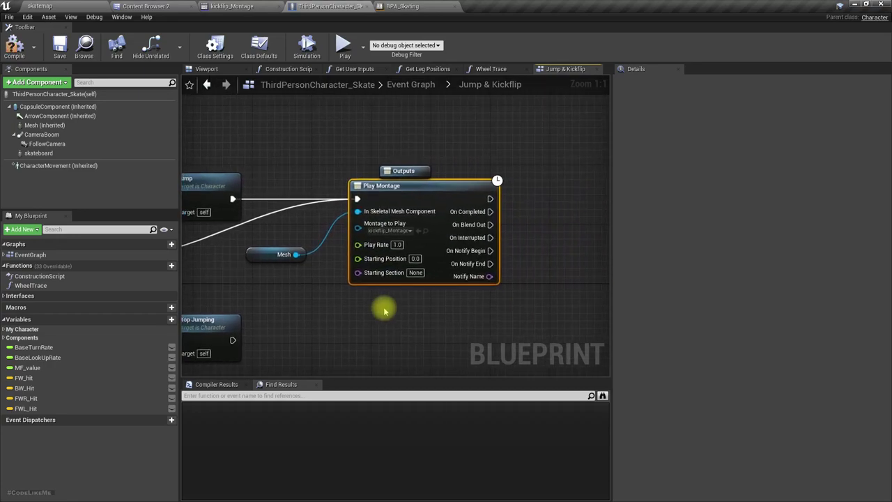
Switch to BPA_Skating's AnimGraph and examine the Alpha inputs of the two Two Bone IK nodes in the Foot IK group
click(425, 7)
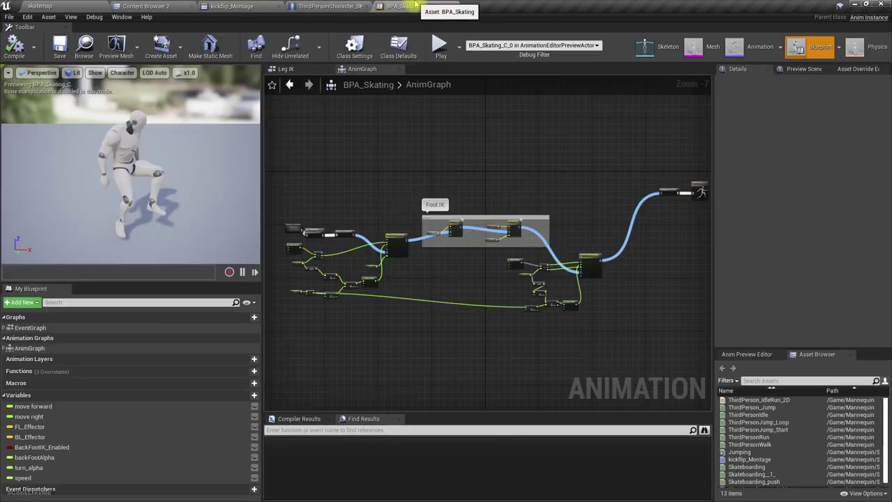
scroll(341, 270, up, 3)
right_drag(341, 270, 215, 286)
scroll(469, 230, up, 3)
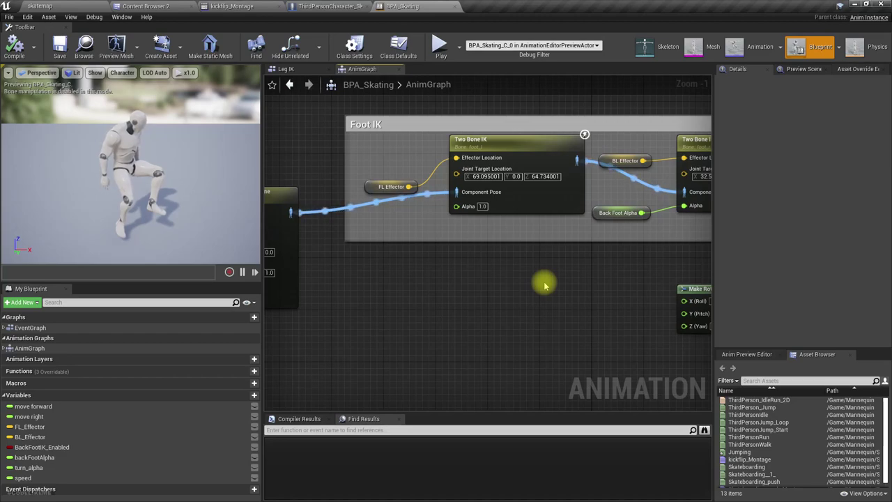
right_drag(544, 286, 467, 284)
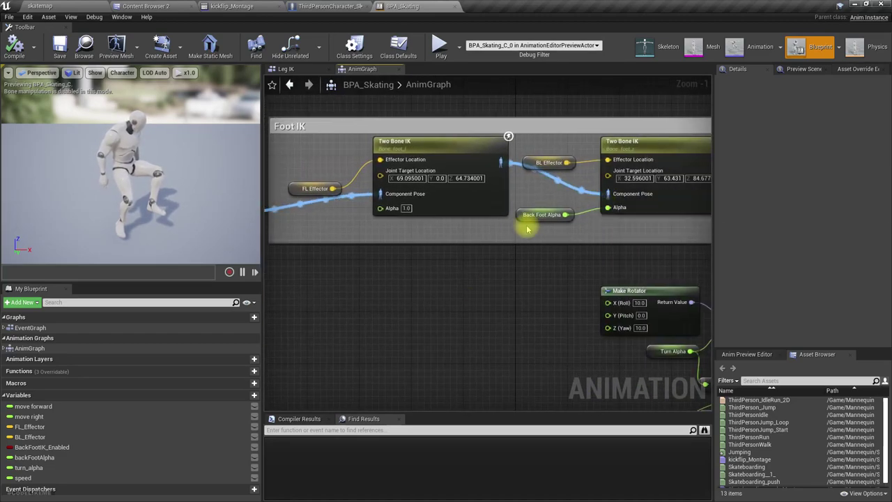
drag(519, 216, 528, 215)
right_drag(475, 268, 535, 261)
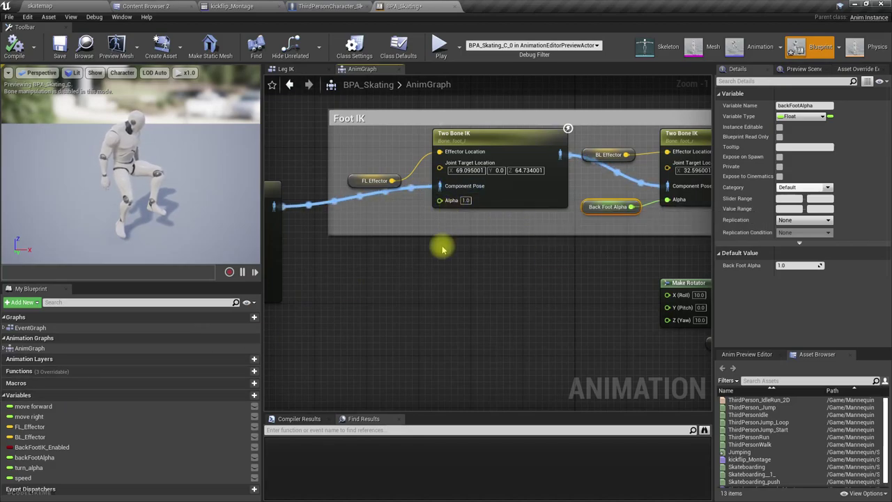
right_drag(442, 248, 410, 255)
right_drag(703, 279, 505, 196)
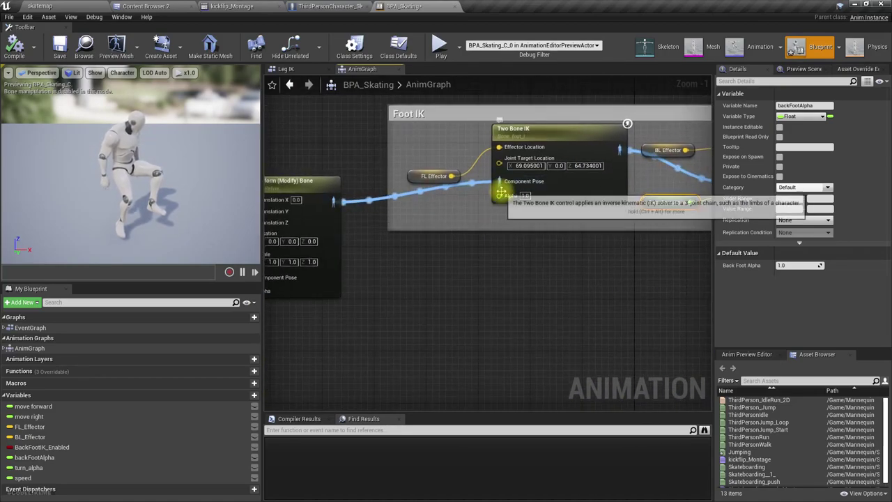
Promote the first Two Bone IK node's Alpha to a float variable named front_foot_alpha, place its node below FL Effector, and compile
right_click(502, 196)
click(536, 204)
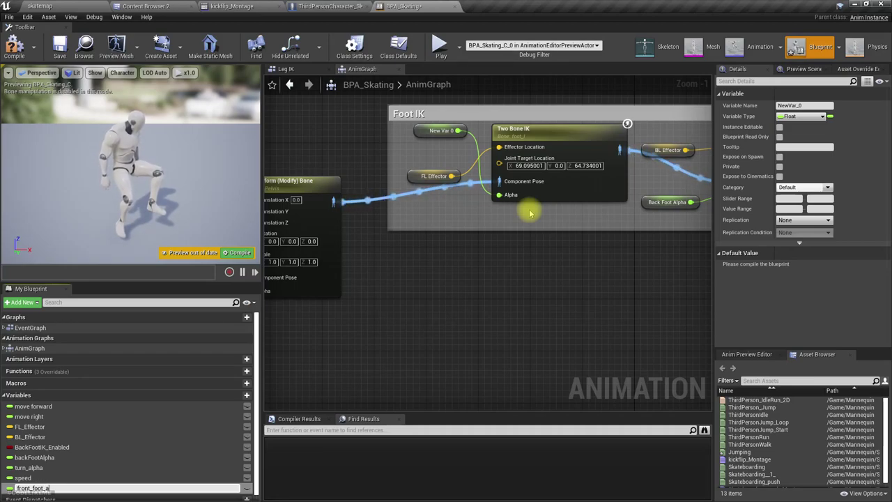
key(Return)
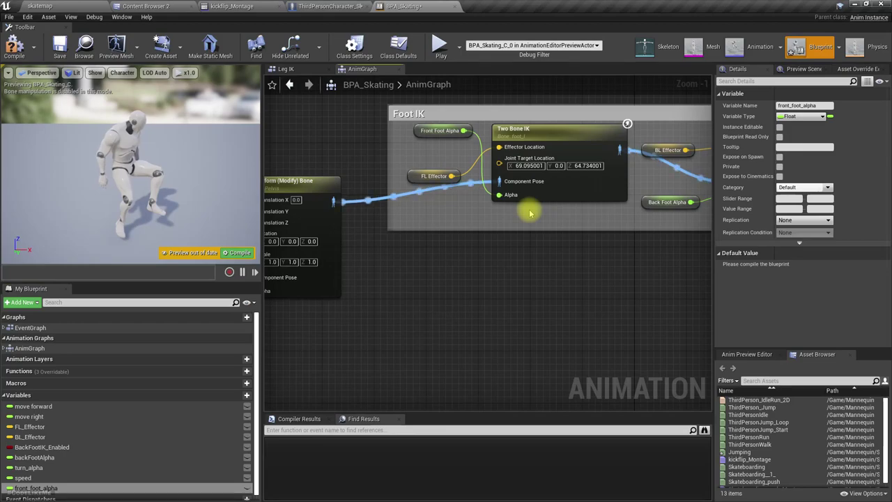
drag(425, 132, 427, 209)
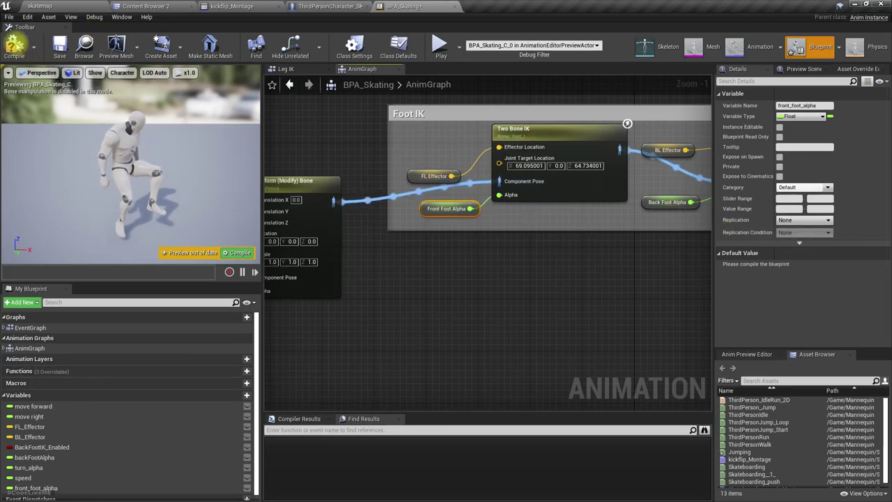
click(14, 46)
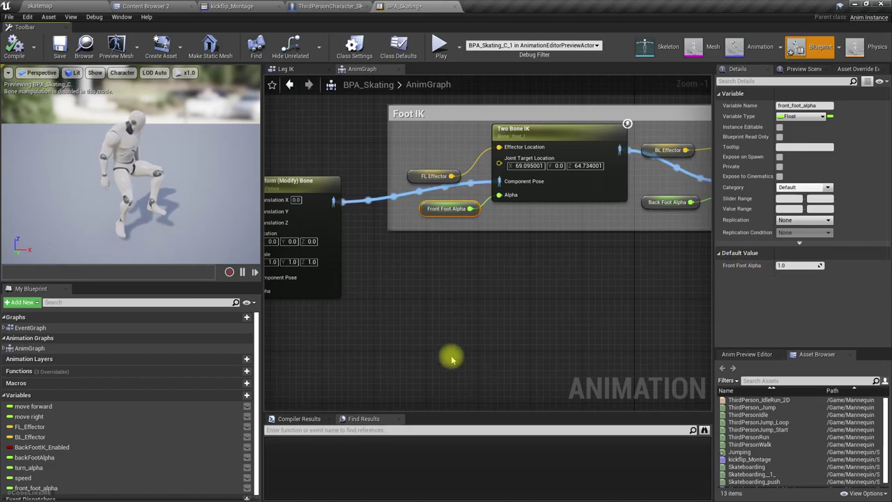
Find the references to backFootAlpha and inspect how the Leg IK graph sets it
scroll(119, 420, down, 1)
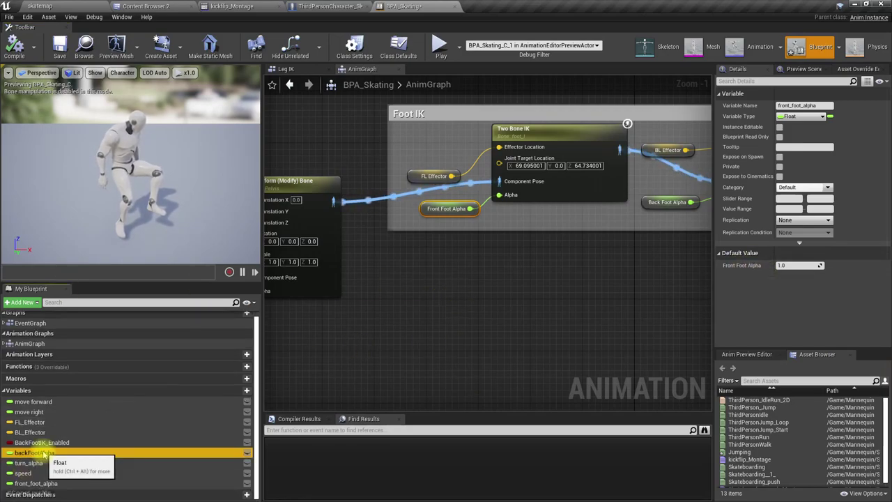
right_click(46, 453)
click(70, 465)
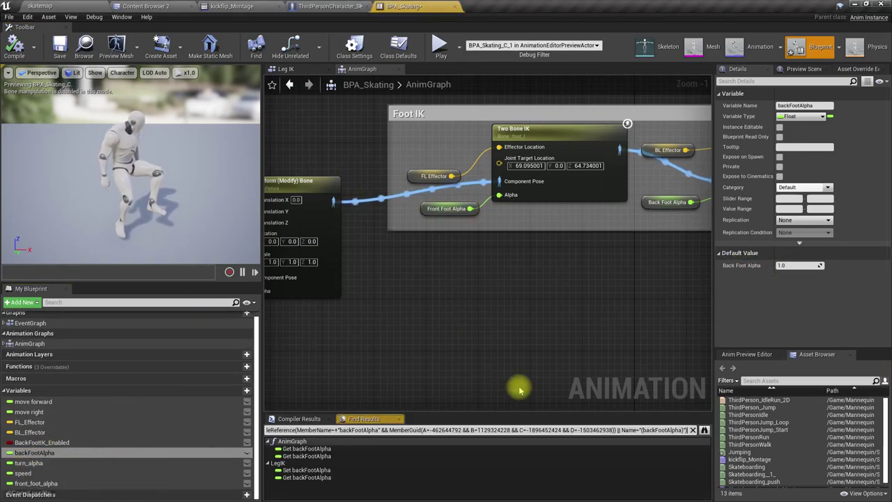
double_click(317, 471)
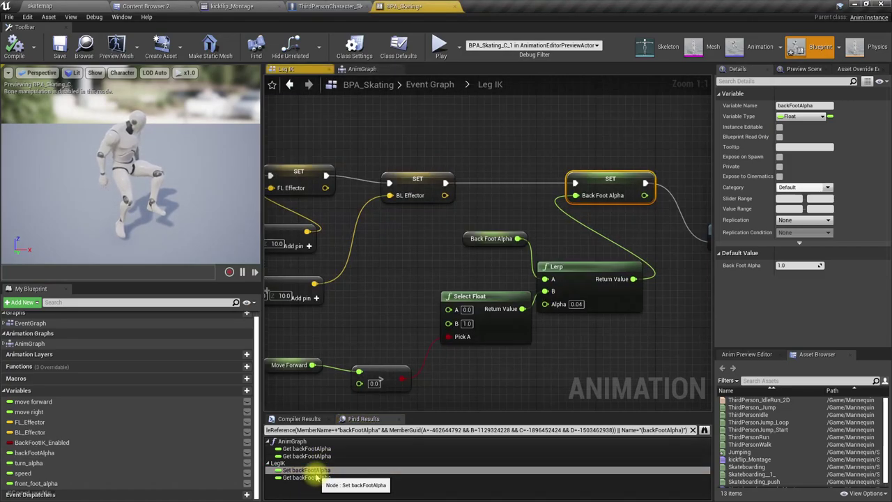
right_drag(340, 330, 549, 227)
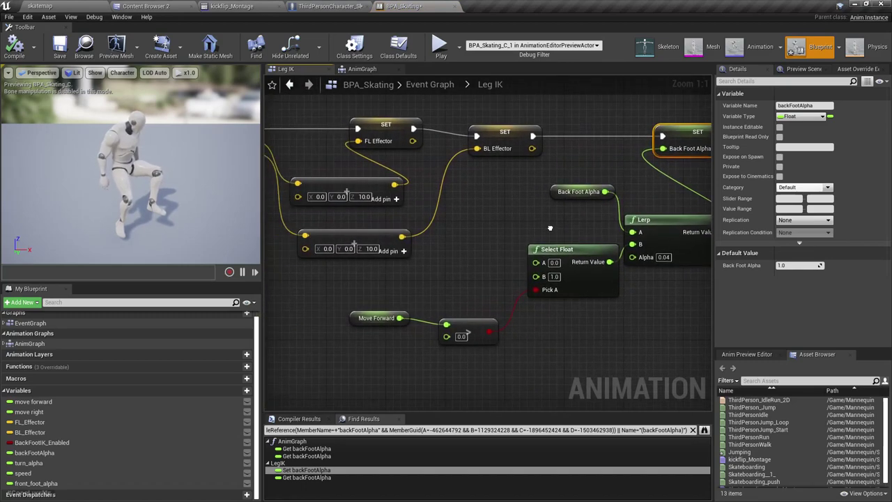
mouse_move(362, 320)
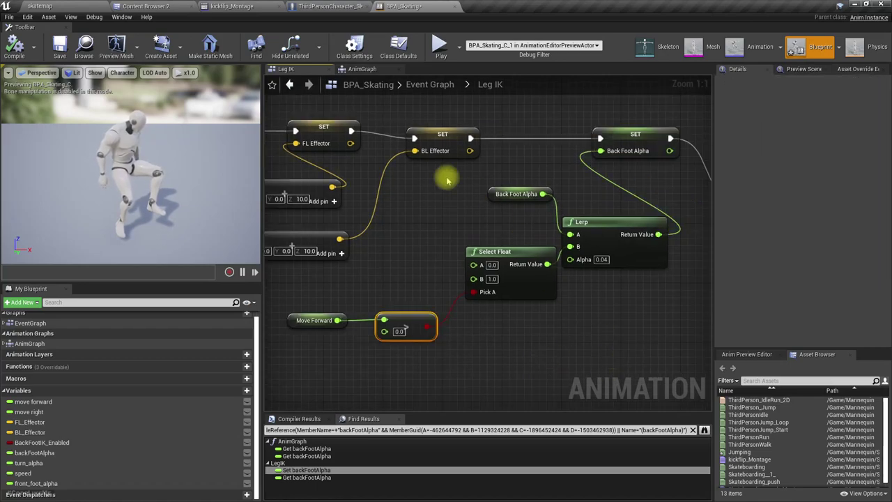
Return to the AnimGraph and rename the front_foot_alpha variable to foot_ik_multiplier
click(363, 68)
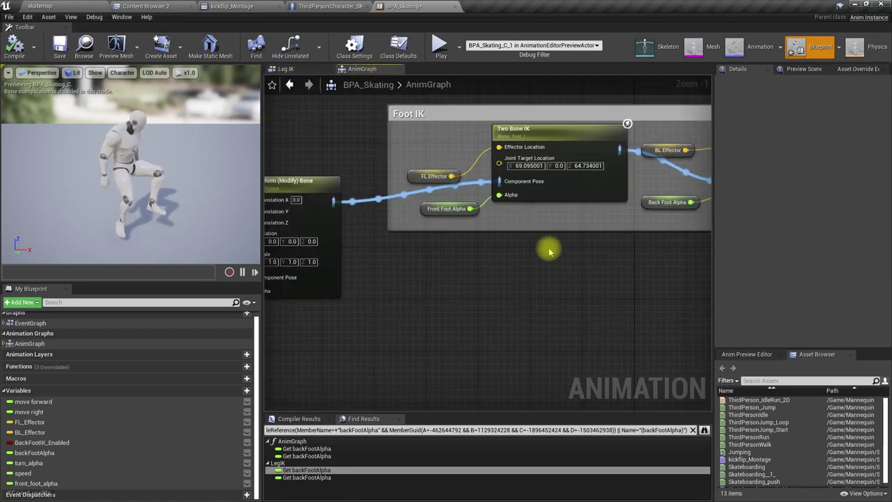
scroll(398, 262, up, 1)
right_drag(408, 258, 464, 261)
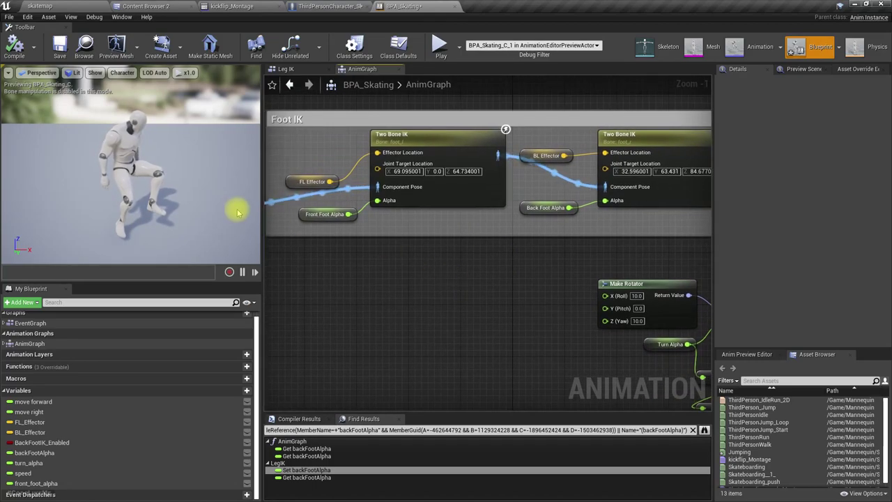
click(312, 214)
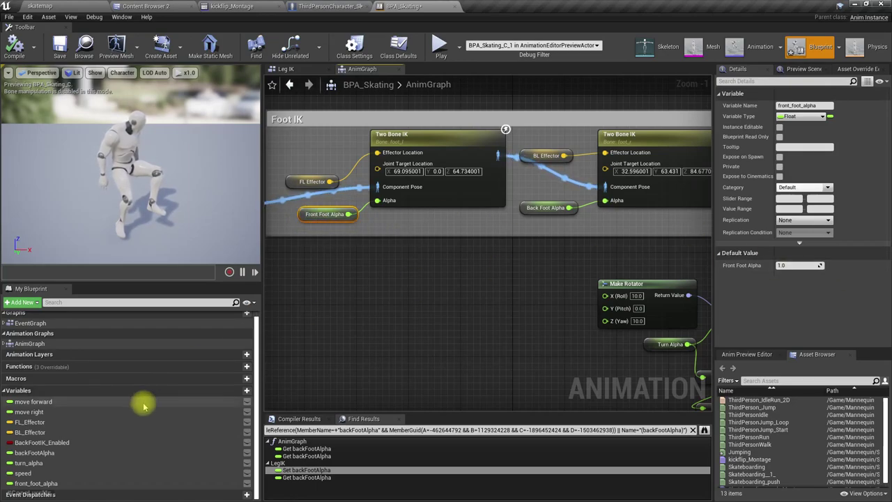
click(56, 483)
key(F2)
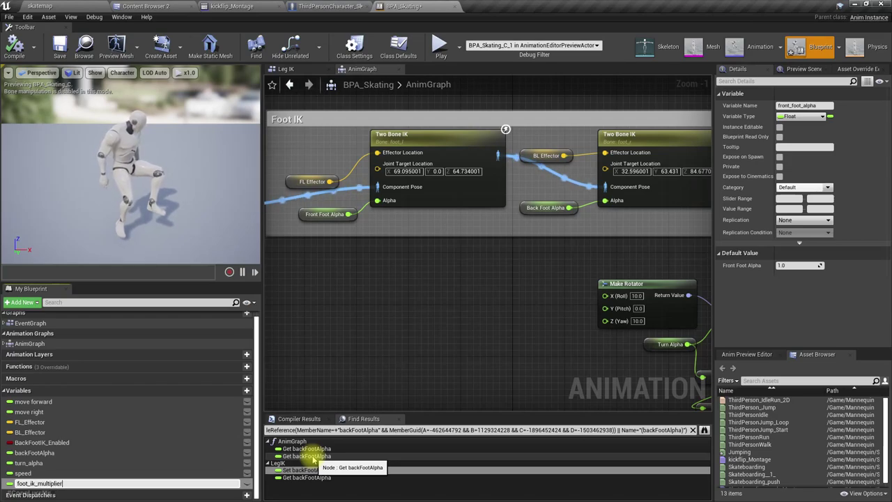
key(Return)
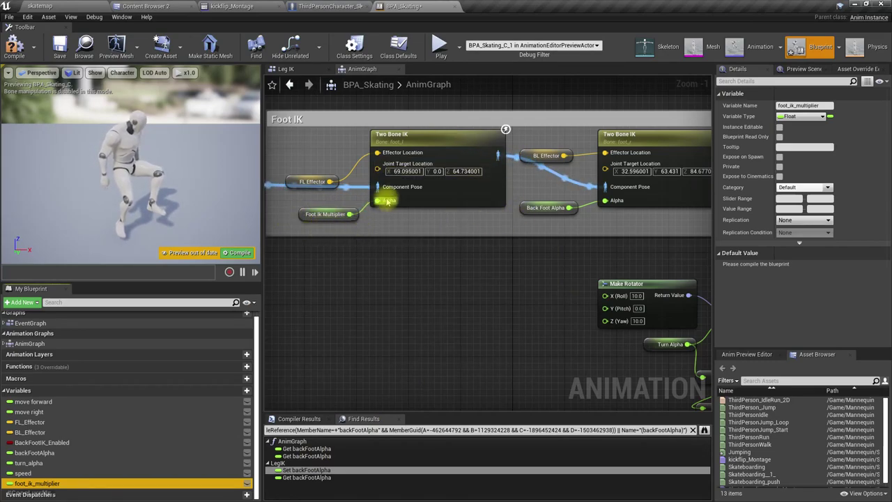
Tidy the Foot IK group by moving the FL Effector node up and extending the comment box downward
drag(289, 181, 301, 163)
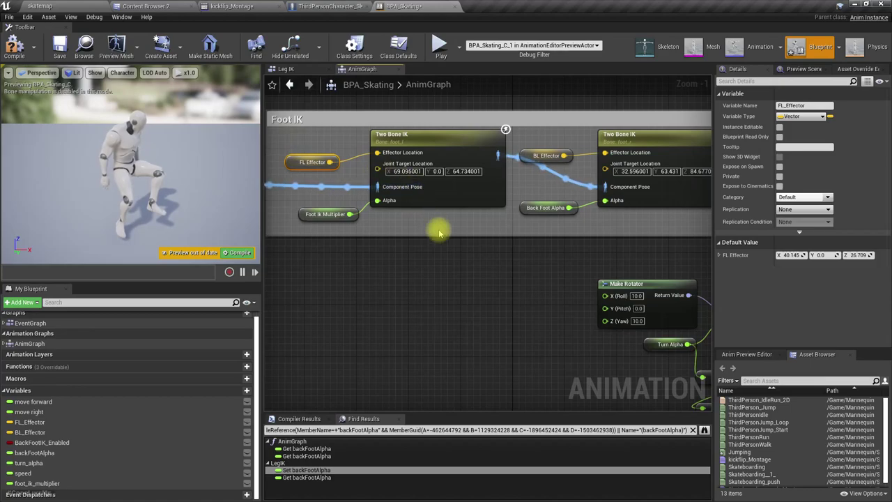
right_drag(520, 248, 483, 242)
drag(474, 230, 482, 268)
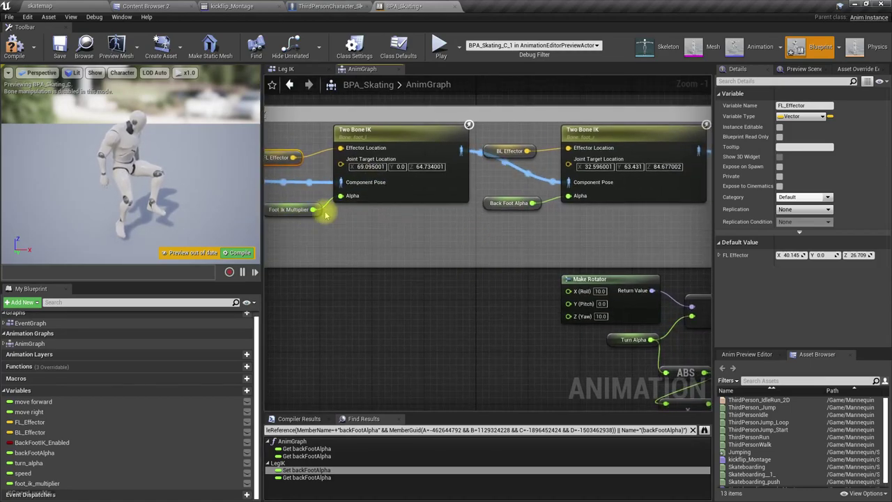
Feed Back Foot Alpha through a float multiply node into the second Two Bone IK node's Alpha input
right_drag(550, 215, 515, 225)
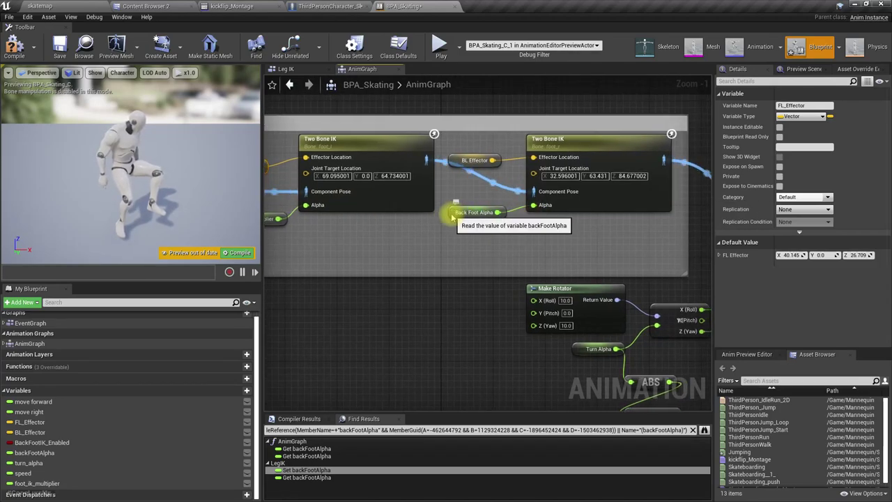
drag(453, 213, 434, 232)
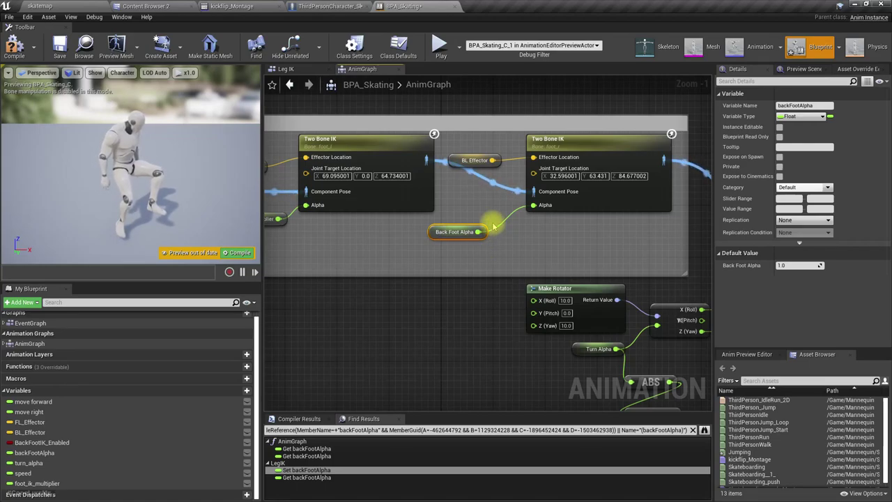
right_click(443, 253)
drag(478, 231, 512, 247)
text(*)
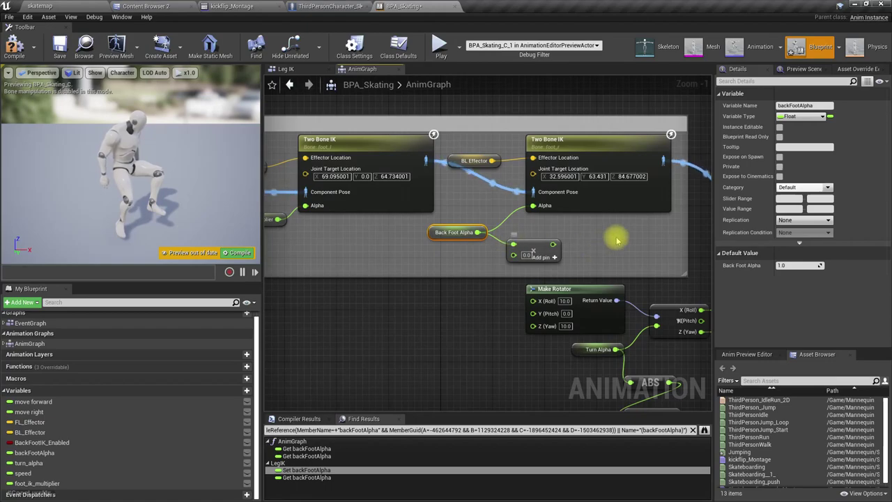
drag(553, 243, 545, 207)
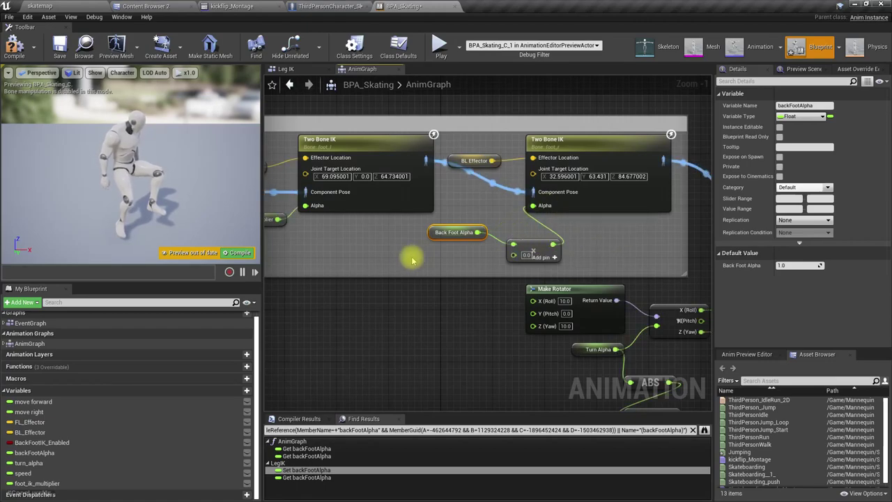
Connect foot_ik_multiplier to the multiply node's second input, align its node under Back Foot Alpha, then compile and save the blueprint
right_drag(411, 255, 474, 252)
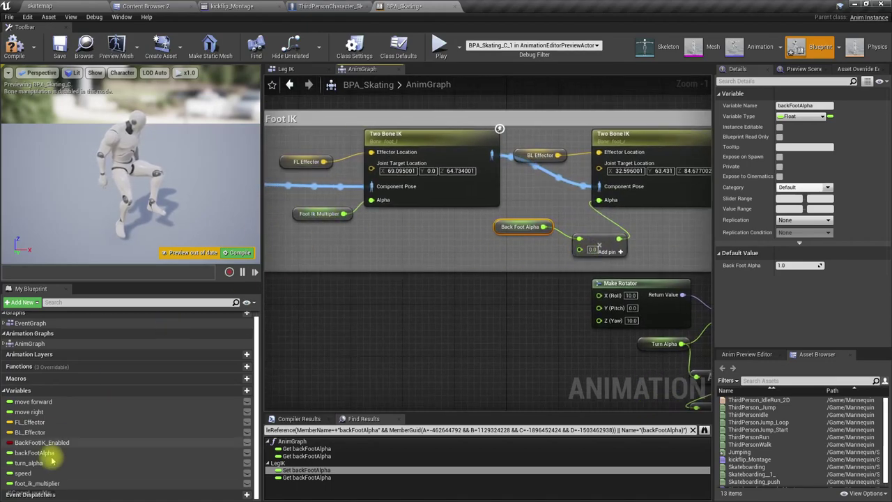
drag(31, 483, 580, 251)
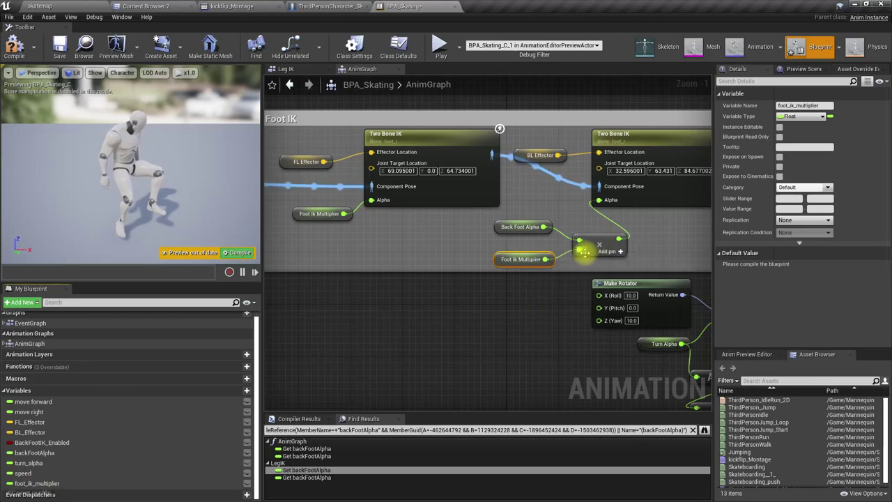
drag(498, 257, 491, 256)
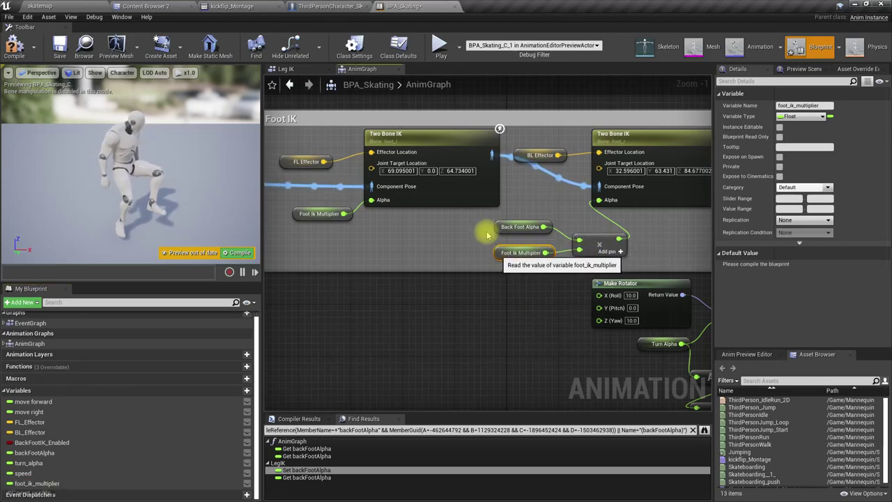
click(14, 47)
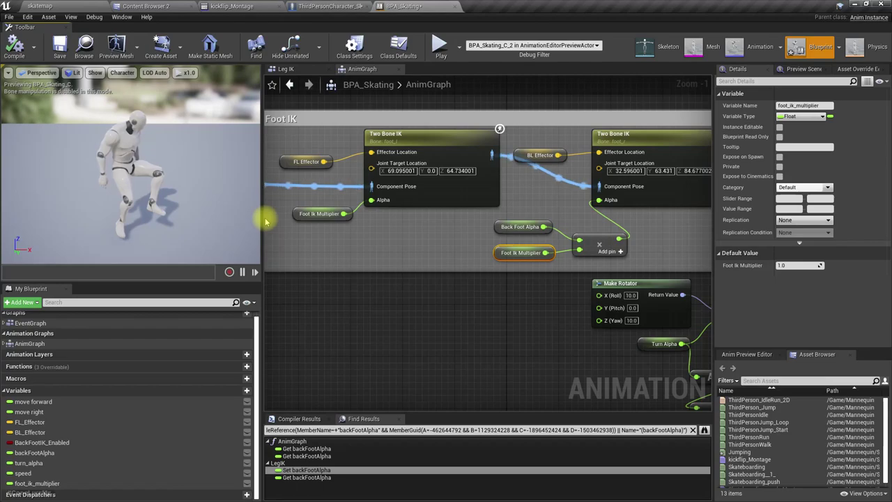
key(ctrl+s)
Duplicate the BackFootIK_Enabled variable, place the copy directly above it in the variable list, and name it FootIK_Enabled
click(42, 443)
key(ctrl+w)
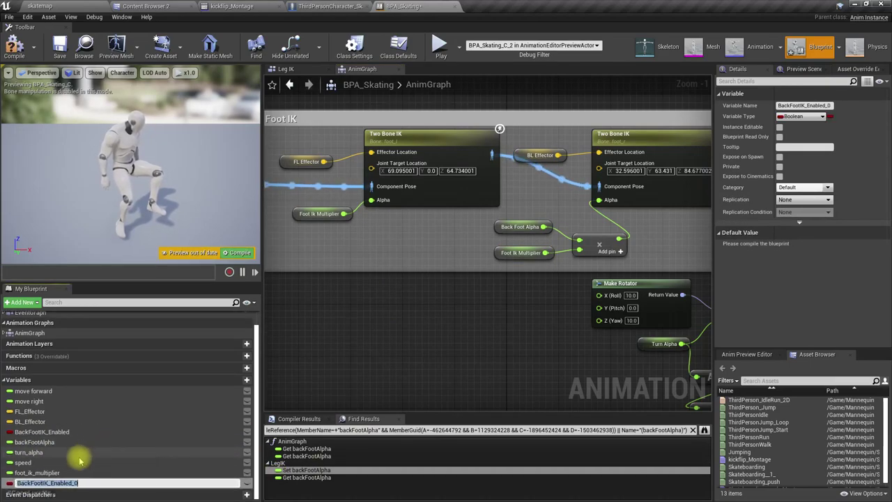
click(46, 432)
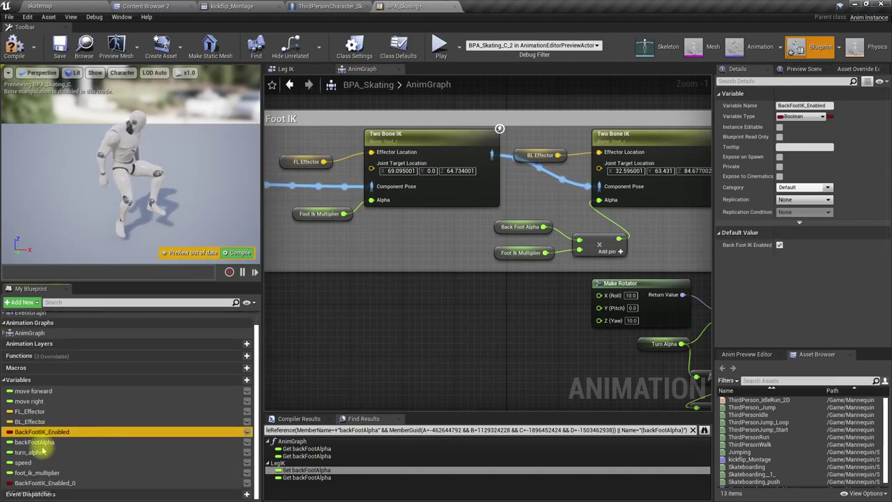
drag(35, 484, 36, 433)
key(F2)
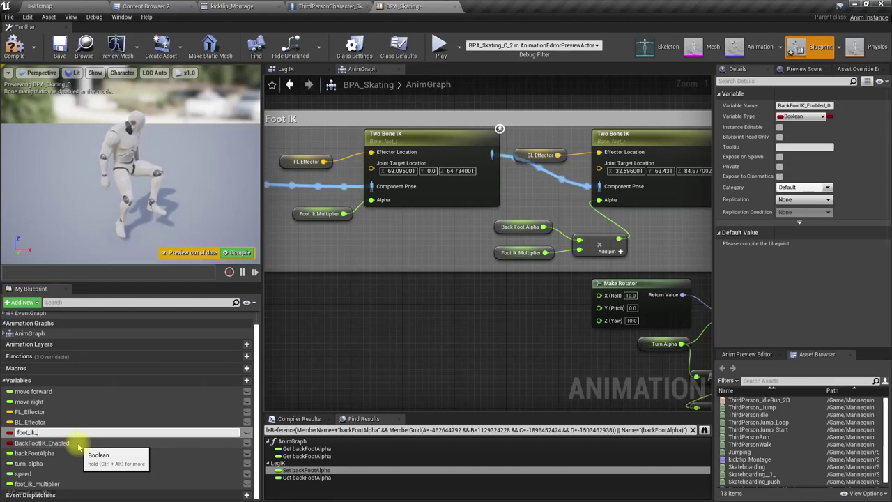
text(foot_ik_enabled)
key(Return)
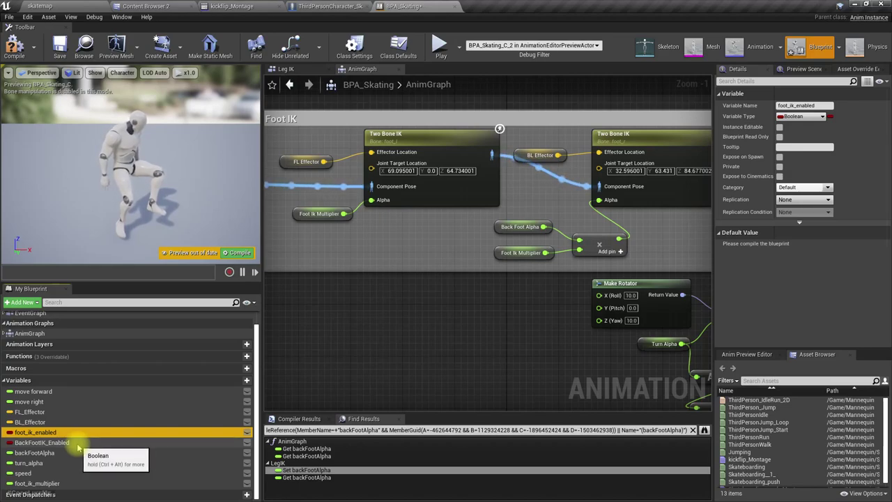
key(F2)
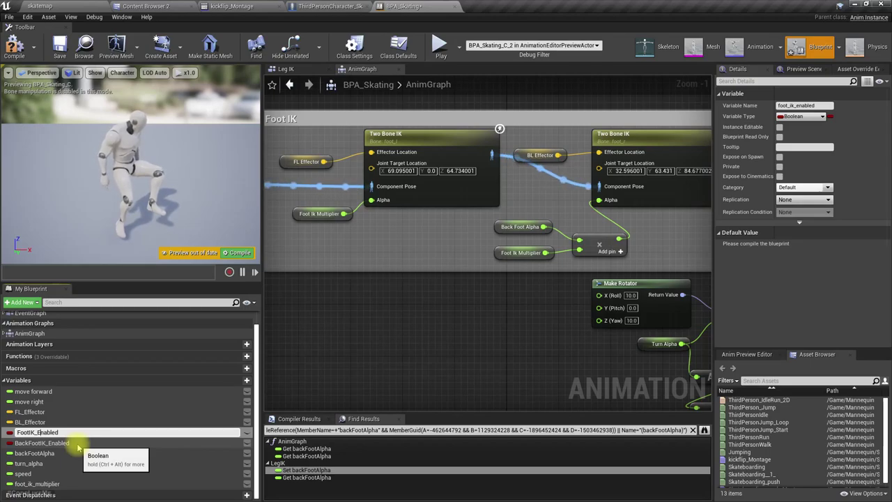
key(Return)
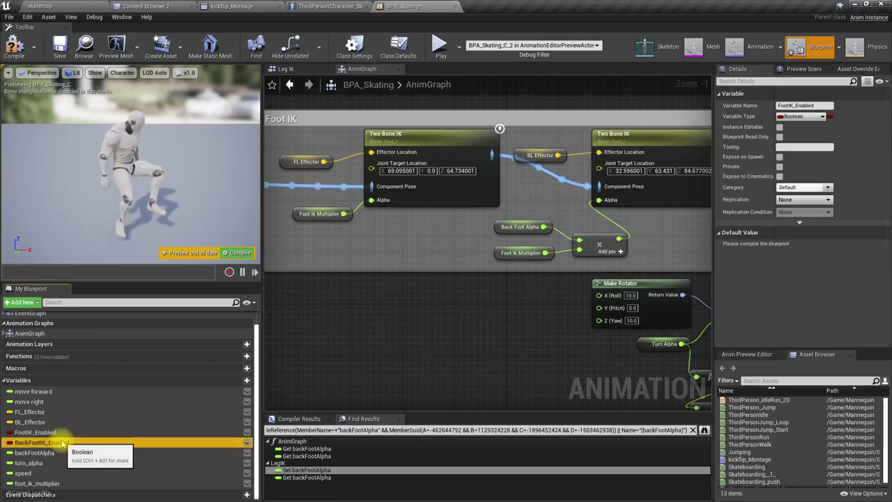
Rename the foot_ik_multiplier variable as footIK_Multiplier
click(73, 443)
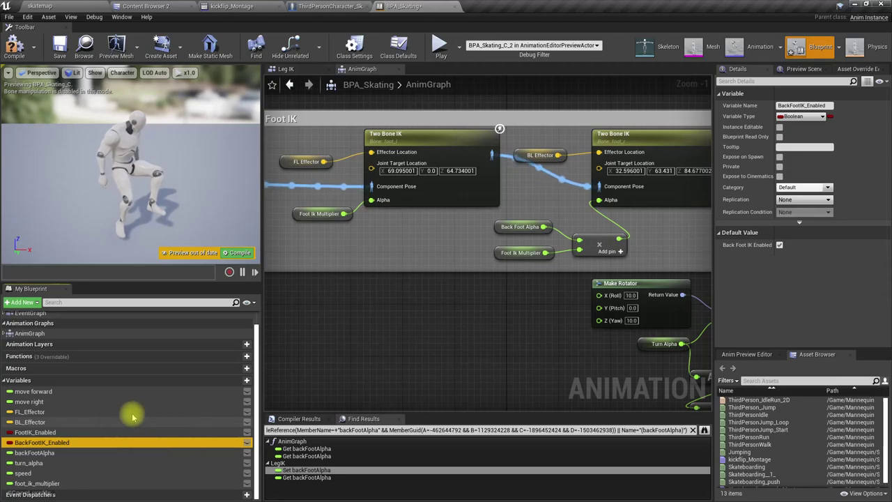
click(87, 484)
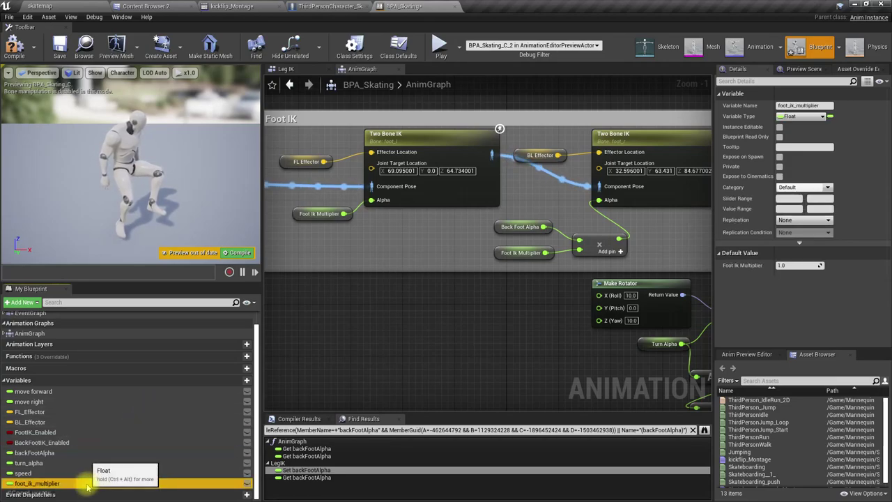
click(87, 484)
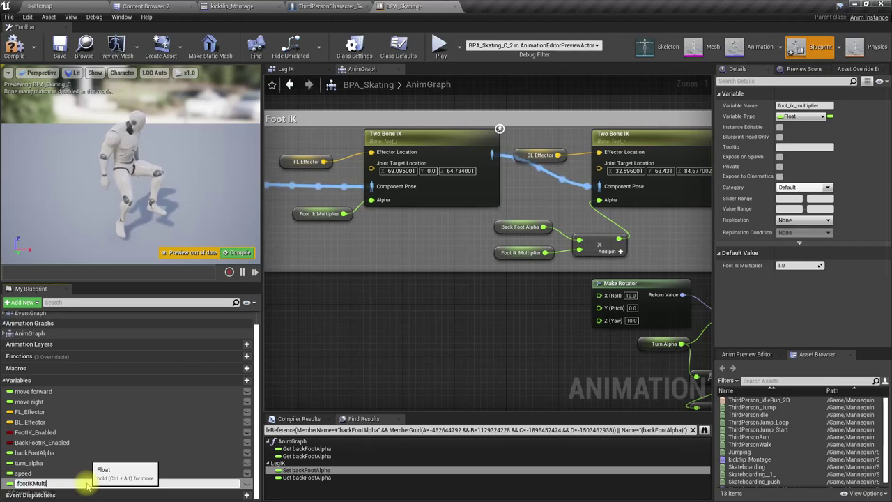
key(Return)
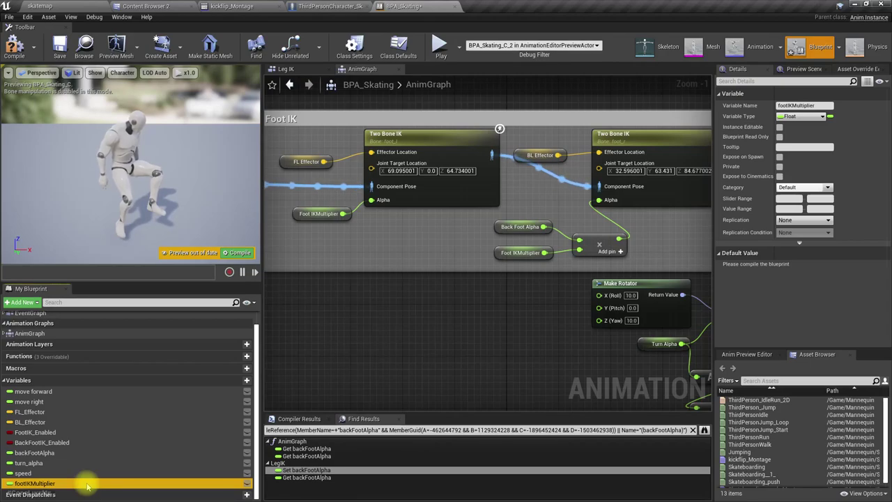
right_drag(508, 305, 421, 306)
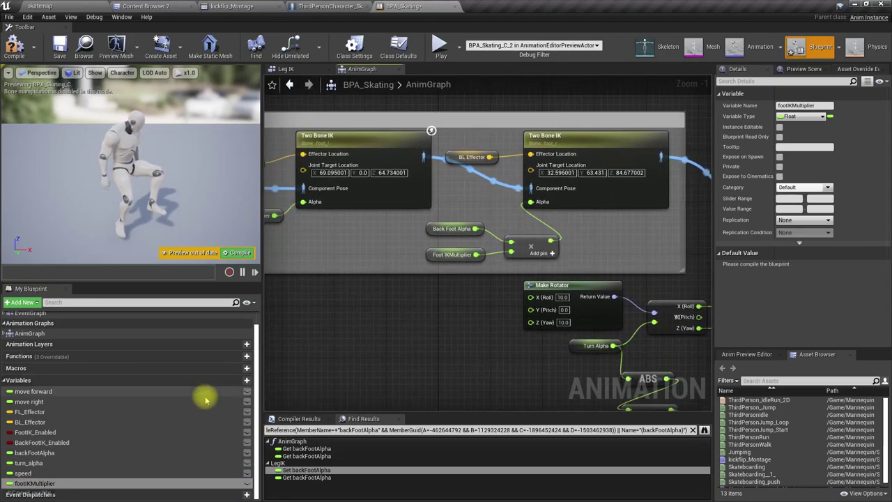
double_click(34, 483)
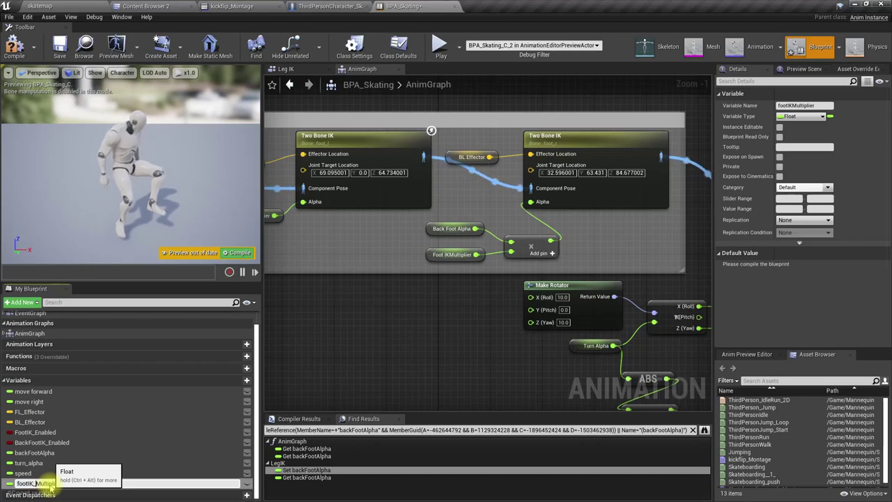
text(_)
key(Return)
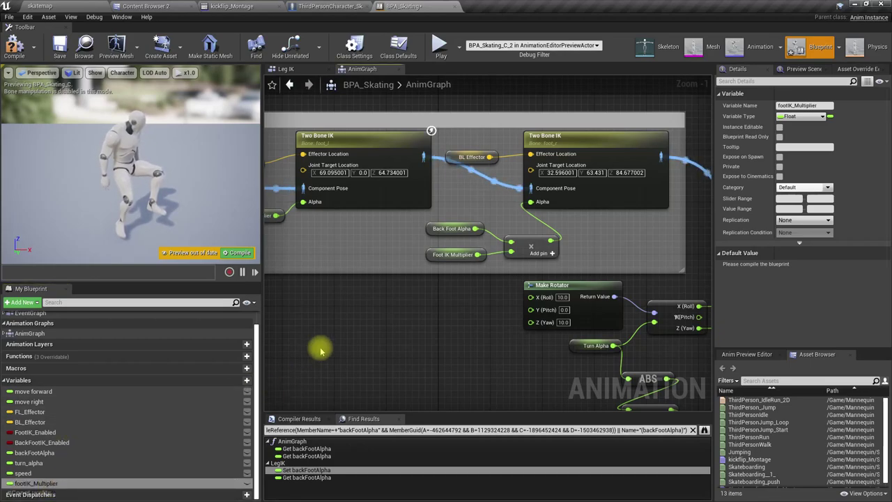
In the Leg IK graph, move the Outputs node farther along and insert a Set Foot IK Multiplier node after the Back Foot Alpha setter
right_drag(369, 241, 285, 263)
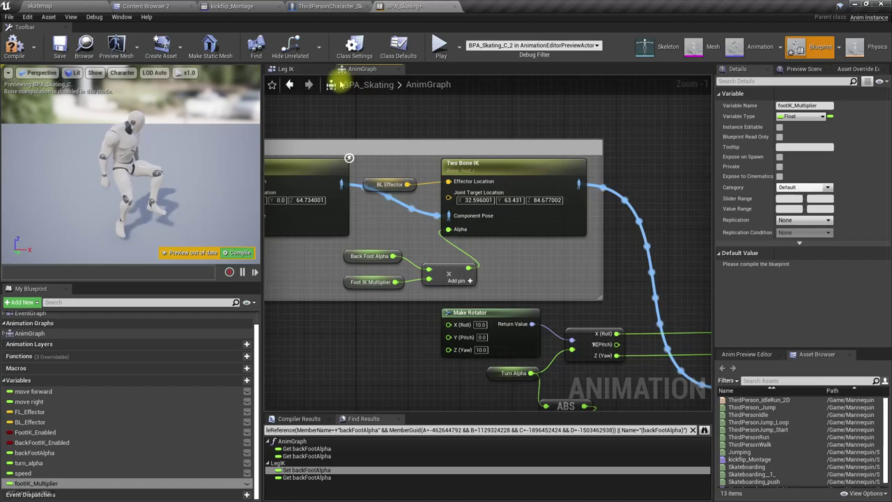
click(296, 70)
right_drag(383, 202, 294, 225)
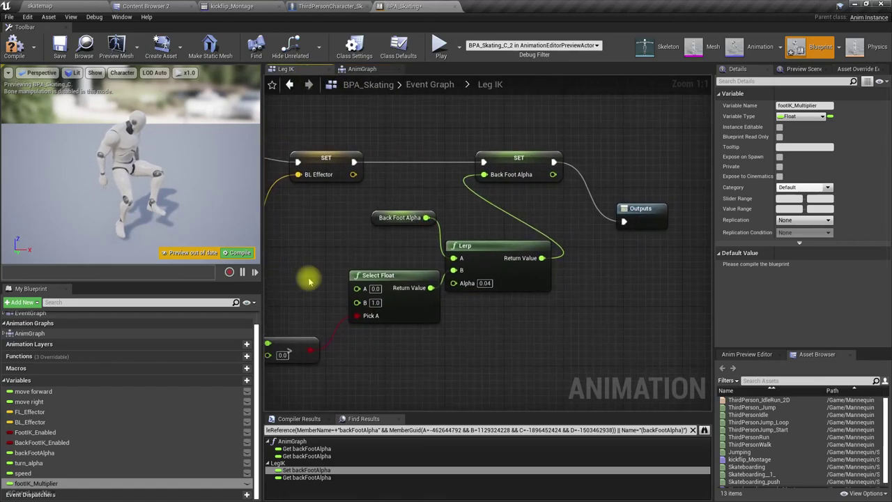
drag(653, 221, 702, 162)
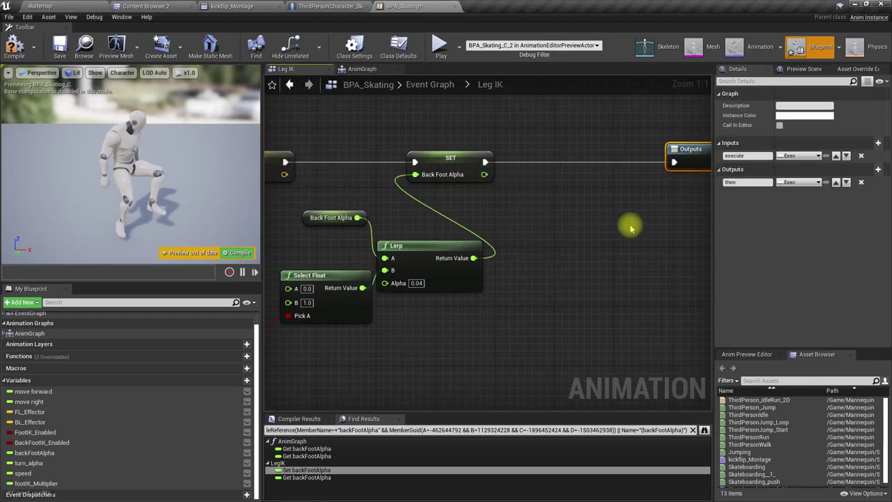
right_drag(595, 197, 536, 229)
right_drag(440, 221, 463, 222)
drag(449, 194, 505, 197)
text(set footik)
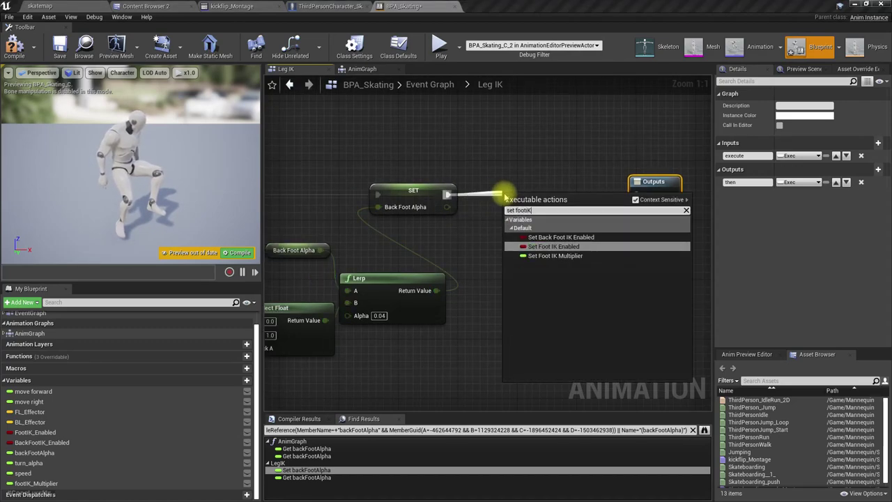
key(Down)
key(Return)
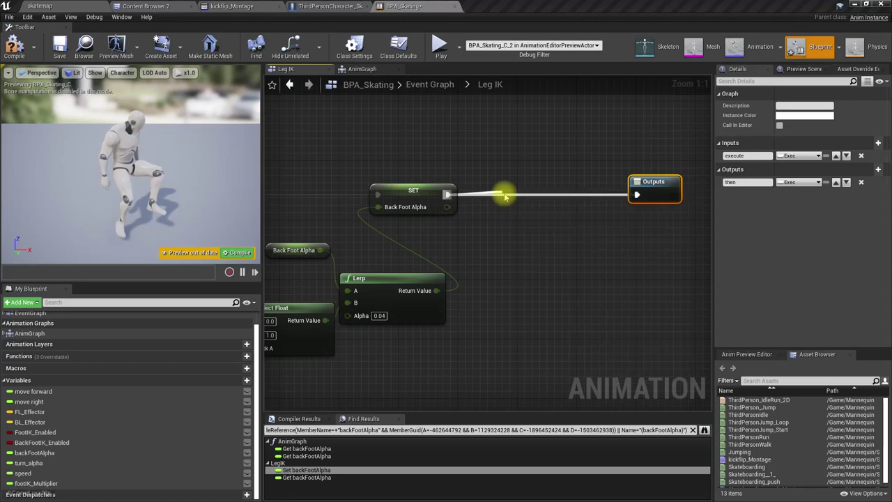
Space the Foot IK Multiplier setter away from the Back Foot Alpha setter and line it up with the execution wire and Outputs node
right_drag(508, 288, 585, 251)
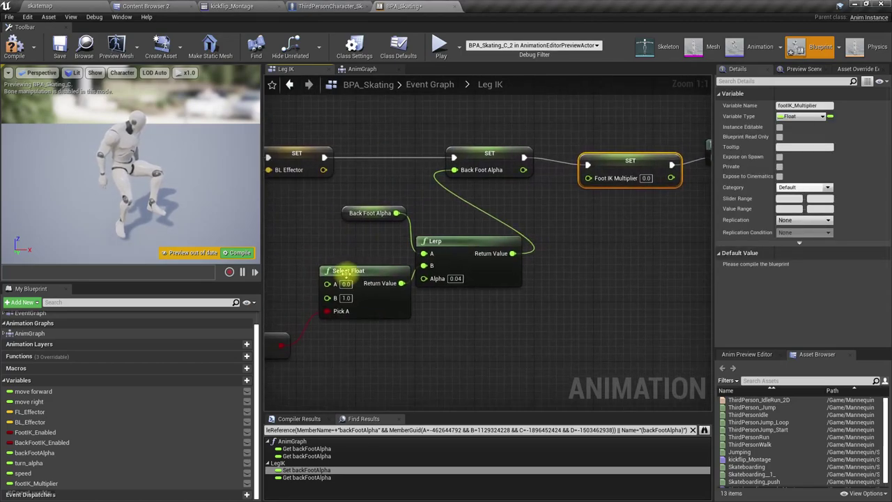
right_drag(346, 274, 233, 282)
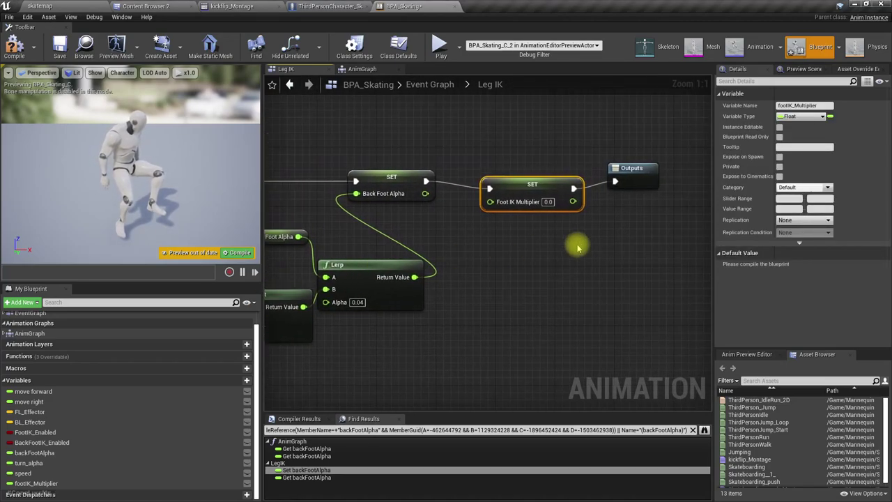
drag(540, 180, 612, 180)
ctrl+click(613, 174)
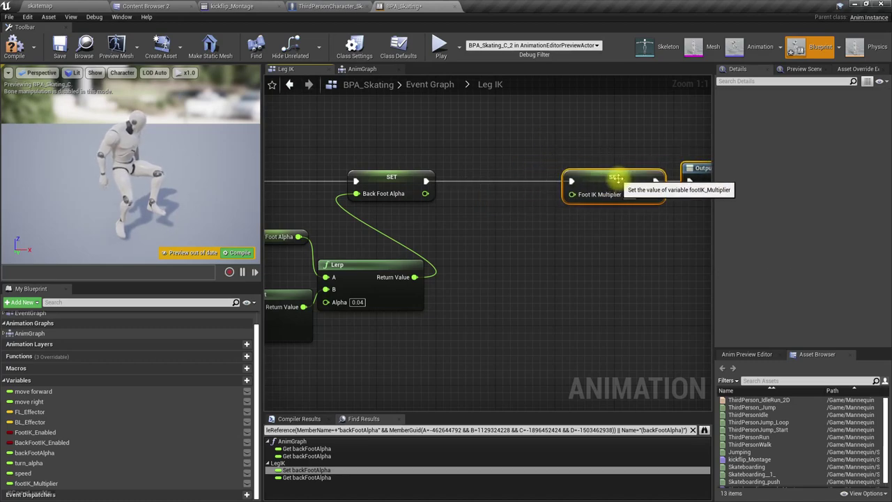
Feed a new Lerp node into the Foot IK Multiplier setter and set its Alpha to 0.1
right_drag(585, 201, 516, 199)
drag(503, 194, 502, 237)
text(lerp)
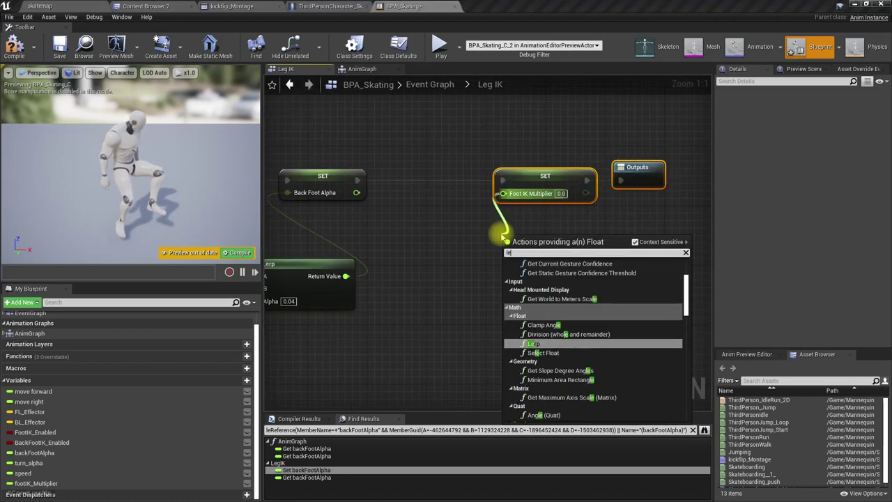
key(Return)
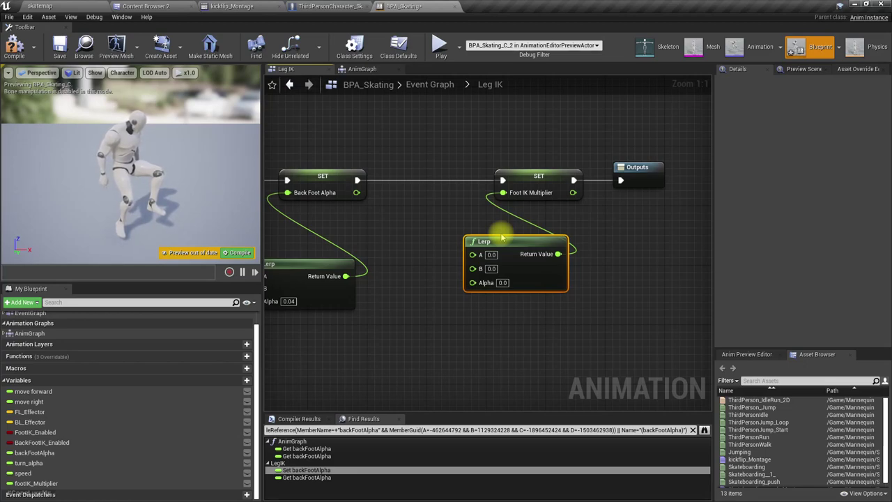
right_drag(456, 331, 608, 316)
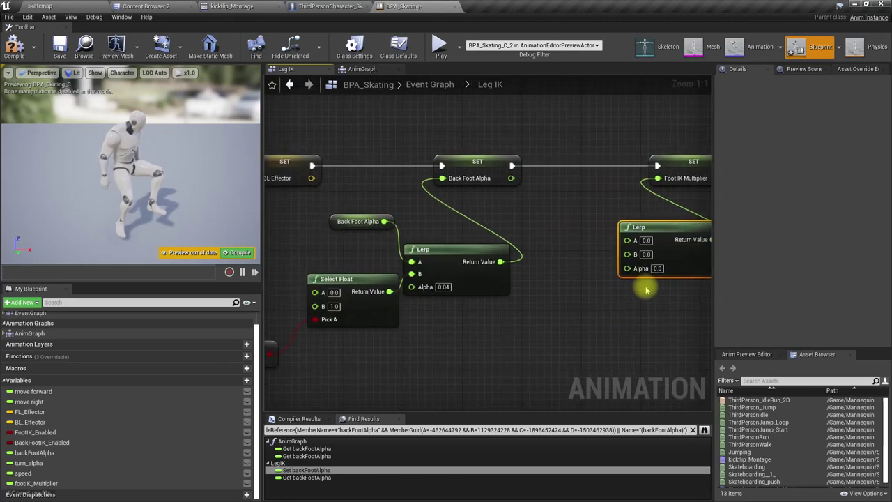
right_drag(653, 278, 594, 298)
click(594, 285)
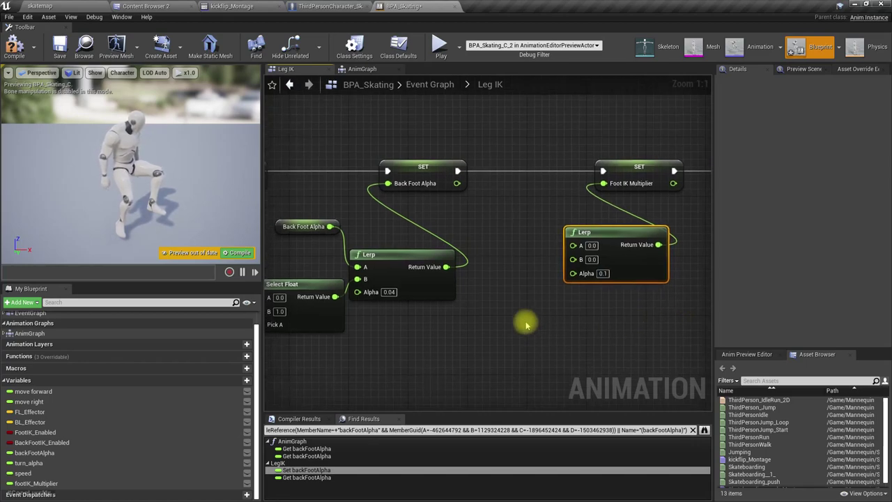
right_drag(523, 321, 549, 316)
right_drag(604, 201, 534, 221)
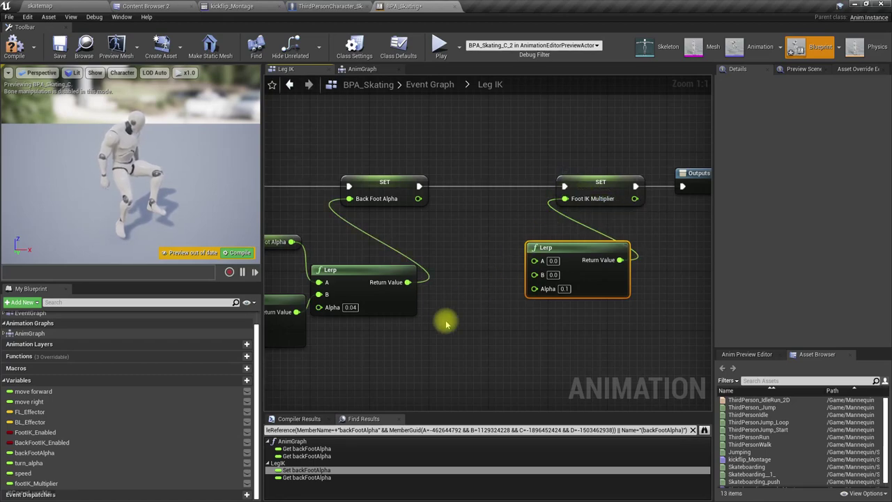
right_drag(429, 337, 430, 318)
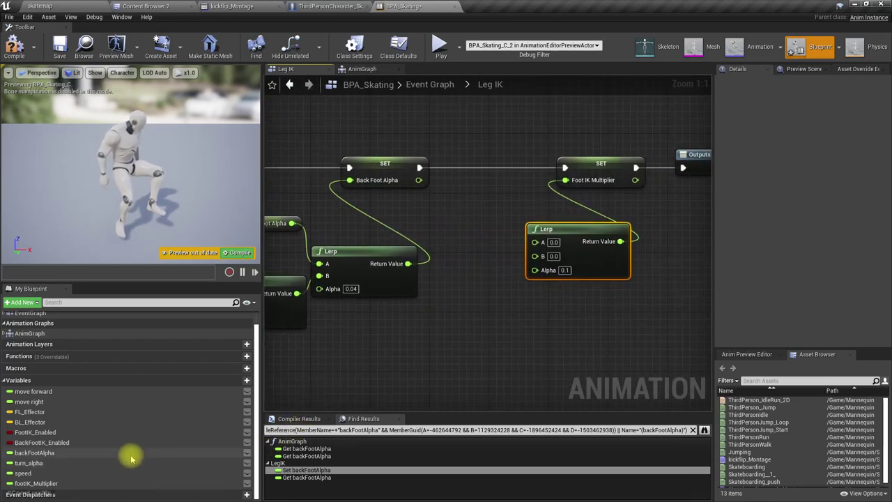
Add a getter for BackFootIK_Enabled to the graph and place it below and to the left of the new Lerp node
drag(42, 442, 541, 269)
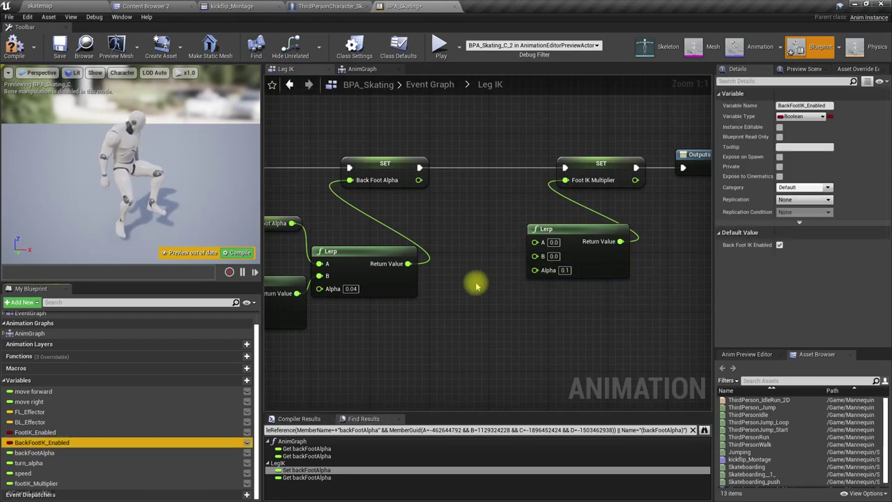
drag(26, 444, 559, 309)
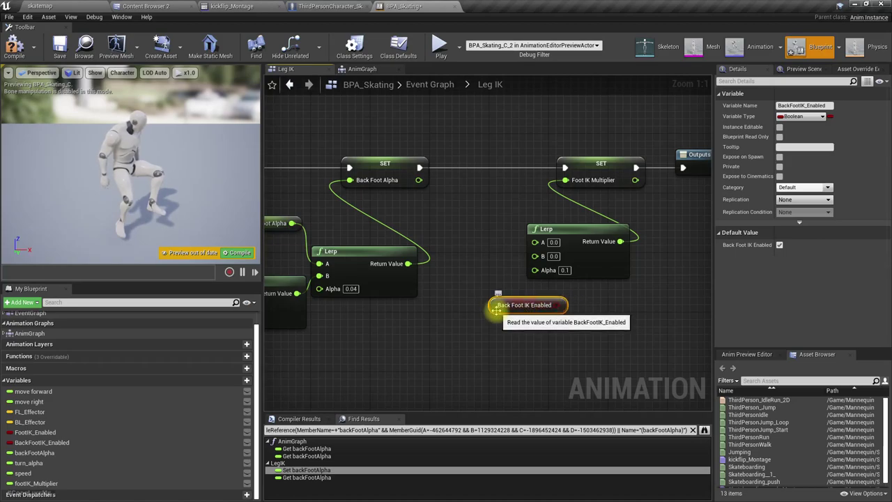
drag(494, 304, 419, 334)
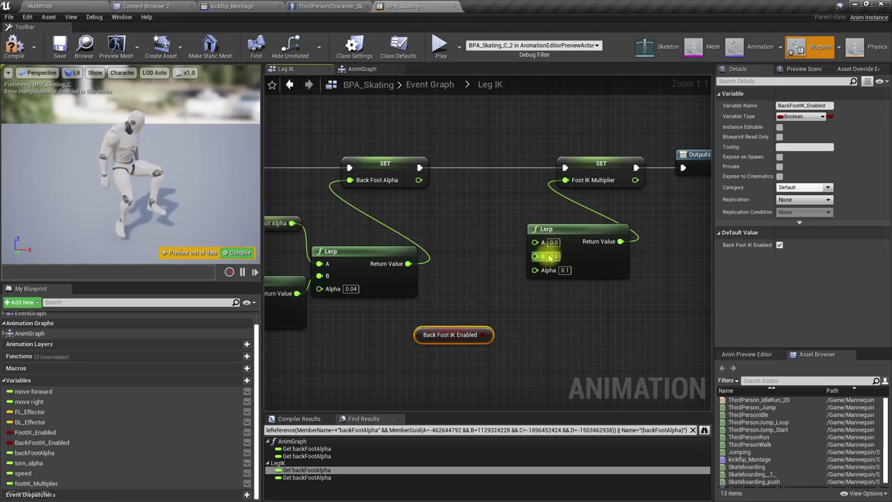
Feed the new Lerp's B input from a Select Float node with A 1.0 and B 0.0, picked by Back Foot IK Enabled
drag(535, 256, 512, 286)
text(sel)
key(Return)
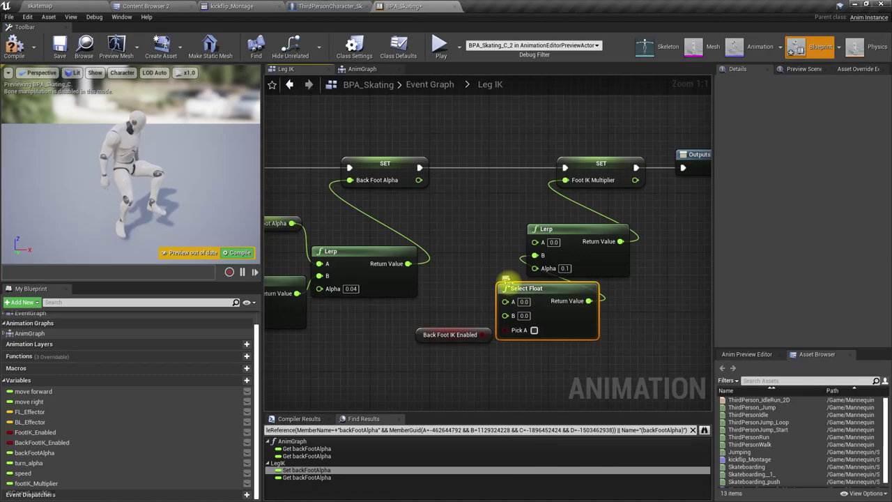
drag(482, 334, 505, 329)
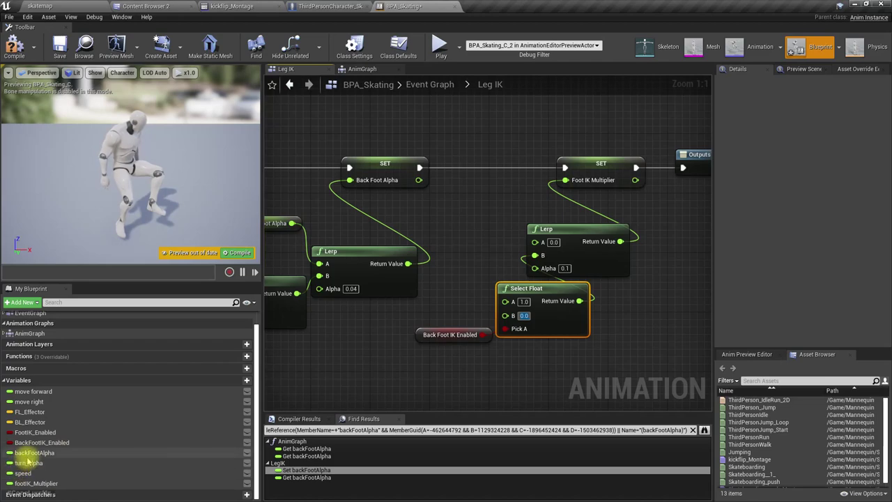
Connect a footIK_Multiplier getter to the new Lerp's A input, tidy its position, and compile the blueprint
click(26, 483)
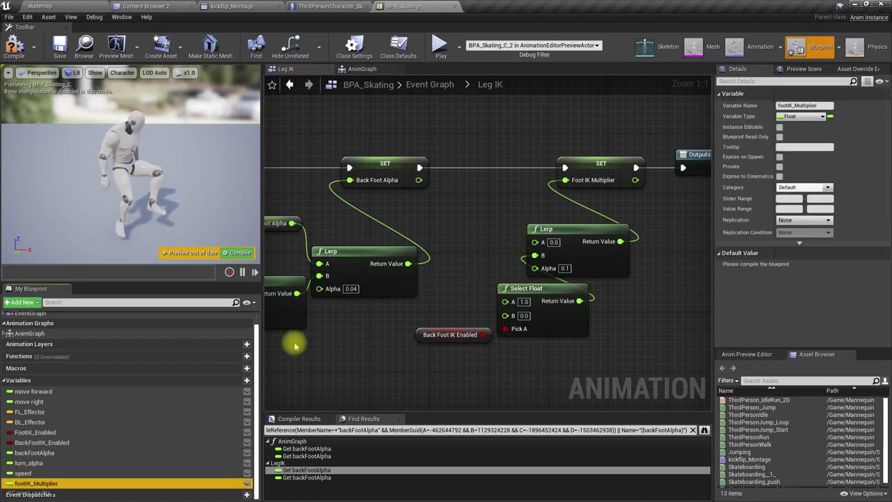
drag(27, 484, 536, 251)
drag(454, 245, 462, 231)
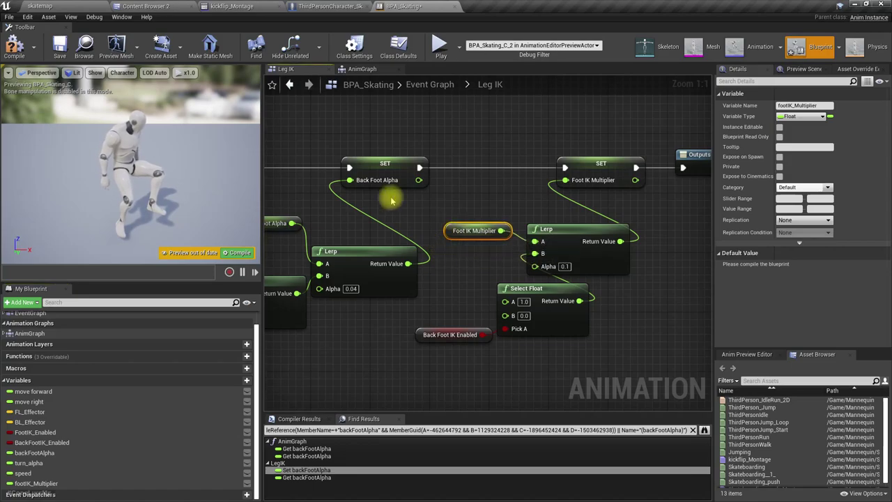
click(14, 47)
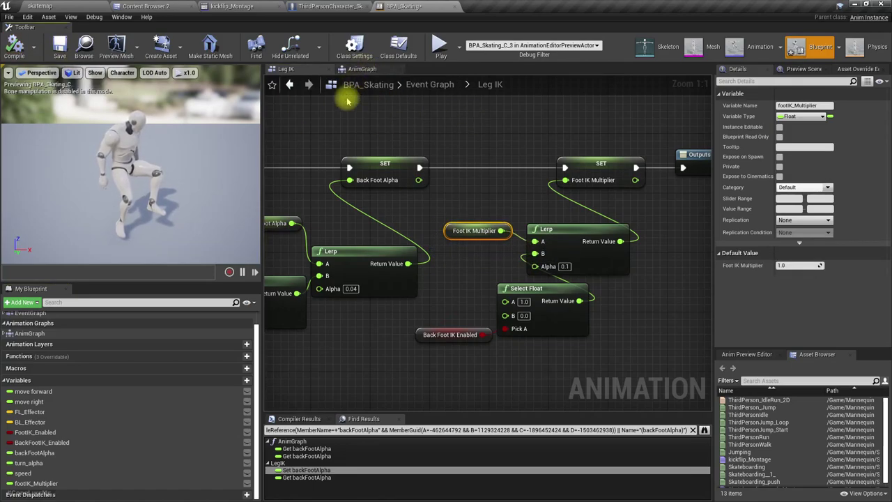
Raise the leftmost node of the Leg IK graph to line up with the execution chain
scroll(357, 262, down, 6)
right_drag(325, 300, 523, 323)
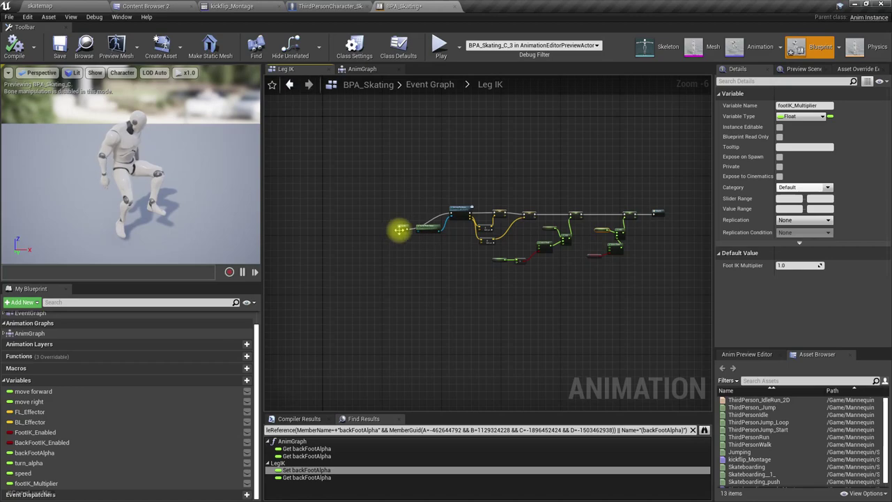
drag(398, 230, 403, 211)
Examine the events that enable and disable back foot IK in the Event Graph, and open the class settings
click(425, 84)
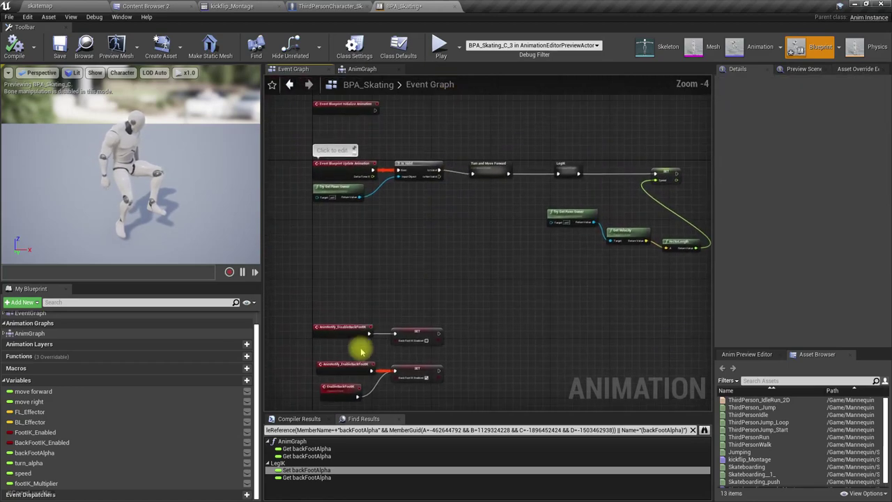
scroll(387, 193, up, 2)
scroll(397, 285, up, 4)
right_drag(365, 360, 402, 328)
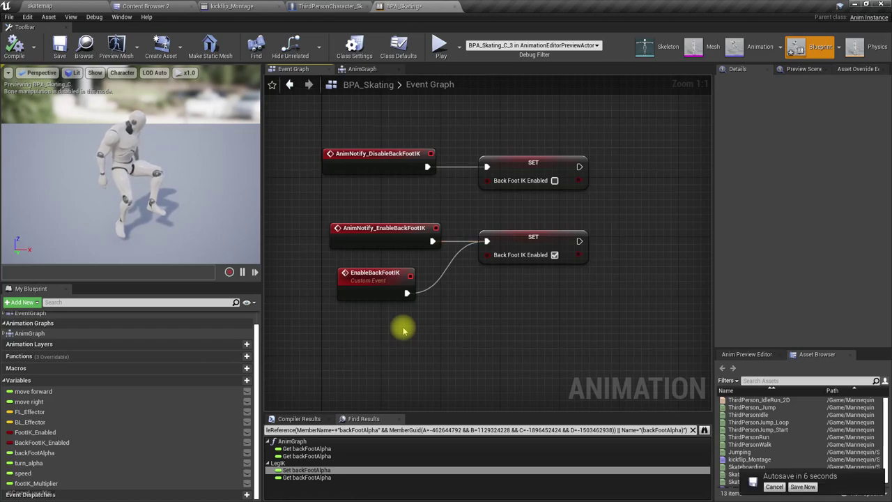
click(354, 46)
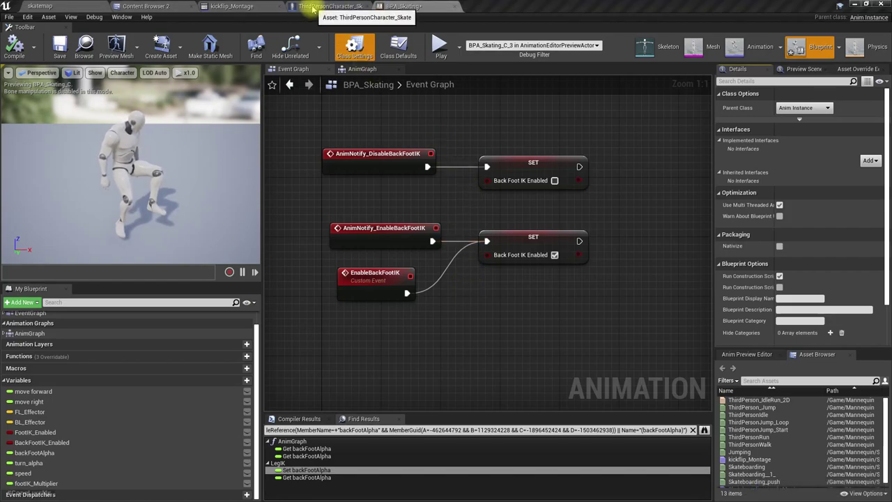
Play and scrub through kickflip_Montage to examine when the character crouches and leaves the ground
click(242, 6)
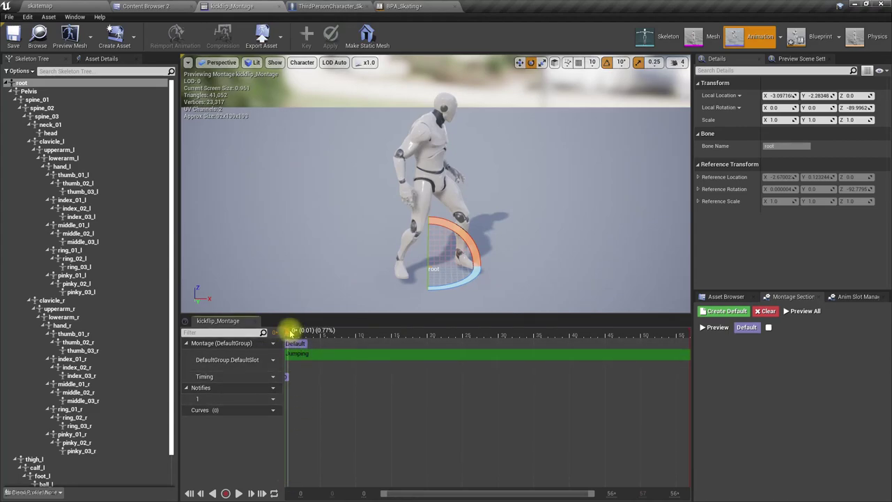
drag(291, 333, 548, 341)
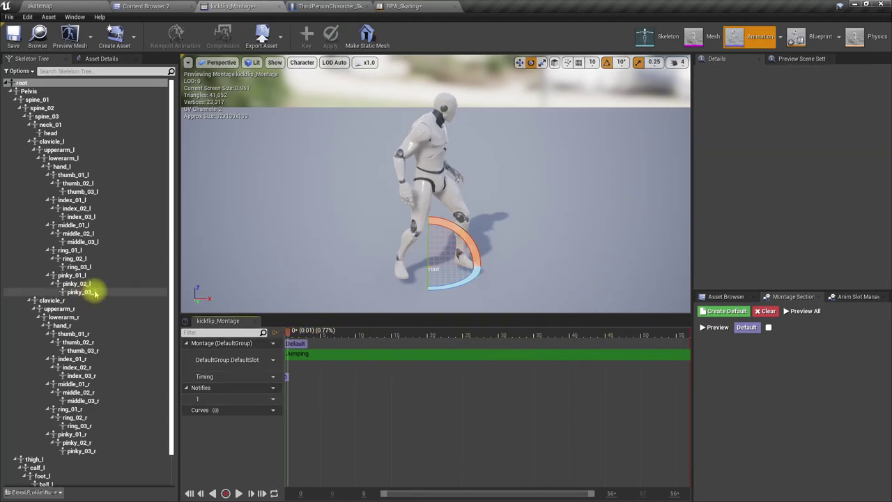
click(345, 354)
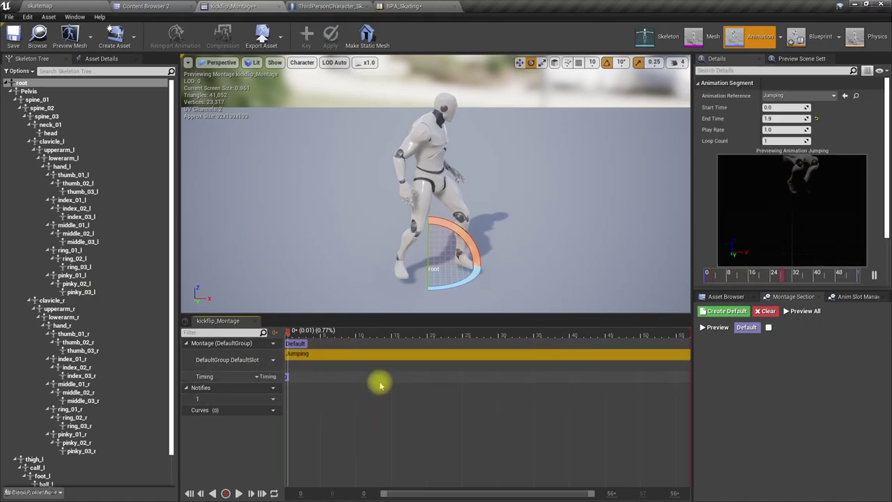
key(space)
key(space)
click(321, 309)
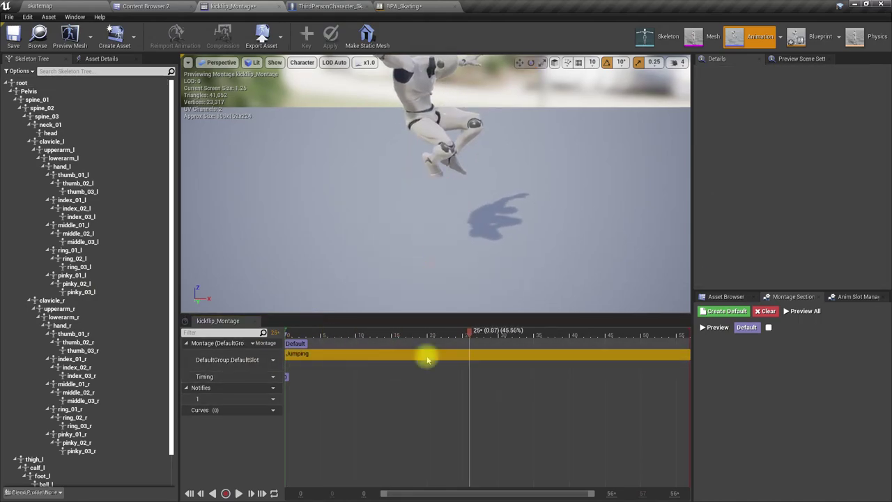
drag(468, 331, 361, 330)
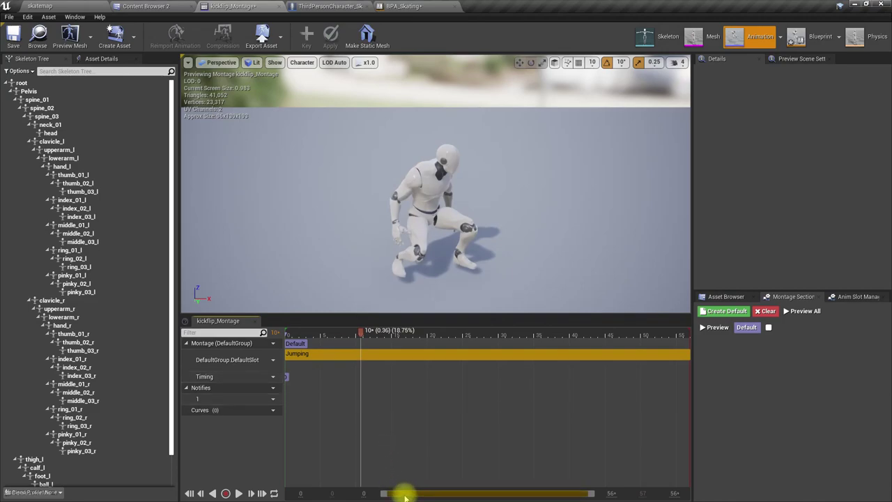
Add a new notify named Disable_FootIK at about frame 12 of kickflip_Montage, just before take-off
click(341, 377)
mouse_move(365, 337)
mouse_down()
mouse_move(221, 321)
mouse_move(340, 343)
mouse_move(247, 326)
mouse_move(384, 339)
mouse_move(376, 341)
mouse_up()
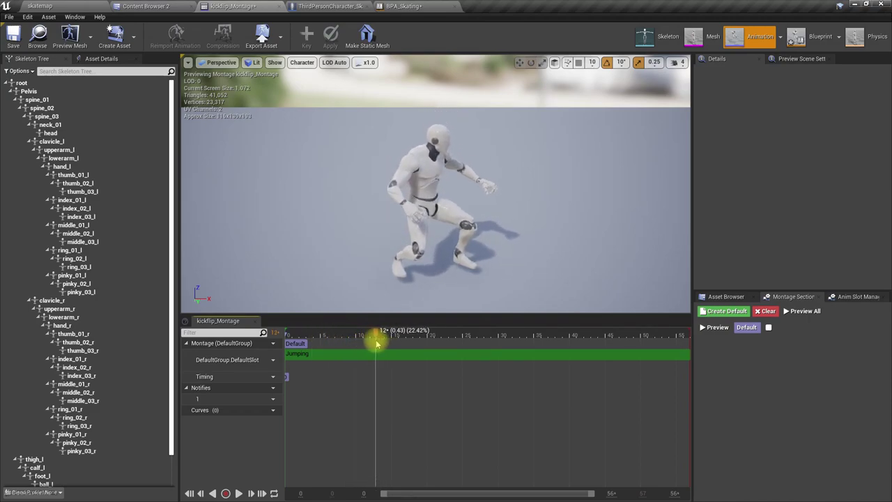
right_click(375, 397)
right_click(373, 402)
mouse_move(395, 412)
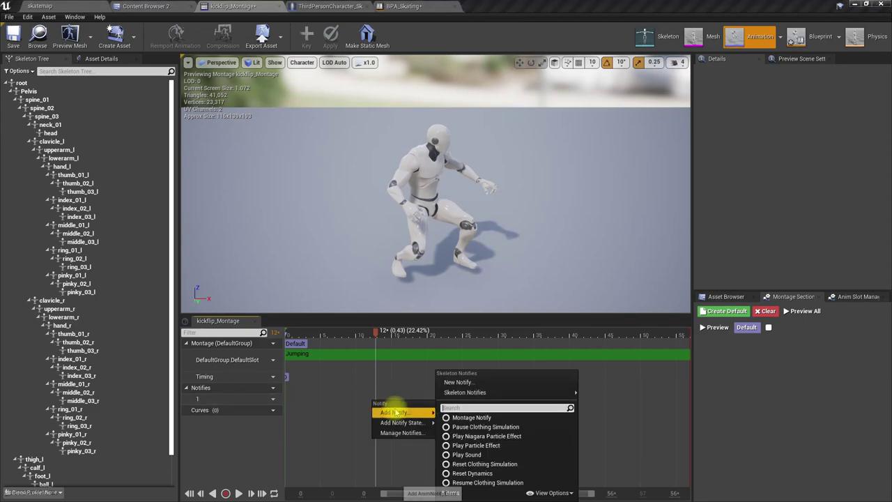
mouse_move(474, 394)
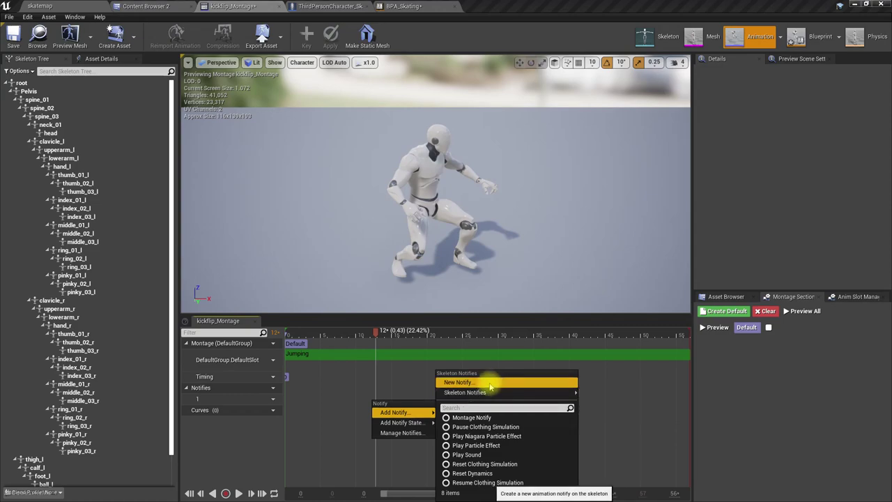
click(490, 383)
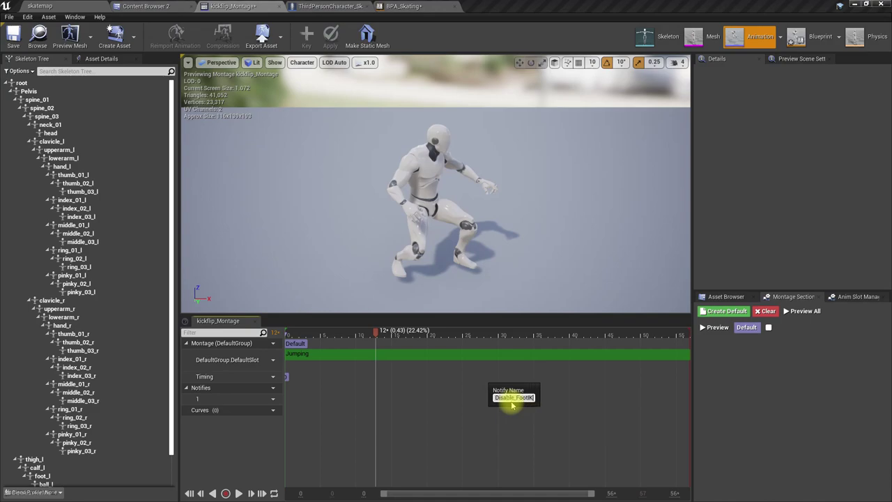
key(Return)
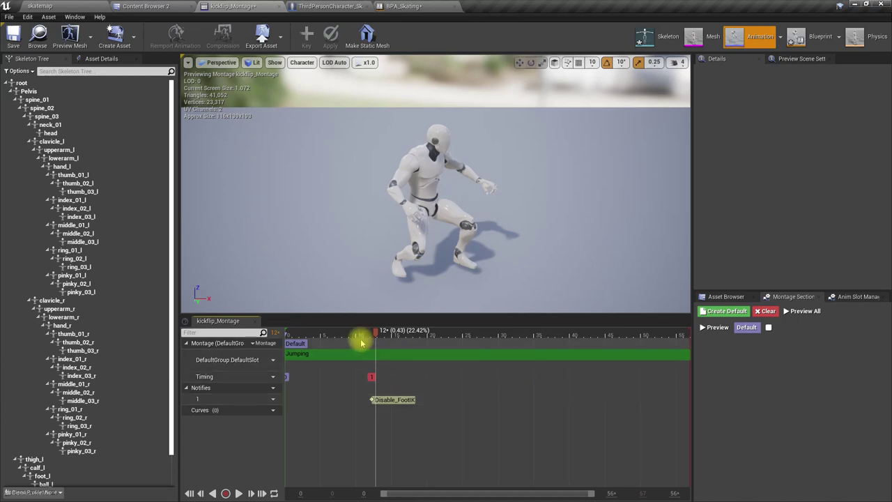
Add a new notify named EnableFootIK at about frame 32 of kickflip_Montage, around the landing
drag(374, 337, 516, 340)
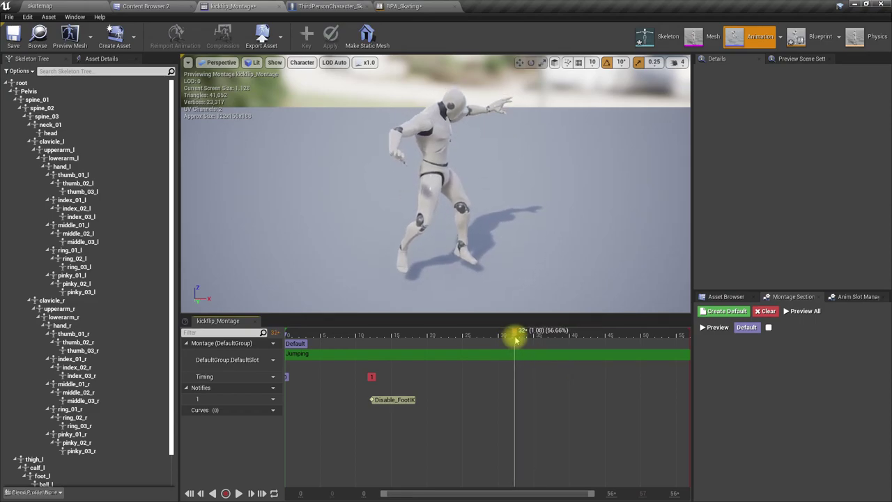
right_click(515, 402)
mouse_move(548, 410)
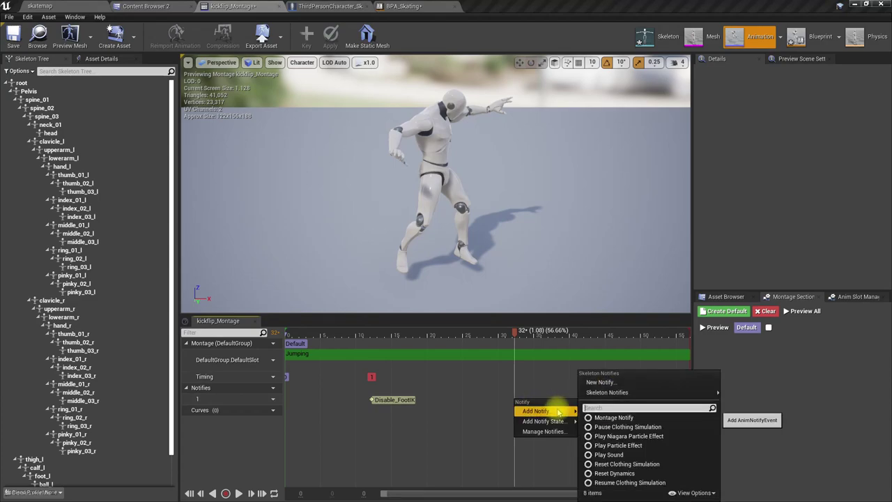
click(598, 381)
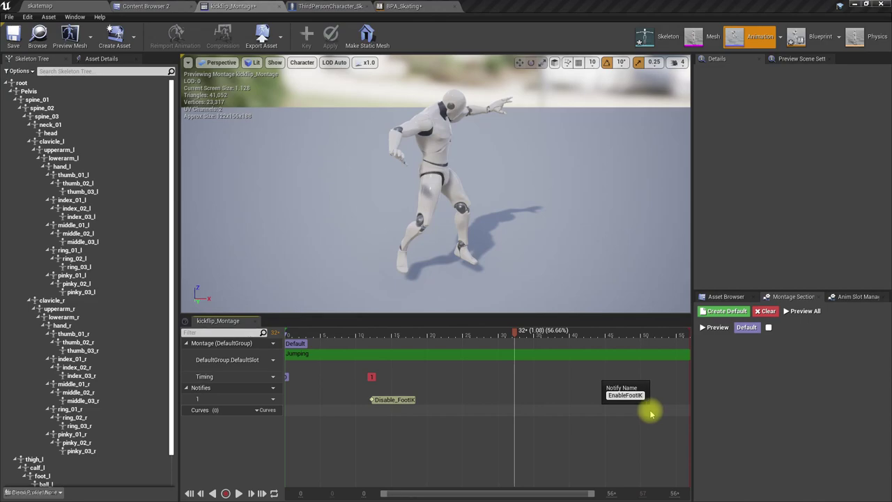
text(EnableFootIK)
key(Return)
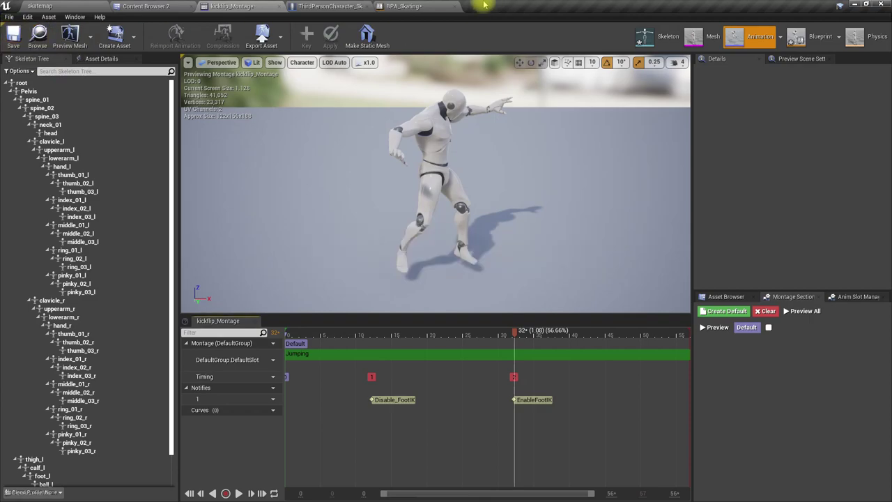
Add an AnimNotify_Disable_FootIK event below the EnableBackFootIK event in the Event Graph of BPA_Skating
click(408, 6)
right_drag(335, 360, 334, 260)
right_click(330, 264)
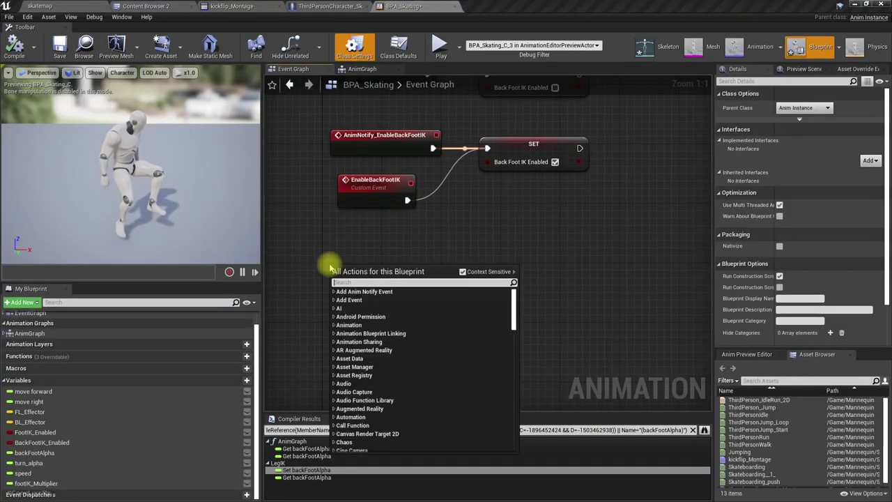
text(disablef)
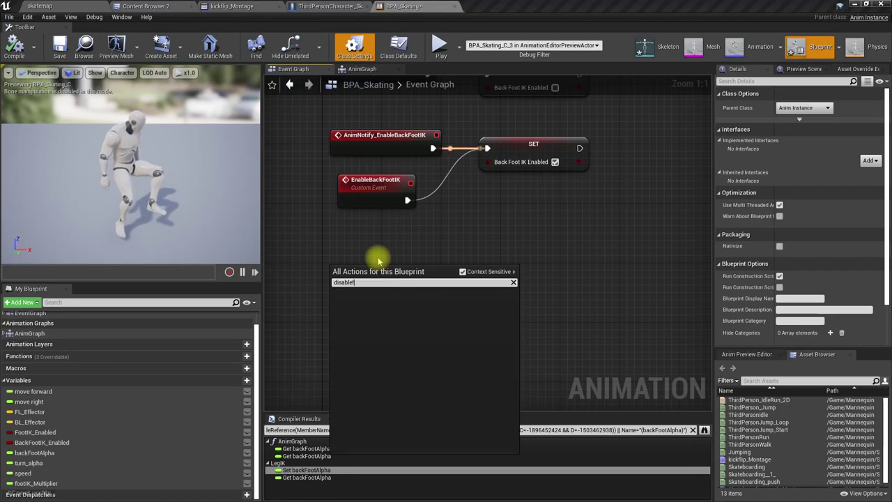
key(BackSpace)
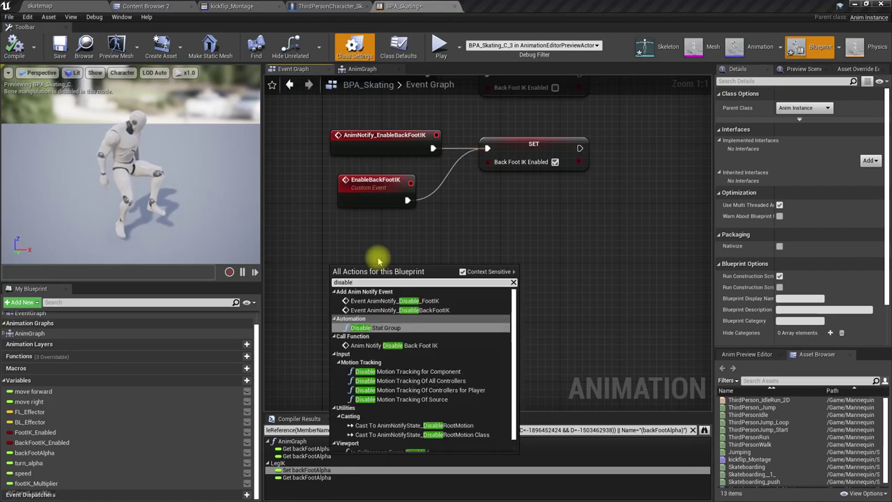
key(Up)
key(Up)
key(Return)
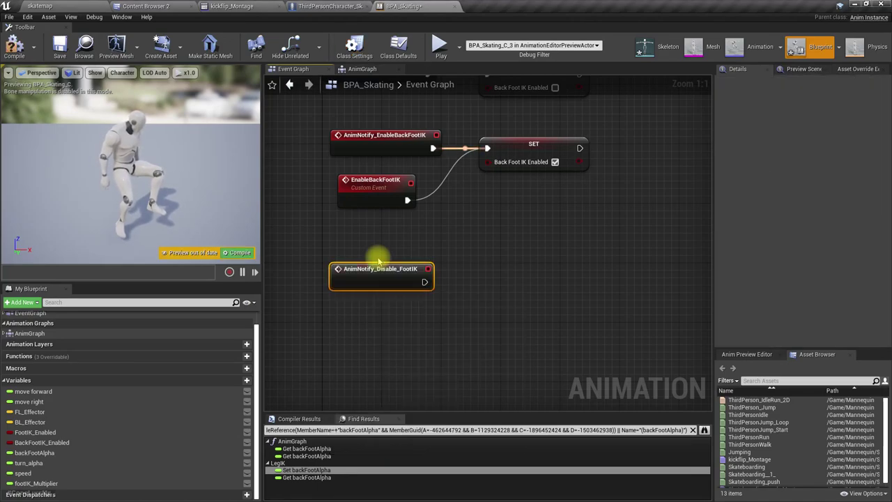
Add an AnimNotify_EnableFootIK event beneath the AnimNotify_Disable_FootIK event
right_click(337, 318)
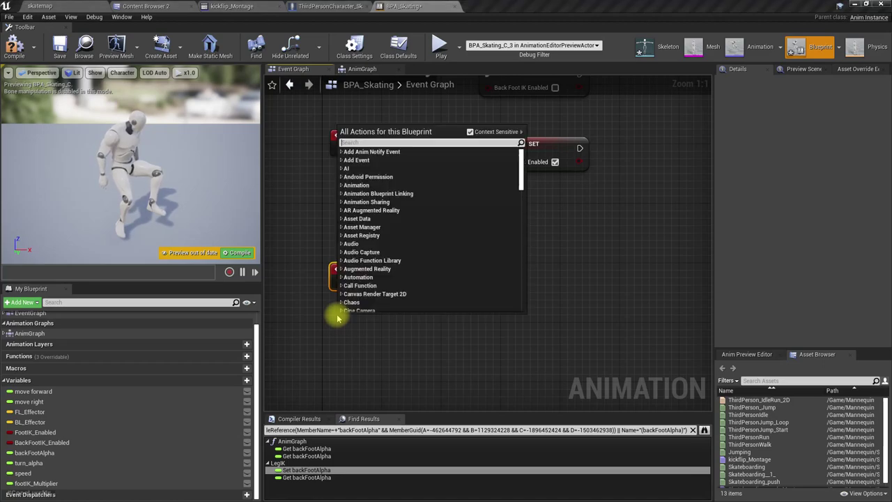
text(enablefoot)
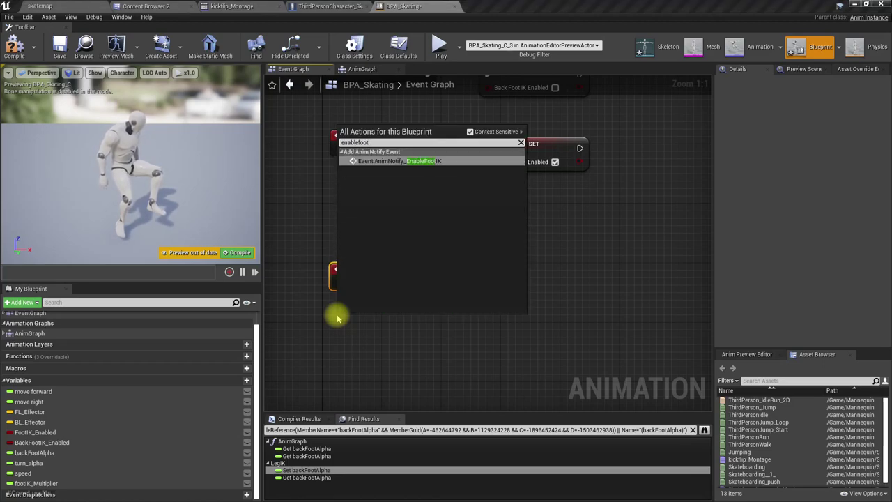
key(Return)
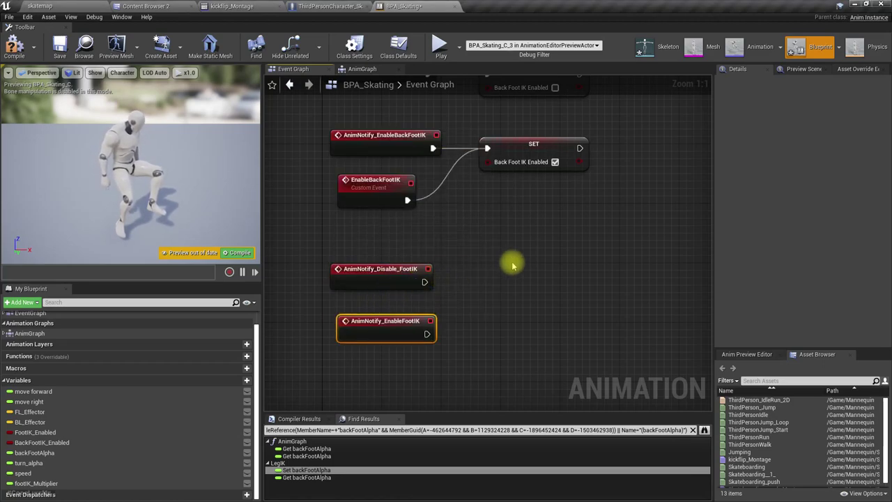
Connect AnimNotify_Disable_FootIK to a new Set BackFootIK_Enabled node with its value unchecked, and align the node with the event
drag(42, 443, 370, 285)
click(516, 281)
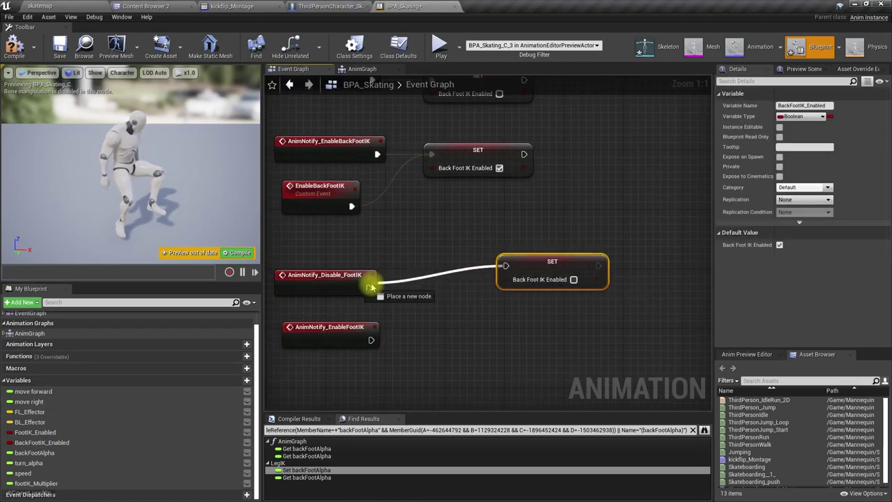
drag(566, 279, 484, 290)
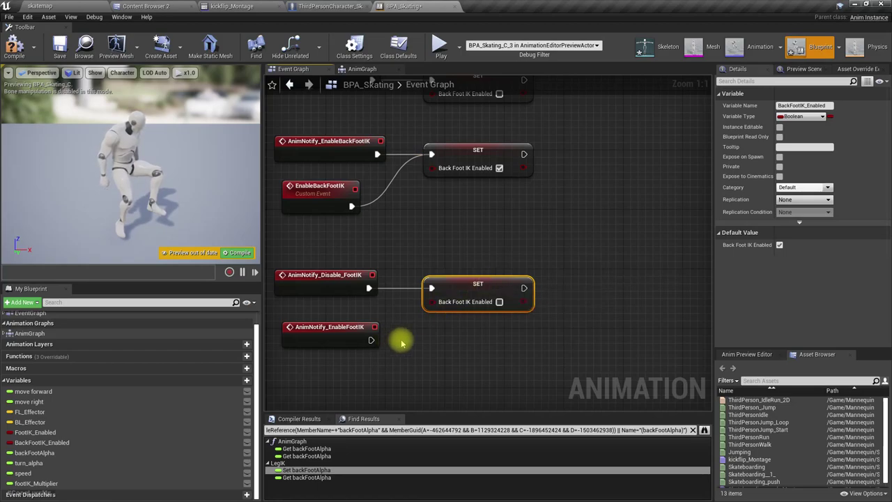
Duplicate the Set BackFootIK_Enabled node, connect it to AnimNotify_EnableFootIK with its value checked, and compile the blueprint
key(ctrl+w)
drag(556, 311, 516, 345)
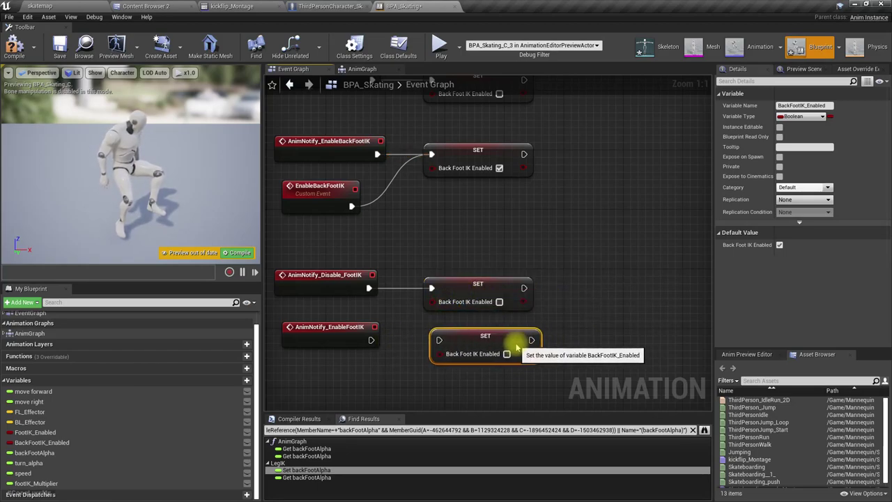
drag(371, 340, 401, 342)
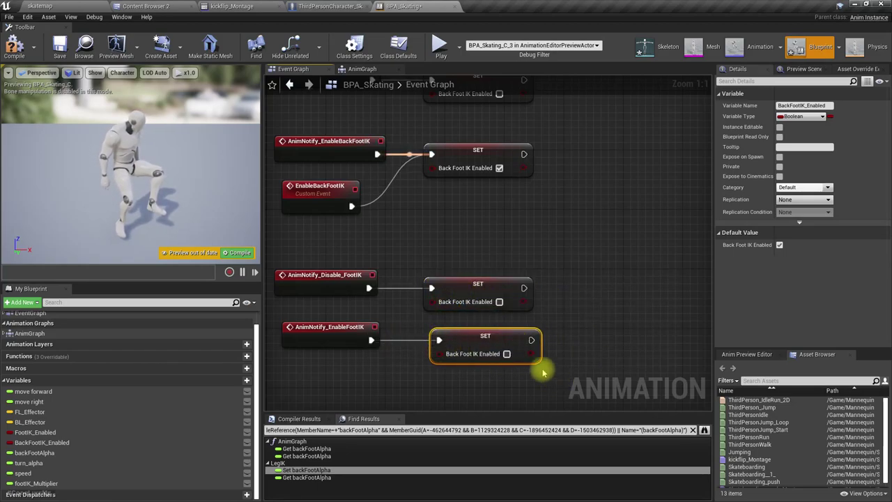
click(15, 51)
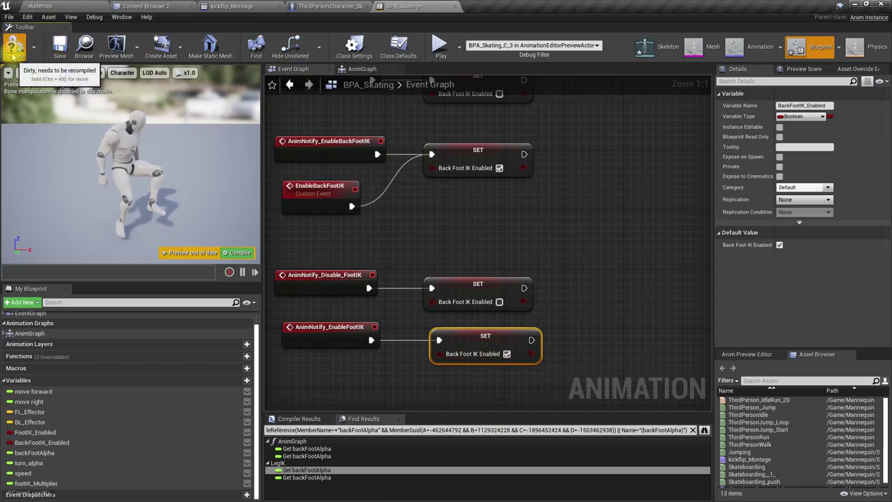
In the Jump & Kickflip graph of ThirdPersonCharacter_Skate, disconnect the Jump node from Play Montage and move it past that node's outputs
click(239, 6)
click(310, 6)
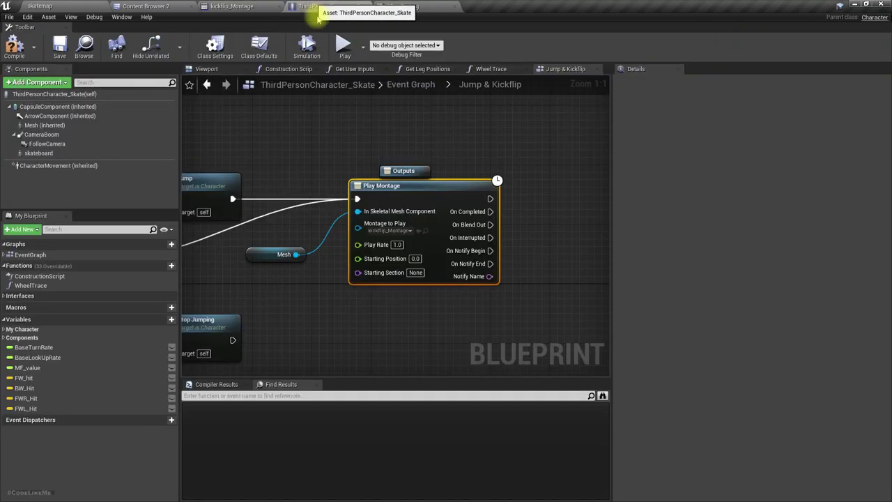
right_drag(227, 153, 396, 152)
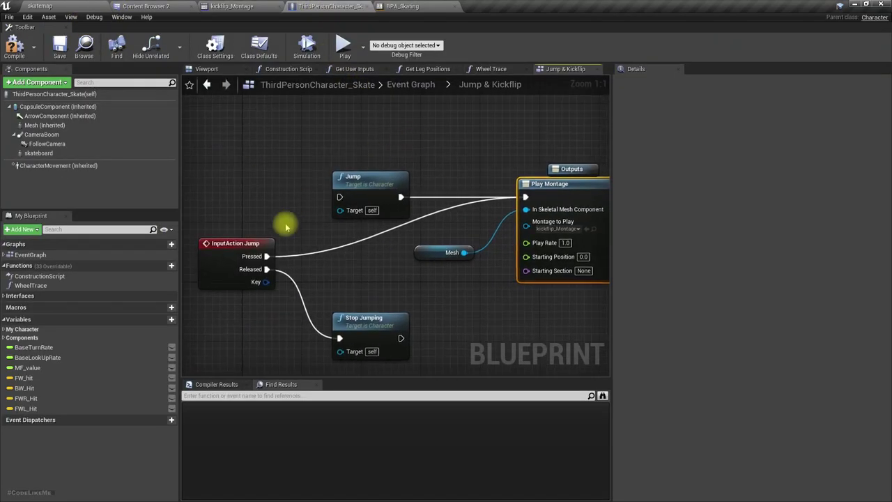
drag(353, 186, 367, 165)
right_drag(371, 213, 210, 233)
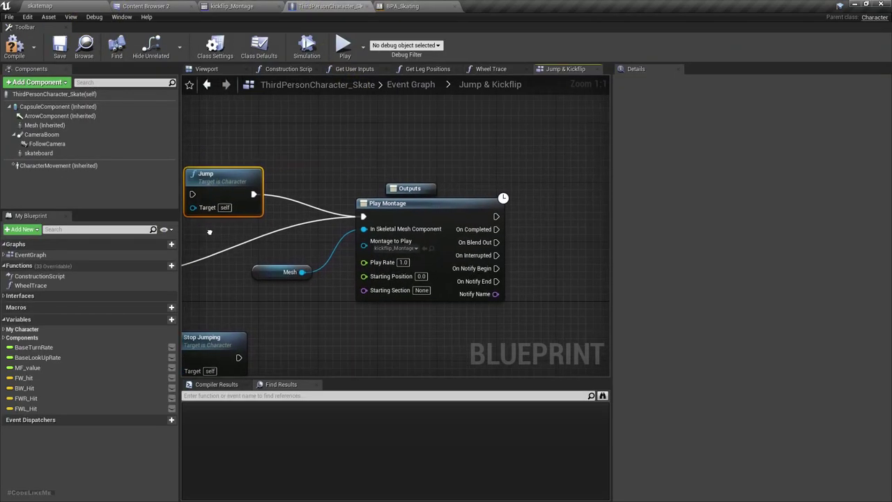
right_click(253, 194)
click(295, 216)
drag(221, 178, 570, 207)
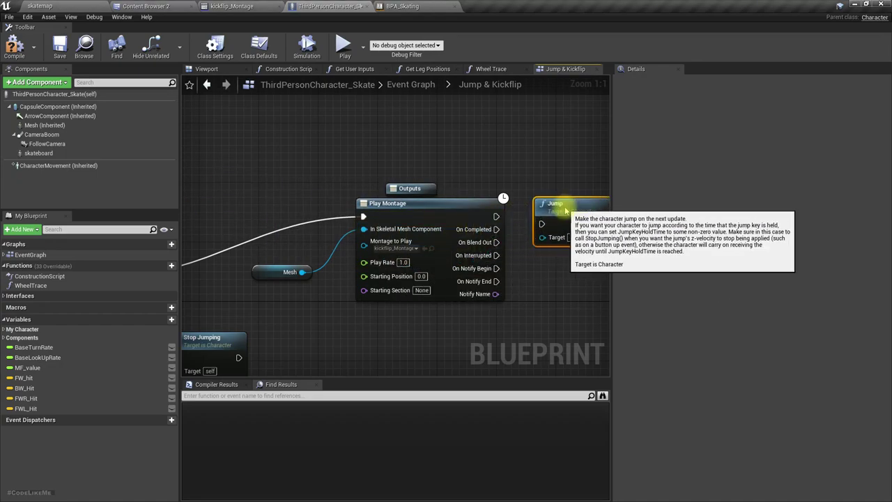
Play the skatemap level full screen and perform several kickflips to check the feet during the animation
click(75, 5)
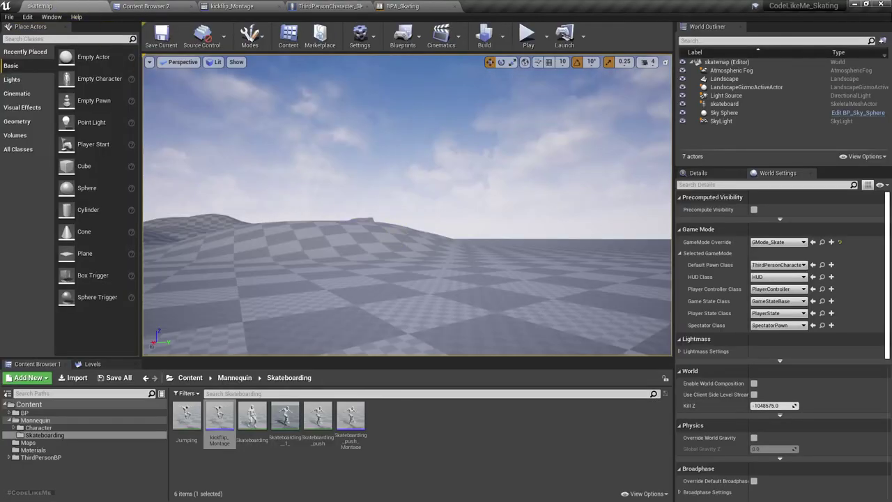
click(394, 235)
key(F11)
key(alt+p)
click(394, 237)
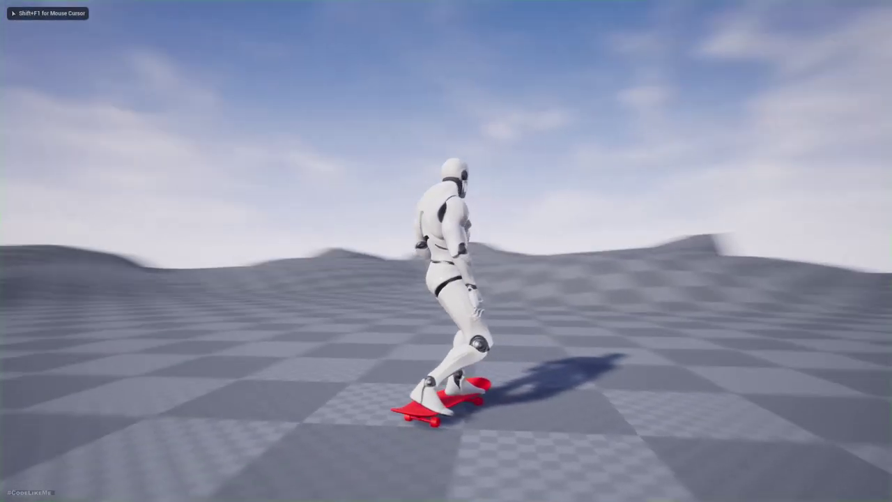
key(space)
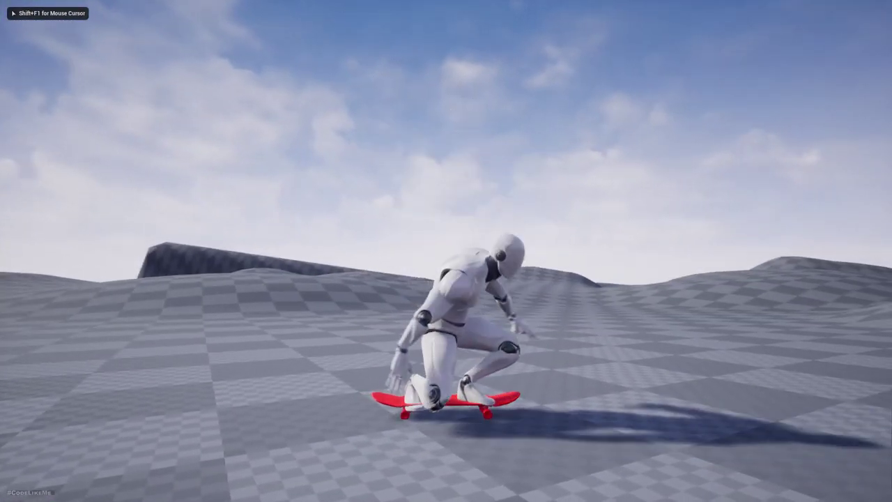
key(space)
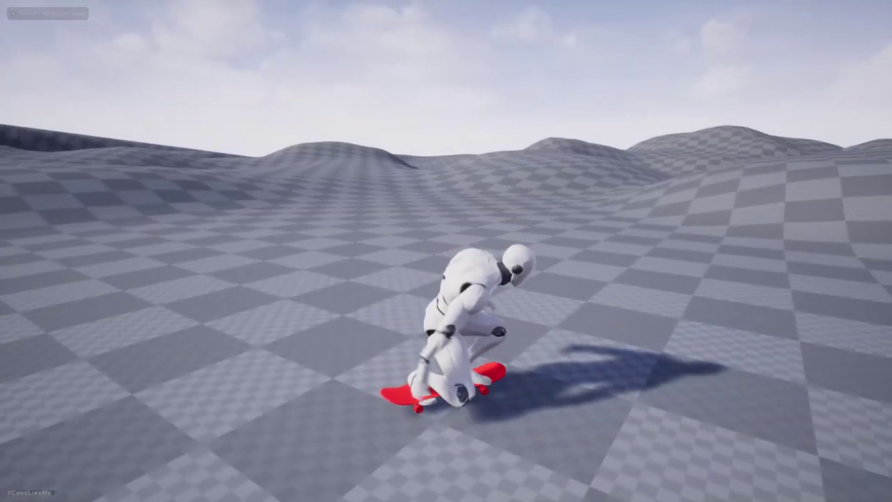
key(space)
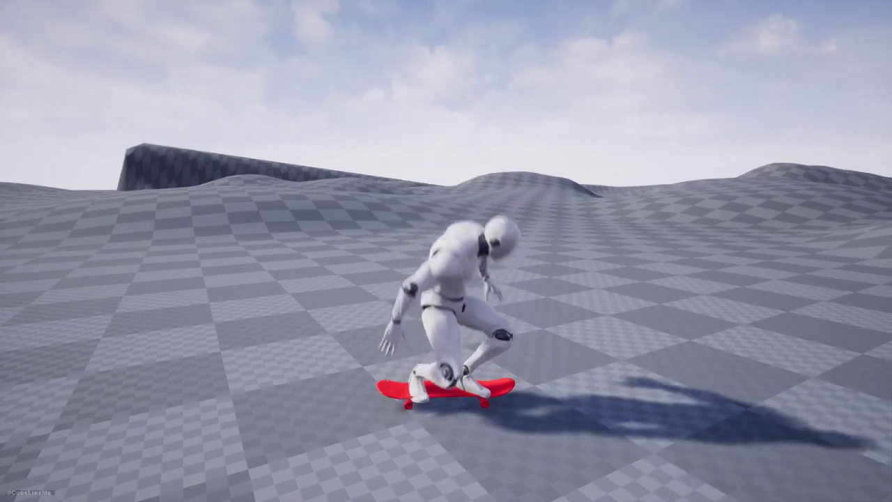
Perform a few more kickflips in the running level, end the play session and leave full screen
key(space)
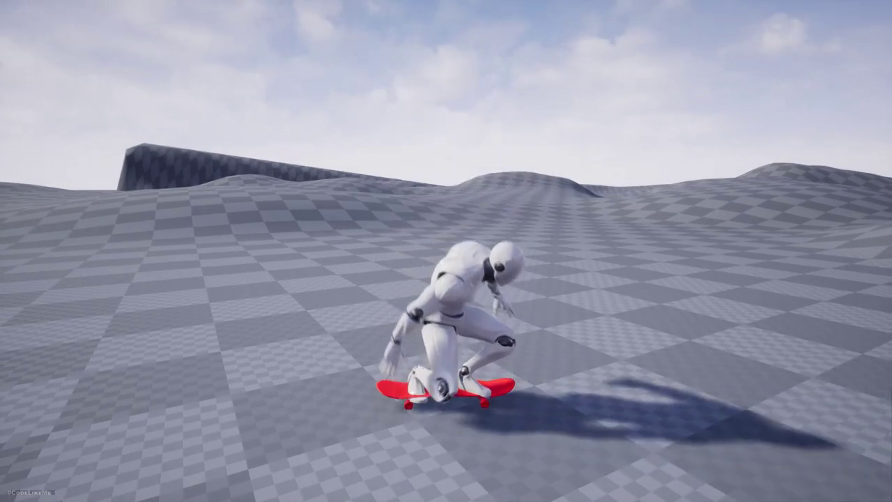
key(space)
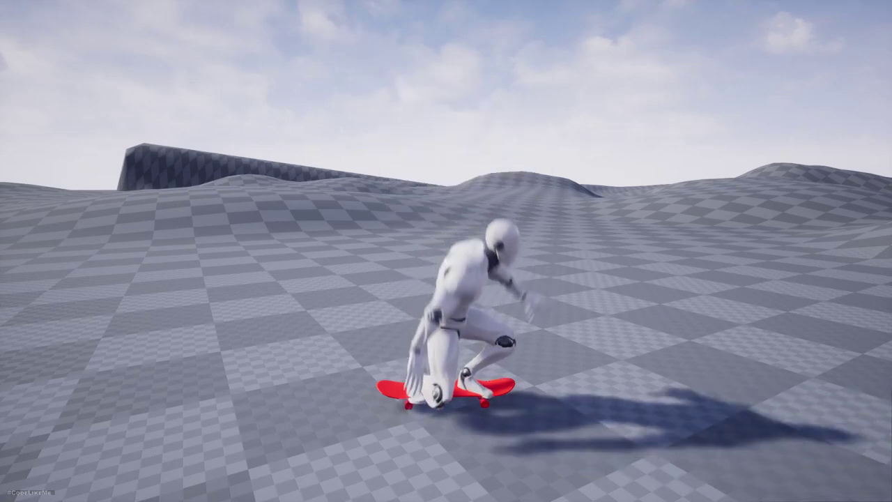
key(space)
key(space)
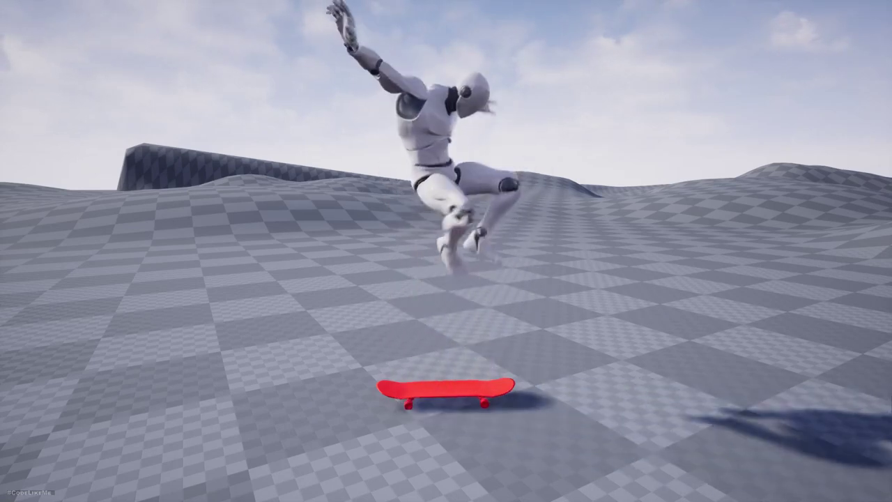
key(Escape)
click(90, 265)
key(F11)
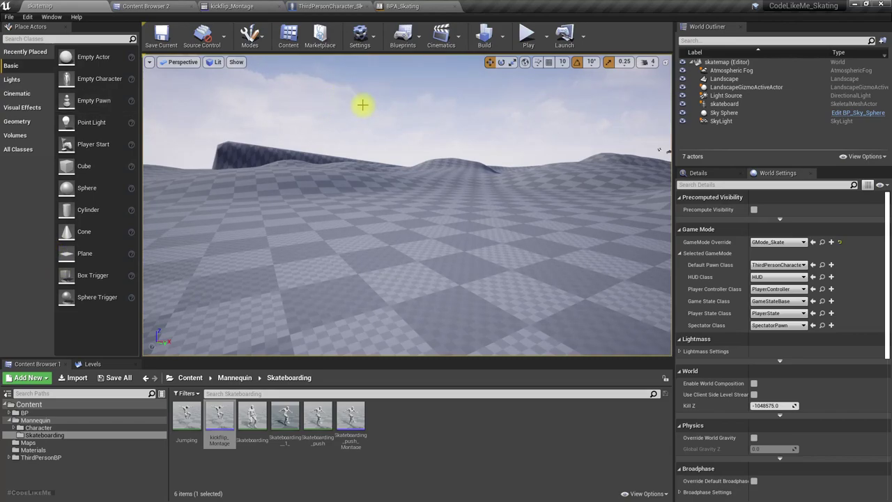
Open the Jumping animation, enable root motion in its asset details, and scrub the opening frames back to 0
double_click(185, 422)
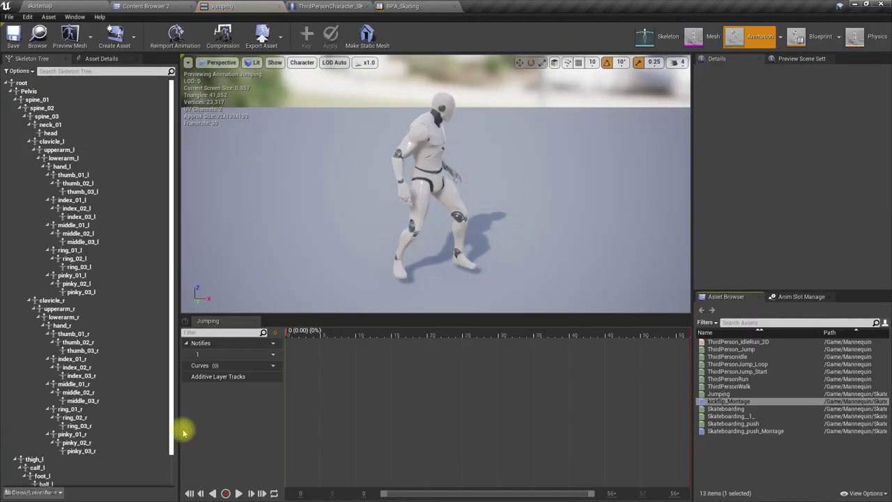
mouse_move(292, 337)
mouse_down()
mouse_move(530, 334)
mouse_move(284, 340)
mouse_move(360, 329)
mouse_move(300, 332)
mouse_up()
click(98, 59)
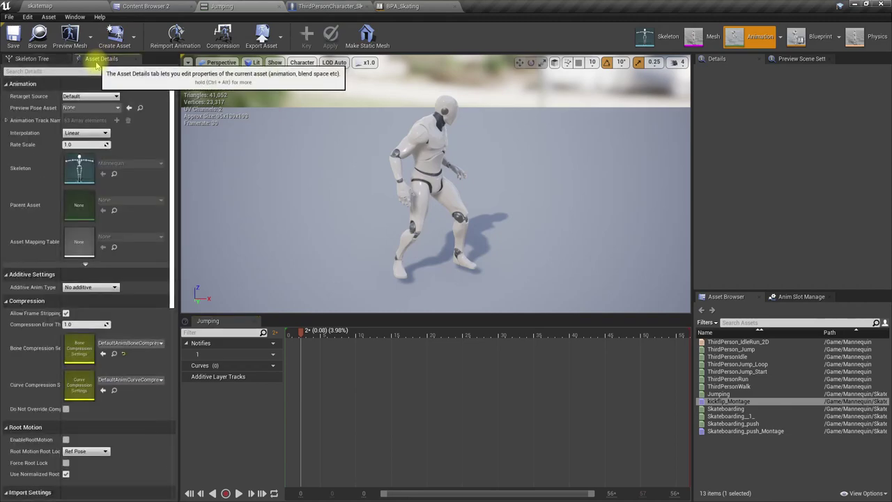
click(65, 440)
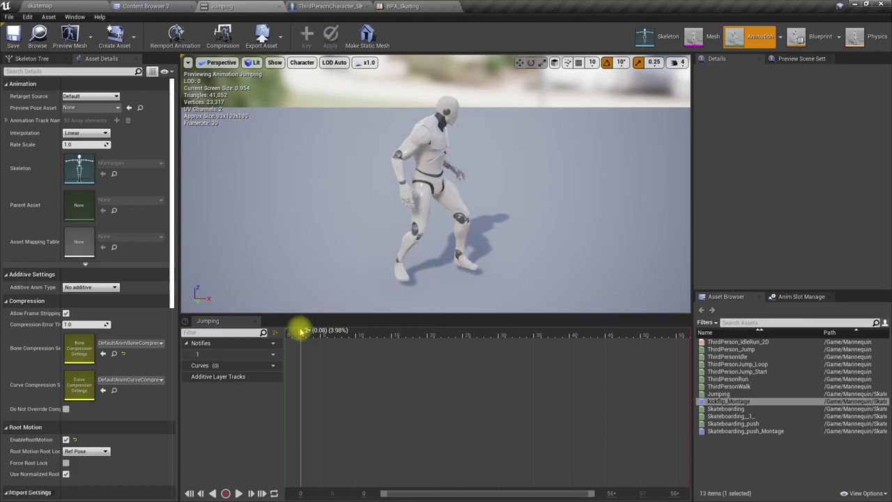
drag(301, 332, 238, 315)
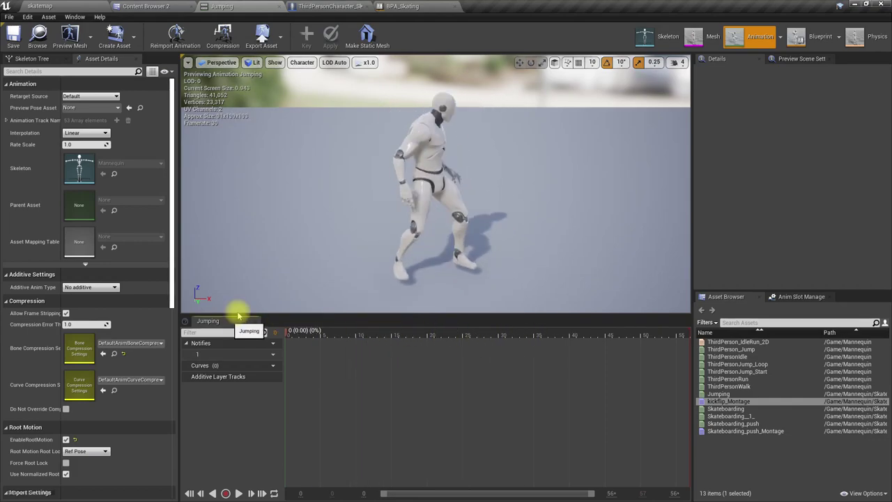
Play skatemap full screen and perform a kickflip to test the Jumping animation with root motion enabled
click(317, 6)
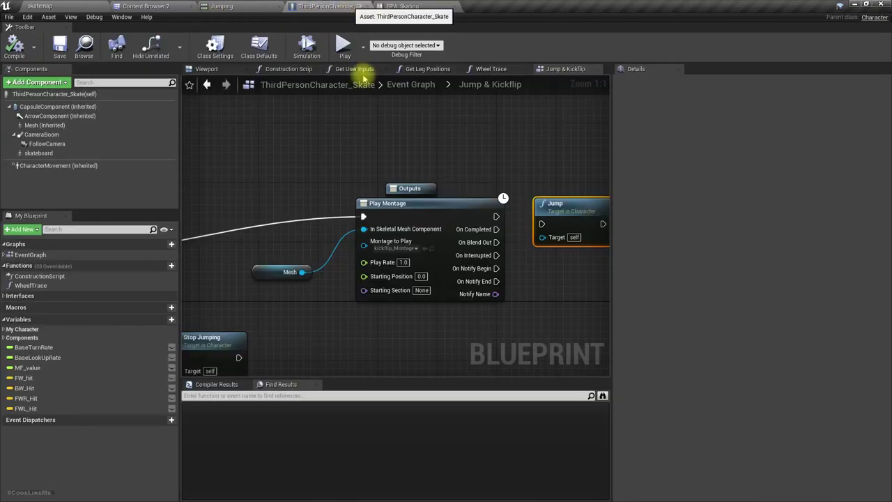
click(40, 5)
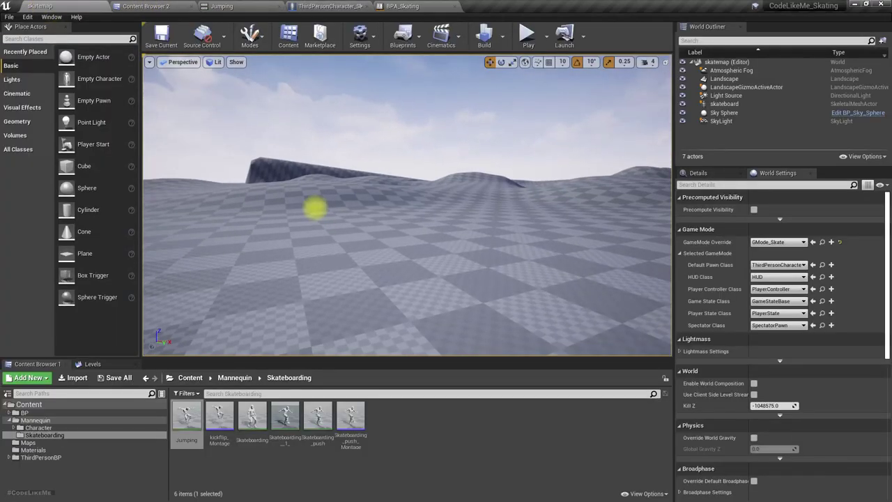
key(F11)
key(alt+p)
click(315, 208)
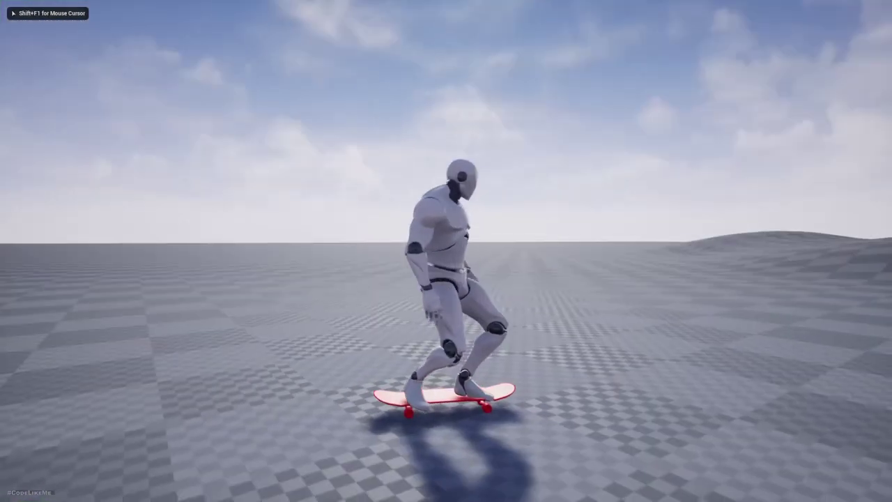
key(space)
key(Escape)
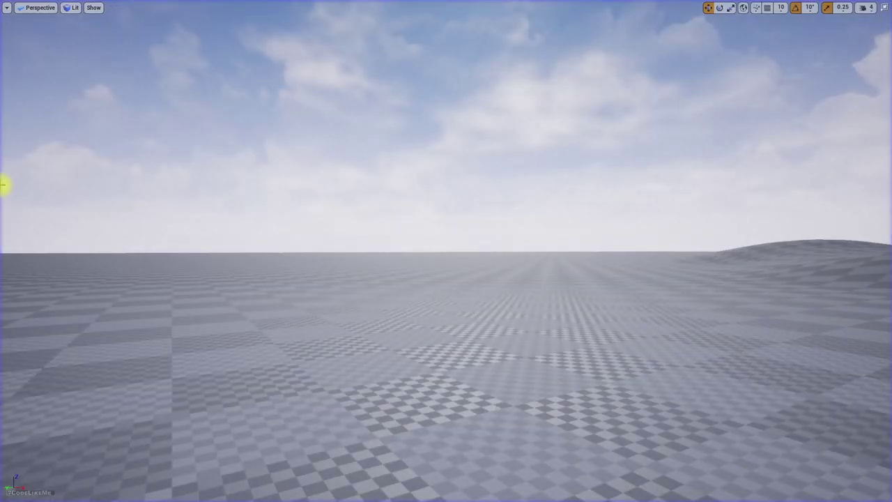
key(F11)
Disable root motion on the Jumping animation again and save the asset
click(390, 6)
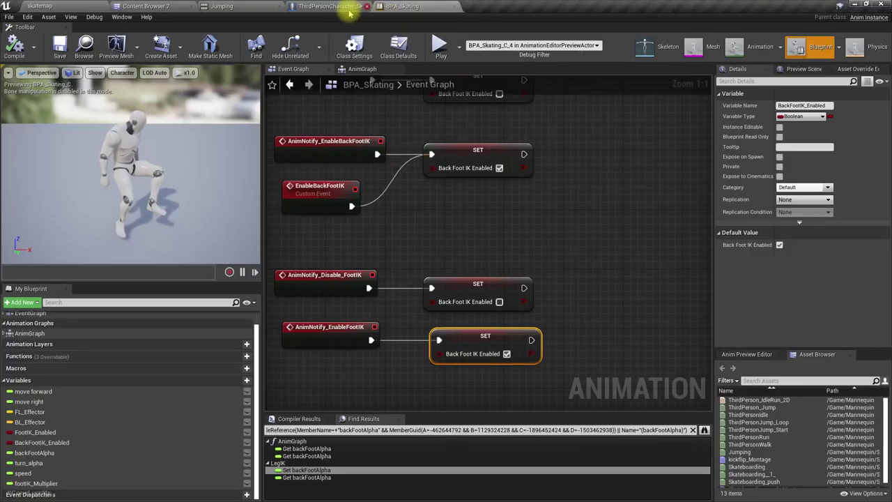
click(222, 6)
click(66, 439)
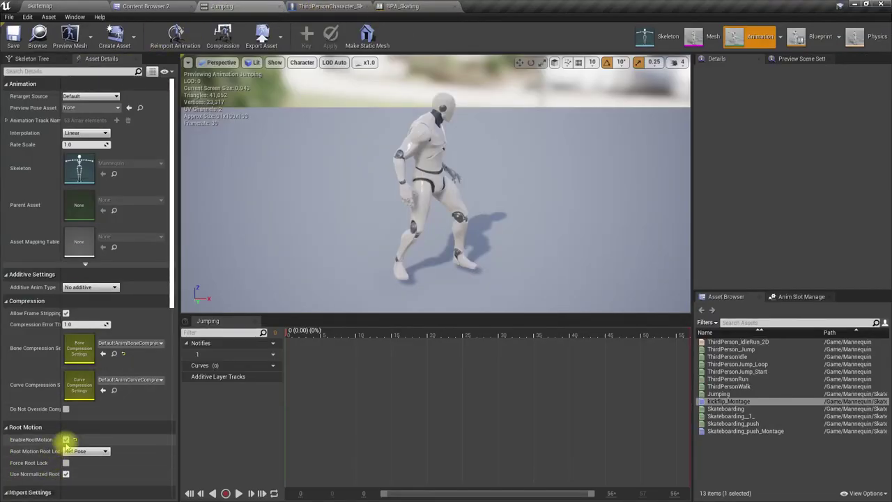
click(17, 47)
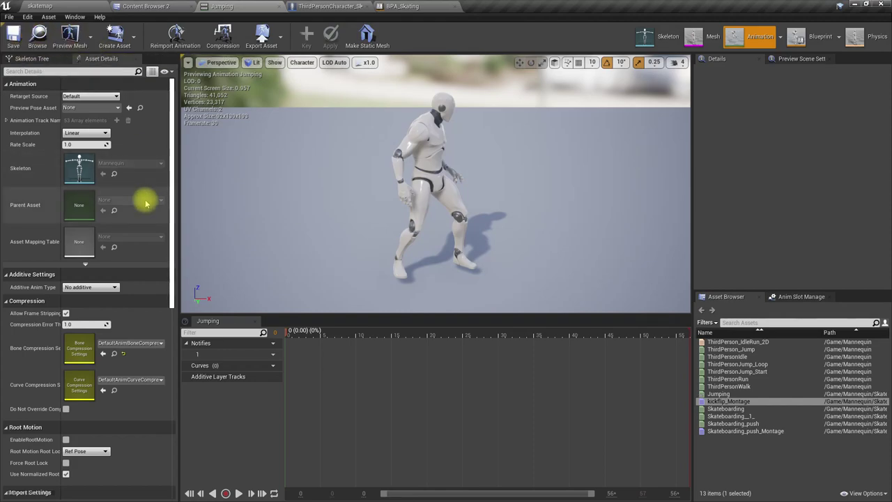
Play skatemap full screen and perform repeated kickflips to check the jump without root motion, ending the session at the end
click(312, 5)
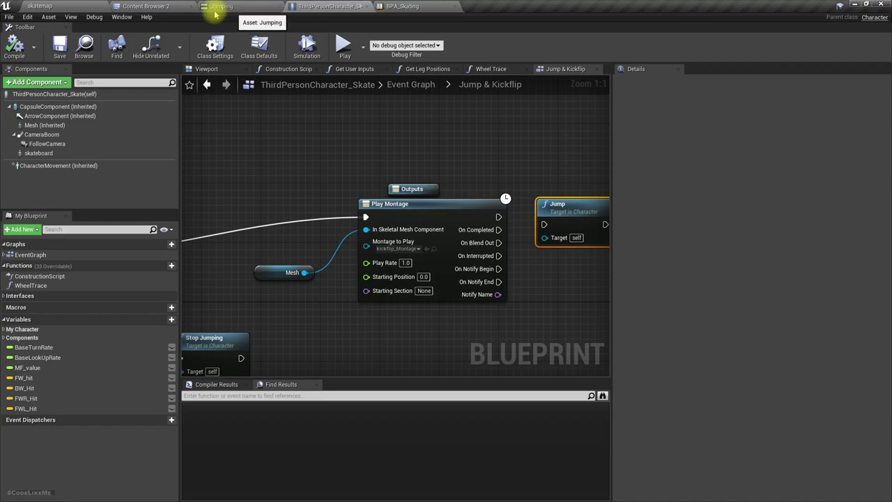
click(70, 5)
key(F11)
key(alt+p)
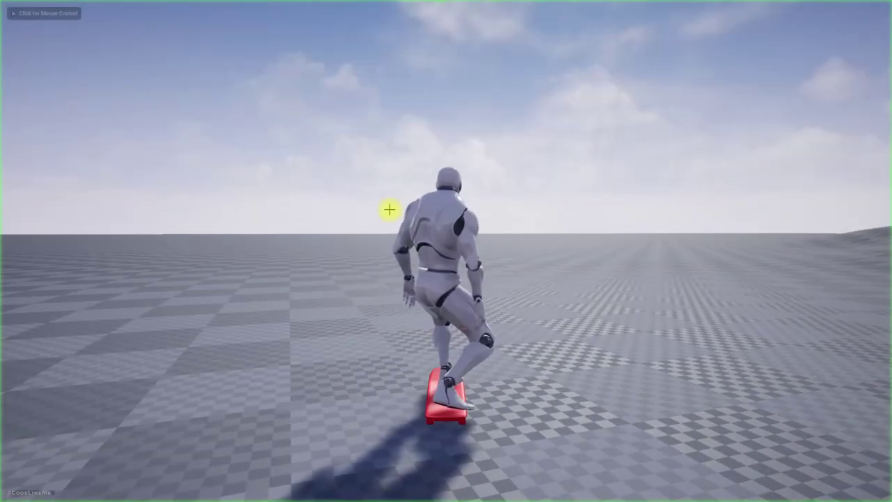
click(171, 174)
key(space)
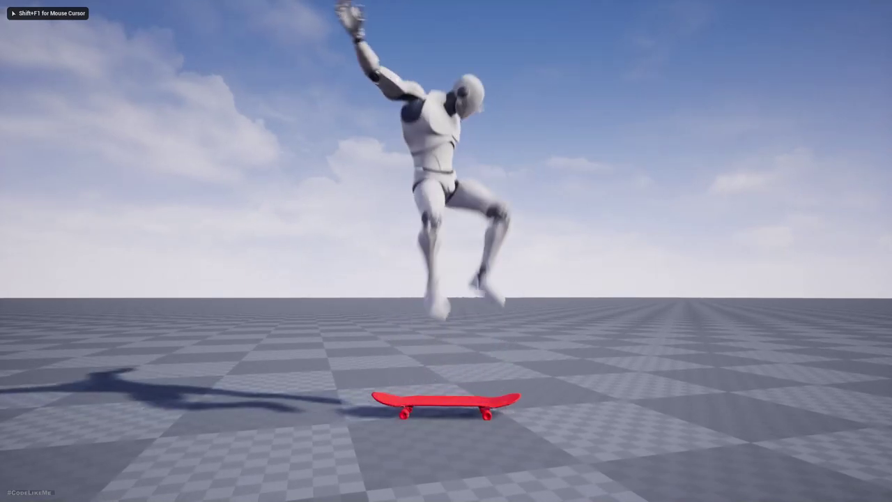
key(space)
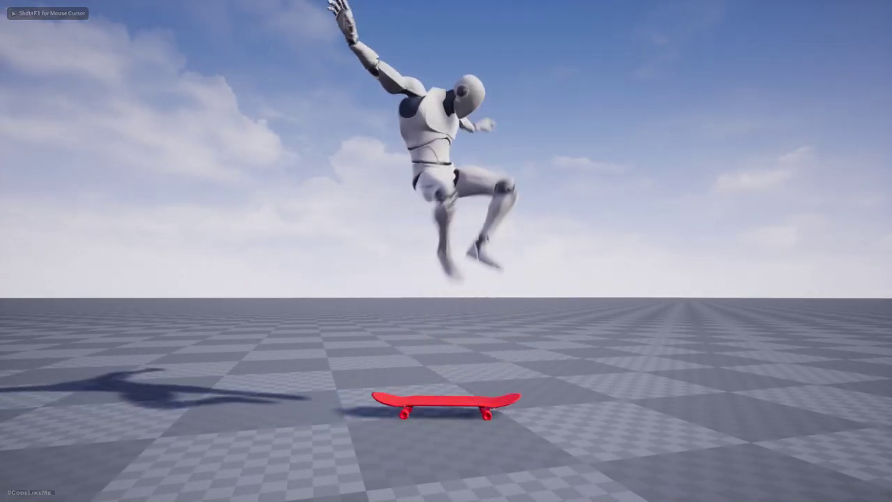
key(space)
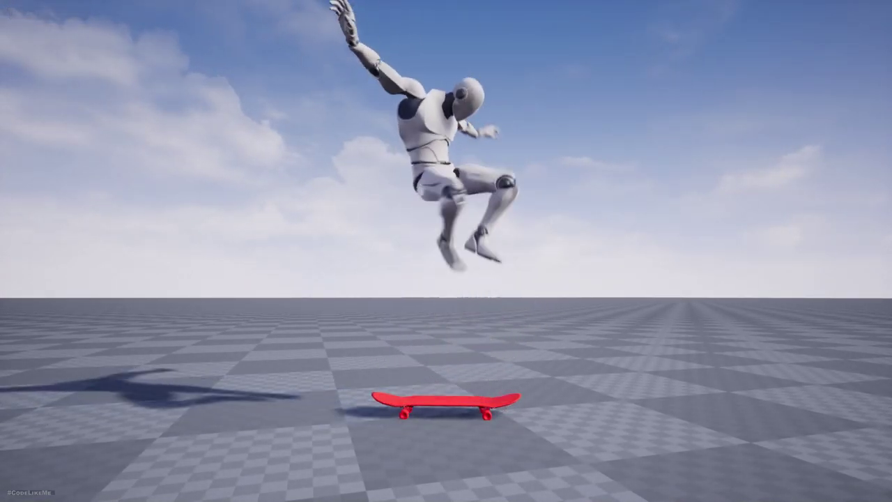
key(space)
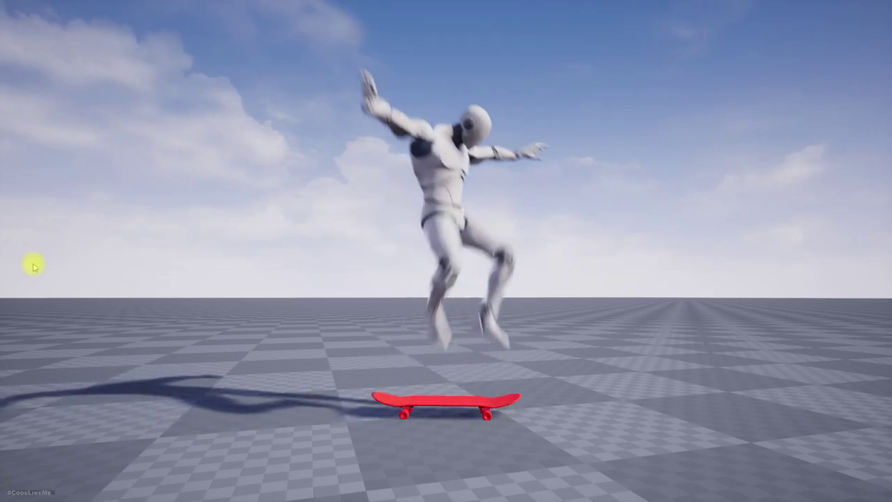
key(Escape)
key(F11)
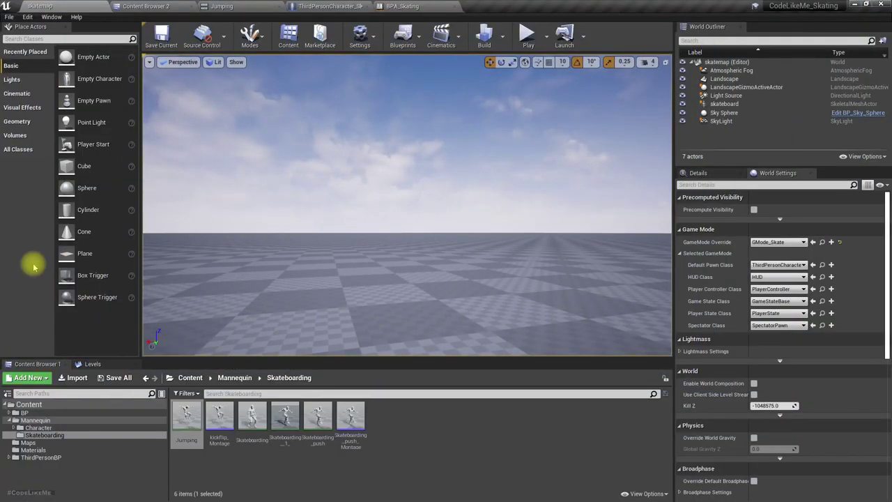
Turn off Hidden in Game for the CapsuleComponent of ThirdPersonCharacter_Skate and compile the blueprint
click(326, 6)
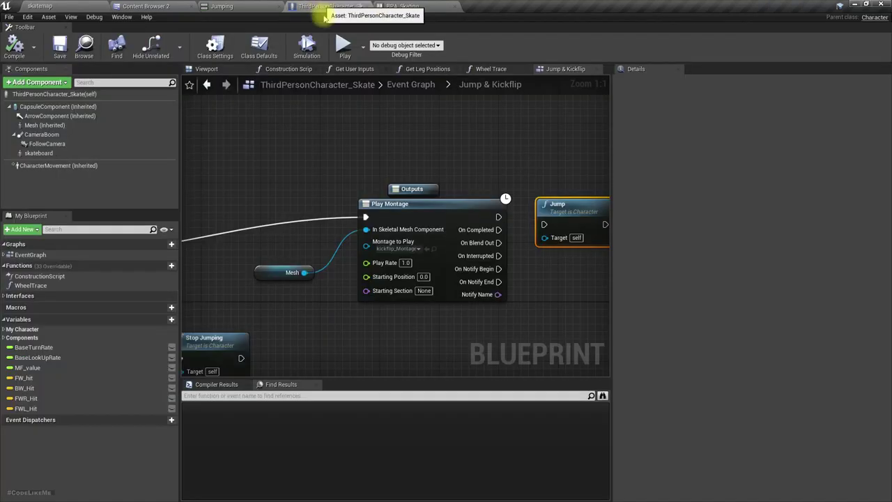
click(104, 106)
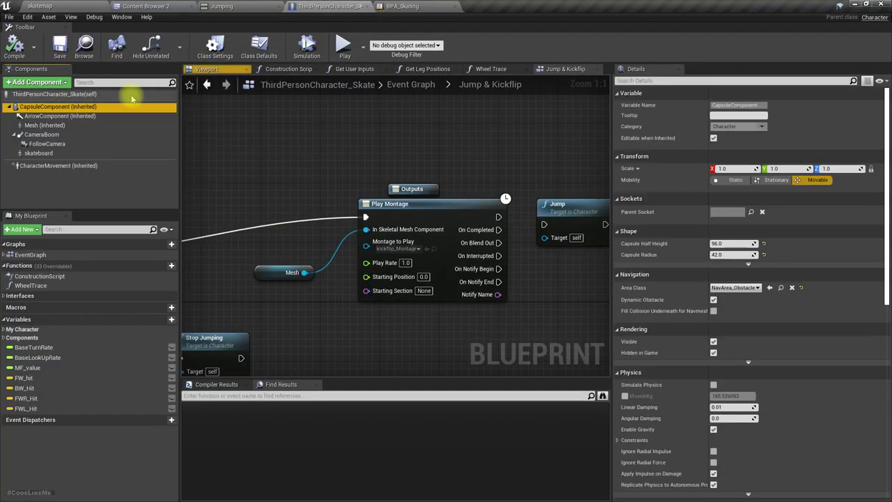
click(714, 353)
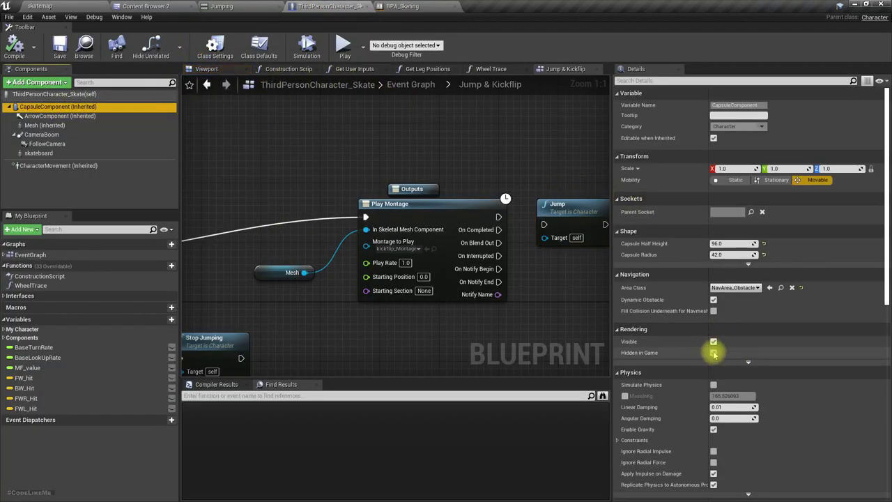
click(20, 48)
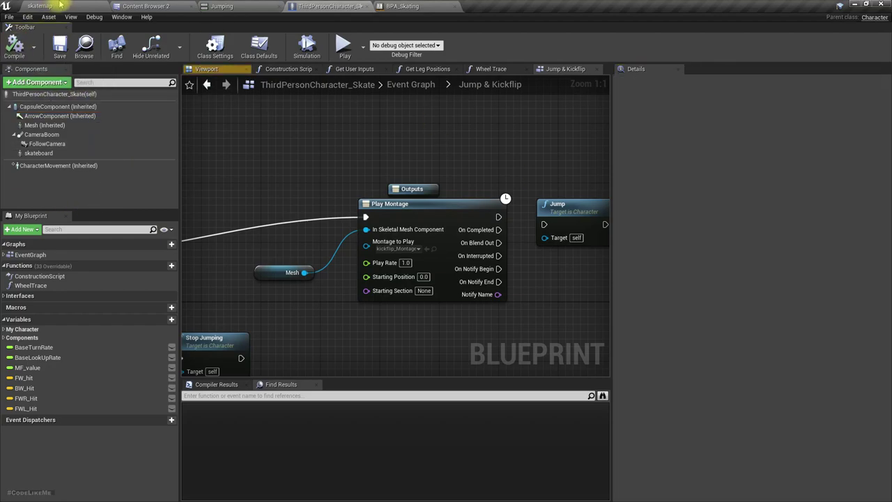
Play skatemap full screen, push forward and do a kickflip to check how the capsule moves relative to the character
click(58, 6)
key(alt+p)
key(F11)
click(344, 205)
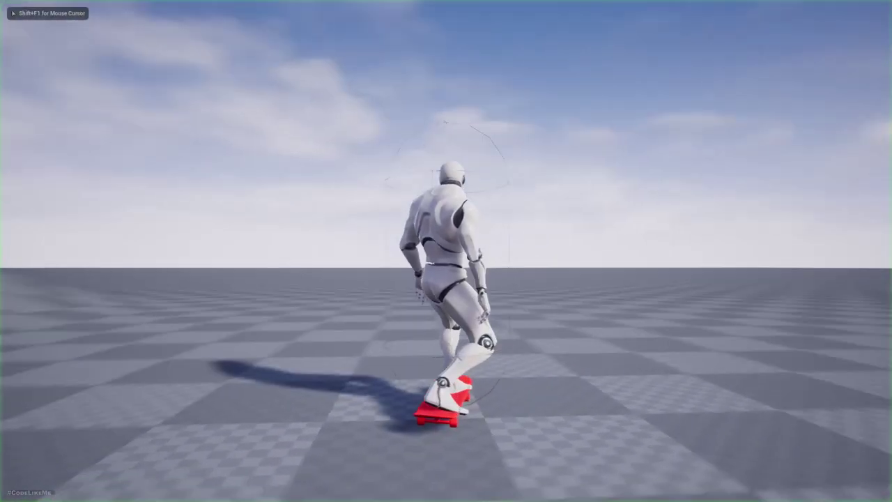
key(w)
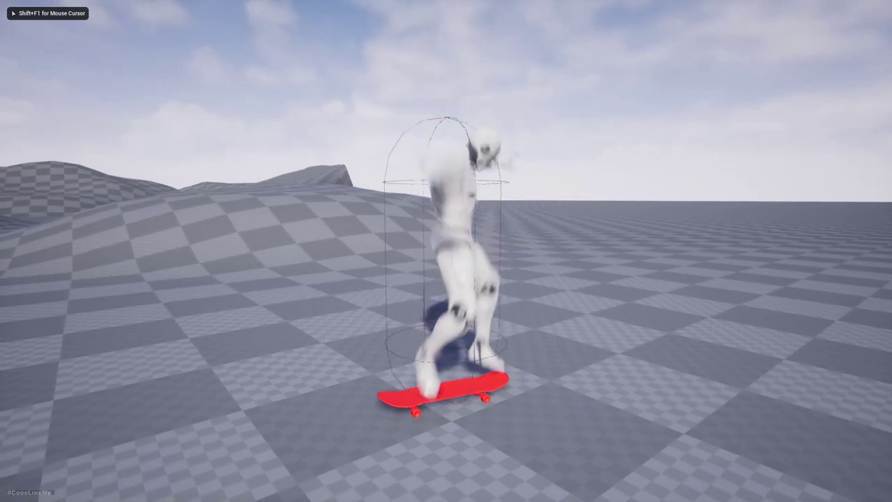
key(space)
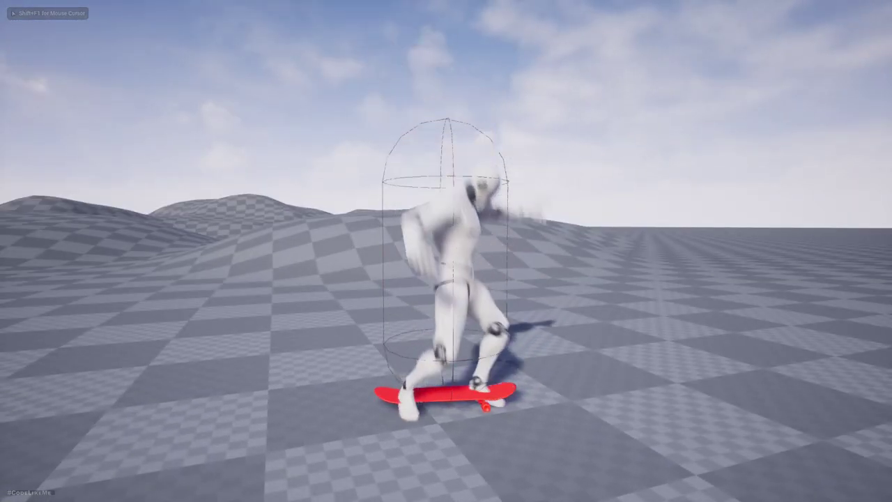
key(Escape)
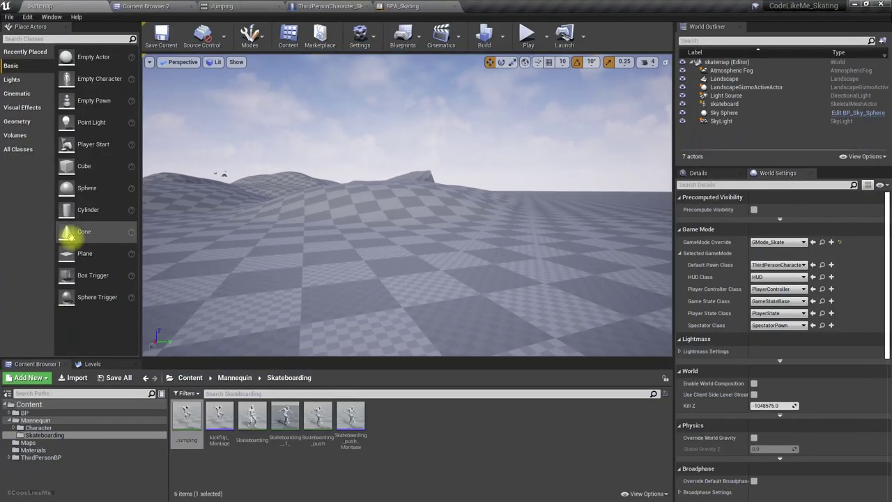
Check the Jump & Kickflip graph, then open kickflip_Montage and scrub its timeline to the takeoff around frame 14
click(314, 6)
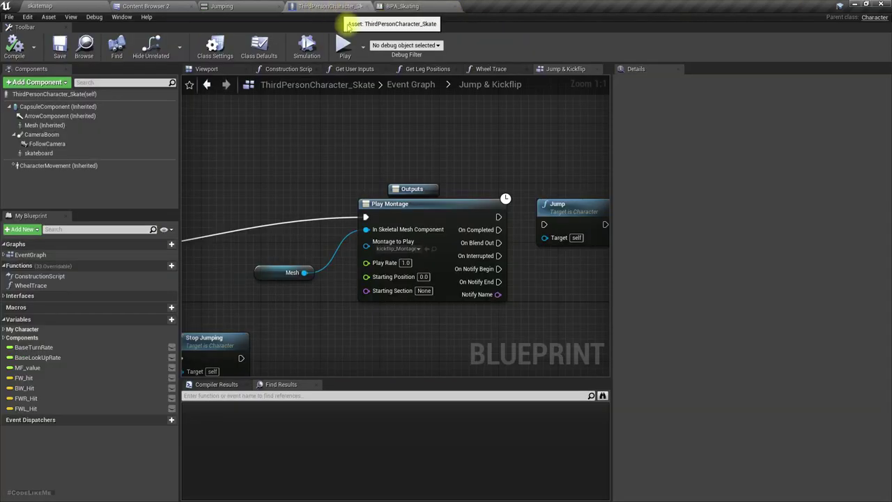
right_drag(513, 140, 476, 137)
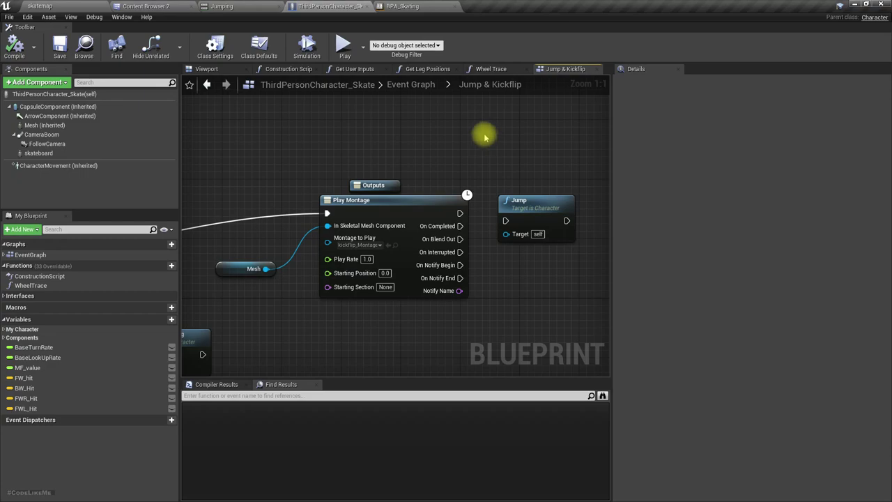
click(240, 7)
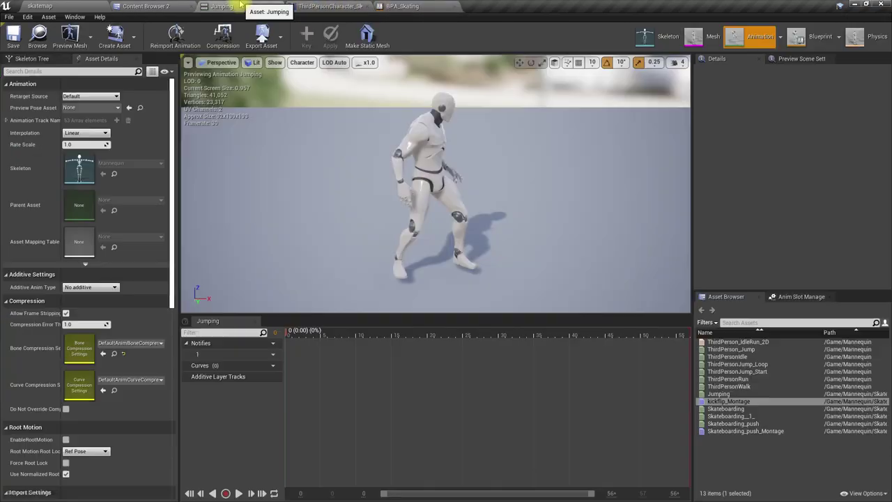
double_click(718, 401)
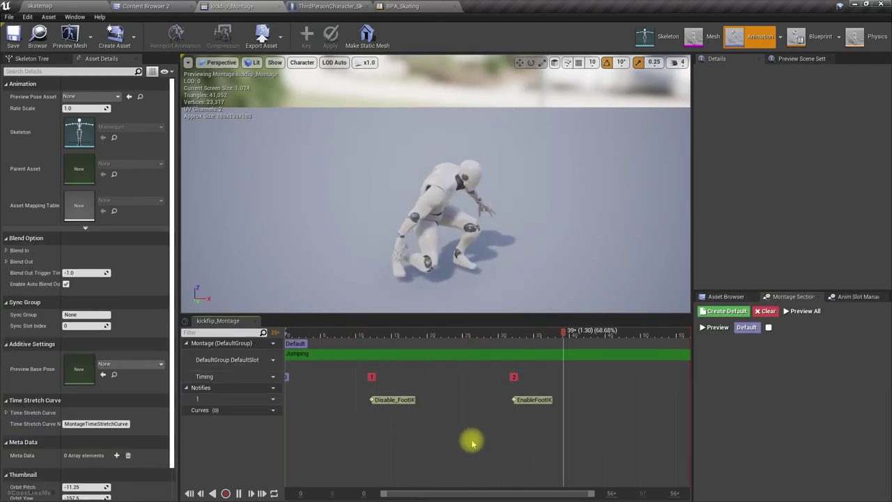
drag(472, 442, 393, 434)
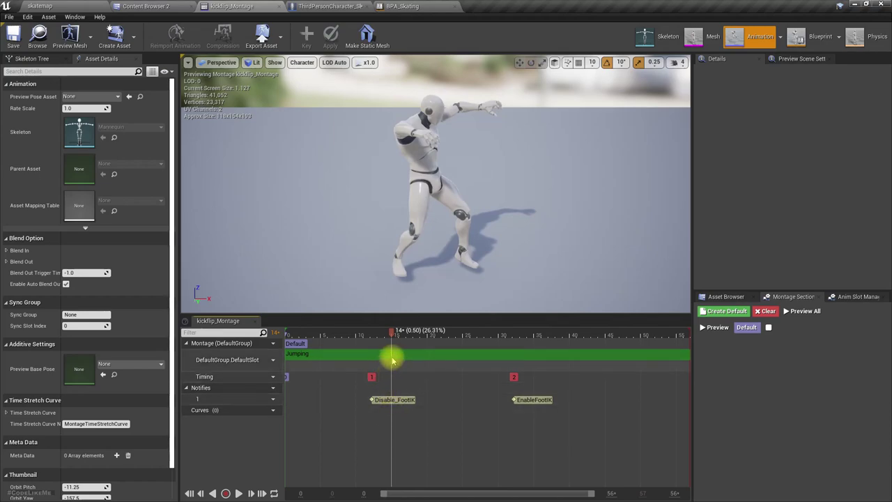
Add a Montage Notify to kickflip_Montage's notify track and place it just after the playhead at frame 14
right_click(392, 358)
click(370, 427)
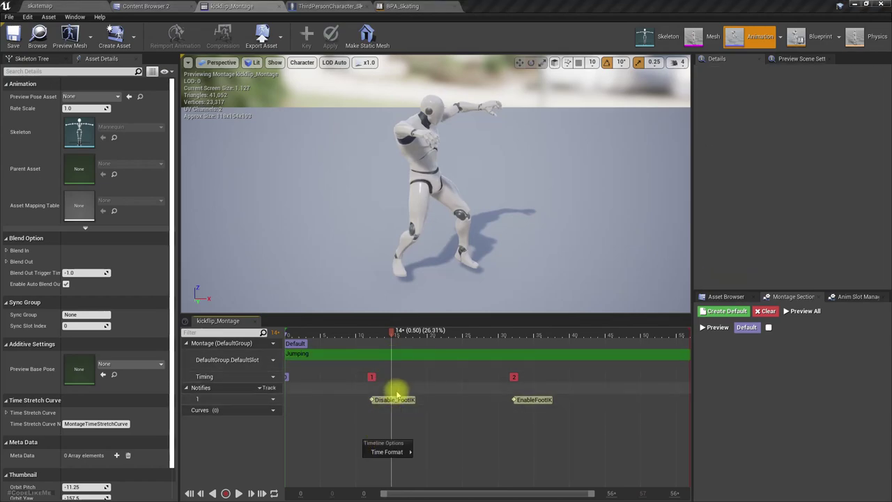
right_click(393, 402)
right_click(392, 398)
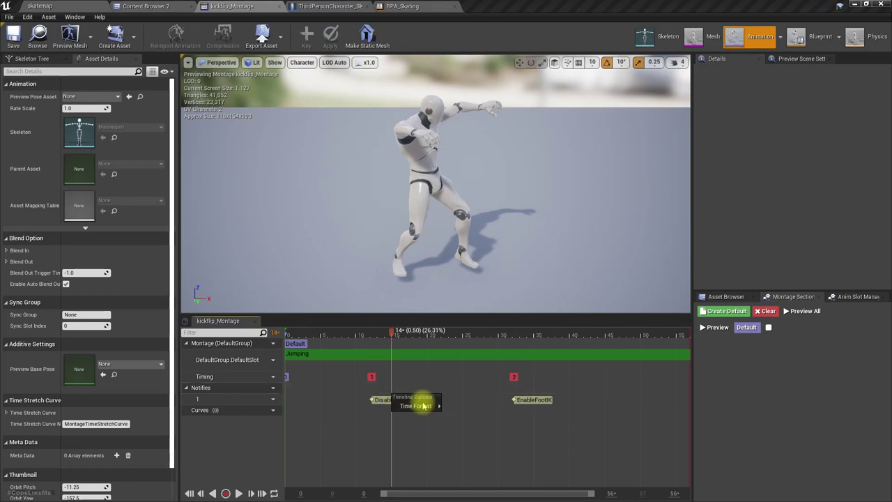
click(454, 396)
right_click(435, 399)
mouse_move(459, 414)
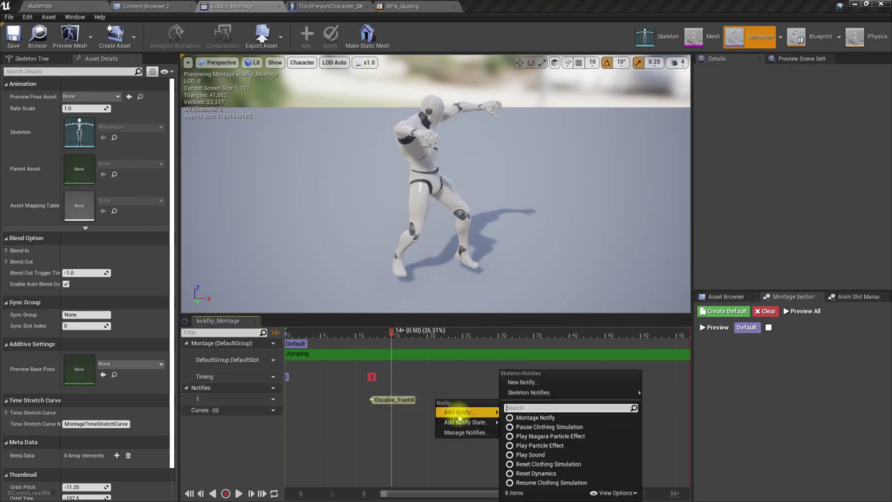
mouse_move(538, 394)
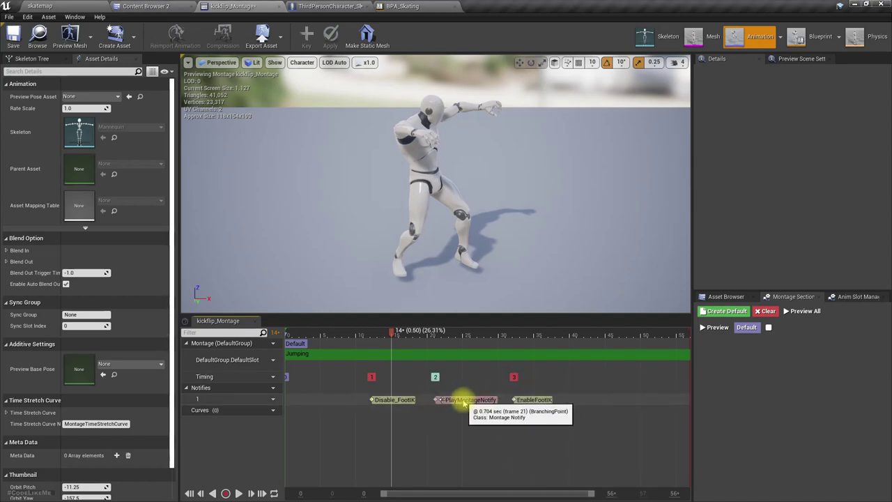
drag(462, 398, 420, 401)
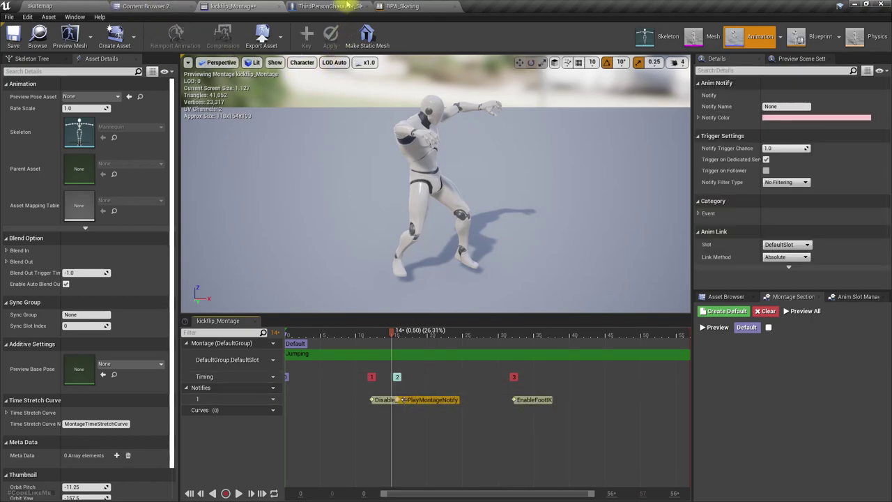
Connect On Notify Begin of the kickflip Play Montage node to the Jump node in ThirdPersonCharacter_Skate and compile
click(325, 6)
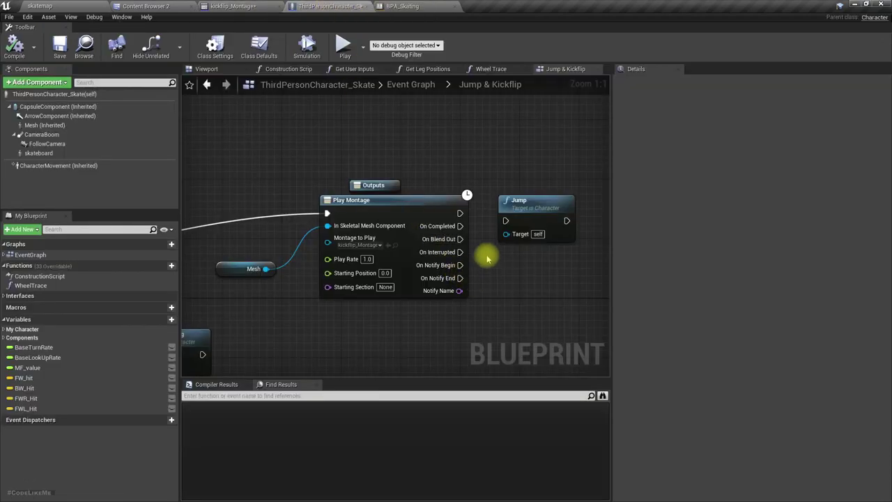
right_drag(487, 258, 406, 267)
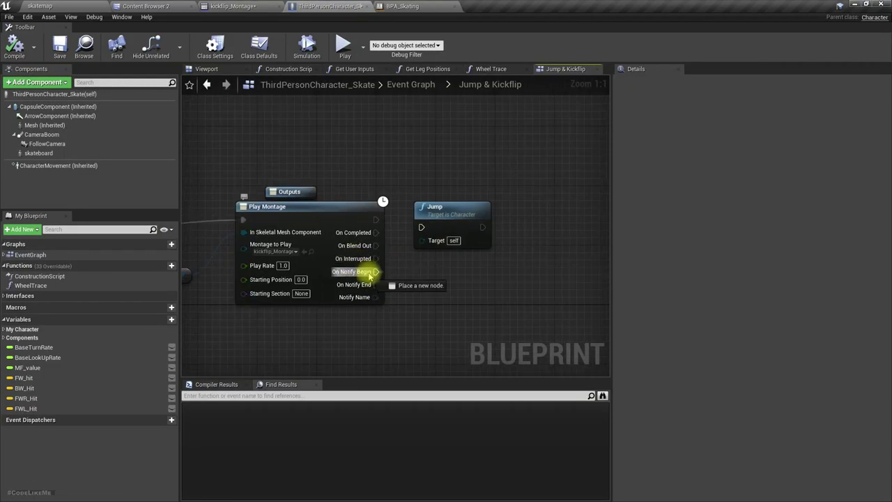
drag(426, 229, 426, 229)
drag(466, 207, 482, 236)
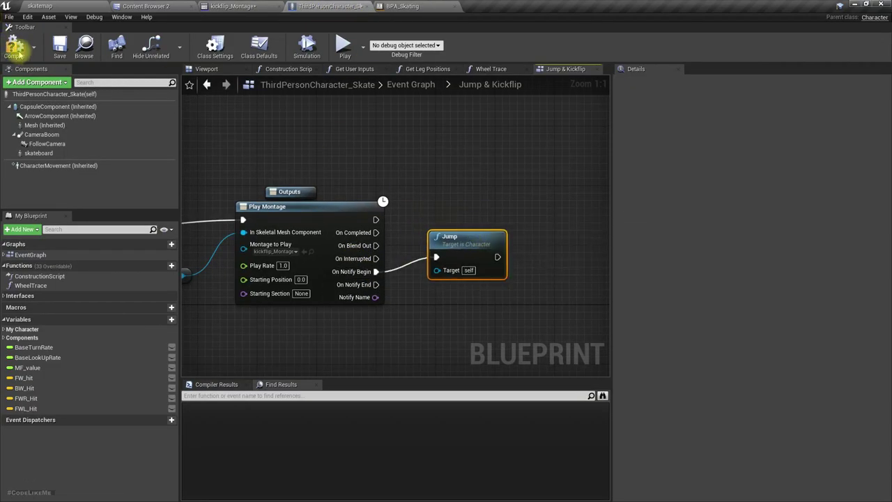
click(21, 51)
Play skatemap full screen and perform repeated kickflips to check the notify-driven jump, ending the session at the end
click(78, 5)
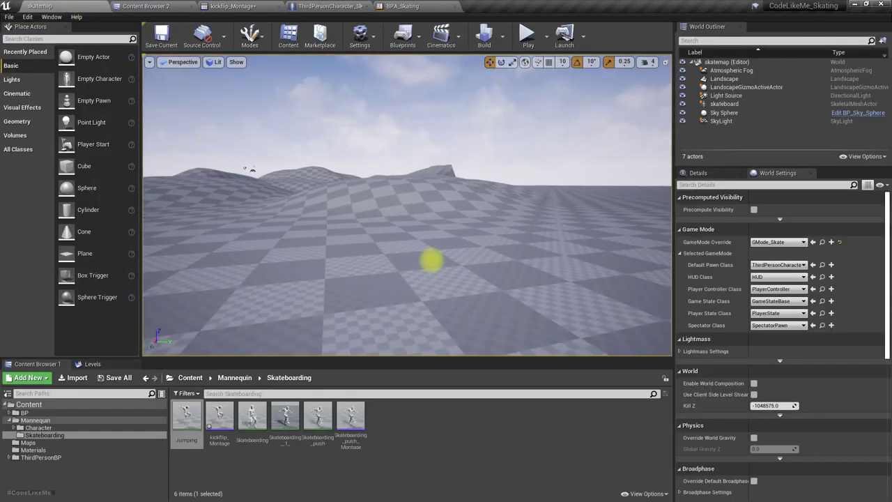
key(F11)
key(alt+p)
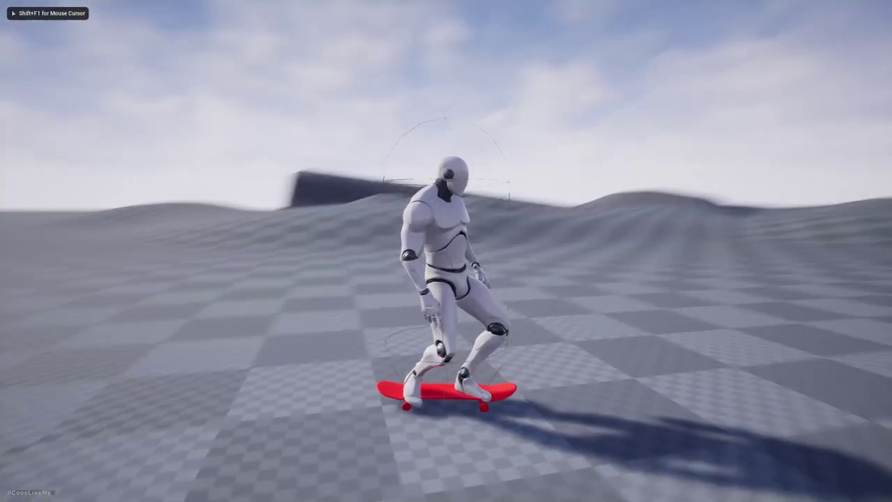
key(space)
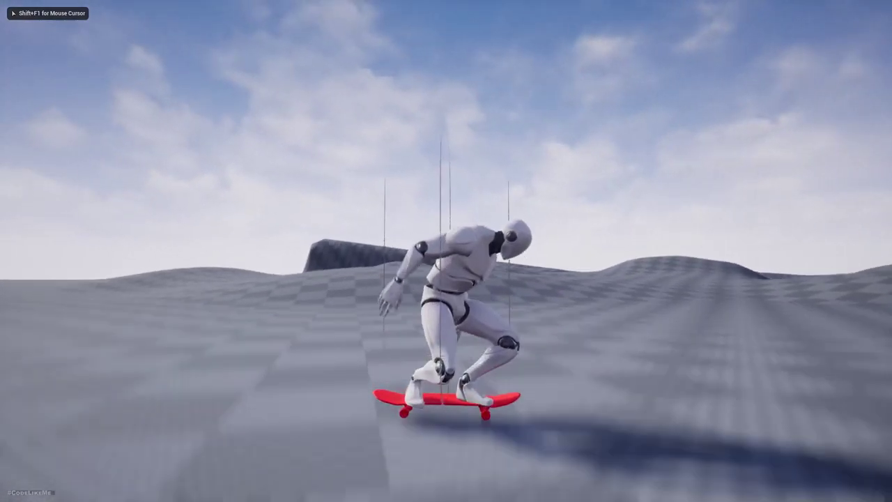
key(space)
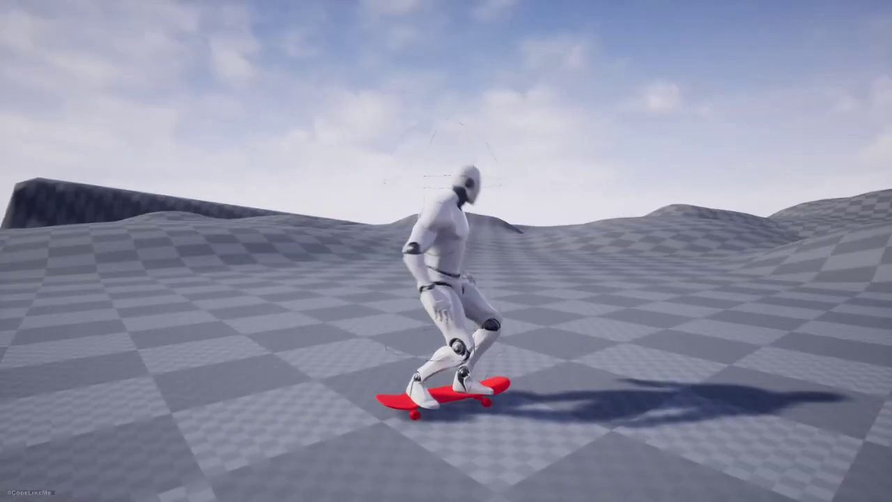
key(space)
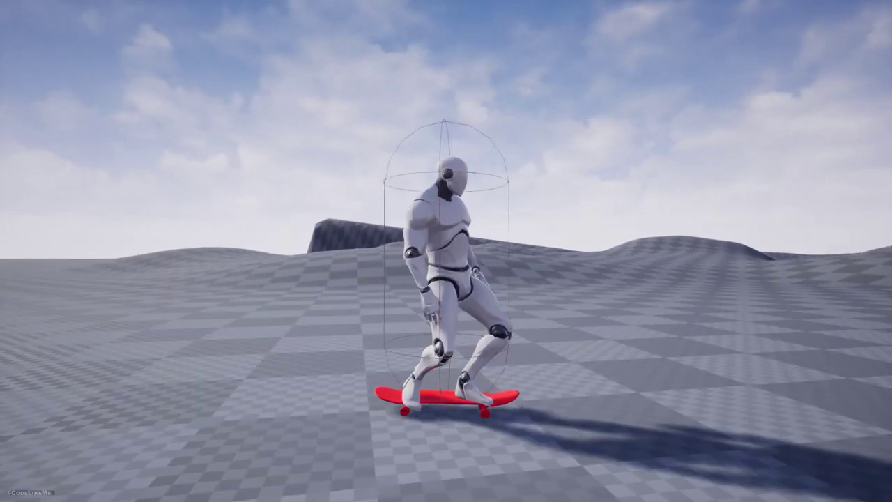
key(space)
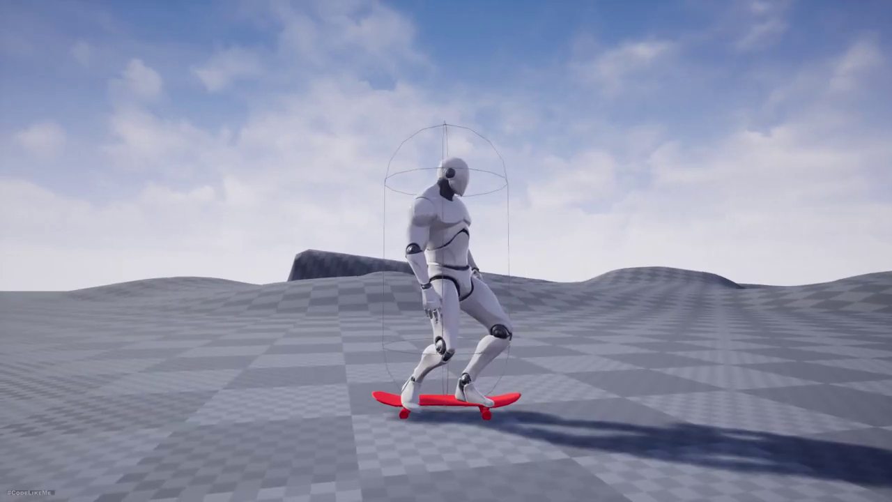
key(Escape)
key(F11)
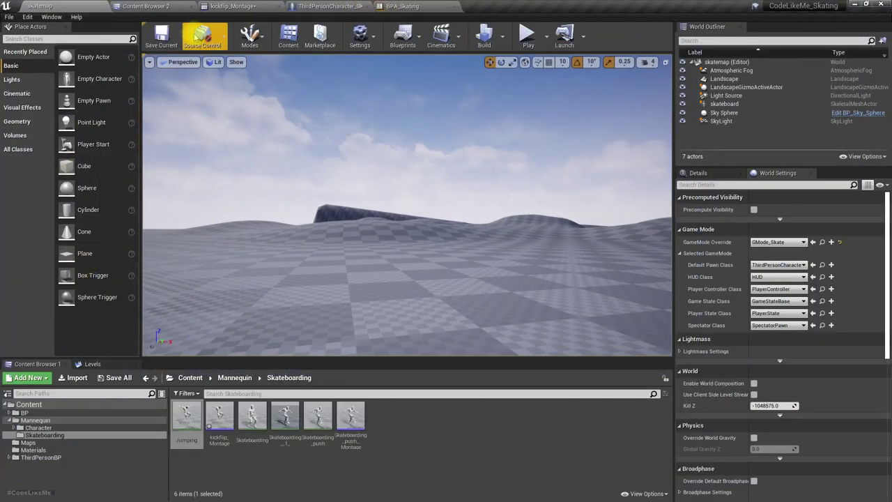
Inspect the Blend In and Blend Out settings of kickflip_Montage and scrub back to the pose around frame 13
click(230, 6)
click(394, 261)
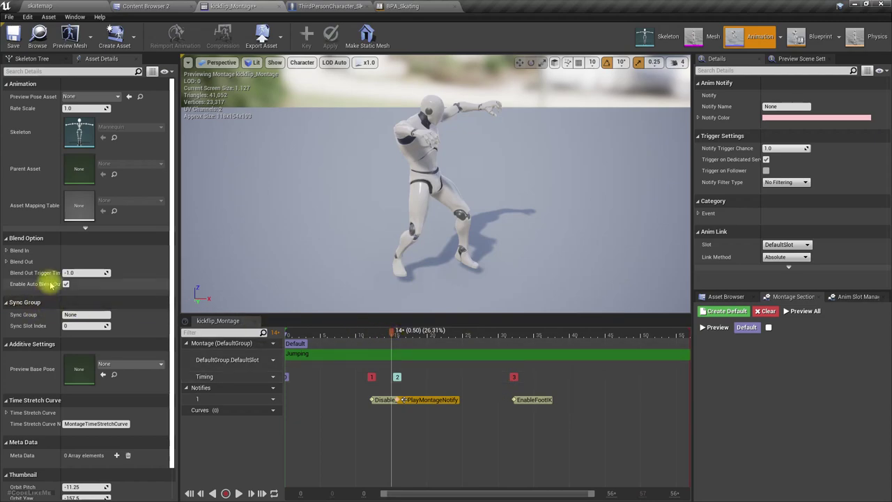
click(8, 251)
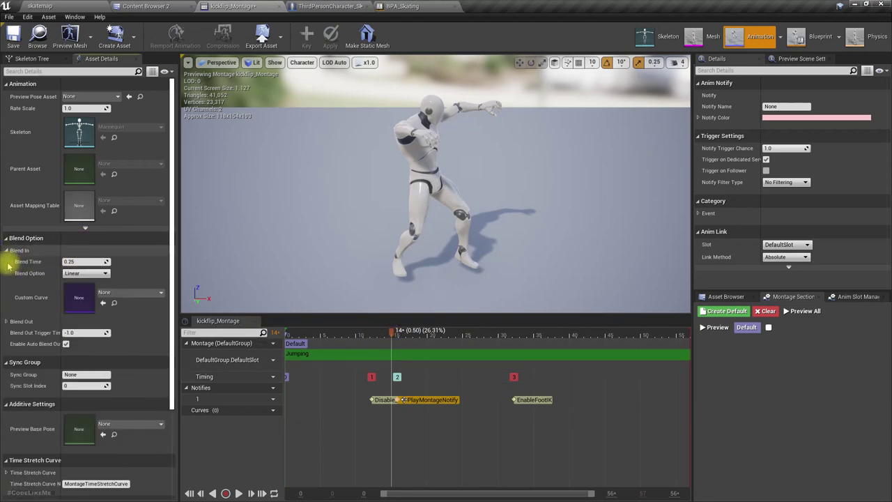
click(7, 322)
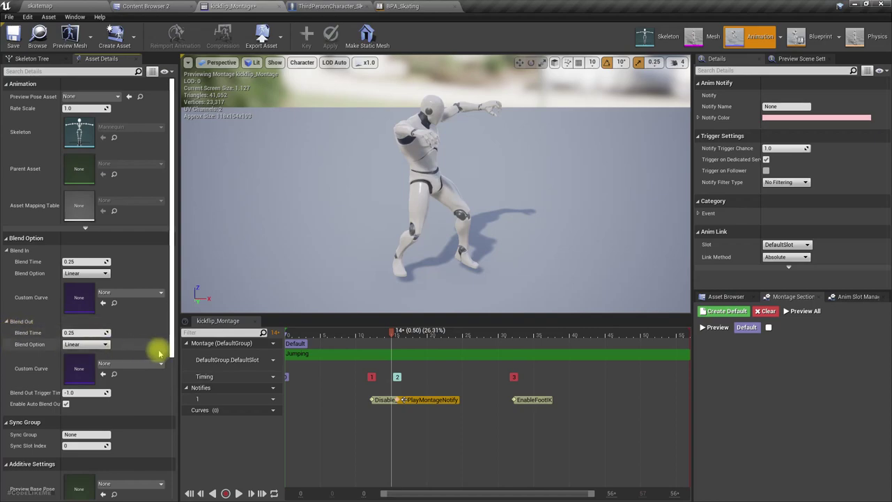
mouse_move(391, 336)
mouse_down()
mouse_move(368, 335)
mouse_move(383, 334)
mouse_up()
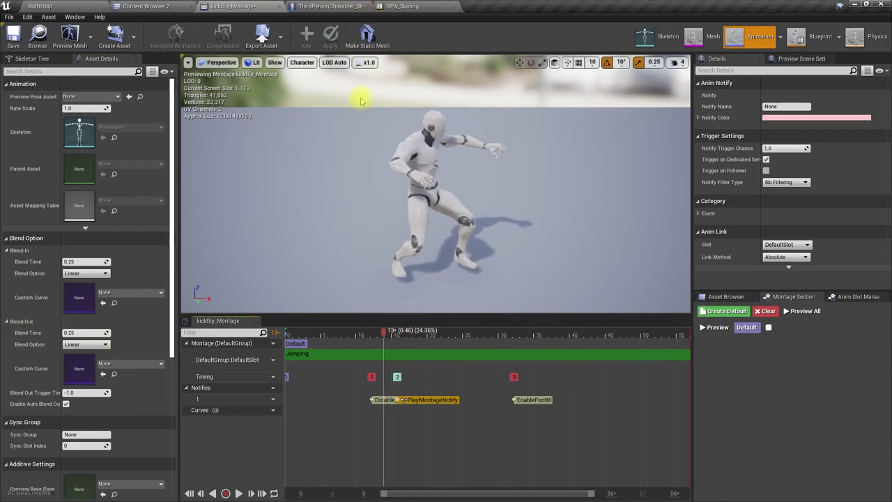
Review the Play Montage wiring in Jump & Kickflip, then test skatemap full screen again and restore the normal viewport
click(325, 7)
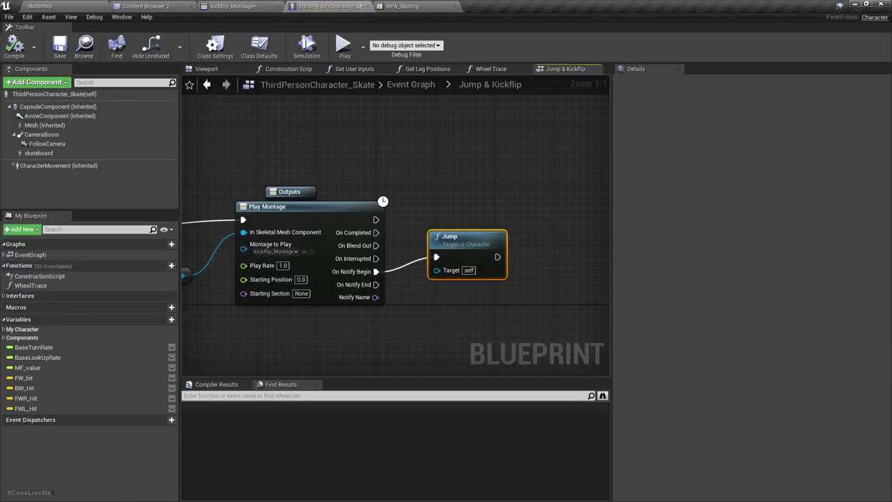
right_drag(267, 136, 580, 104)
right_drag(311, 292, 266, 275)
click(33, 6)
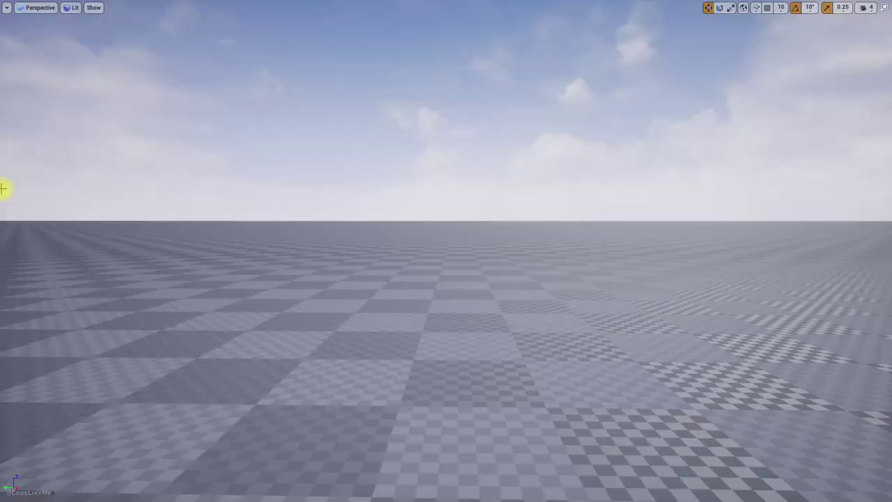
key(F11)
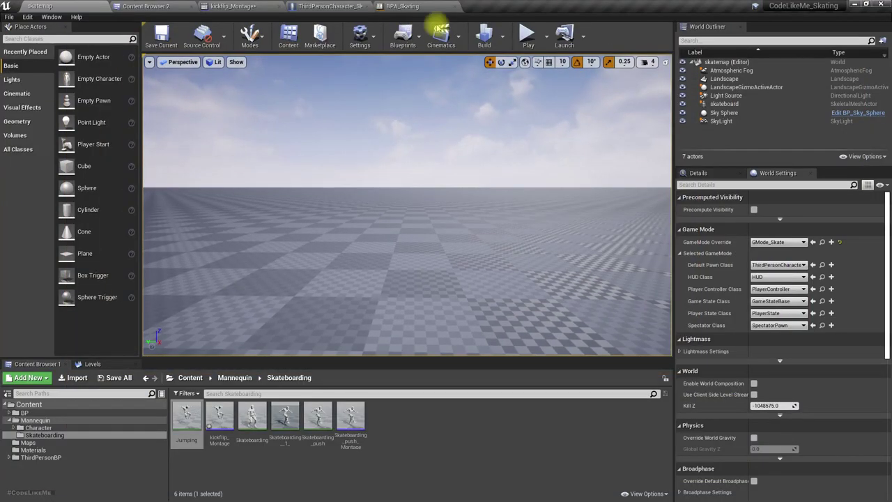
Break the link between On Notify Begin and the Jump node in Jump & Kickflip, then compile the blueprint
click(300, 5)
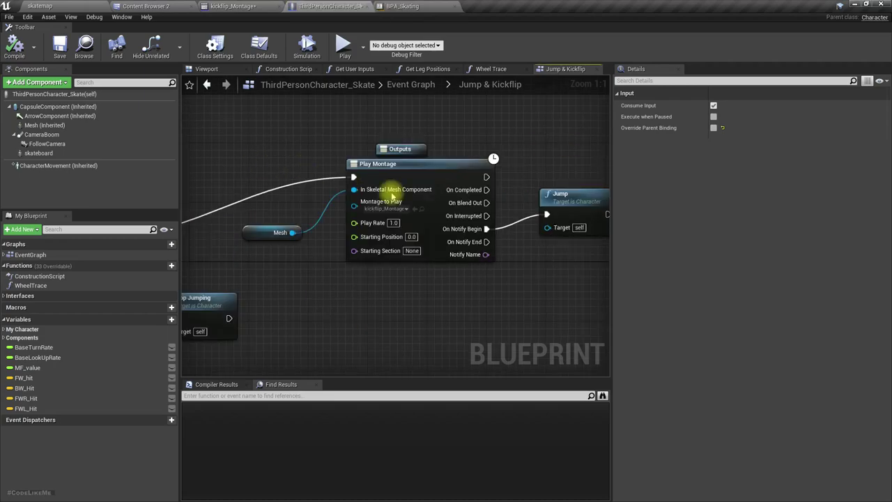
drag(508, 225, 532, 219)
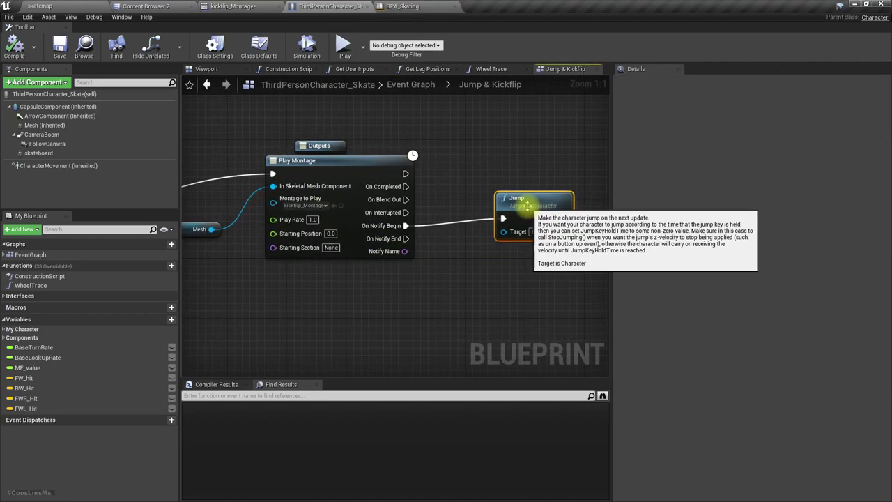
right_click(405, 225)
click(436, 246)
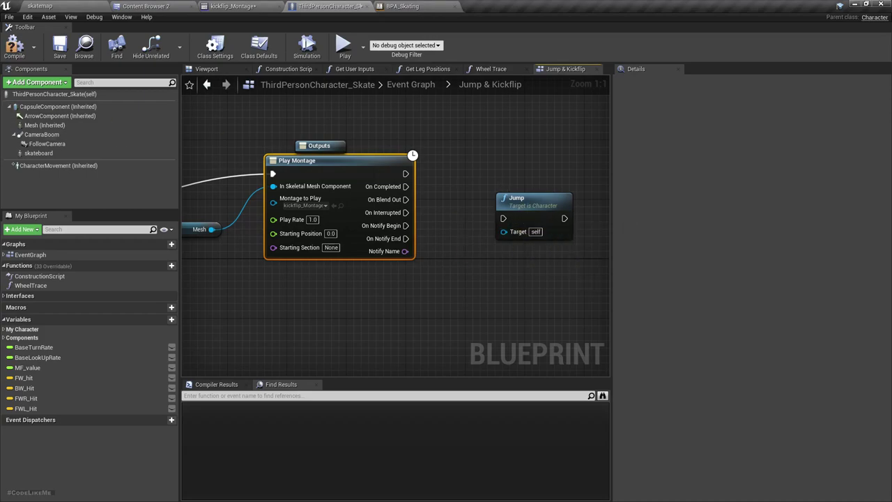
click(14, 45)
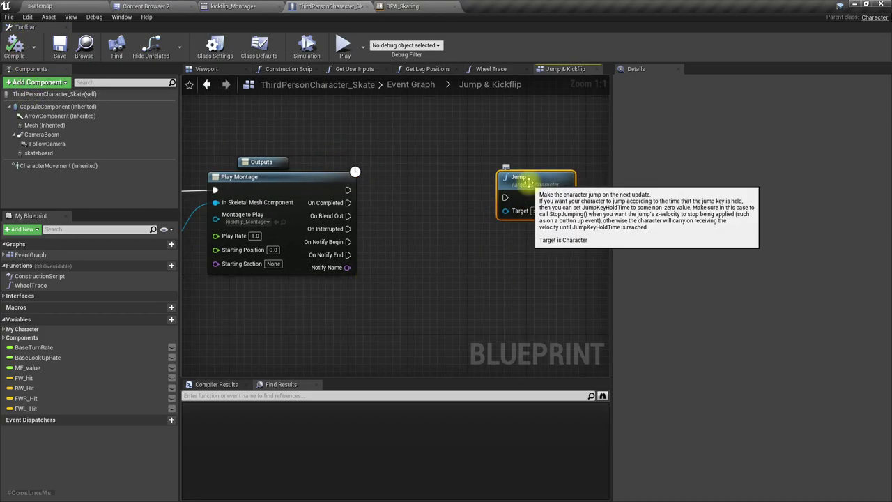
Move the Jump node aside and add a Set Movement Mode (CharacterMovement) node on Play Montage's main execution output
right_drag(396, 220, 366, 260)
drag(531, 215, 591, 154)
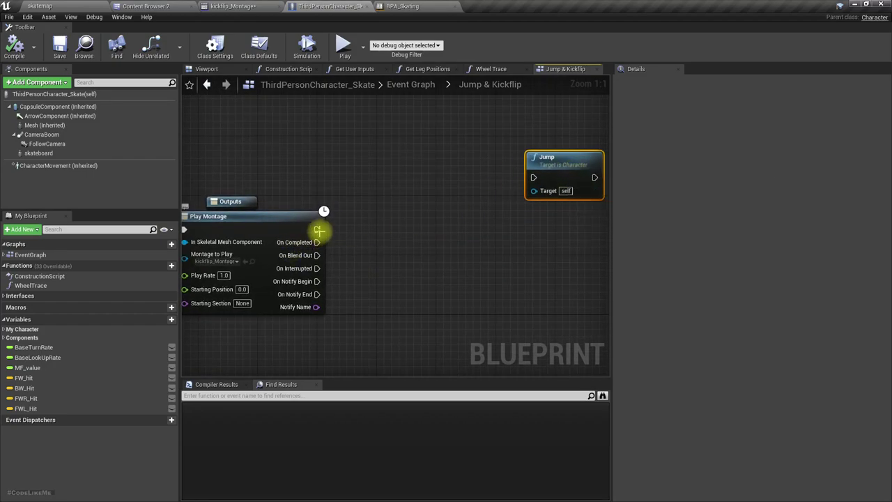
drag(369, 239, 369, 239)
text(set movement m)
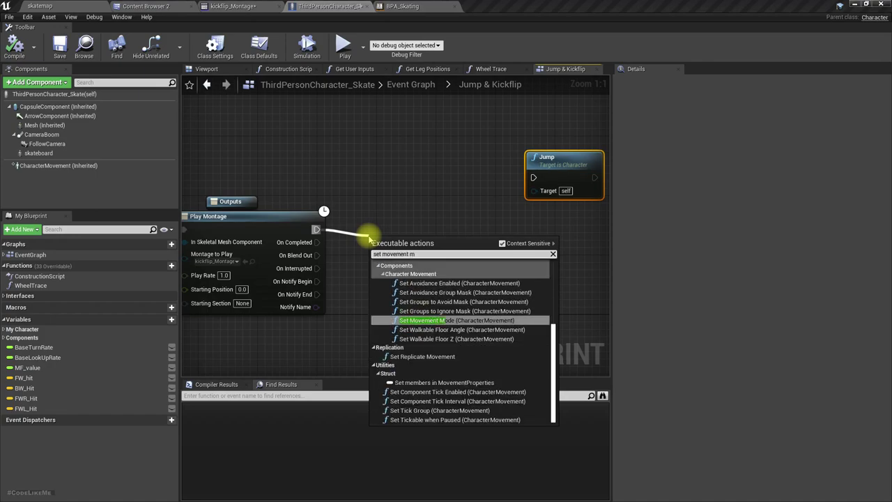
key(Return)
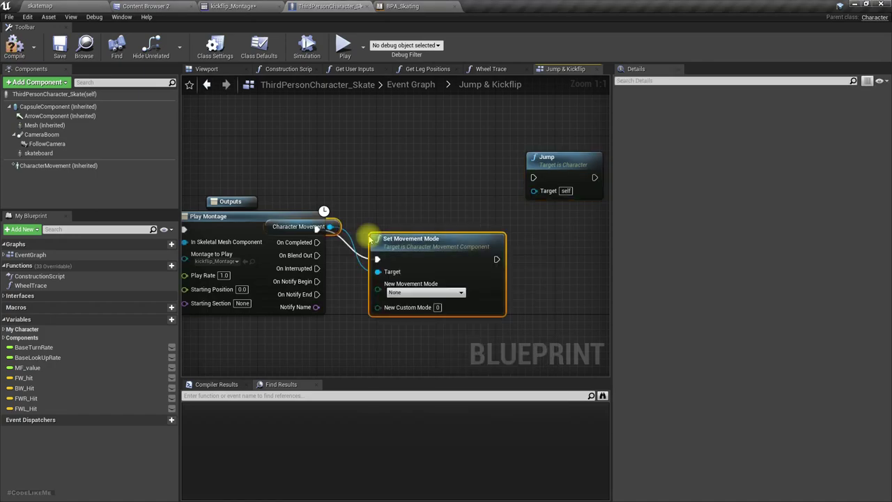
drag(399, 241, 517, 210)
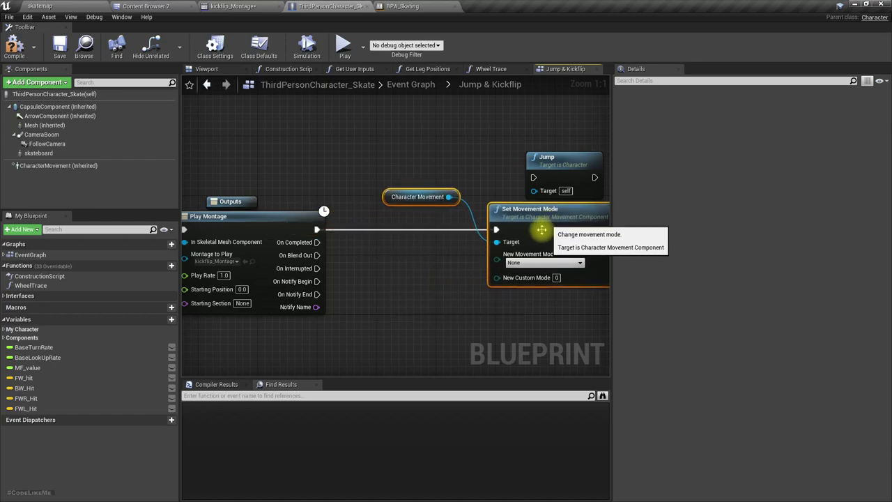
Set the Set Movement Mode node's New Movement Mode to Flying and connect the jump input's Released output to Stop Jumping
click(521, 262)
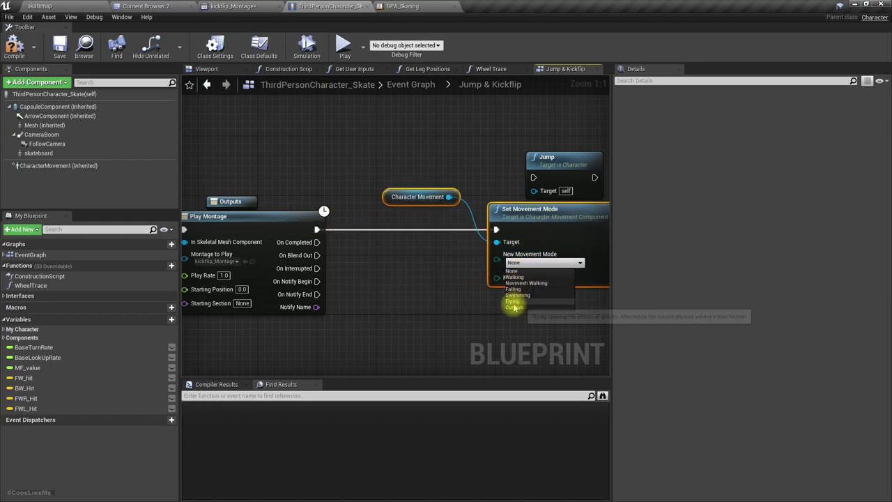
click(514, 300)
scroll(428, 317, down, 2)
right_drag(463, 279, 554, 244)
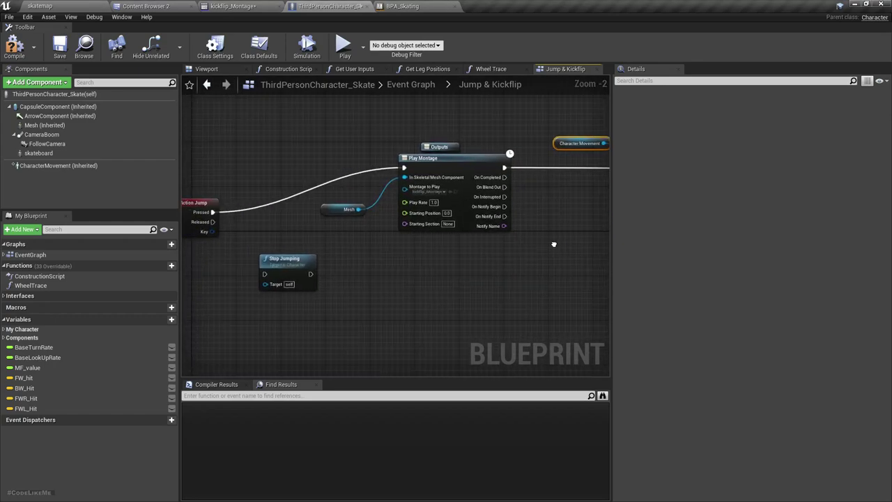
drag(212, 222, 254, 277)
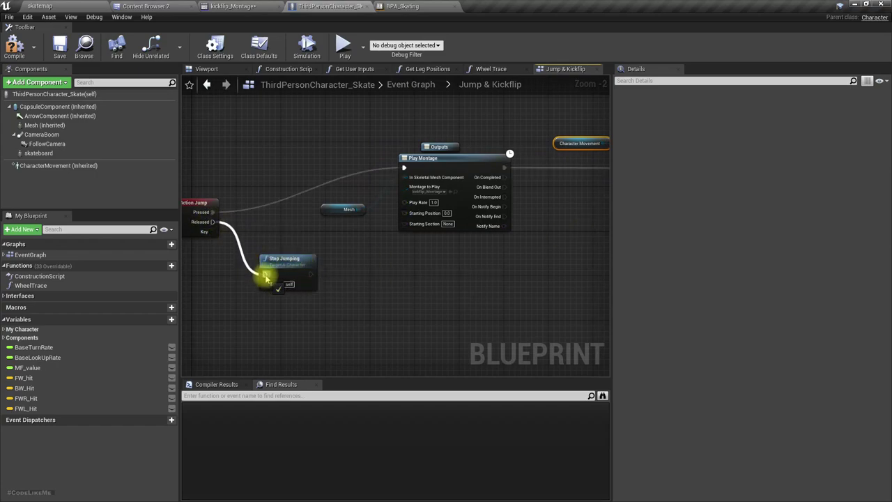
right_drag(354, 277, 187, 281)
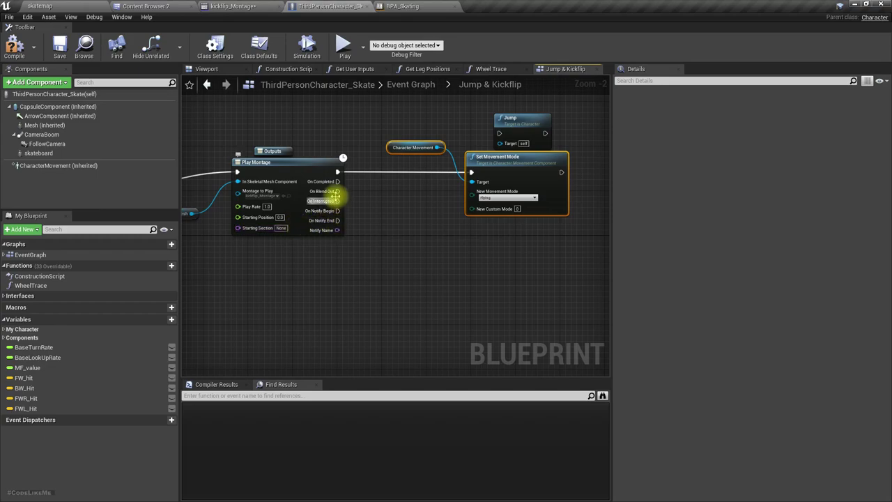
Duplicate the Set Movement Mode node, place the copy below the original, and set its New Movement Mode to Falling
drag(337, 181, 413, 269)
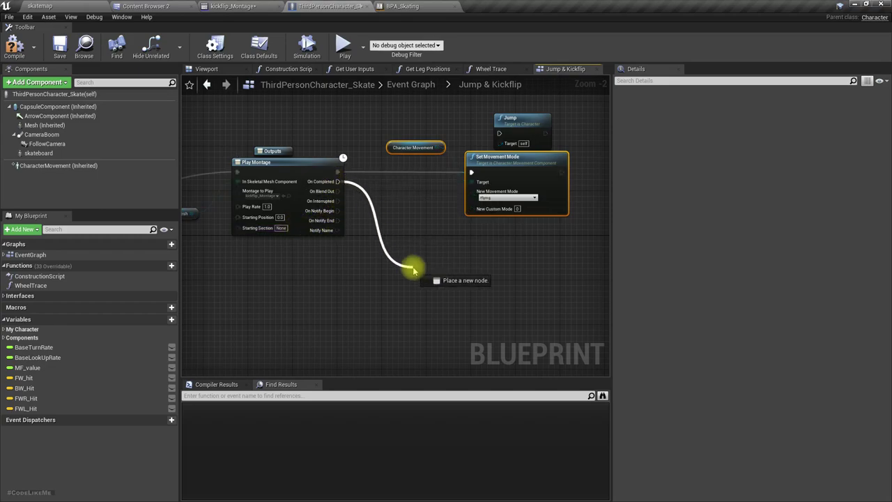
click(508, 172)
key(ctrl+c)
key(ctrl+v)
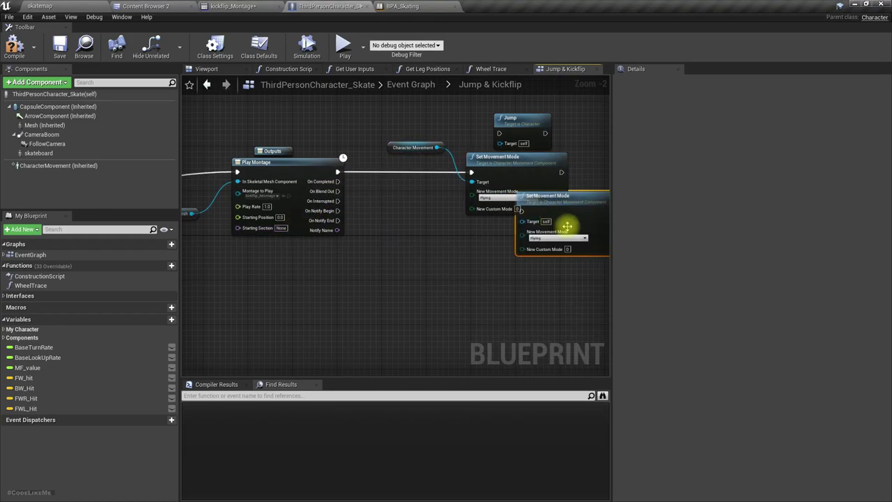
drag(577, 214, 526, 260)
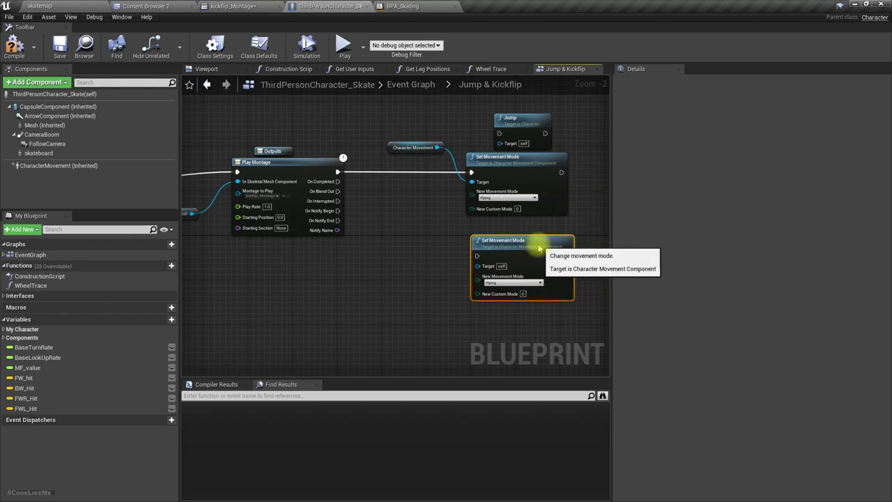
click(491, 282)
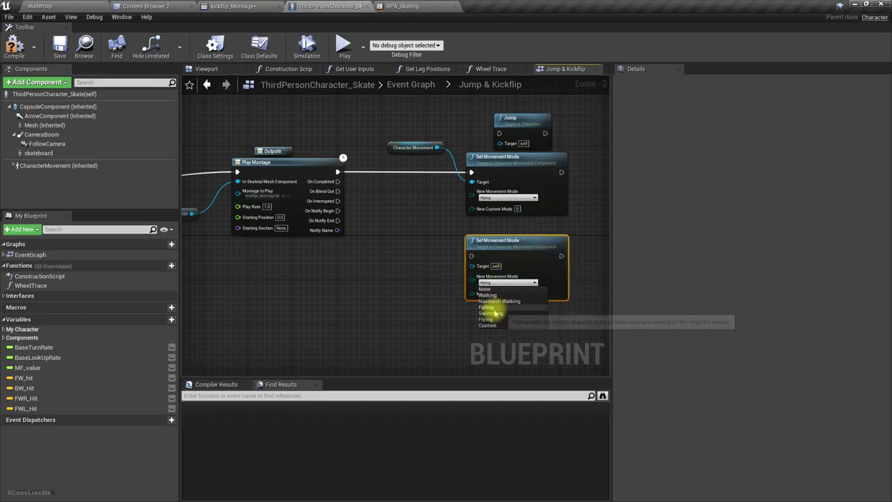
click(487, 308)
Connect Play Montage's On Completed output to the Falling Set Movement Mode node and wire Character Movement to its Target
drag(471, 256, 342, 192)
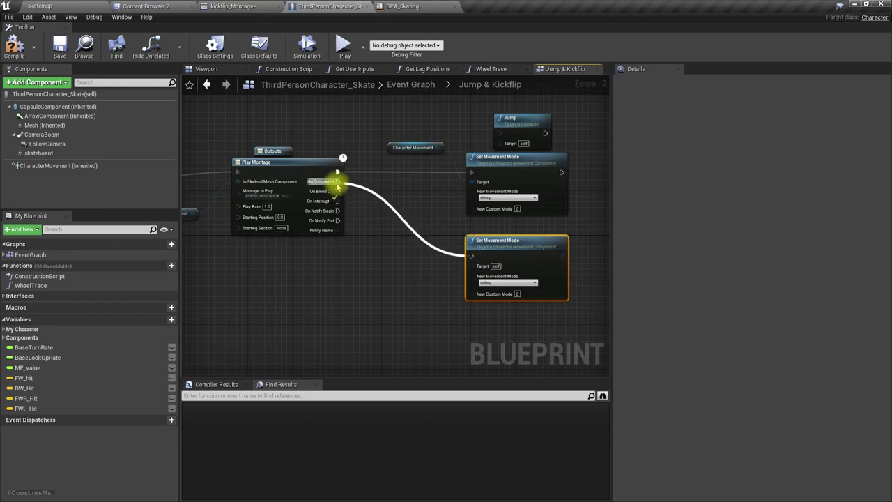
right_drag(382, 251, 369, 270)
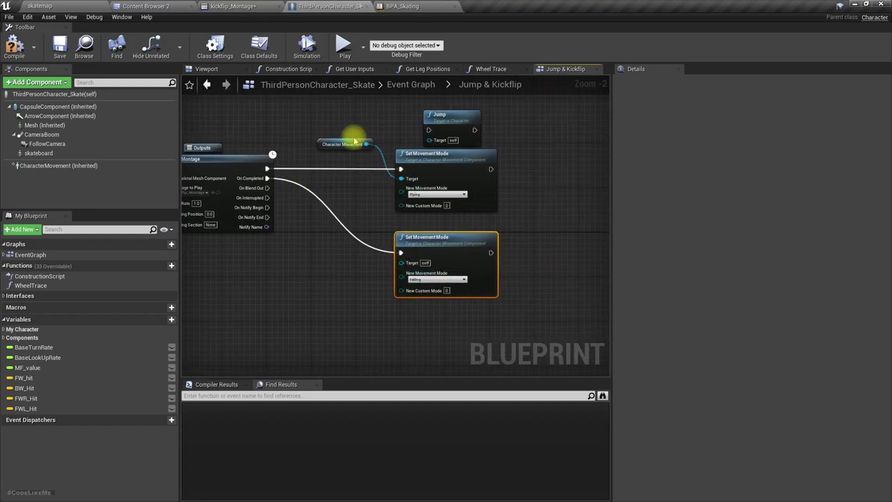
drag(365, 143, 401, 262)
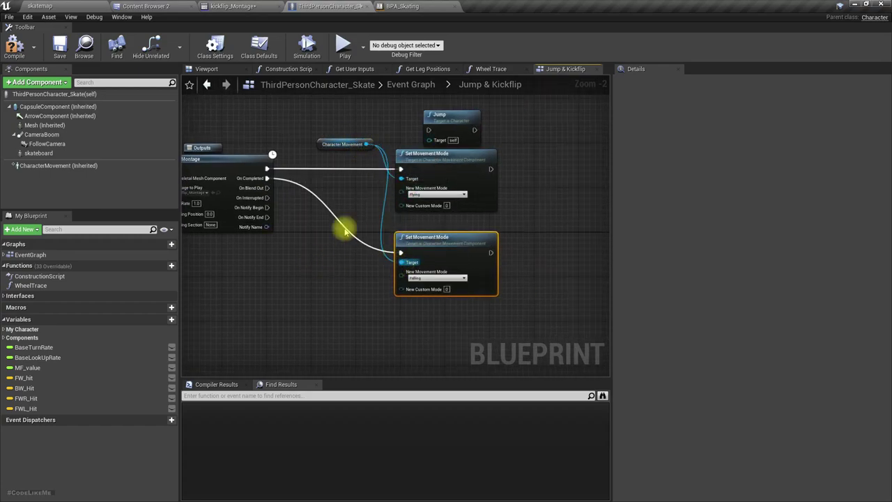
right_drag(285, 241, 376, 270)
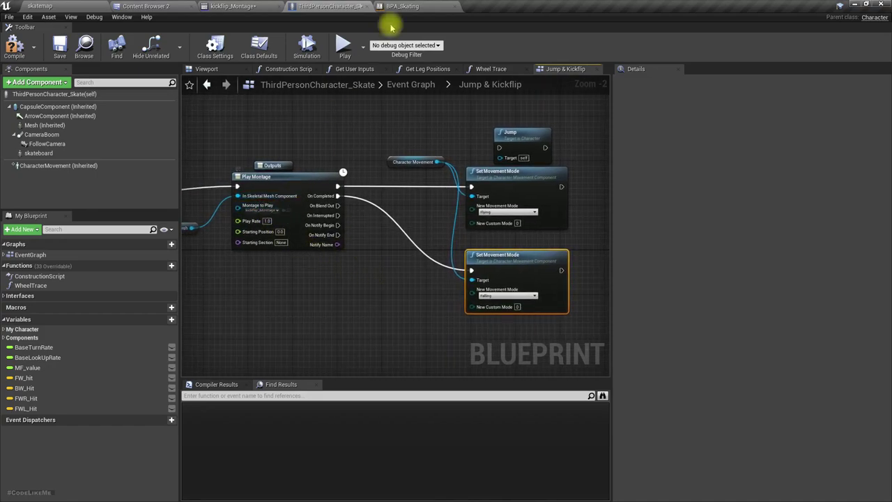
Open the Jumping animation used in kickflip_Montage, turn on EnableRootMotion, and save the asset
click(230, 6)
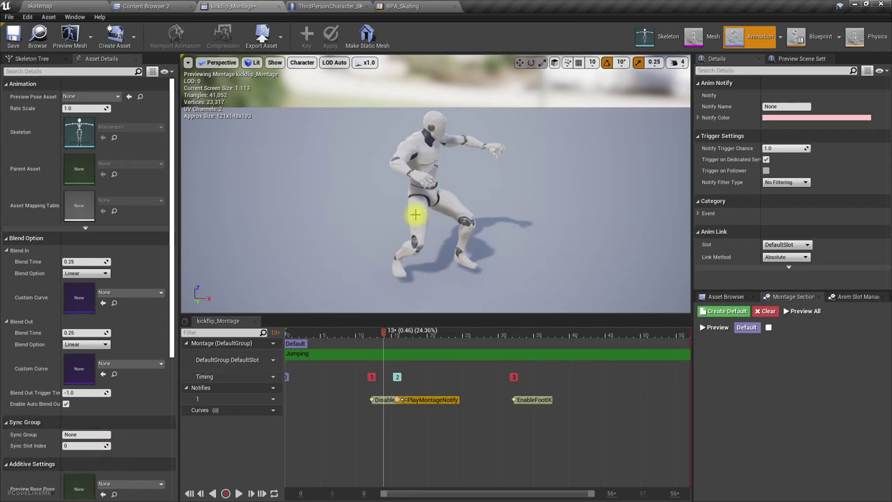
scroll(91, 415, down, 5)
scroll(130, 179, up, 2)
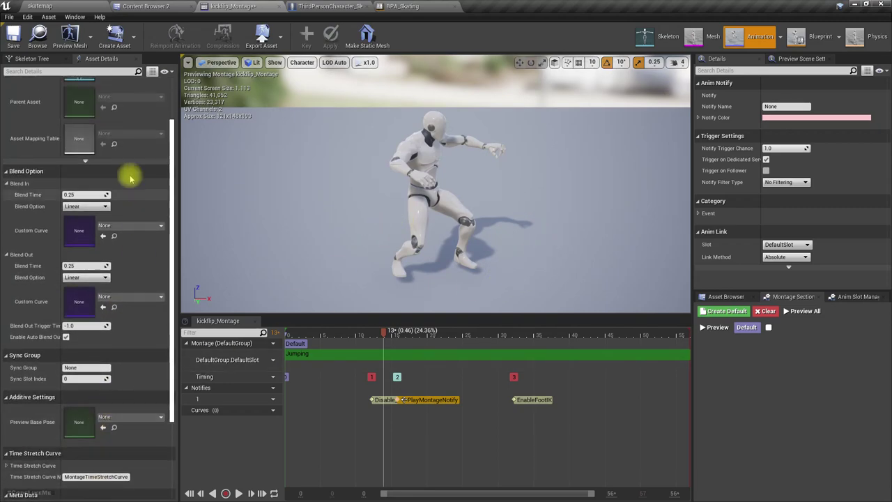
click(537, 365)
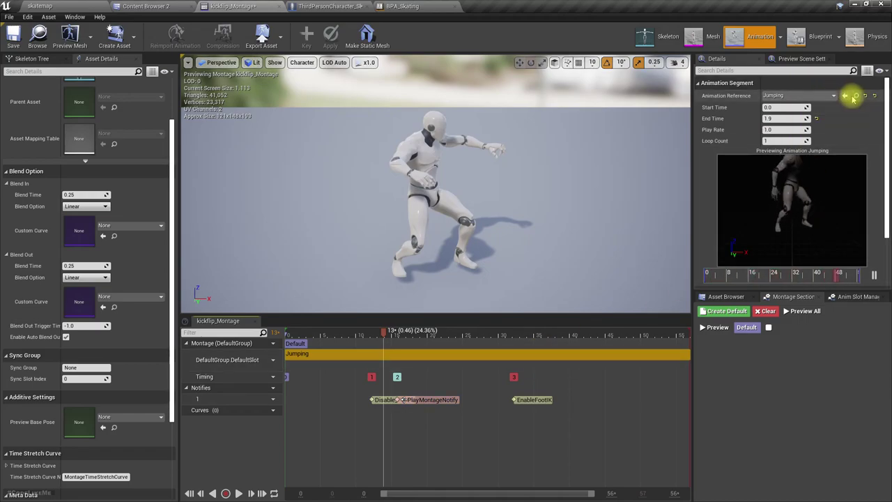
click(855, 96)
double_click(185, 416)
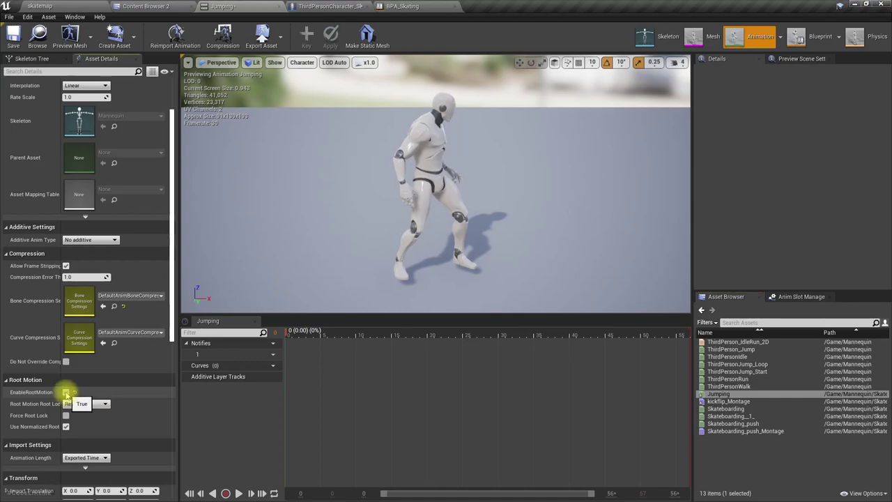
click(18, 35)
Play-test skatemap full screen with several kickflip jumps to compare the capsule and character movement, then stop playing
click(40, 6)
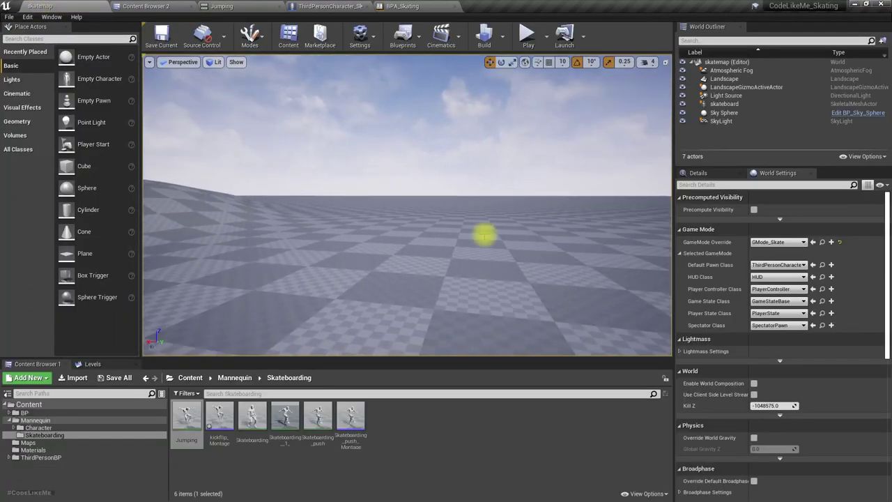
key(alt+p)
key(F11)
click(484, 234)
key(space)
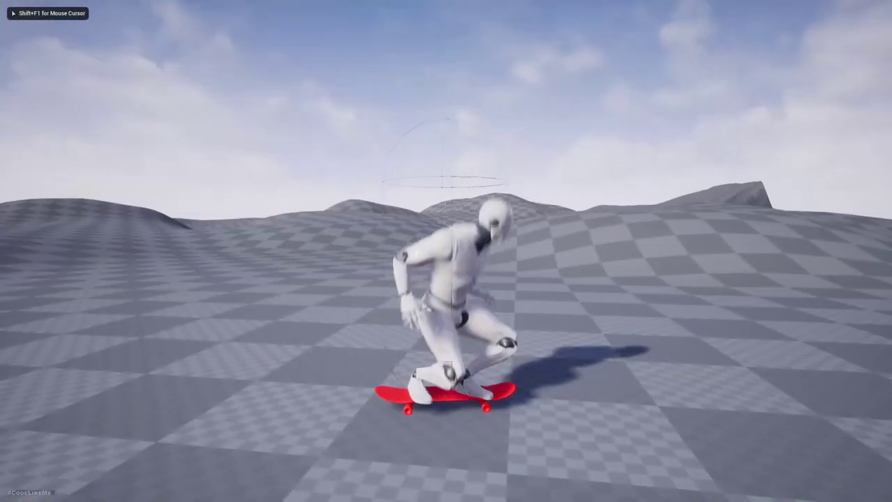
key(space)
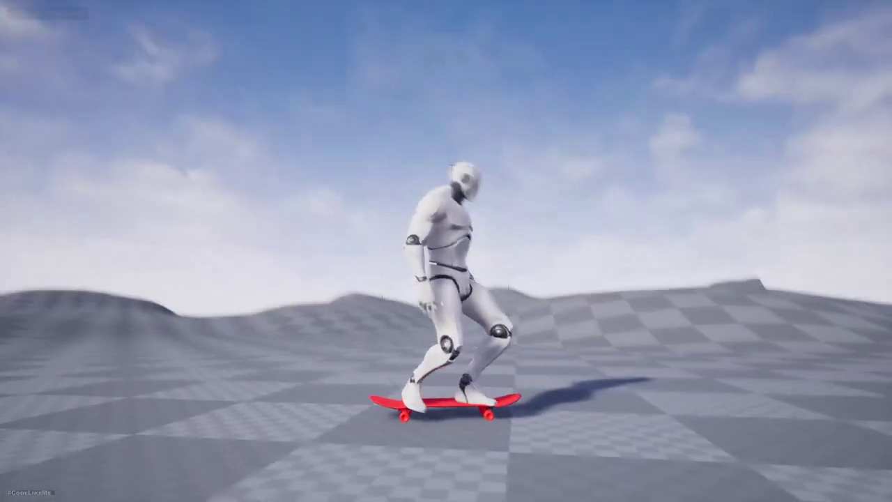
key(space)
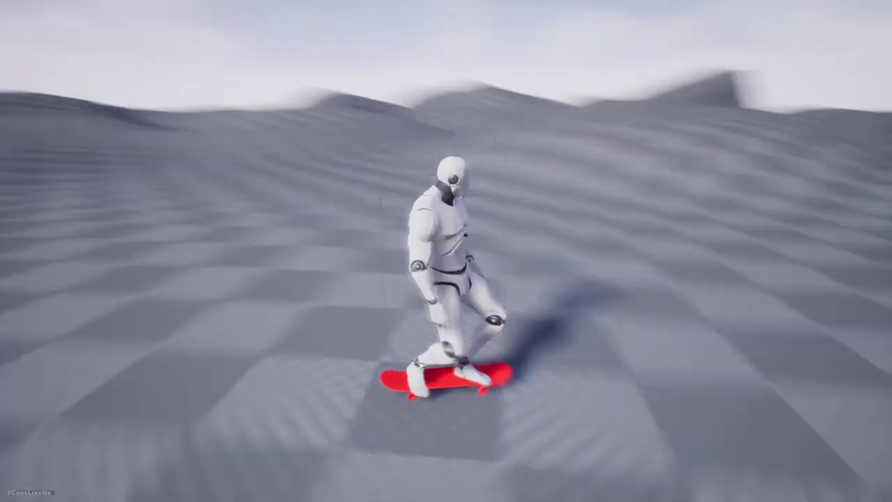
key(space)
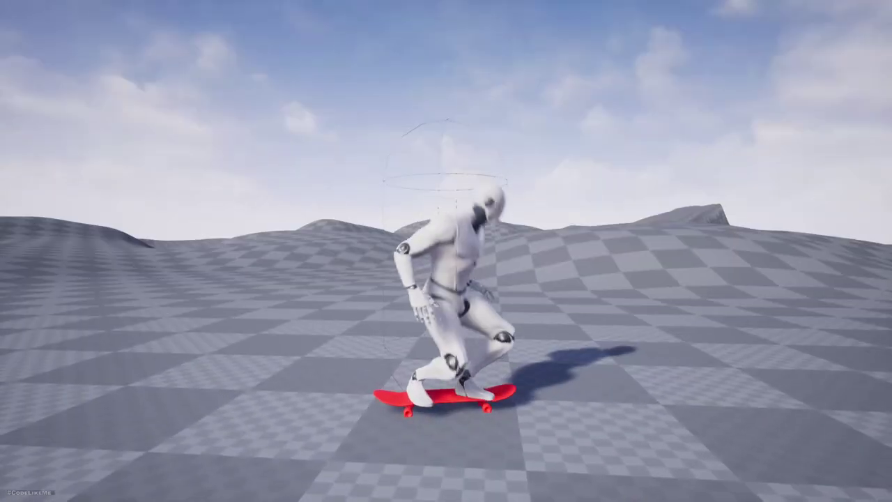
key(space)
key(space)
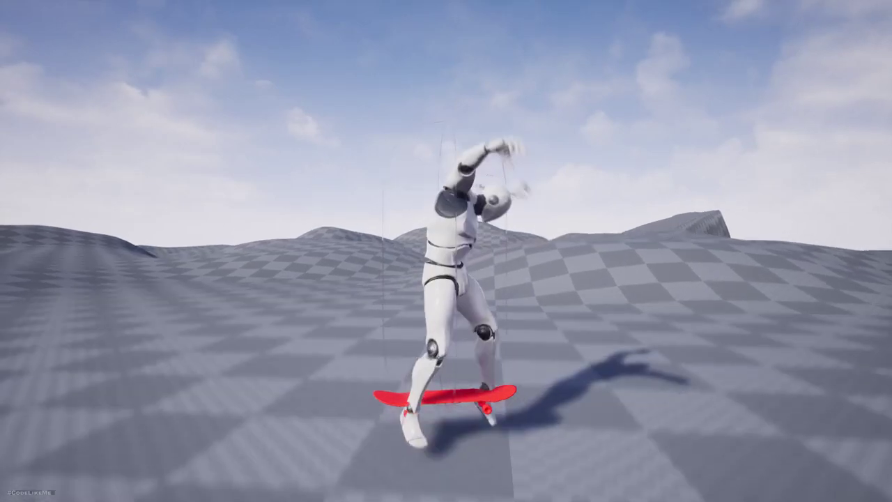
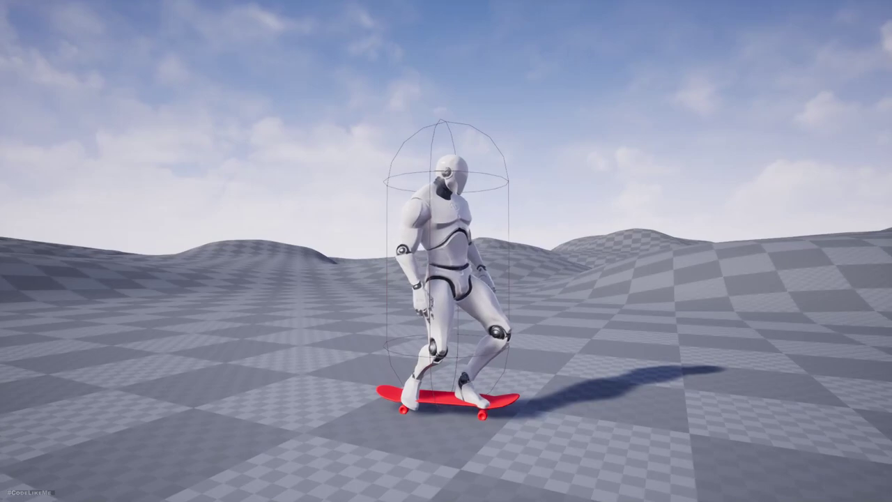
key(Escape)
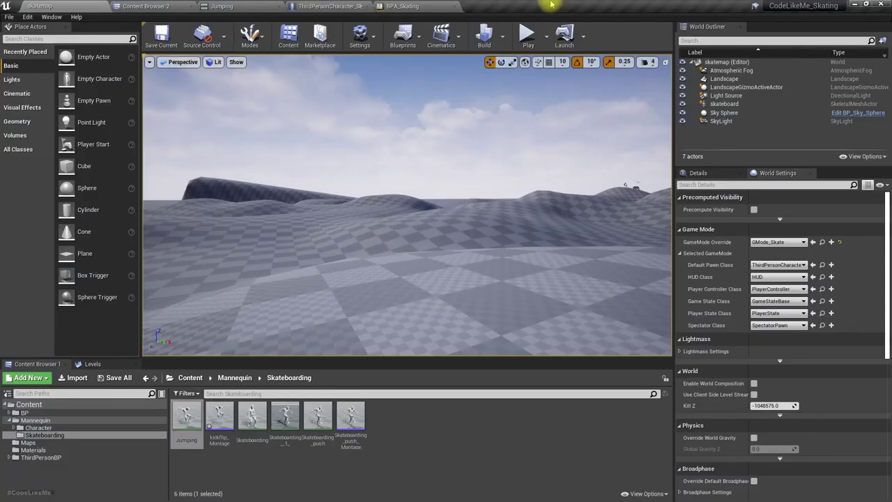
Delete the Character Movement node and both Set Movement Mode nodes from Jump & Kickflip, then return to the Jumping animation
click(322, 5)
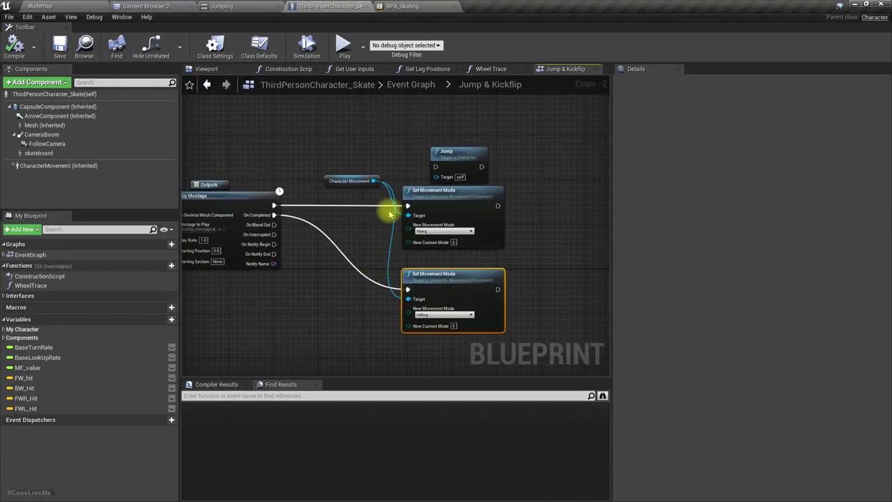
drag(438, 169, 443, 124)
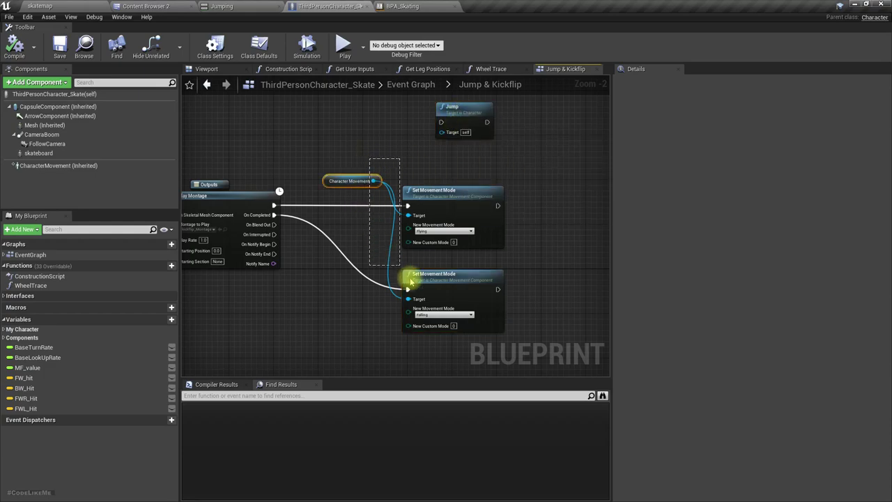
drag(411, 281, 432, 301)
key(Delete)
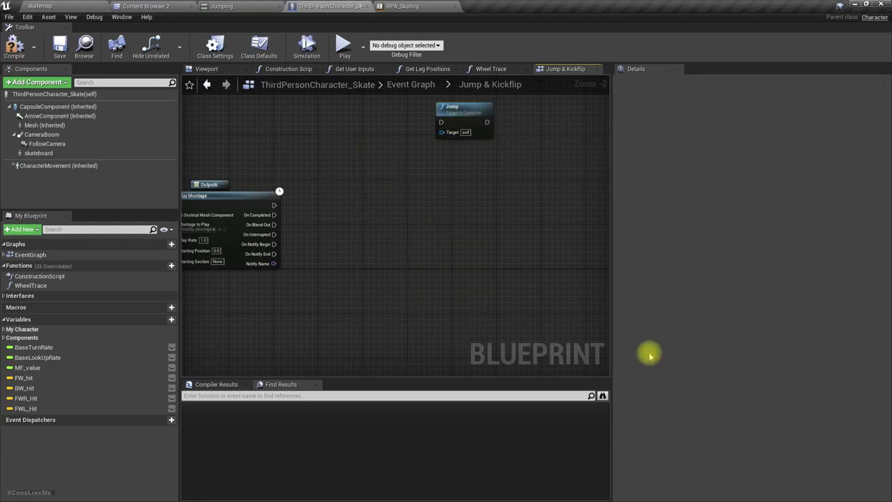
click(222, 6)
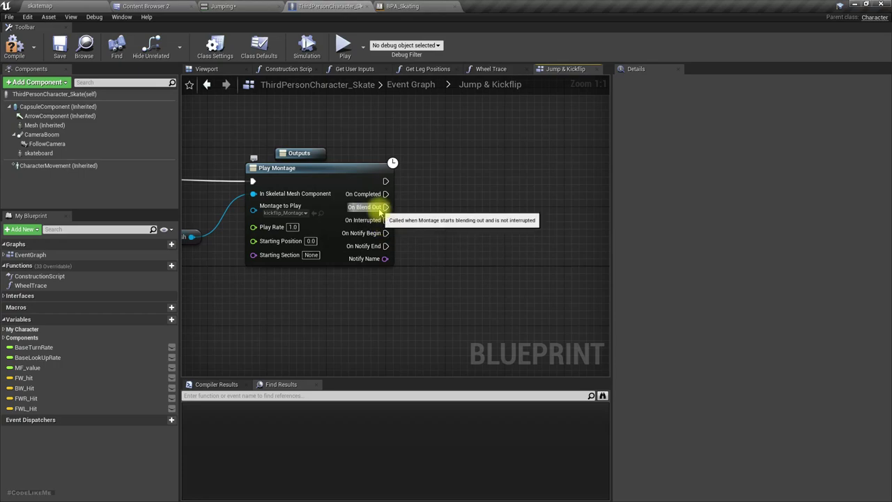
Add a Stop Jumping node on Play Montage's On Notify Begin output in Jump & Kickflip
drag(385, 233, 421, 237)
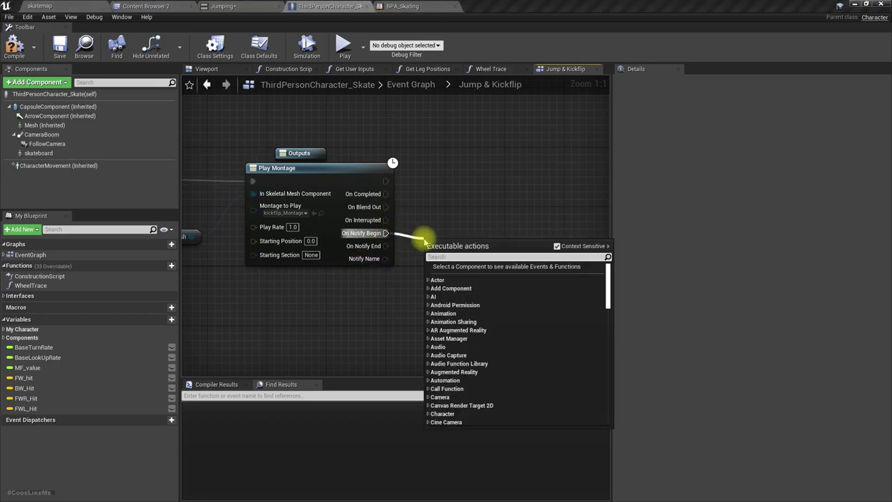
text(jump)
key(Return)
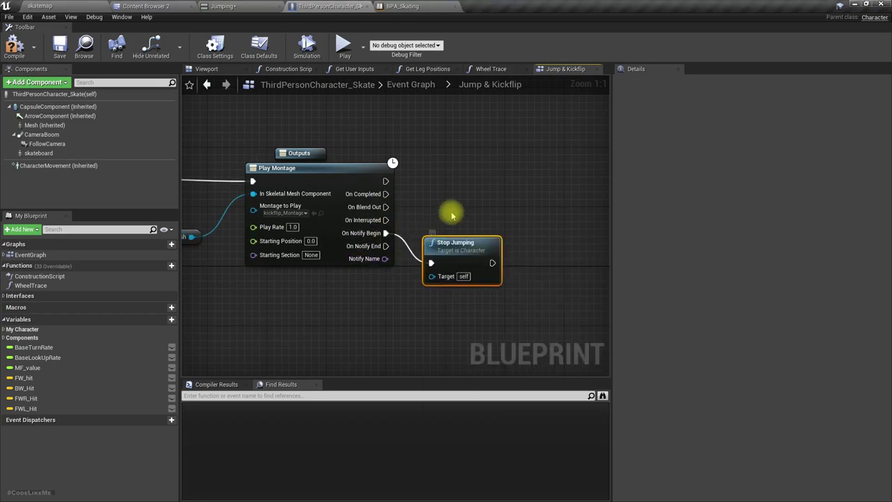
Check the Jump Z Velocity of the CharacterMovement component and compile the blueprint
click(69, 164)
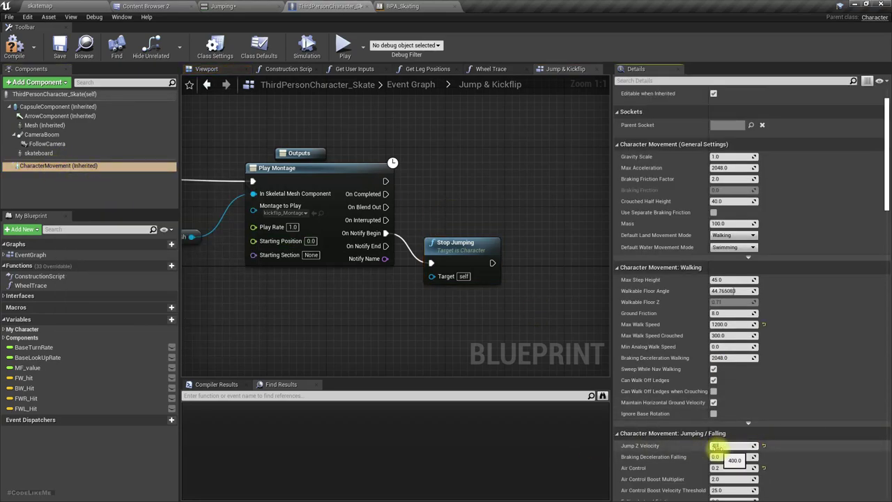
click(717, 445)
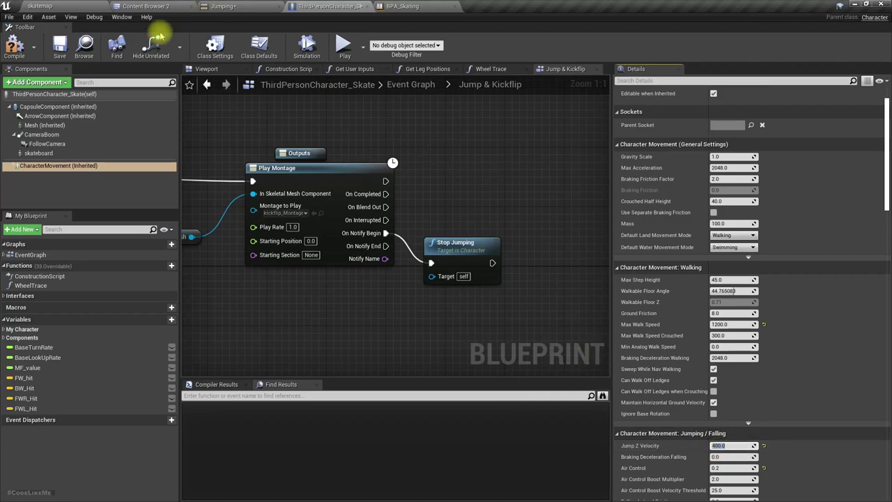
click(14, 49)
Play-test skatemap full screen with two kickflip jumps to watch the capsule and character movement, and stop playing
click(40, 6)
key(F11)
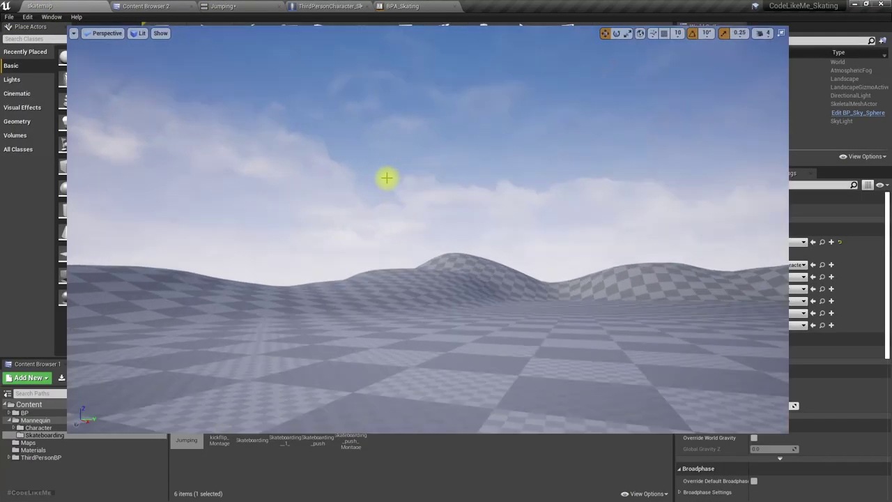
key(alt+p)
click(386, 178)
key(space)
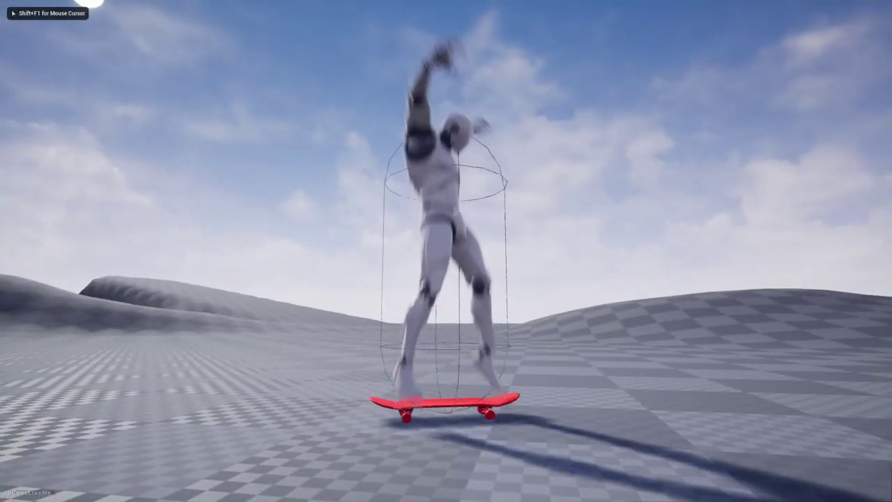
key(space)
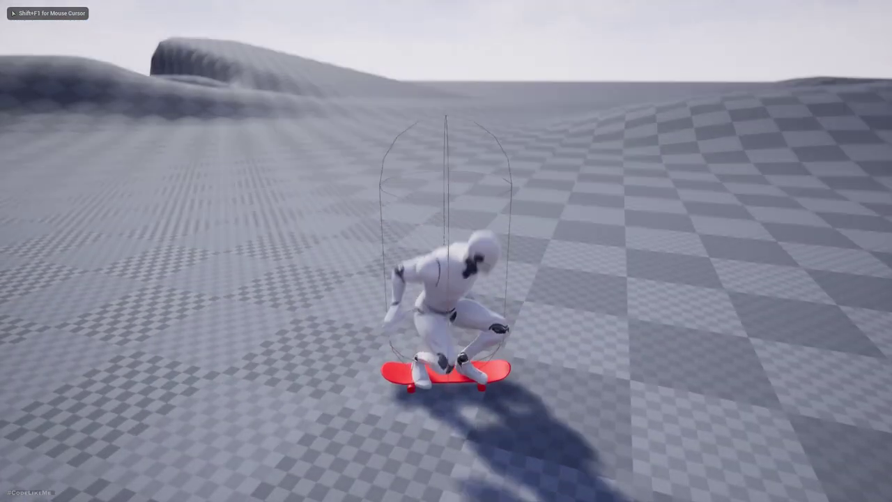
key(Escape)
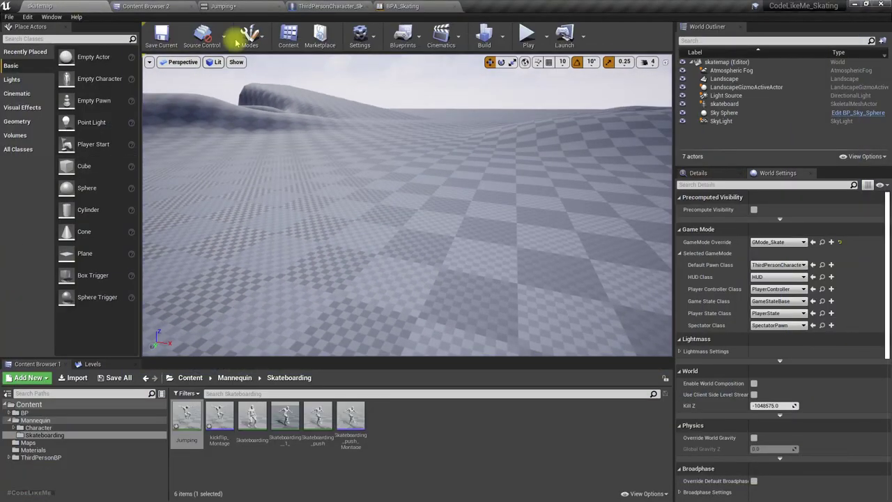
Replace the Stop Jumping node on Play Montage's On Notify Begin output with a Jump node in ThirdPersonCharacter_Skate and compile the blueprint
click(310, 6)
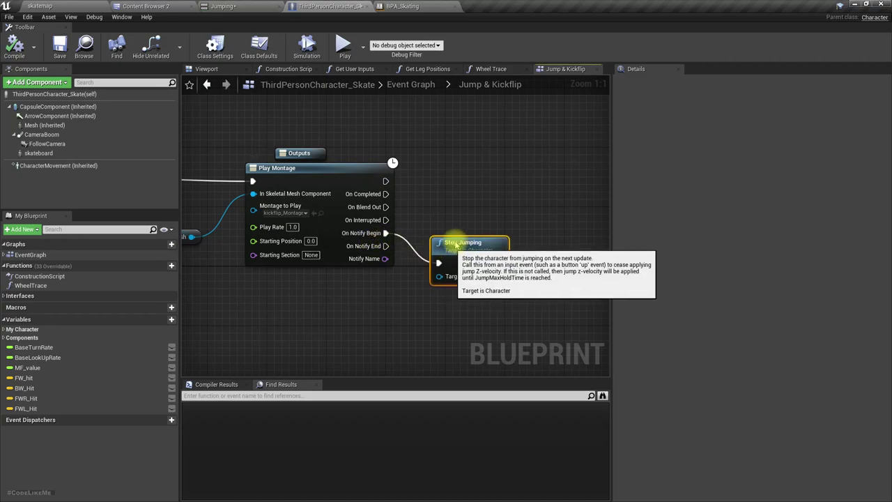
drag(453, 240, 460, 225)
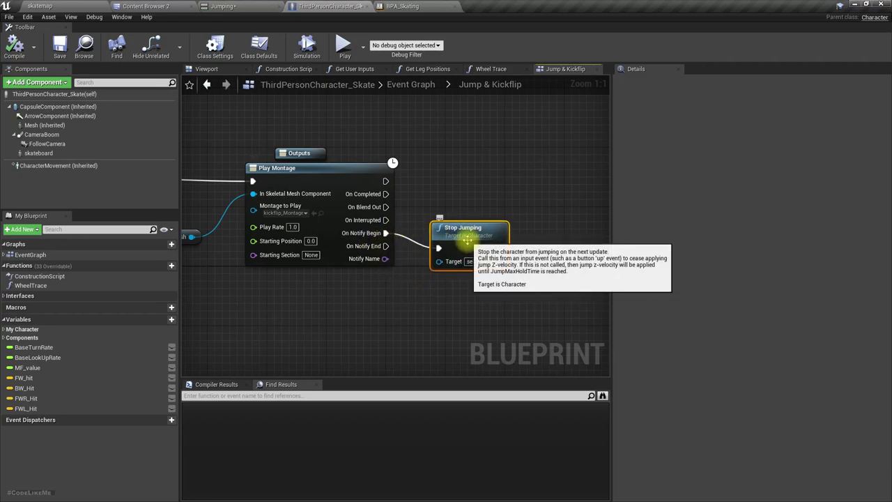
key(Delete)
drag(385, 233, 396, 232)
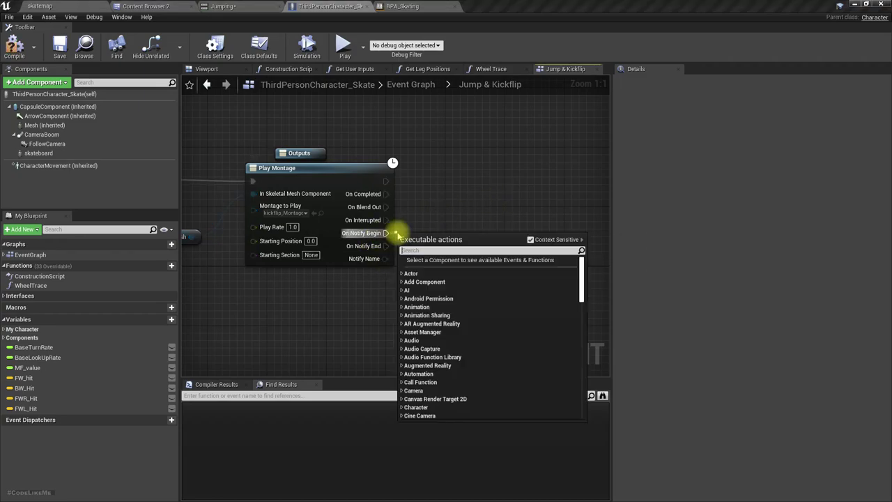
text(jum)
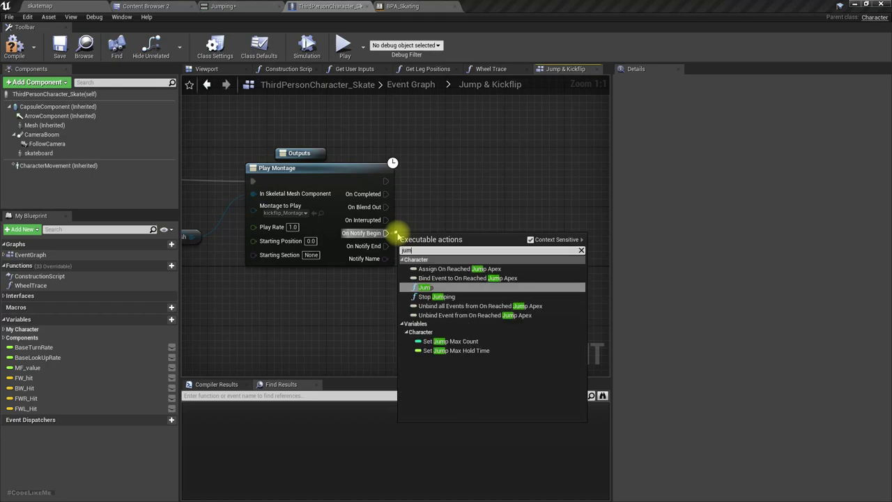
key(Return)
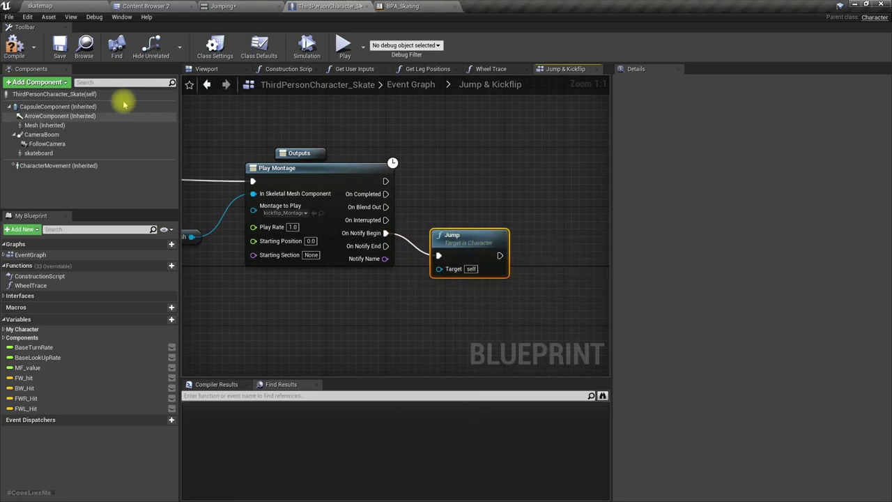
click(15, 47)
Play-test skatemap in the level viewport with two jumps to check the notify-triggered Jump, and stop playing
click(40, 5)
click(527, 32)
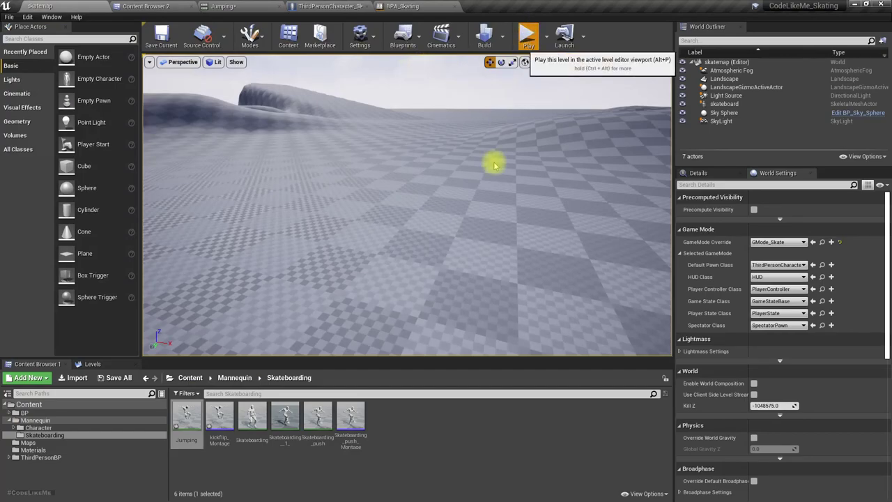
key(space)
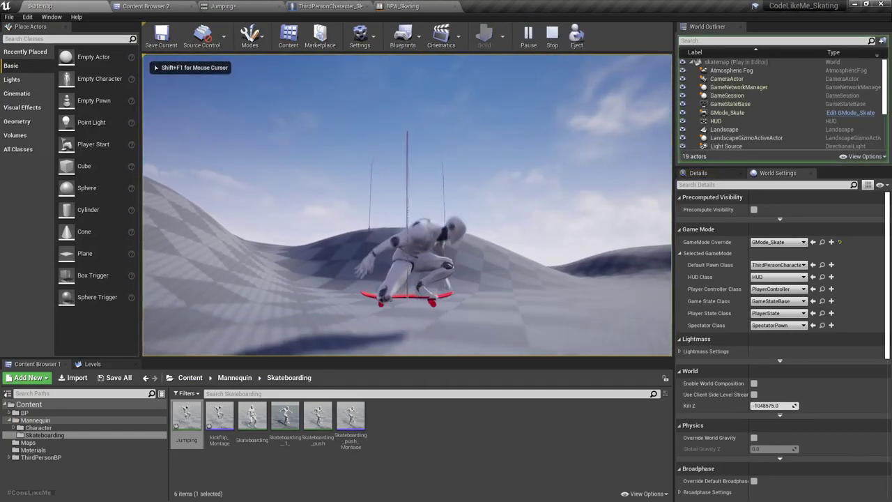
key(space)
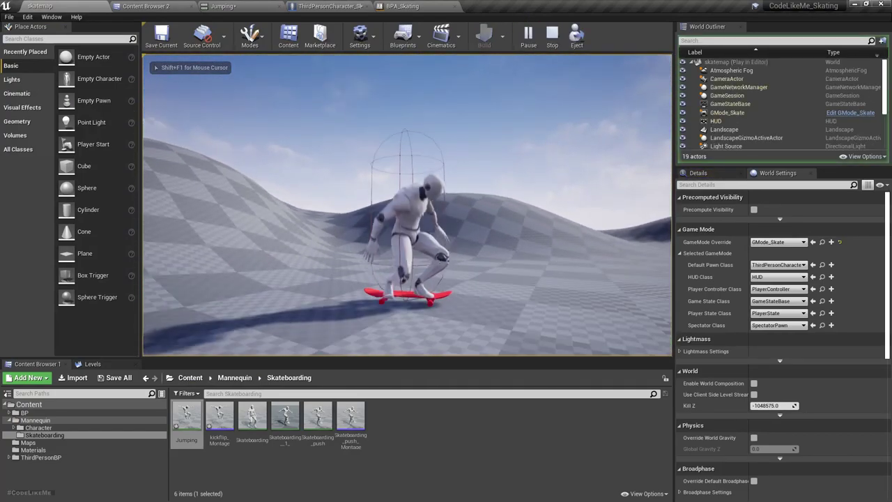
key(Escape)
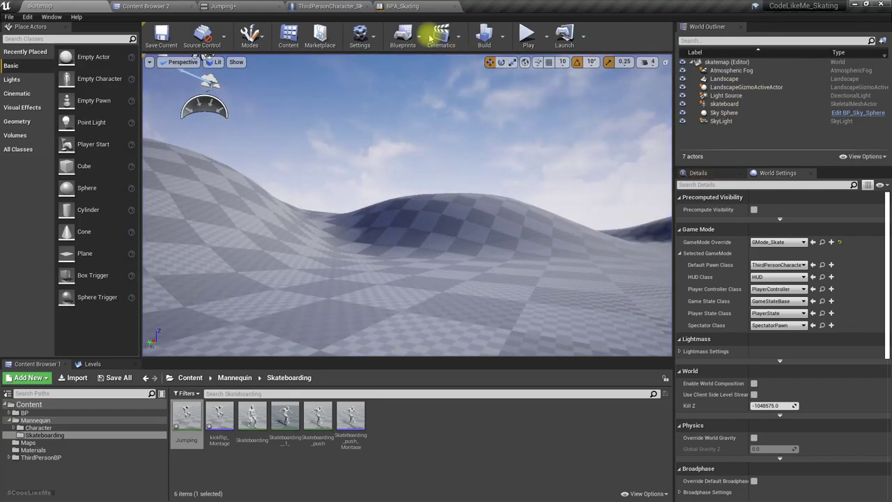
Switch to BPA_Skating's AnimGraph and move the Output Pose node slightly down beside Component To Local
click(397, 13)
scroll(434, 135, down, 4)
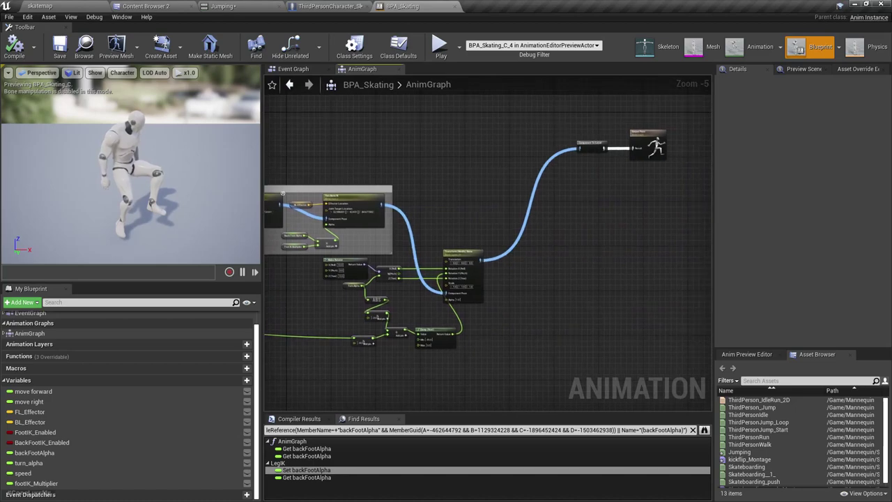
scroll(560, 181, up, 3)
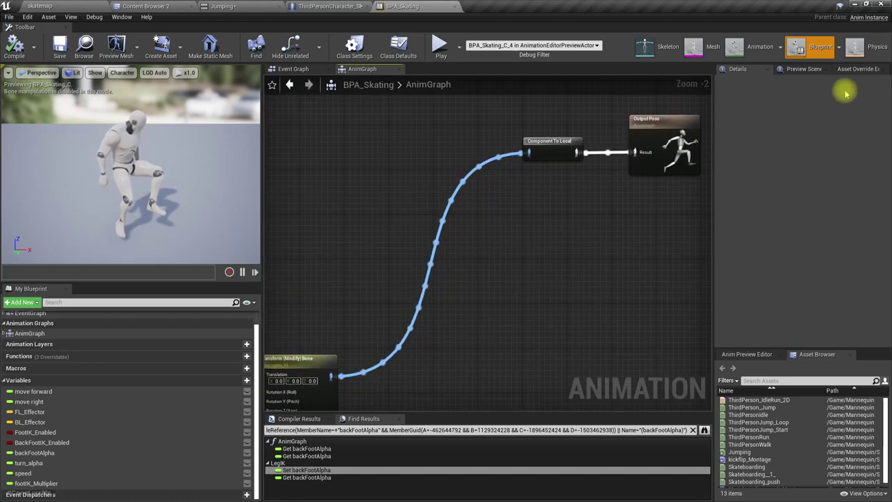
drag(650, 151, 649, 167)
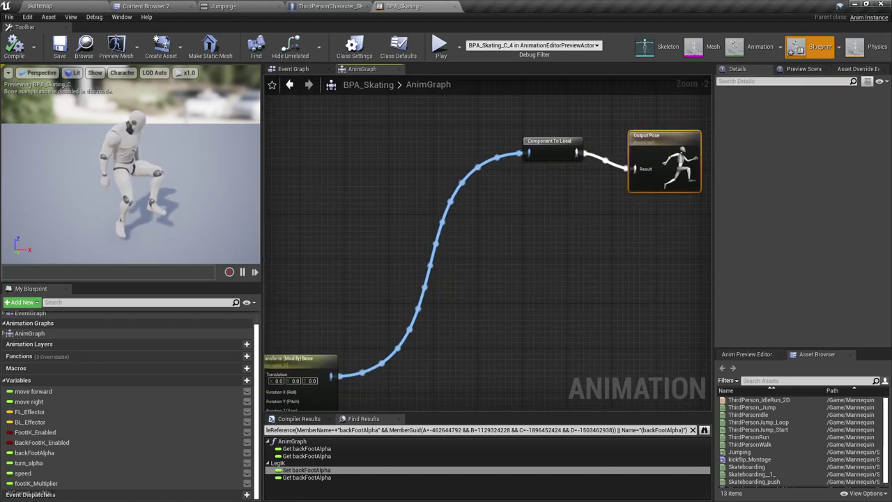
right_drag(498, 250, 495, 233)
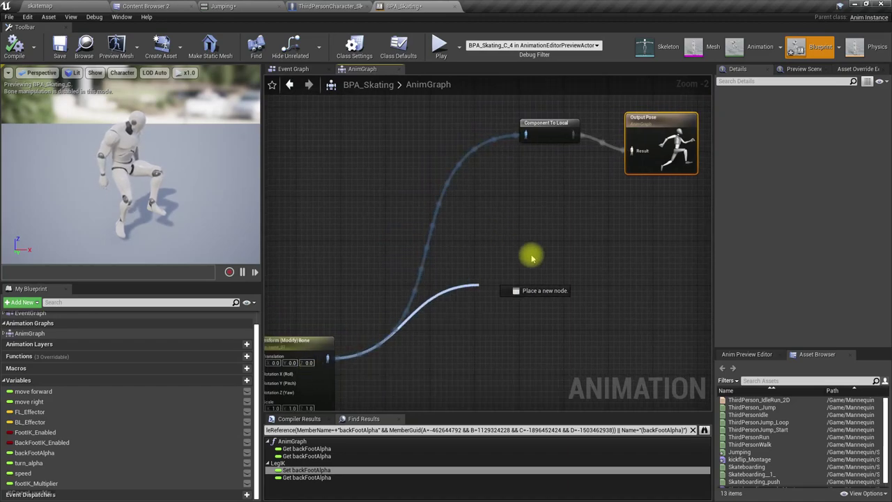
drag(531, 258, 572, 216)
Move the DefaultSlot node slightly up to line it up with the Skating Locomotion state machine
right_drag(378, 166, 557, 147)
scroll(558, 145, down, 6)
right_drag(397, 220, 565, 206)
scroll(432, 209, up, 8)
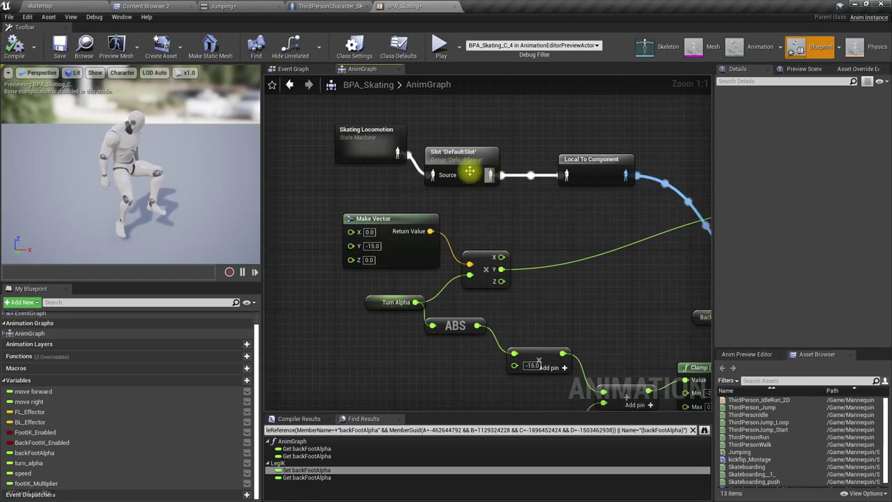
drag(469, 171, 476, 157)
right_drag(324, 234, 558, 233)
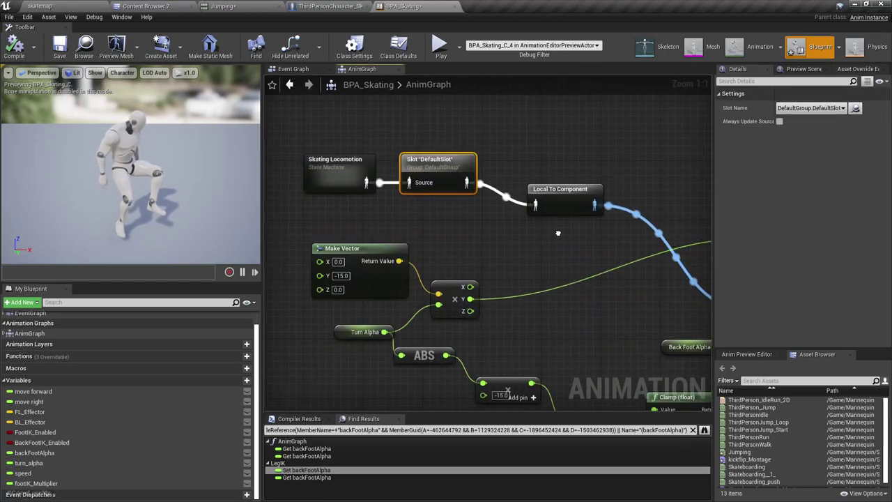
Review the Skating Locomotion state machine and move the Back Foot Alpha node farther from the pelvis Transform (Modify) Bone in the AnimGraph
double_click(339, 174)
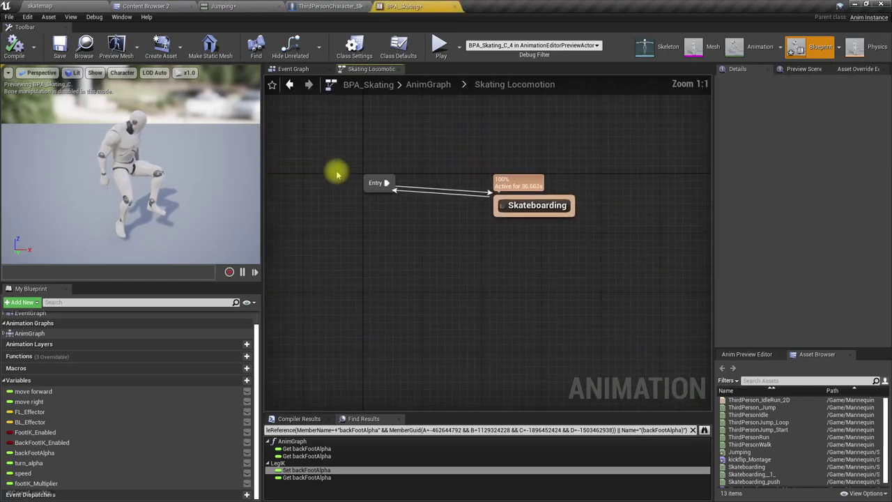
click(428, 84)
scroll(446, 243, up, 5)
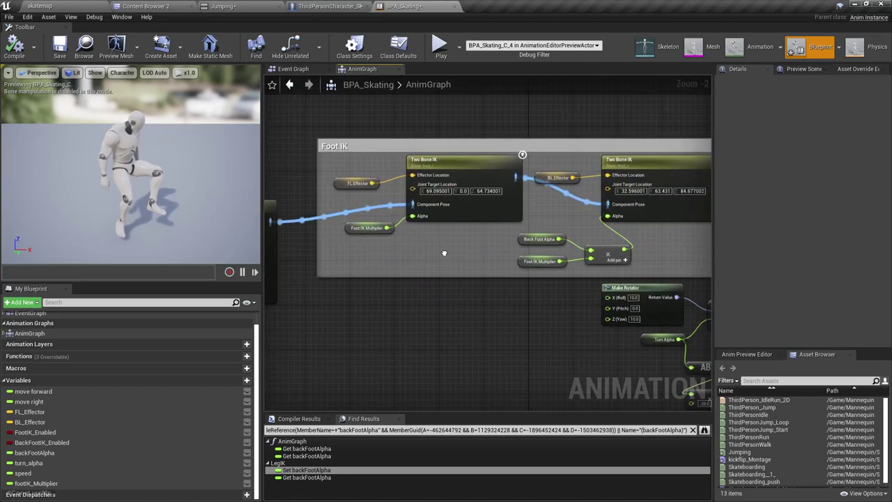
right_drag(459, 246, 686, 211)
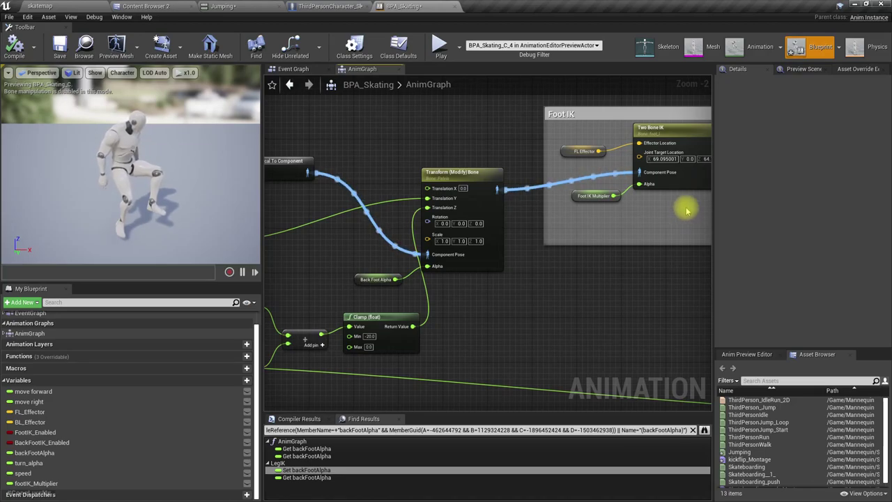
right_drag(625, 206, 670, 189)
drag(404, 265, 361, 264)
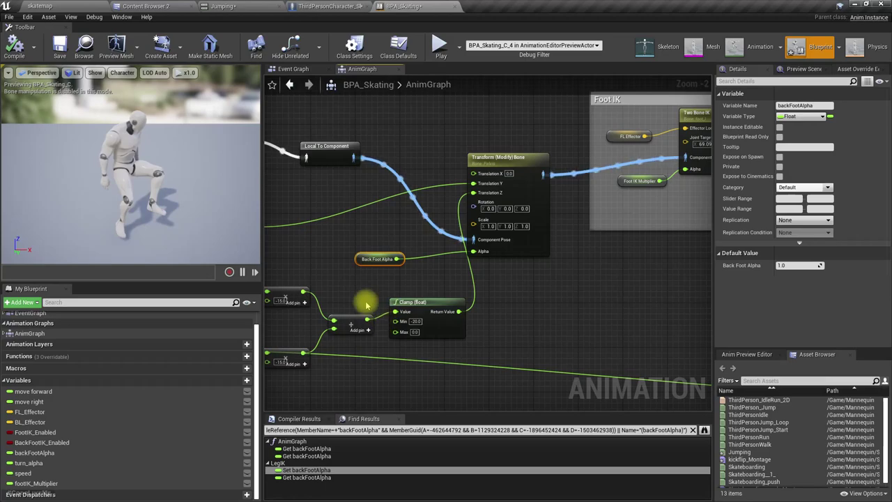
Connect Local To Component's output to the Component Pose of the pelvis Transform (Modify) Bone node
scroll(436, 232, up, 2)
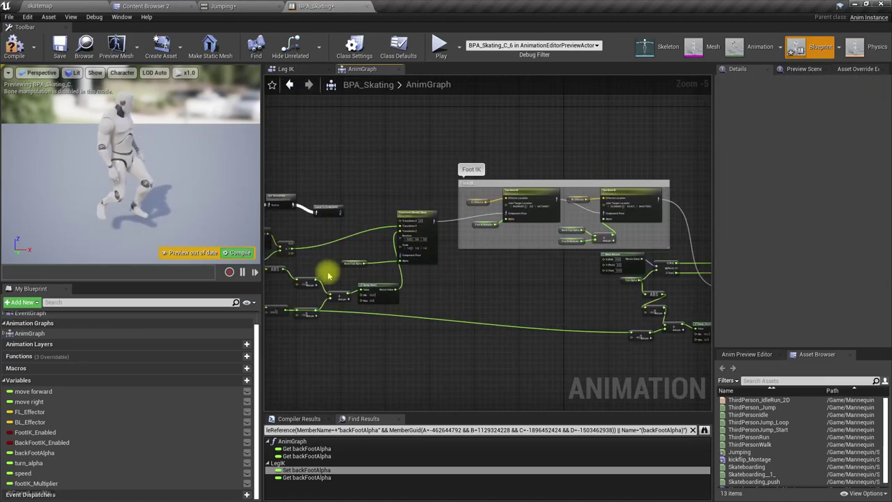
scroll(402, 256, up, 6)
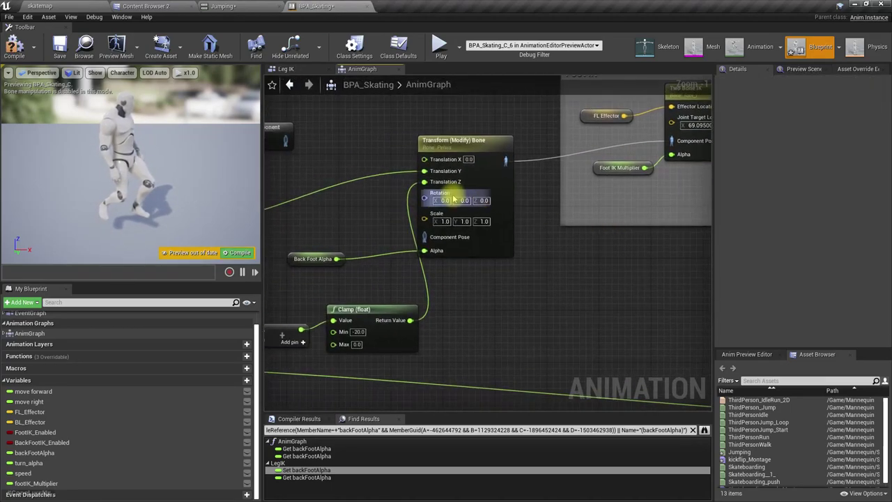
right_drag(384, 220, 464, 245)
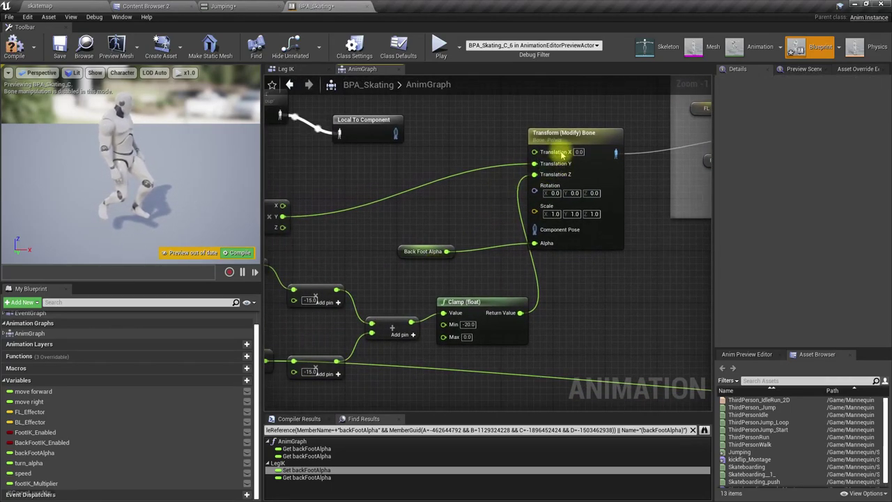
scroll(536, 156, down, 2)
scroll(446, 258, up, 2)
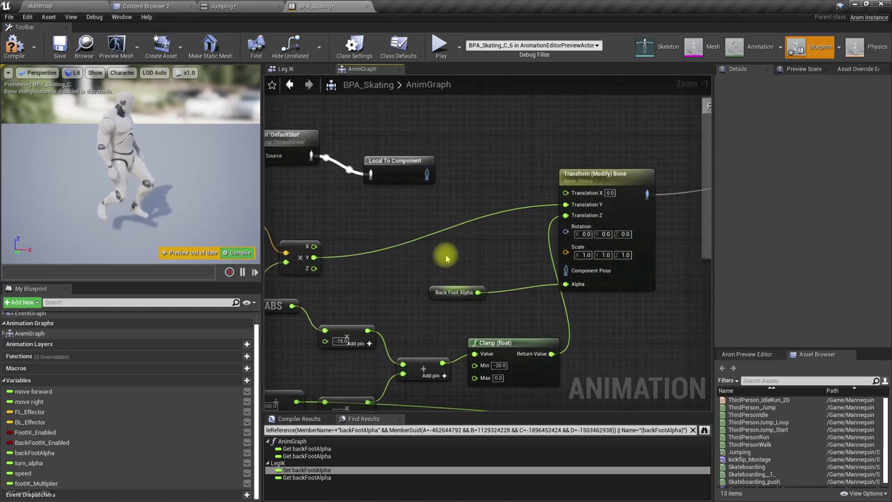
scroll(446, 258, down, 2)
drag(427, 193, 538, 264)
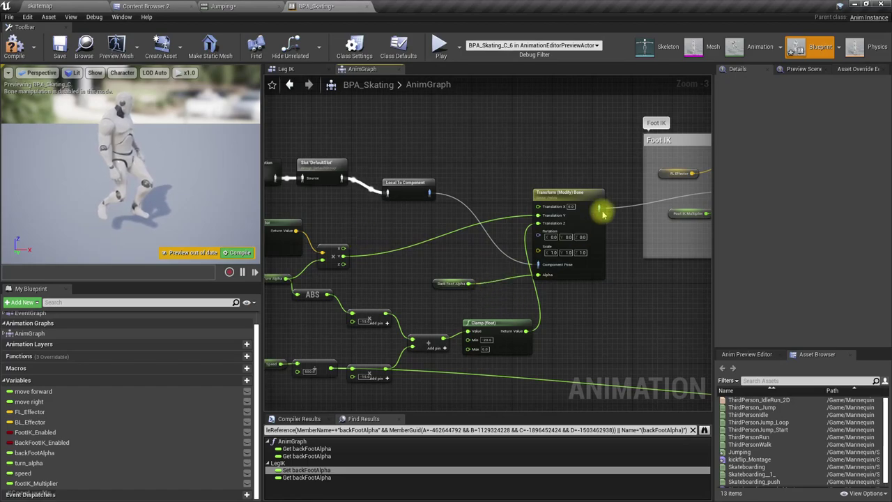
Compare the spine_01 Transform (Modify) Bone node and its Alpha input with the pelvis Transform (Modify) Bone node
right_drag(568, 304, 0, 319)
right_drag(487, 307, 484, 212)
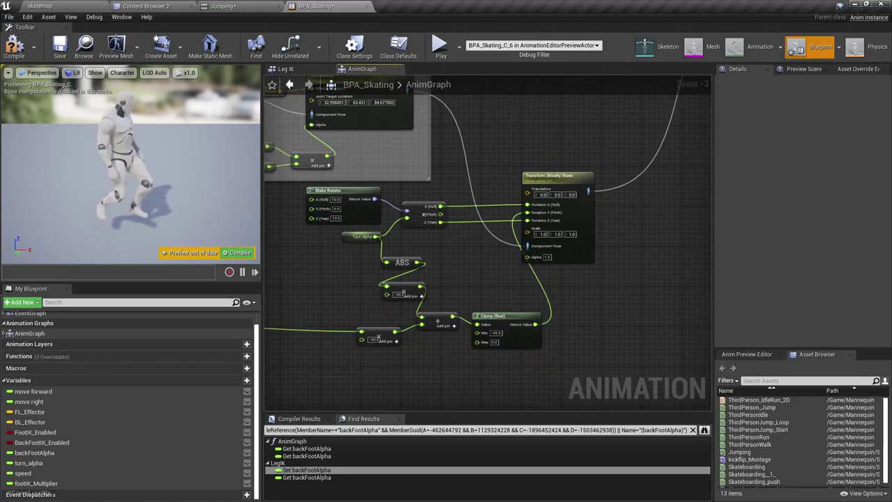
scroll(601, 200, up, 3)
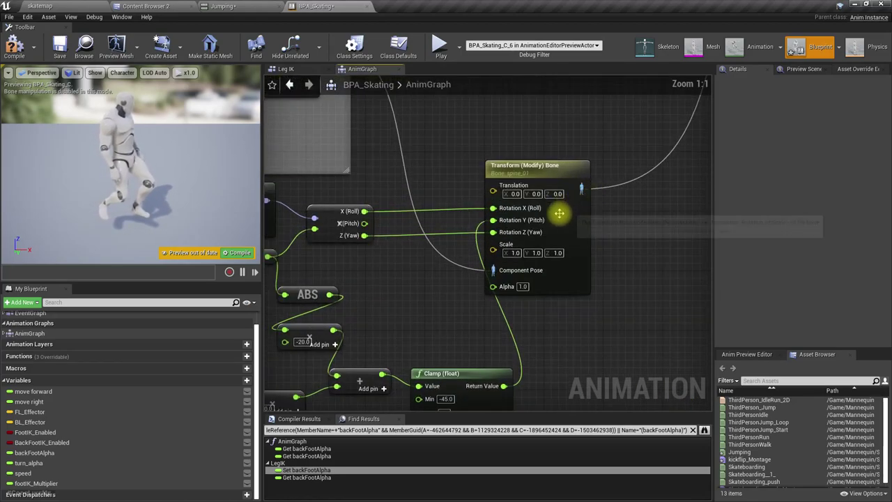
click(526, 183)
right_drag(456, 314, 671, 405)
click(561, 189)
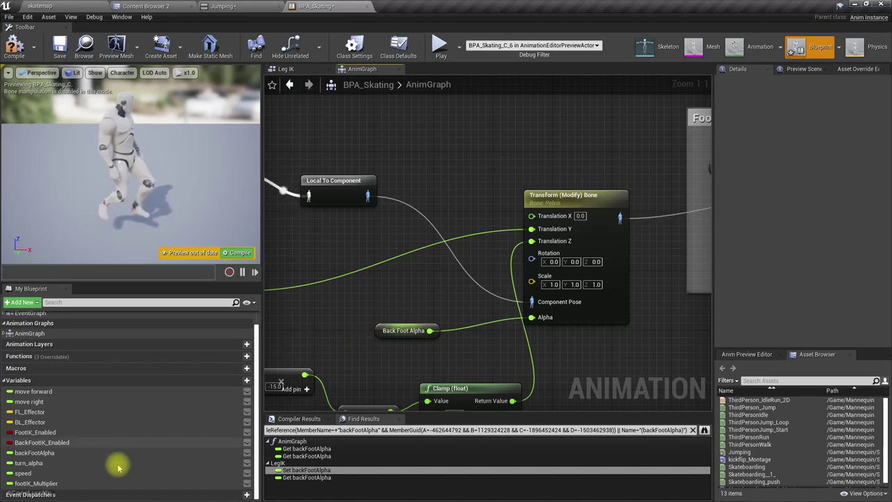
Add a getter for footIK_Multiplier above Back Foot Alpha and rename the variable IK_Multiplier
drag(34, 483, 395, 313)
click(395, 313)
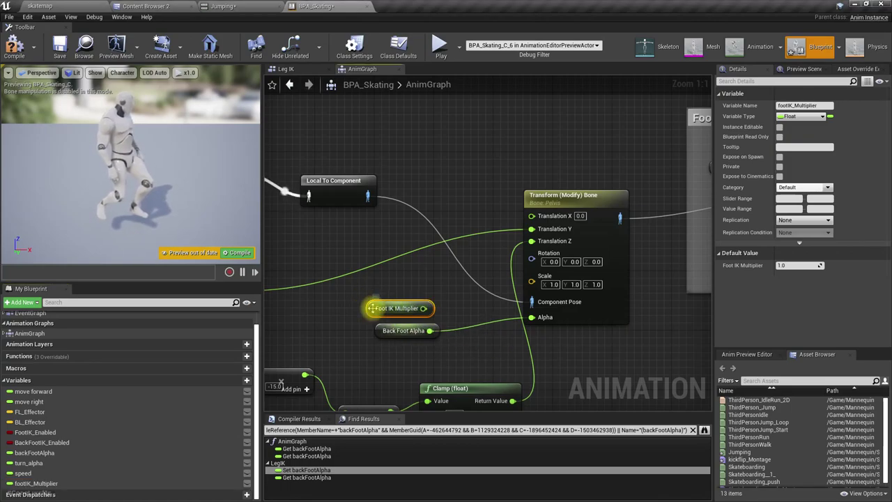
click(50, 480)
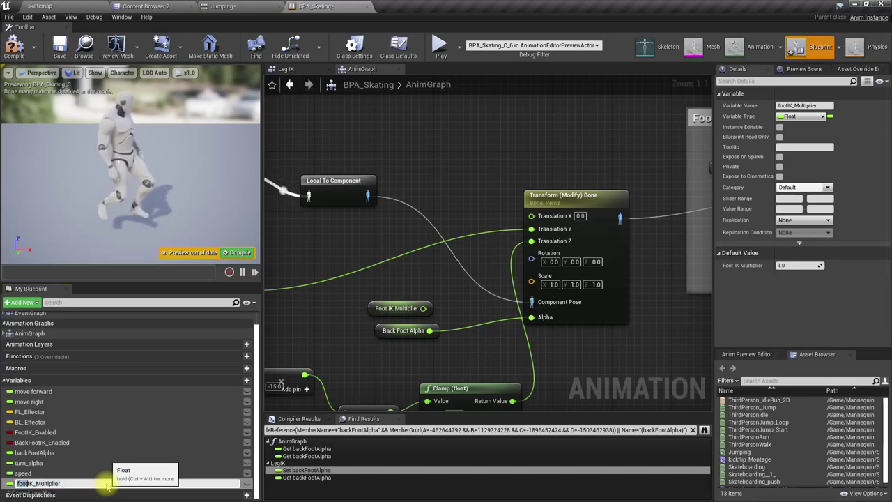
key(BackSpace)
key(Return)
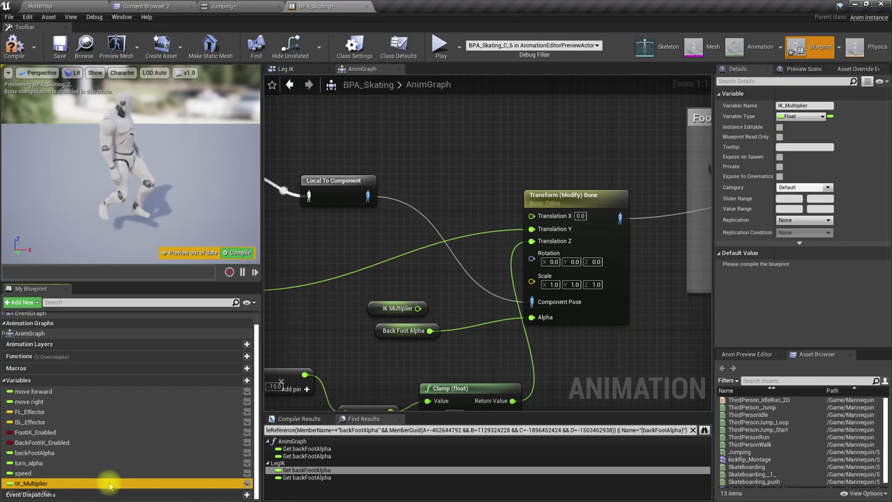
Multiply IK Multiplier by Back Foot Alpha and feed the product into the Alpha of the pelvis Transform (Modify) Bone node
drag(417, 308, 455, 315)
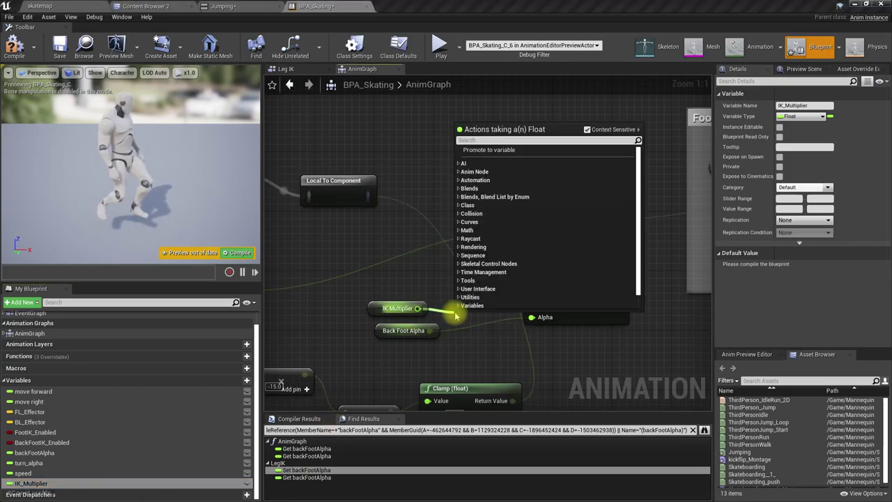
text(*)
key(Up)
key(Return)
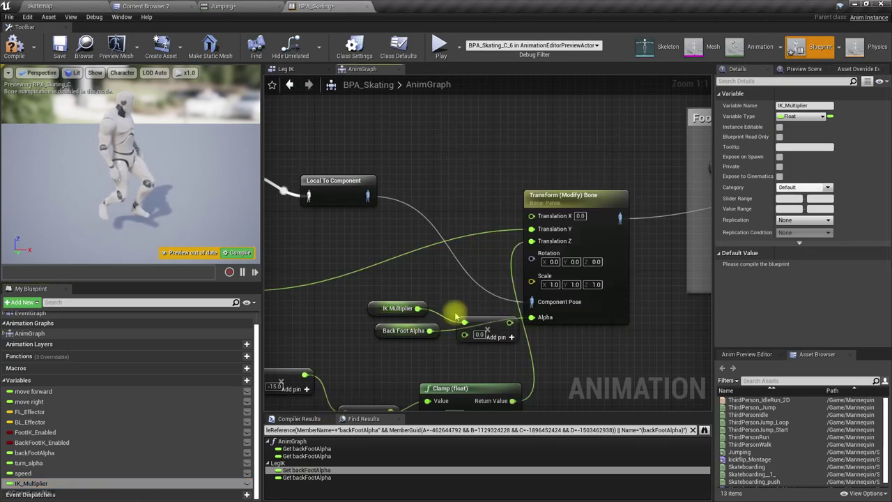
drag(429, 330, 493, 315)
right_drag(591, 348, 567, 349)
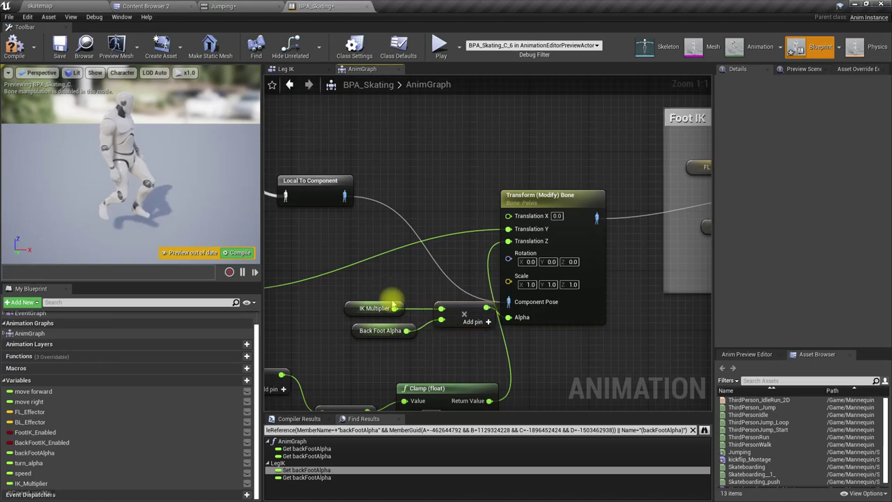
drag(390, 292, 435, 322)
Add an IK_Multiplier getter and connect it to the Alpha of the spine_01 Transform (Modify) Bone node
scroll(446, 345, down, 5)
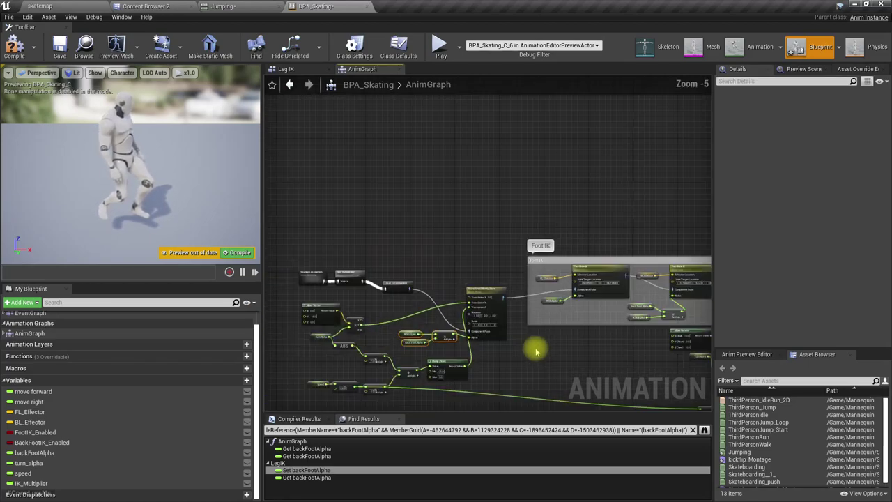
scroll(537, 352, up, 4)
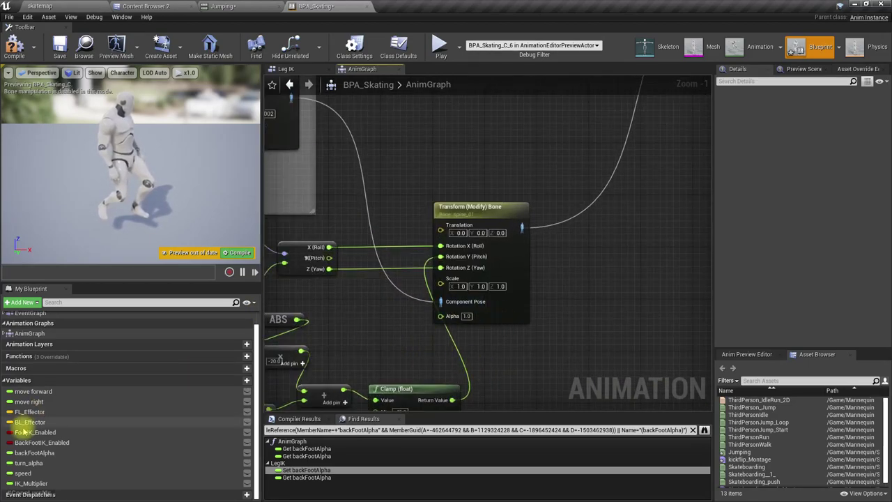
drag(31, 482, 446, 317)
ctrl+drag(33, 489, 443, 316)
scroll(470, 322, down, 5)
scroll(457, 327, up, 2)
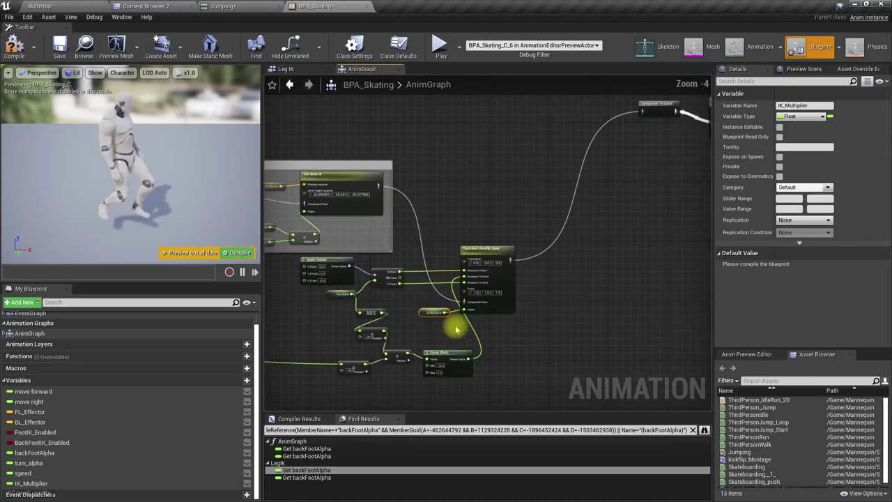
Move the spine_01 Transform (Modify) Bone node and its input nodes lower and enclose them in a comment titled Bend Forward
drag(524, 388, 325, 269)
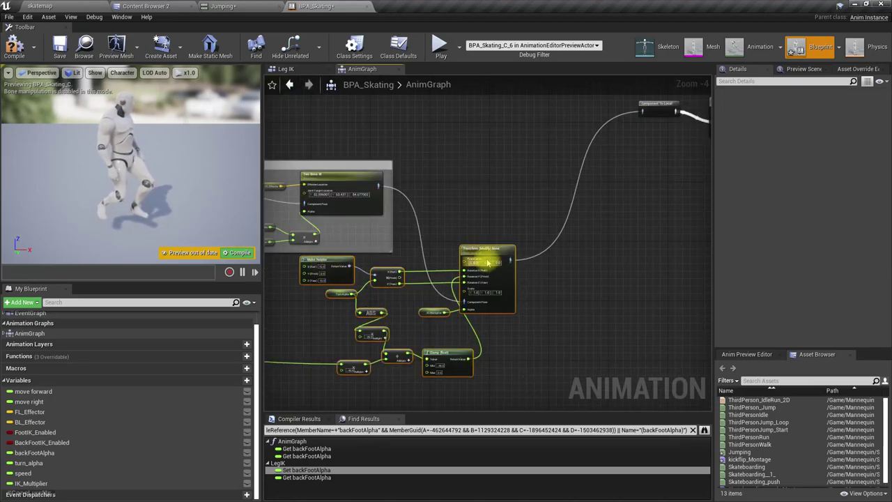
drag(494, 285, 514, 361)
right_drag(361, 284, 397, 203)
scroll(396, 203, down, 3)
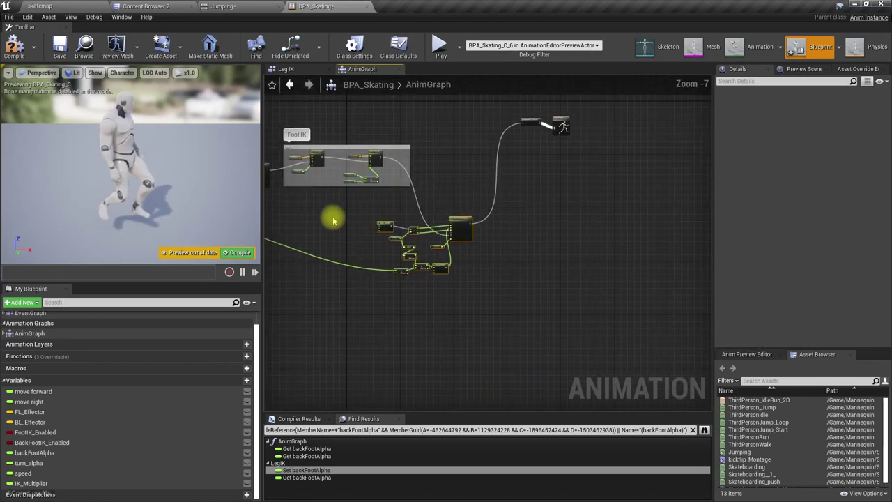
right_drag(332, 218, 374, 225)
key(c)
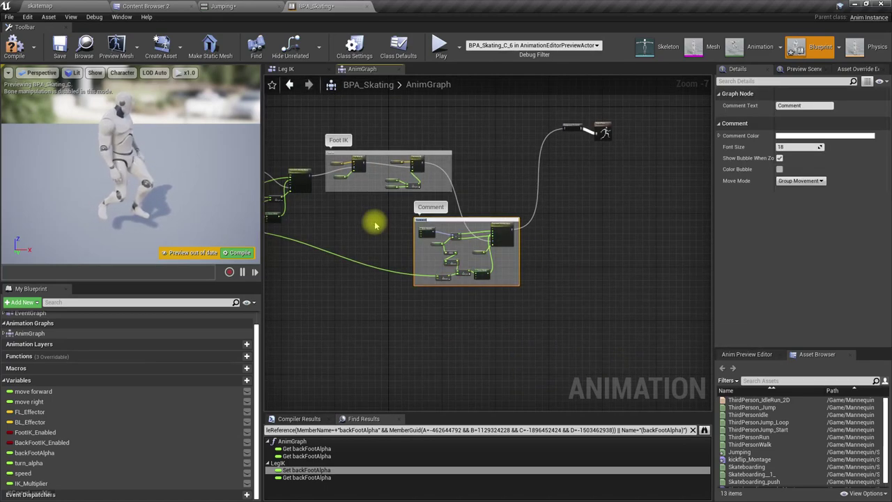
scroll(374, 225, up, 6)
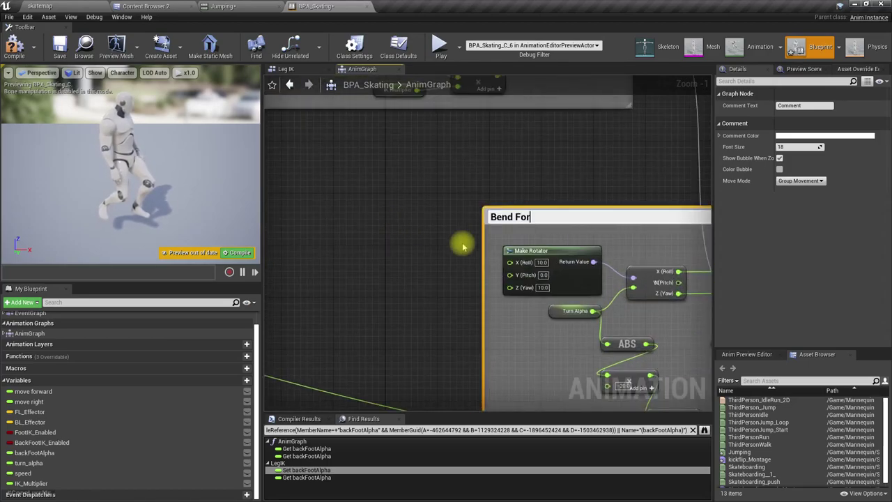
key(Return)
scroll(462, 244, down, 5)
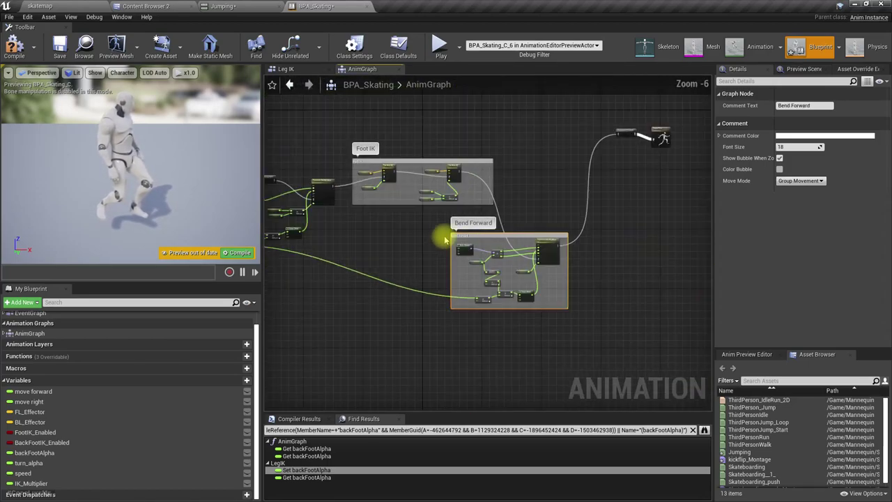
Move the Skating Locomotion, slot and Local To Component nodes higher, clear of the pelvis adjustment nodes
scroll(446, 235, up, 6)
scroll(660, 281, down, 5)
right_drag(466, 258, 642, 303)
click(426, 204)
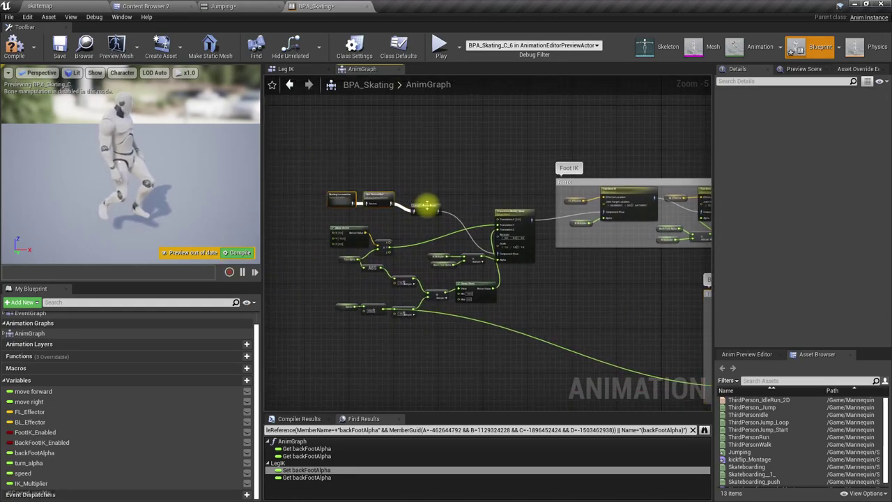
drag(353, 188, 399, 174)
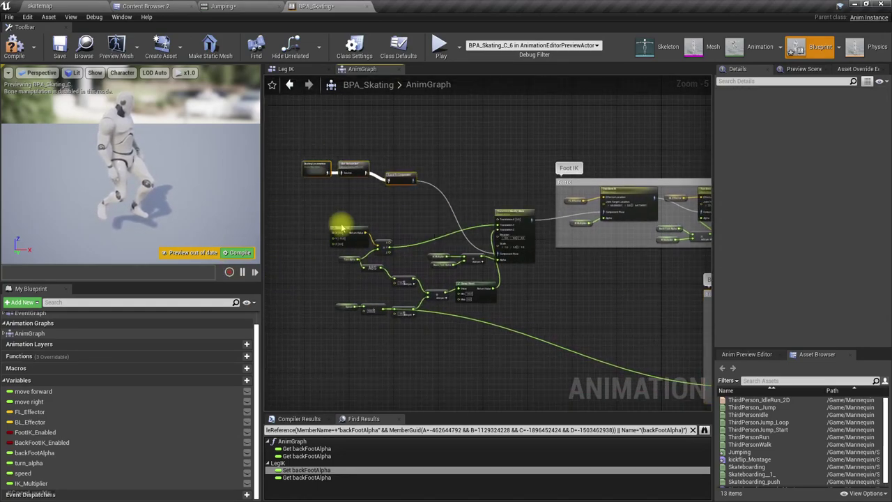
Enclose the pelvis Transform (Modify) Bone node and its input nodes in a comment titled Move Hip Down
drag(354, 249, 537, 325)
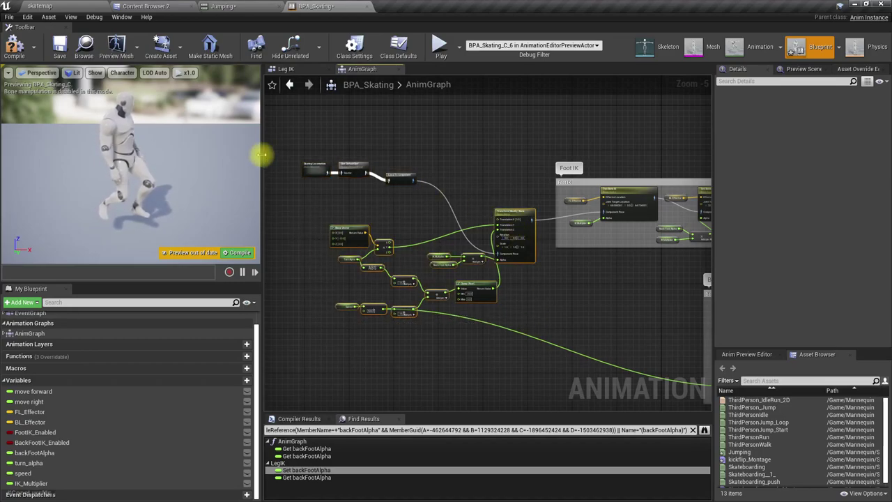
scroll(523, 205, up, 4)
scroll(522, 209, down, 4)
scroll(523, 209, up, 2)
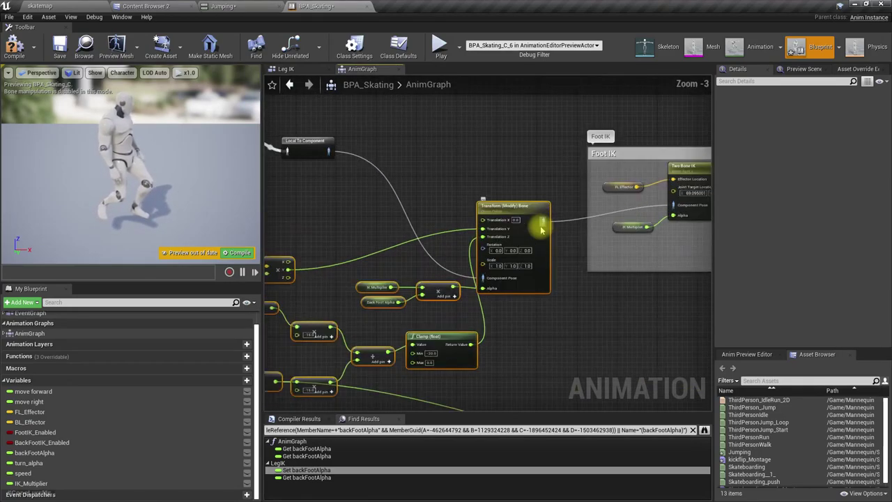
scroll(464, 296, down, 1)
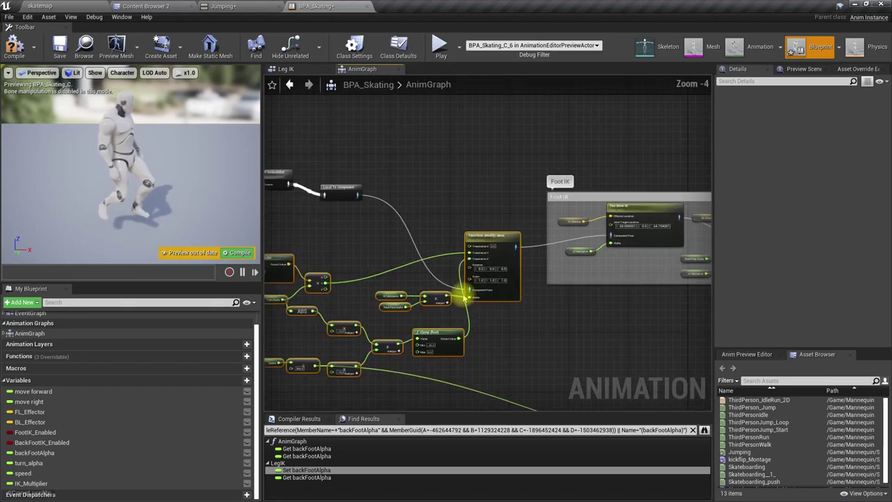
right_drag(526, 332, 578, 316)
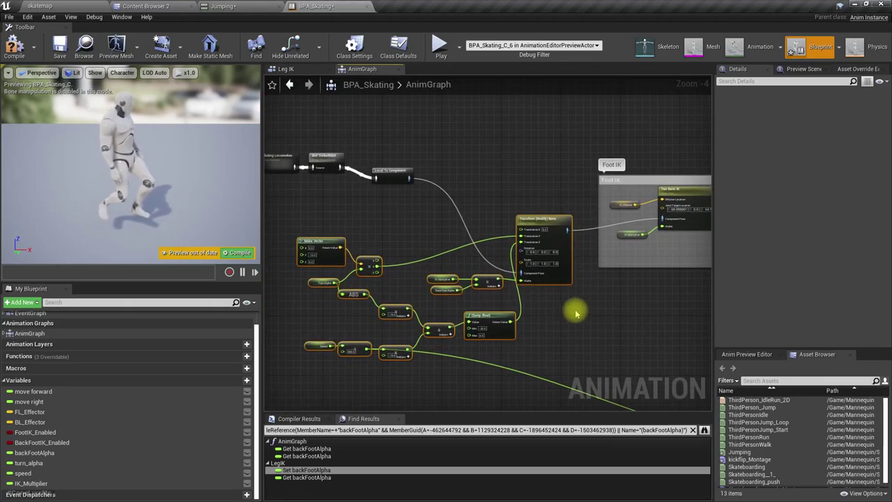
key(c)
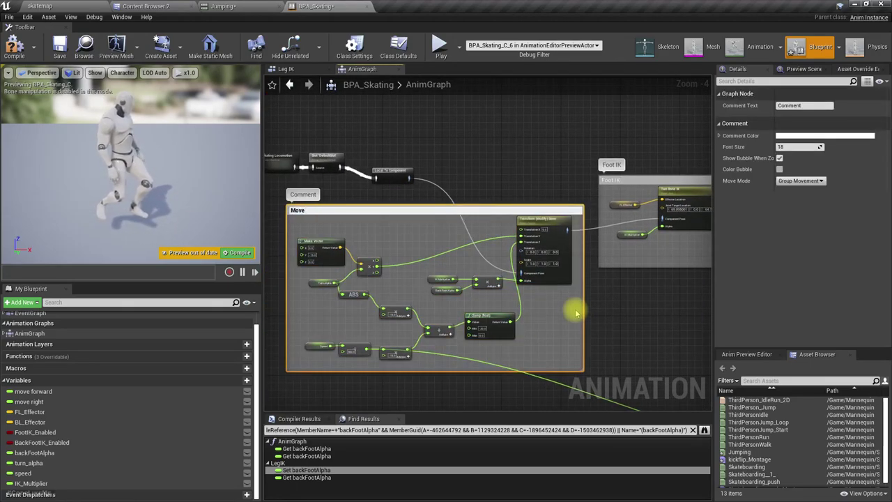
text(Move Hip Down)
key(Return)
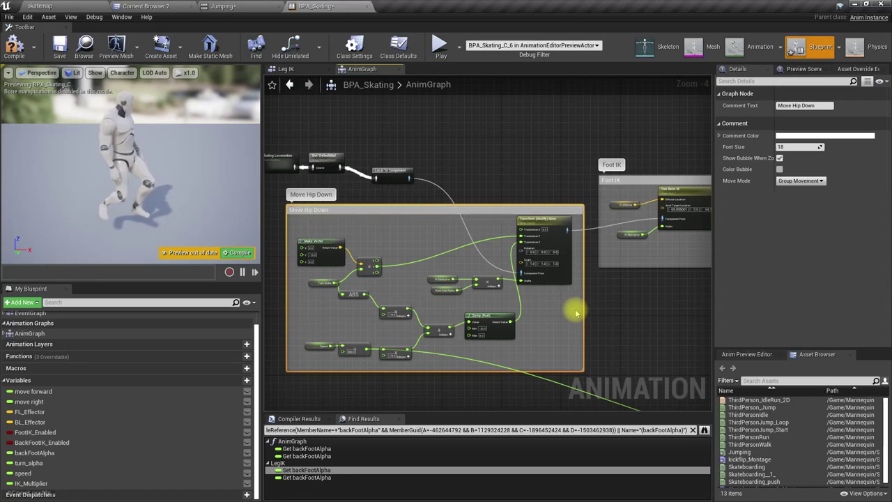
right_drag(633, 301, 468, 322)
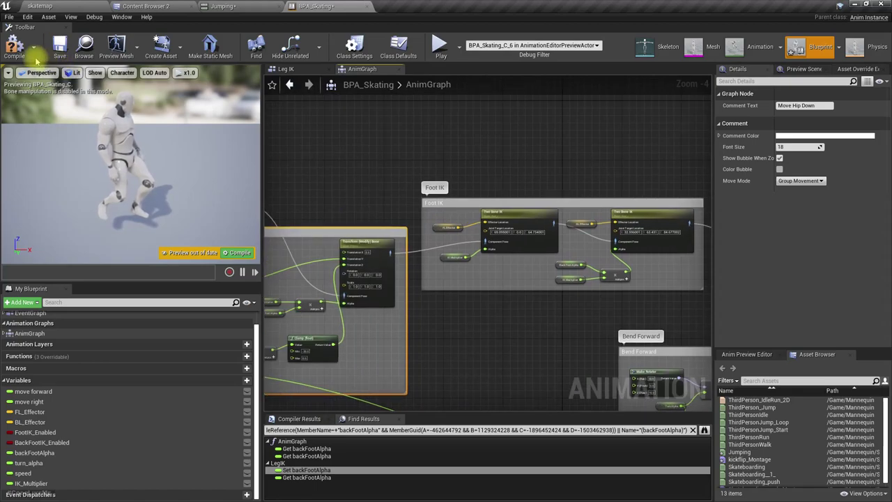
Compile the BPA_Skating animation blueprint and play-test the character's jump in the skatemap level at full screen
click(17, 47)
click(62, 5)
right_drag(519, 264, 506, 279)
key(F11)
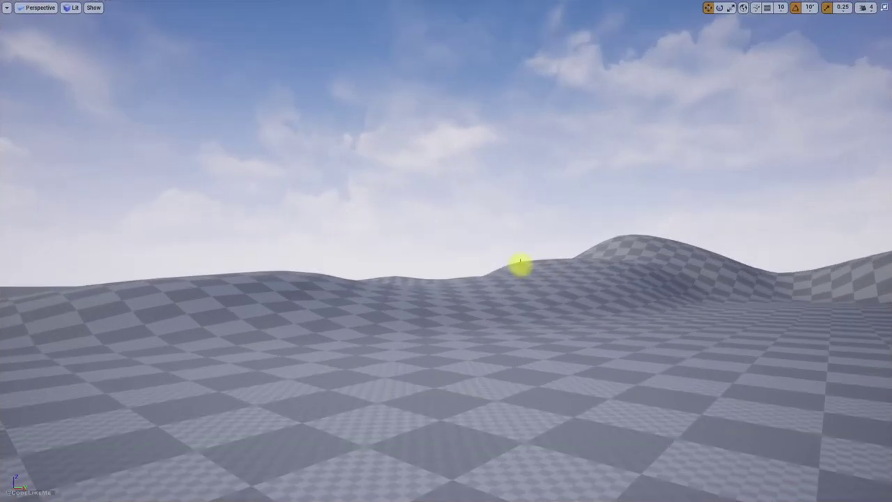
key(alt+p)
click(520, 264)
key(space)
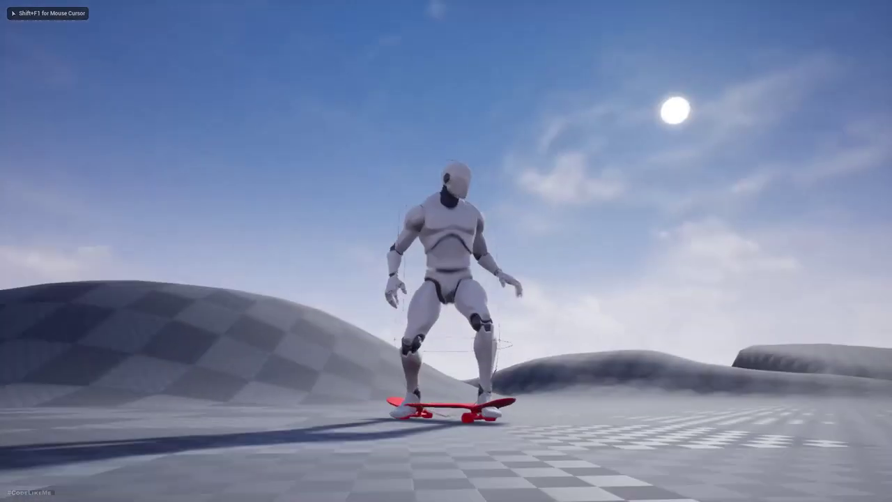
key(space)
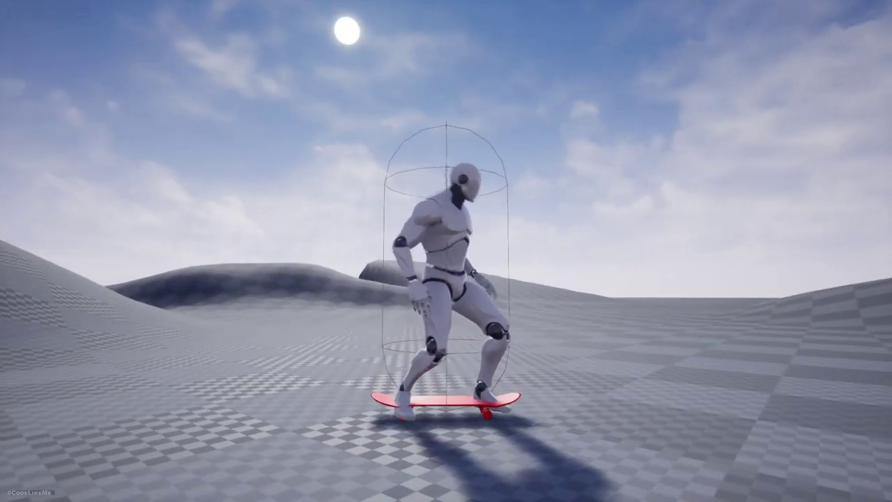
key(space)
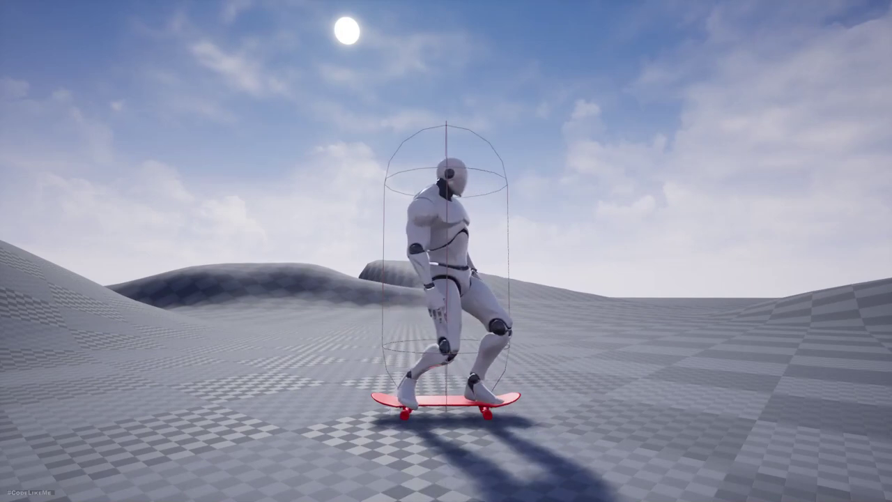
key(Escape)
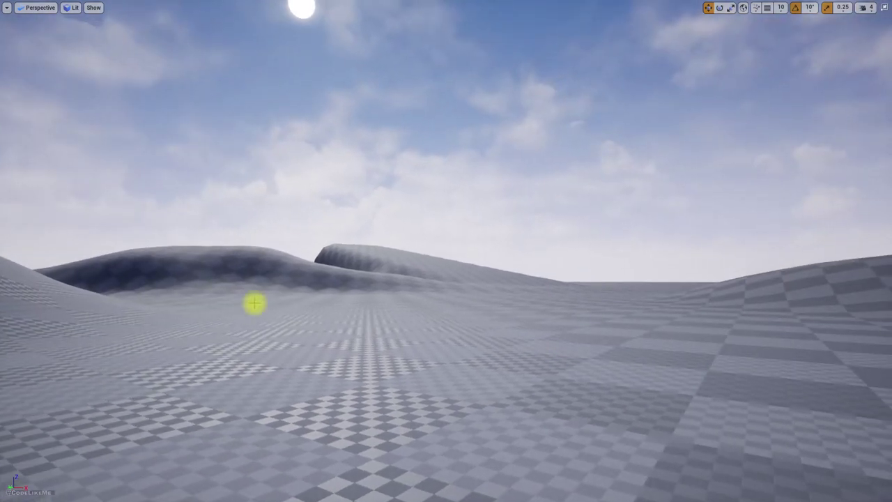
key(F11)
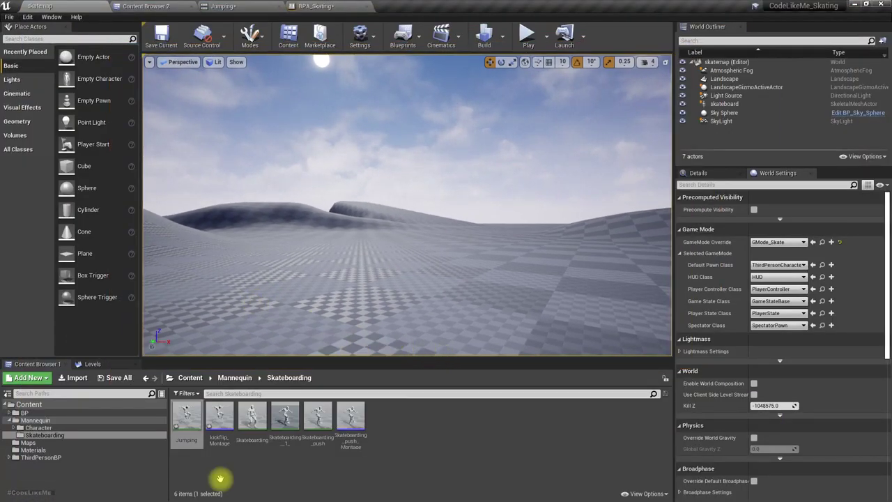
Open the Skateboarding animation in Front view and pause it at frame 0 to examine the feet against the ground line
double_click(251, 416)
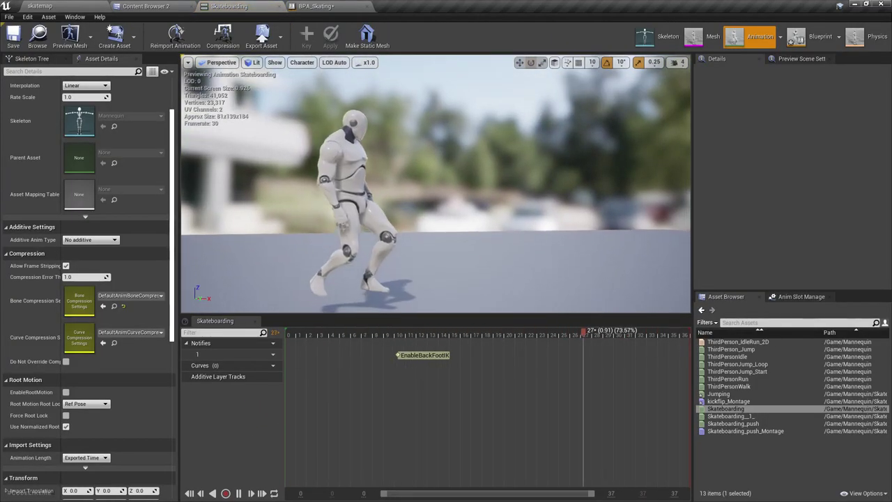
click(210, 62)
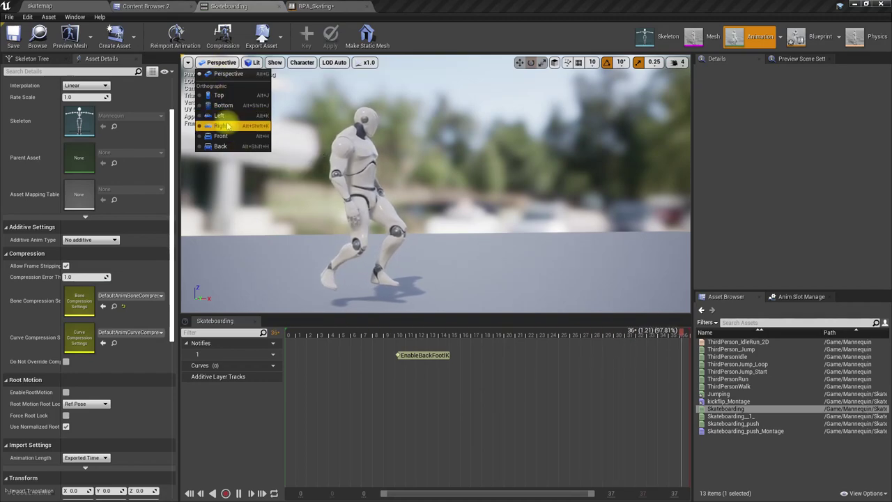
click(222, 136)
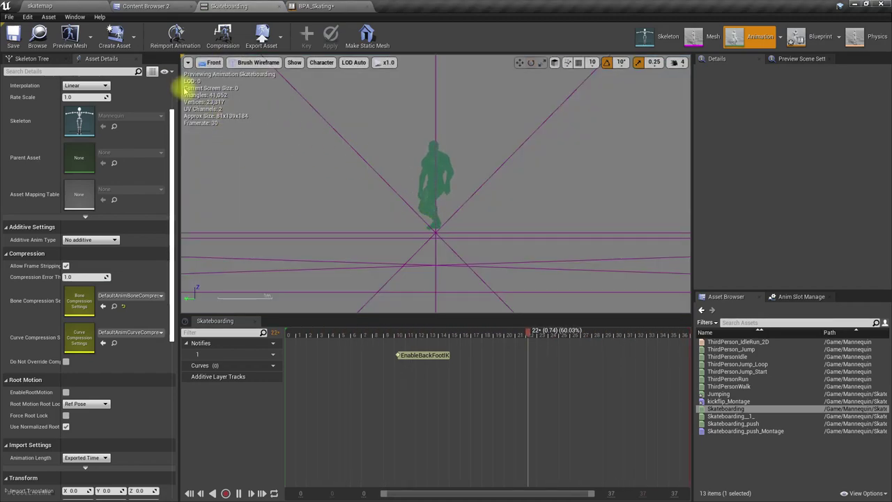
scroll(453, 227, up, 5)
scroll(415, 235, up, 1)
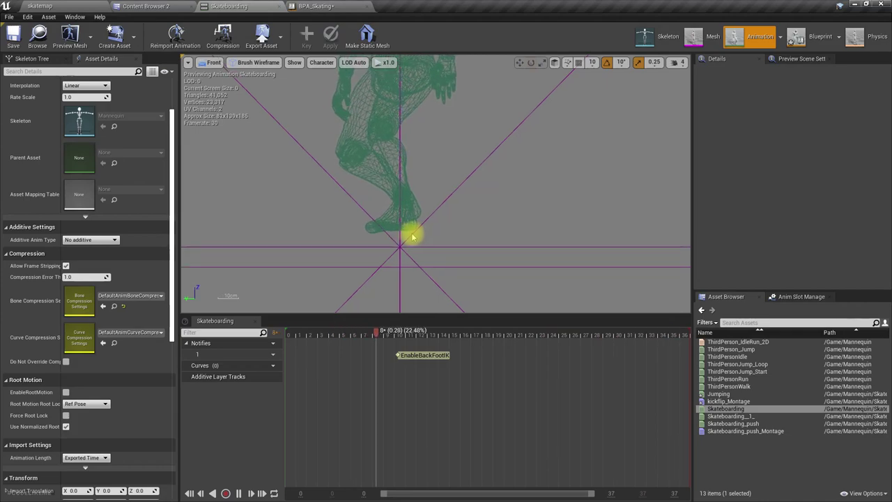
key(space)
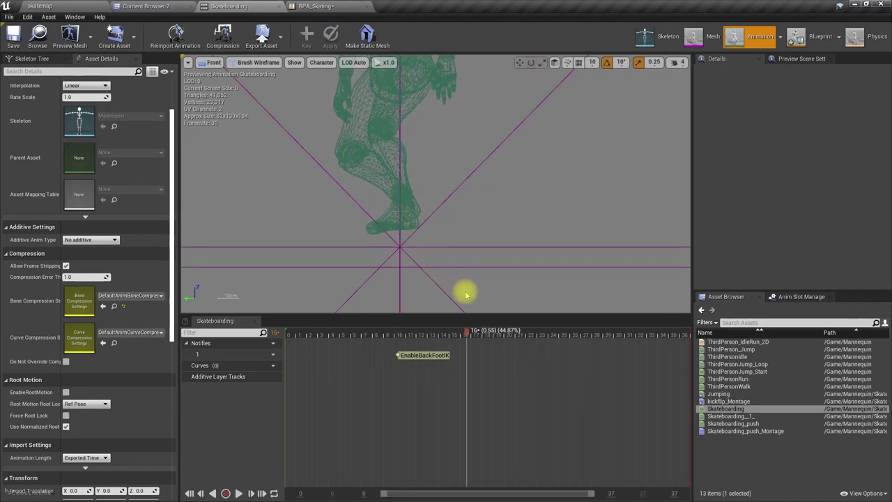
drag(467, 328, 239, 323)
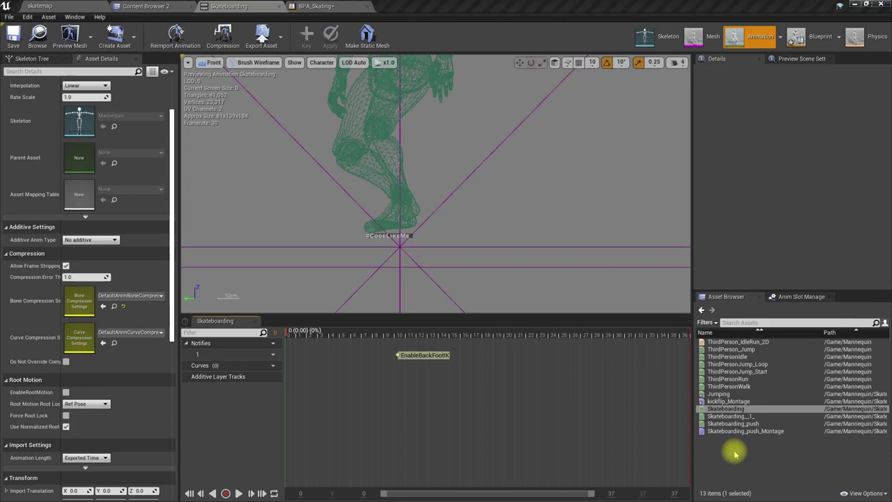
Open the Jumping animation and examine the height of the feet relative to the ground line at frame 0
double_click(707, 393)
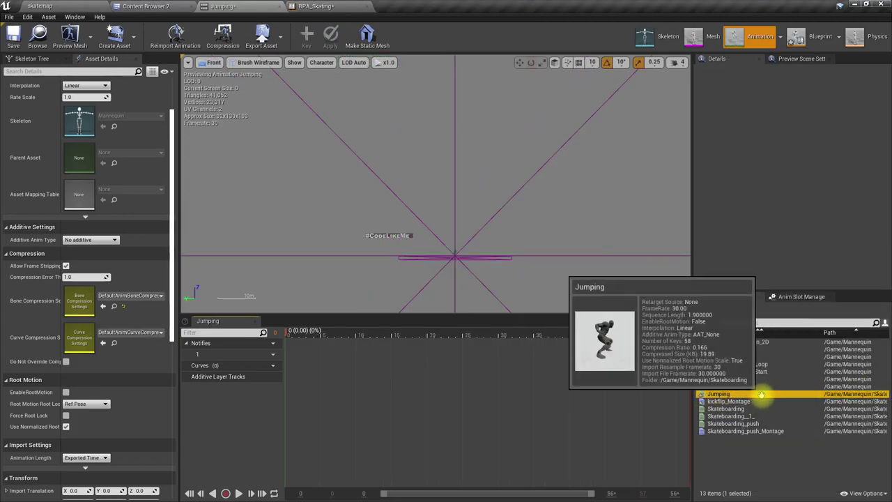
scroll(530, 272, up, 2)
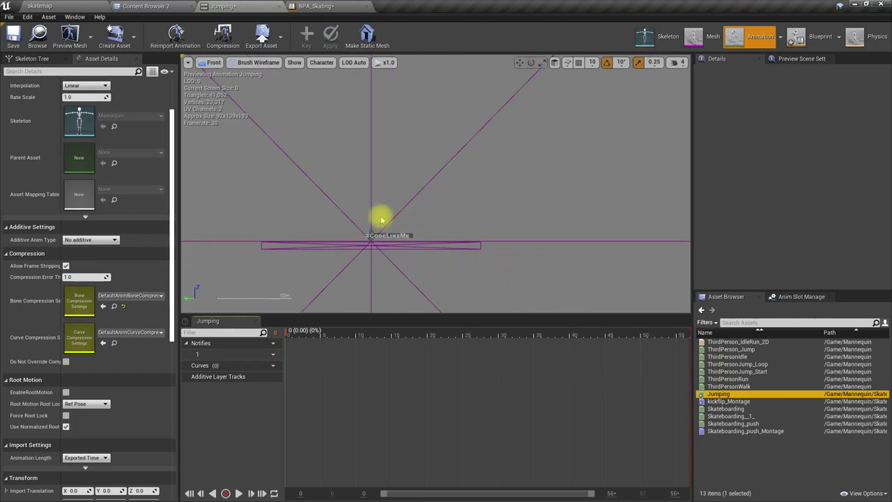
scroll(380, 259, up, 12)
right_drag(381, 260, 442, 163)
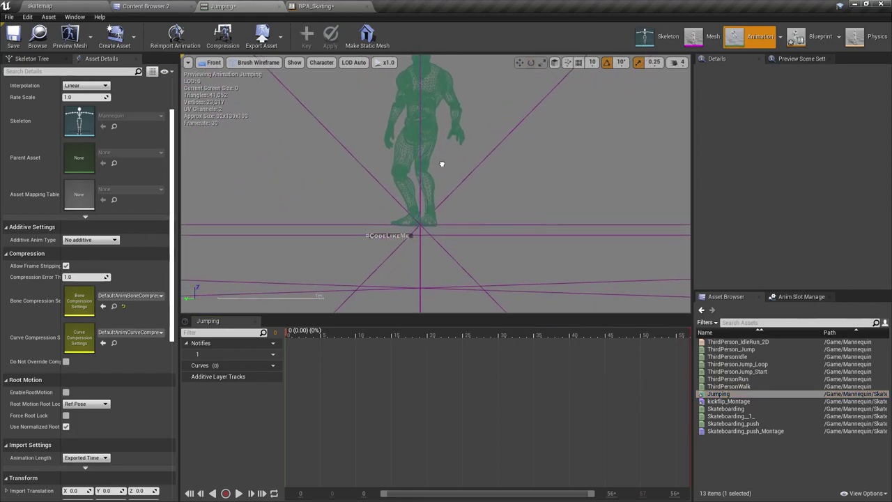
scroll(441, 196, up, 6)
mouse_move(435, 207)
right_down()
mouse_move(436, 197)
mouse_move(425, 197)
mouse_move(434, 193)
right_up()
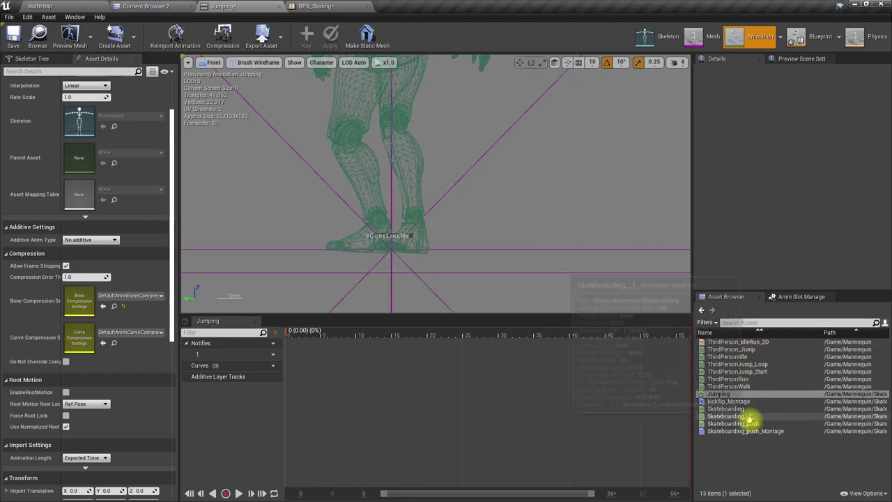
Compare foot height between the Skateboarding and Jumping animations and select the foot_r bone in Skateboarding
double_click(743, 409)
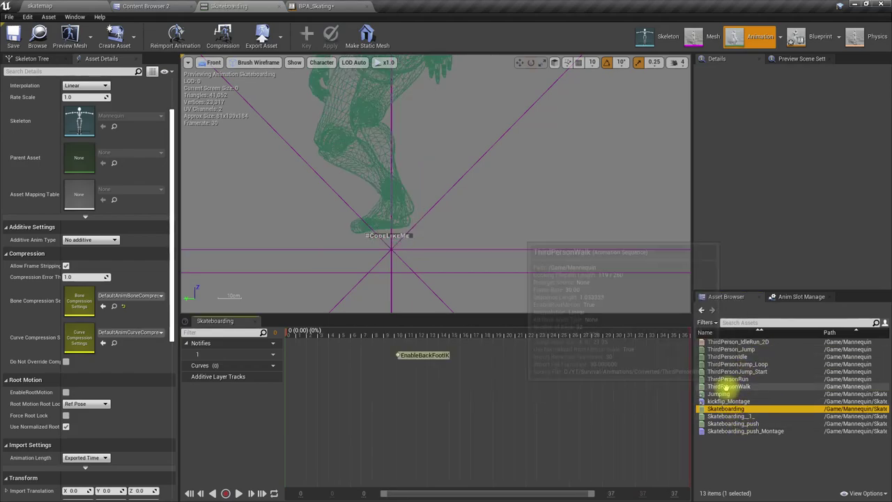
double_click(719, 394)
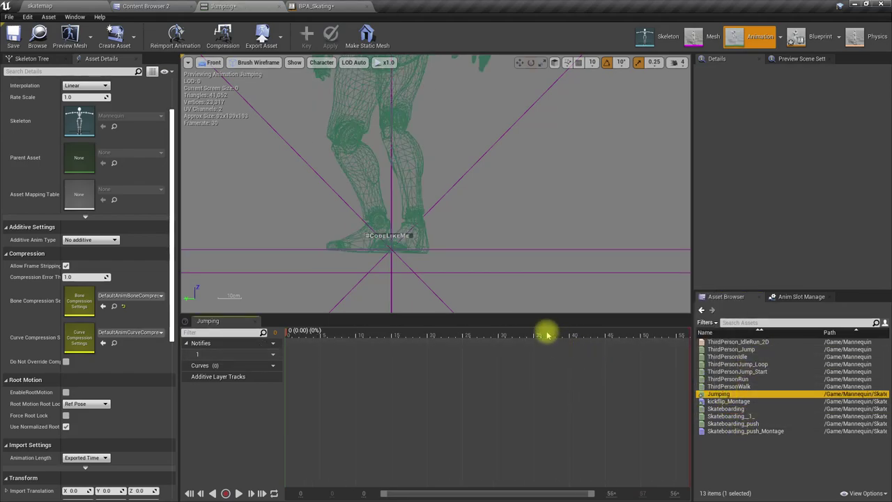
double_click(719, 408)
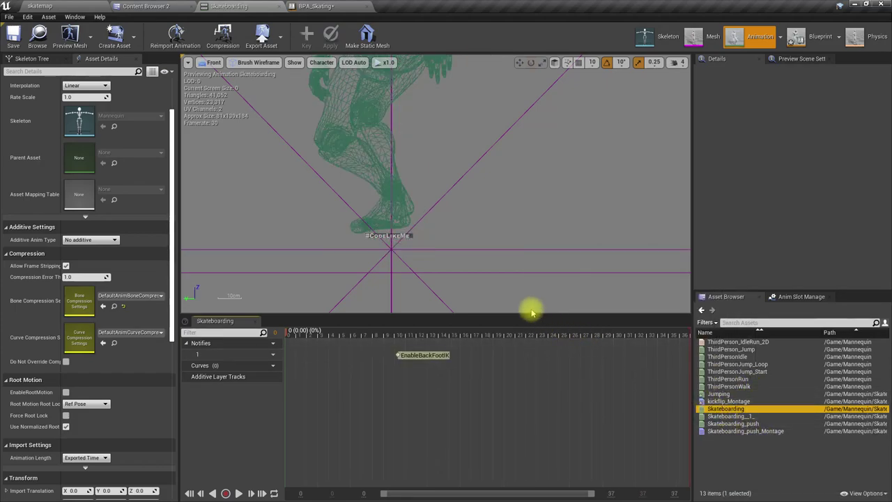
scroll(397, 237, up, 2)
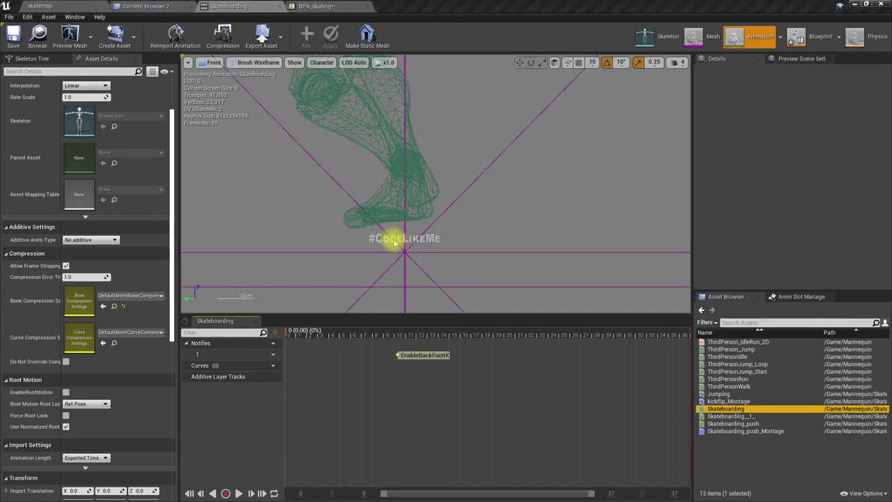
click(392, 240)
click(380, 239)
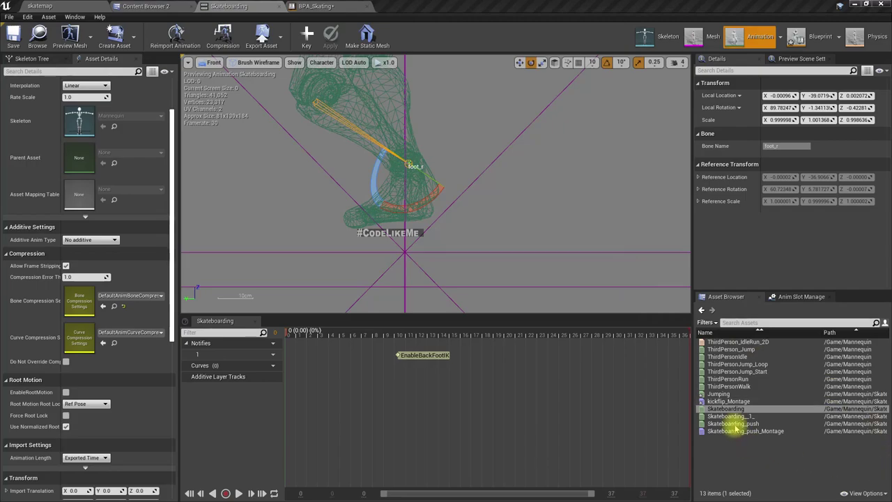
Open the Jumping animation and select the Pelvis bone in its skeleton hierarchy
double_click(735, 395)
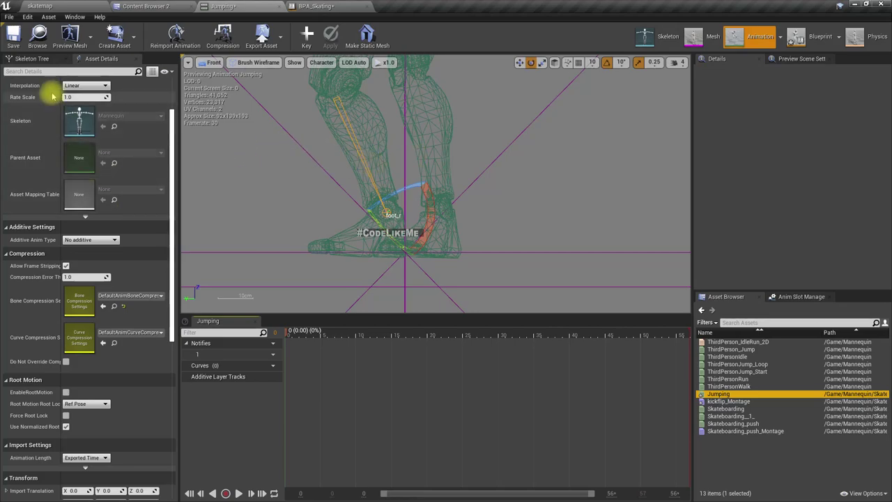
click(42, 59)
scroll(28, 93, up, 2)
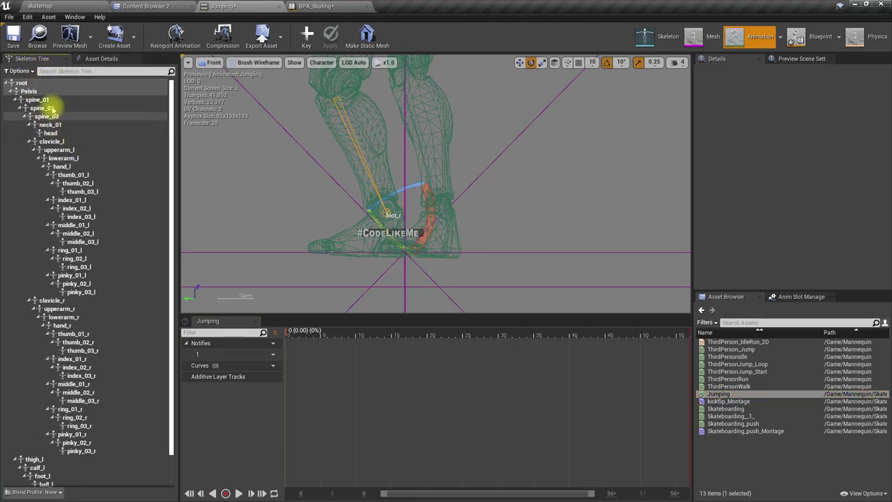
click(28, 91)
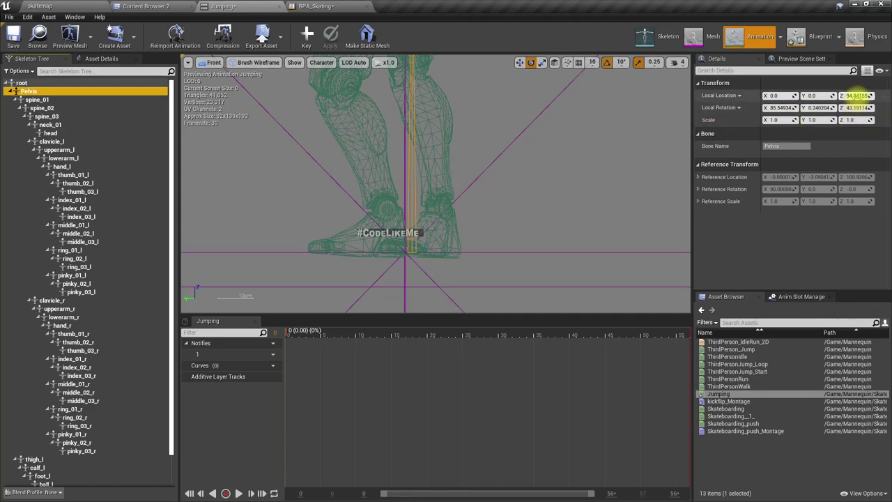
click(855, 108)
drag(856, 95, 842, 96)
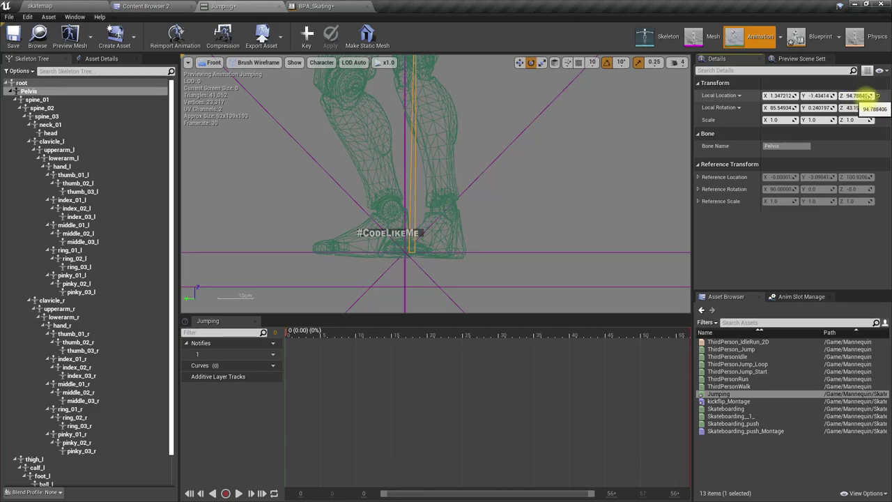
key(ctrl+z)
Raise the Pelvis bone to a local Z location of about 103.22, then key and apply the offset to the Jumping animation
drag(817, 96, 806, 95)
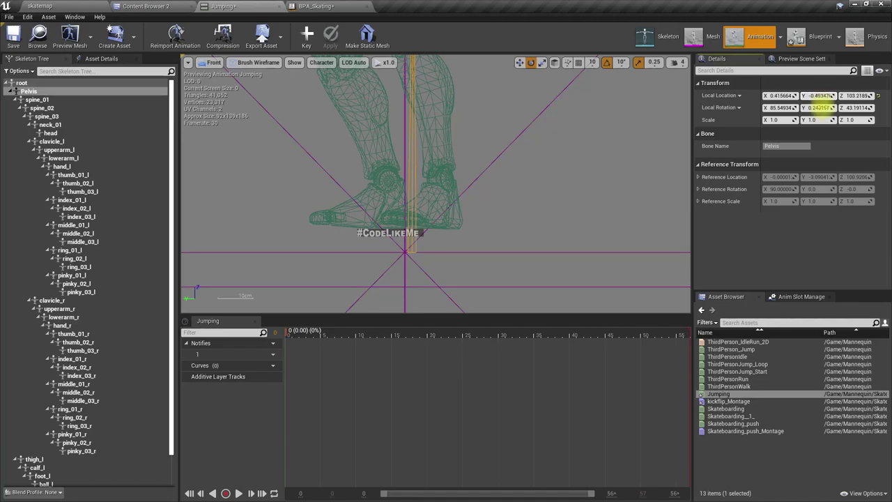
drag(820, 108, 820, 125)
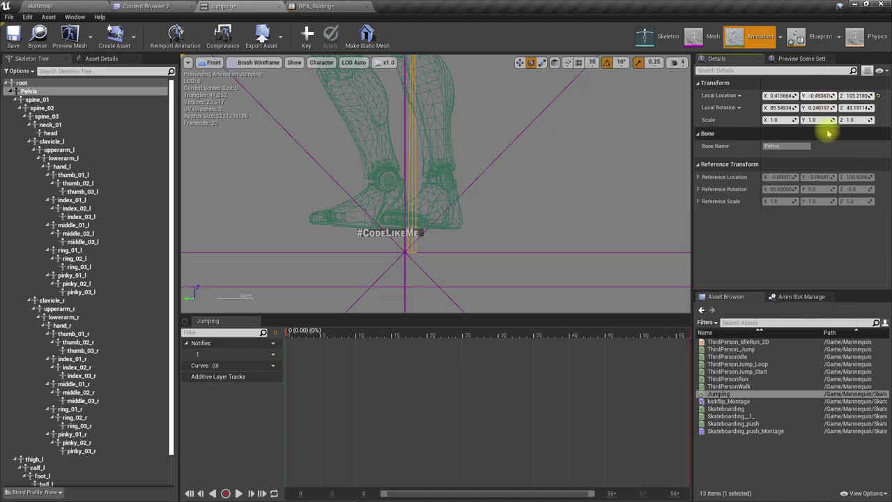
click(307, 35)
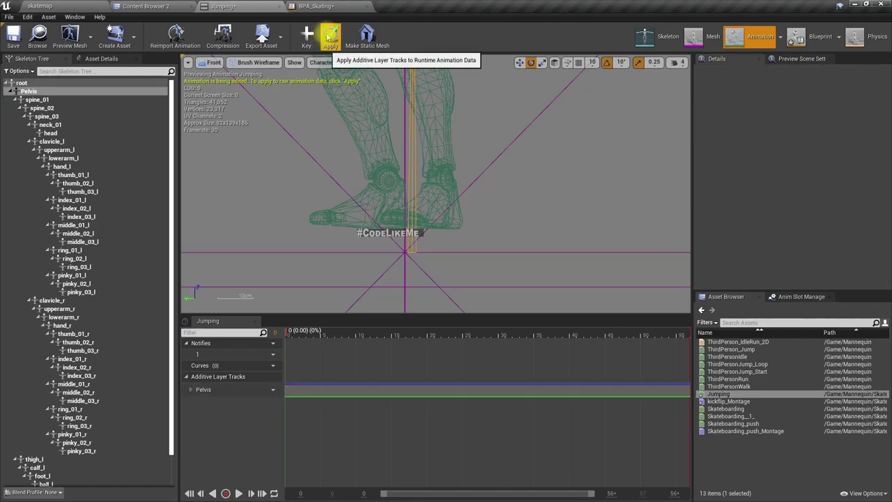
click(328, 36)
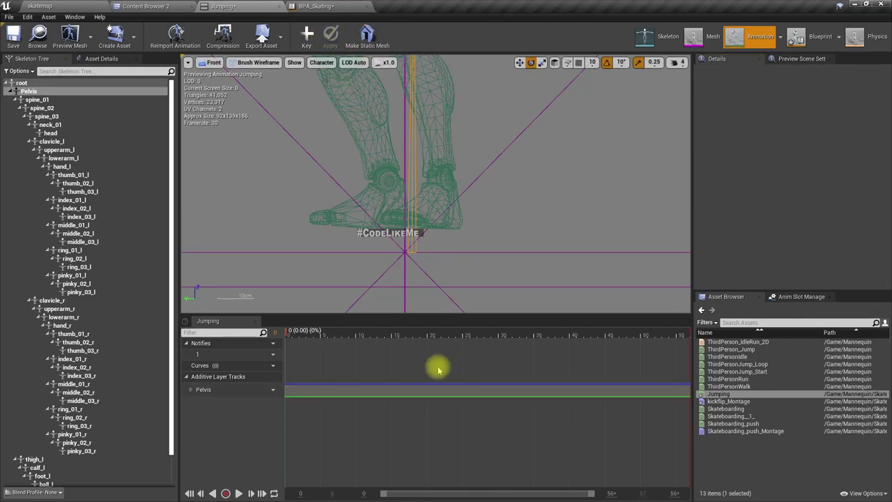
key(space)
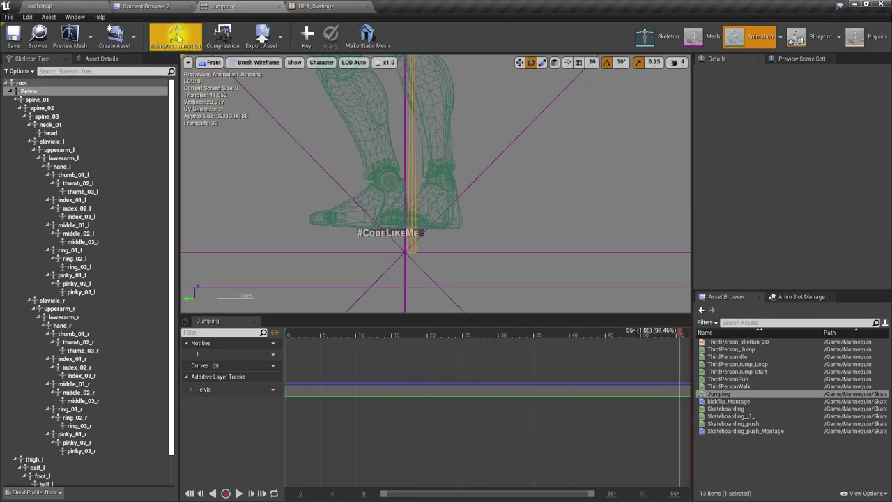
Play the skatemap level and make the skateboarder jump repeatedly to check how the adjusted Jumping animation blends with the riding pose
click(63, 5)
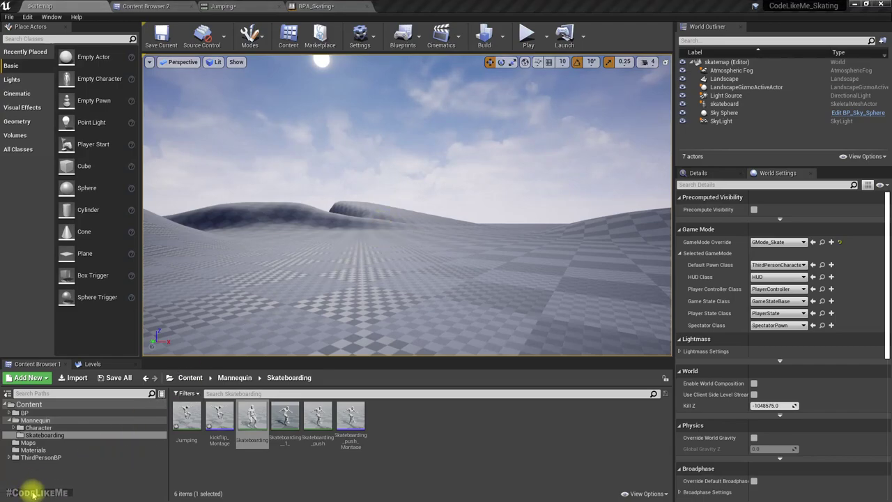
right_drag(198, 343, 185, 346)
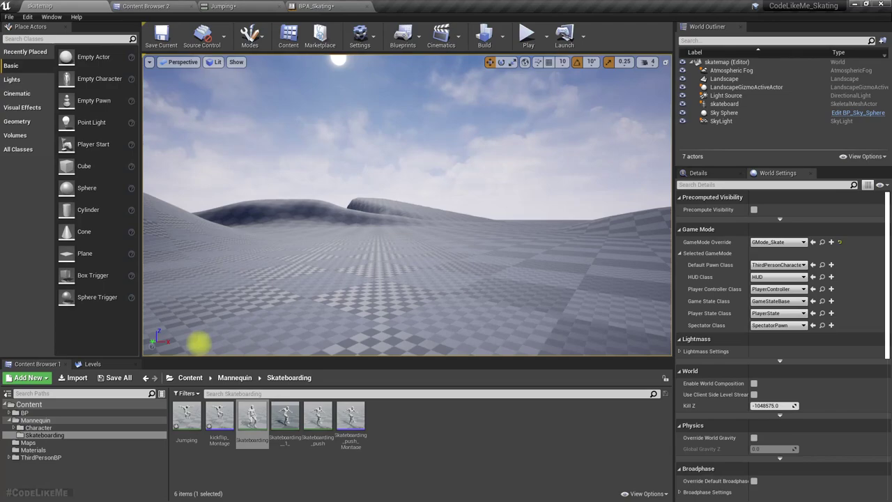
key(alt+p)
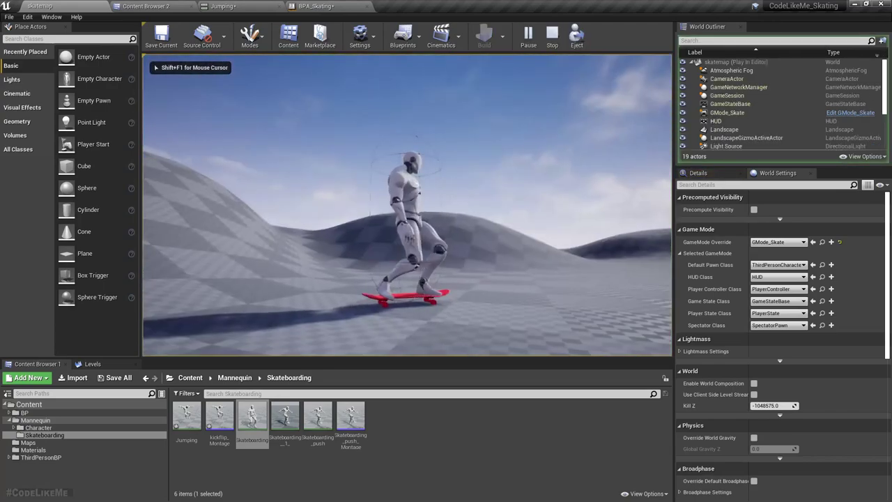
key(space)
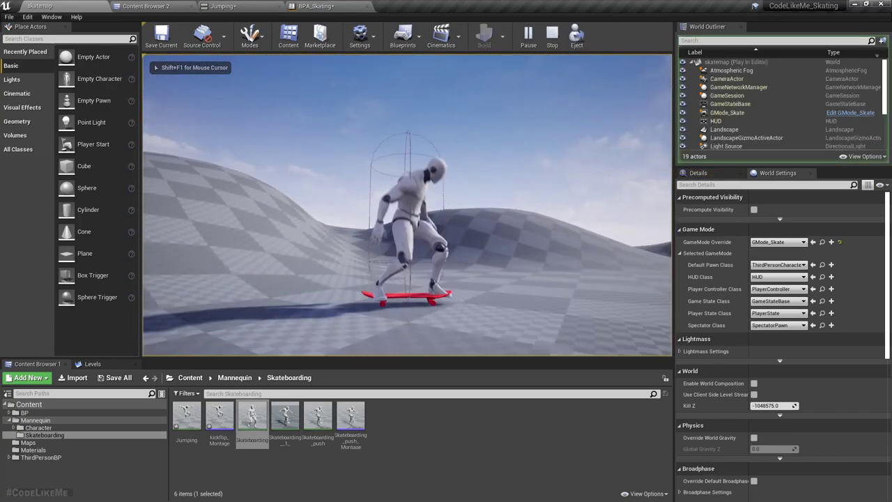
key(space)
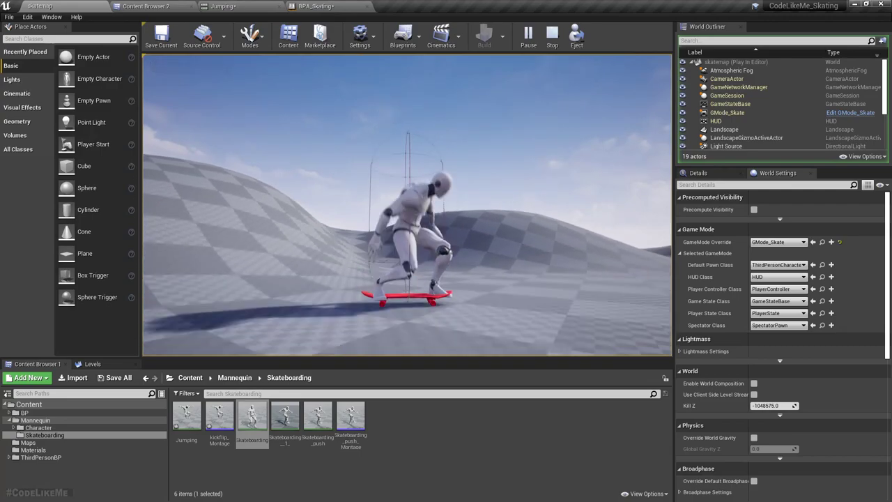
key(space)
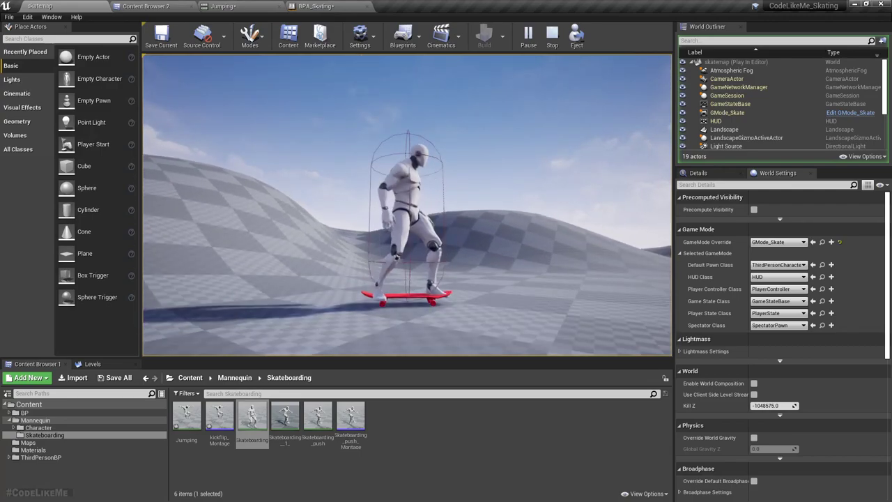
key(space)
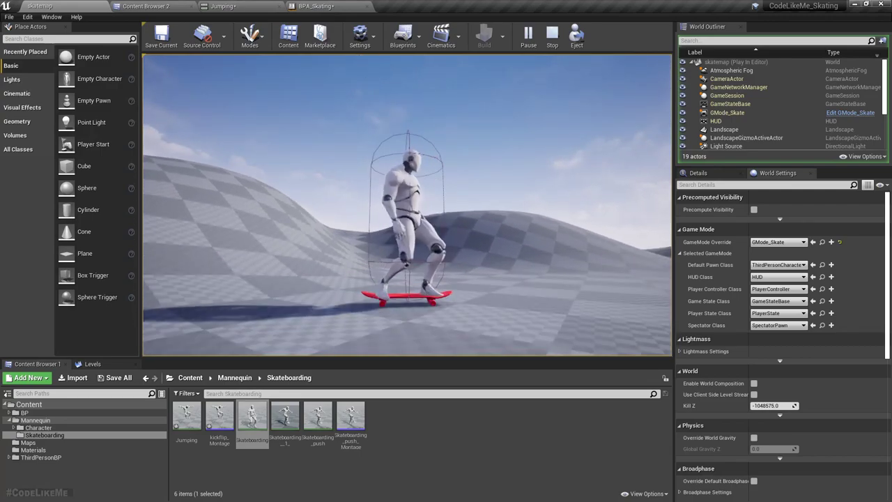
key(space)
key(Escape)
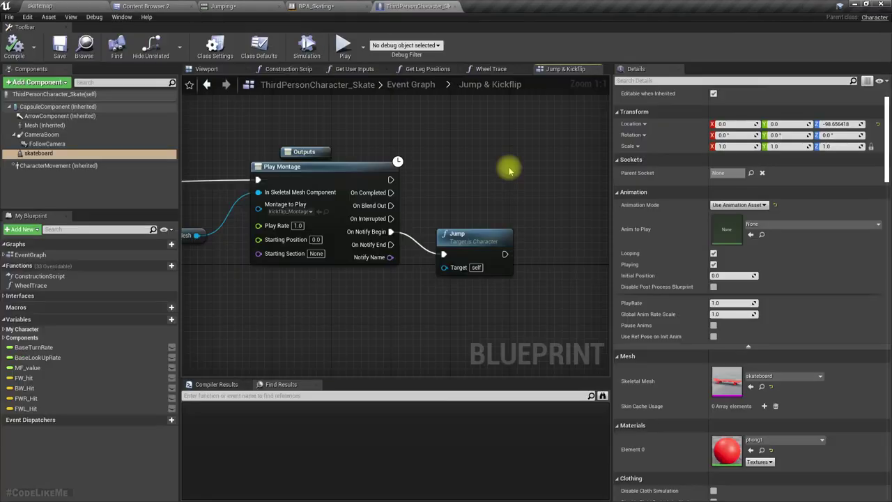
Locate the skateboard component's skeletal mesh in the content folder and open the skateboard_Anim animation stored beside it
right_drag(285, 311, 347, 292)
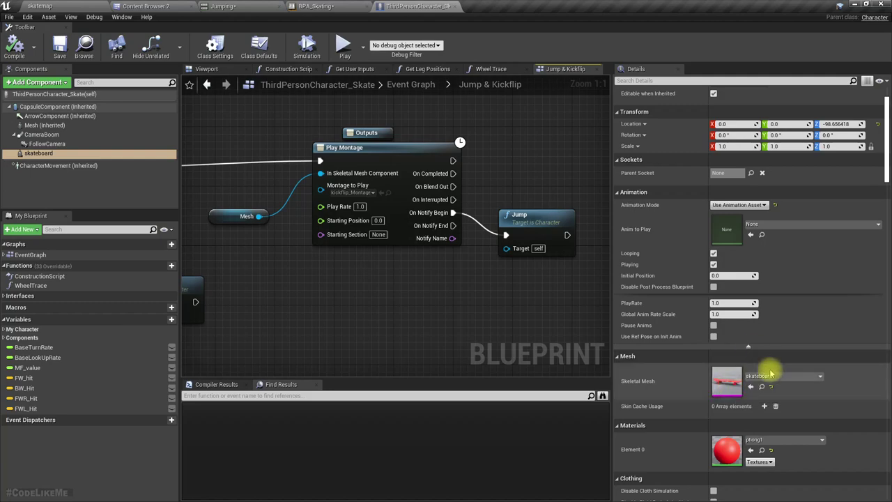
click(762, 386)
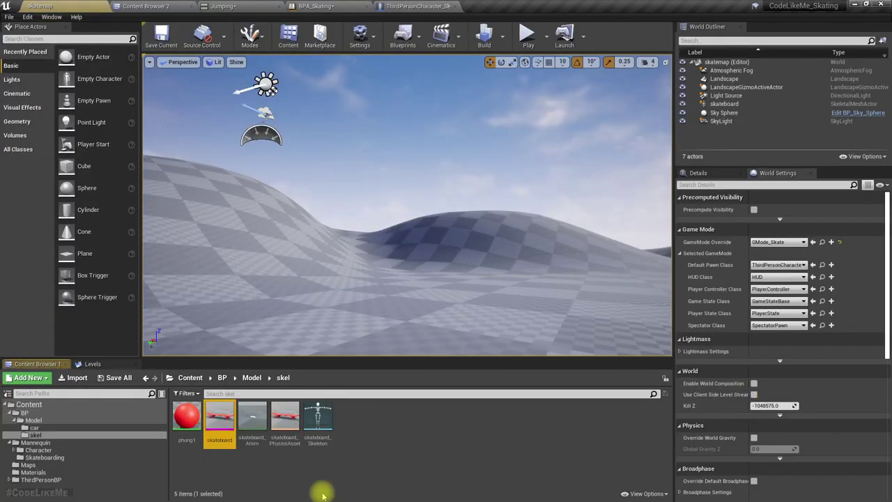
click(254, 425)
double_click(253, 425)
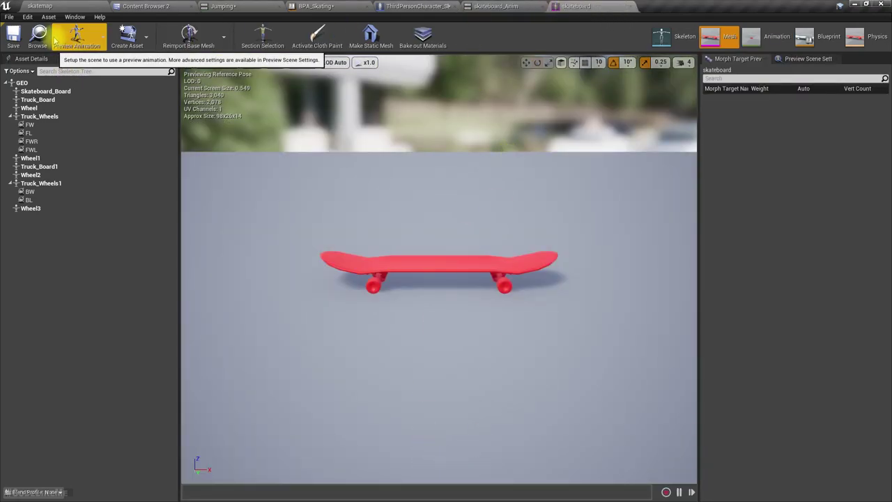
click(523, 5)
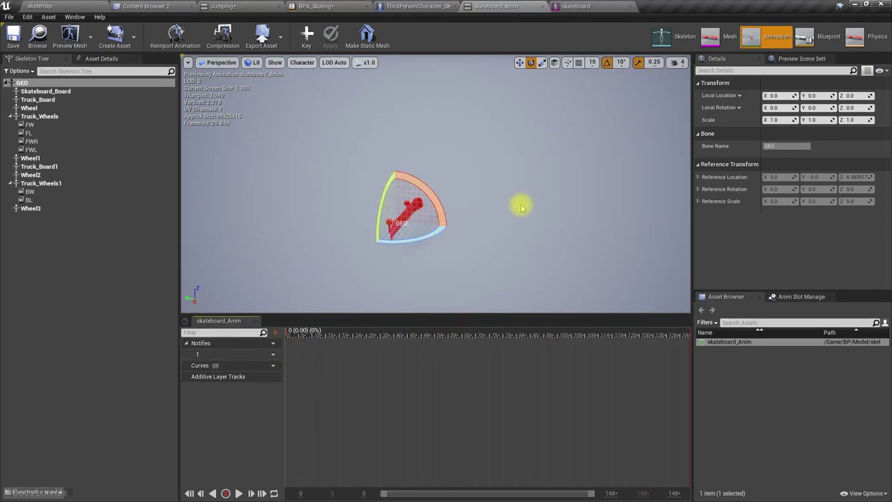
Rotate the skateboard's GEO root bone about 90° around its local X axis in skateboard_Anim
mouse_move(521, 208)
right_down()
mouse_move(391, 237)
mouse_move(445, 221)
mouse_move(425, 182)
mouse_move(384, 183)
mouse_move(446, 195)
mouse_move(432, 209)
mouse_move(474, 189)
mouse_move(509, 202)
right_up()
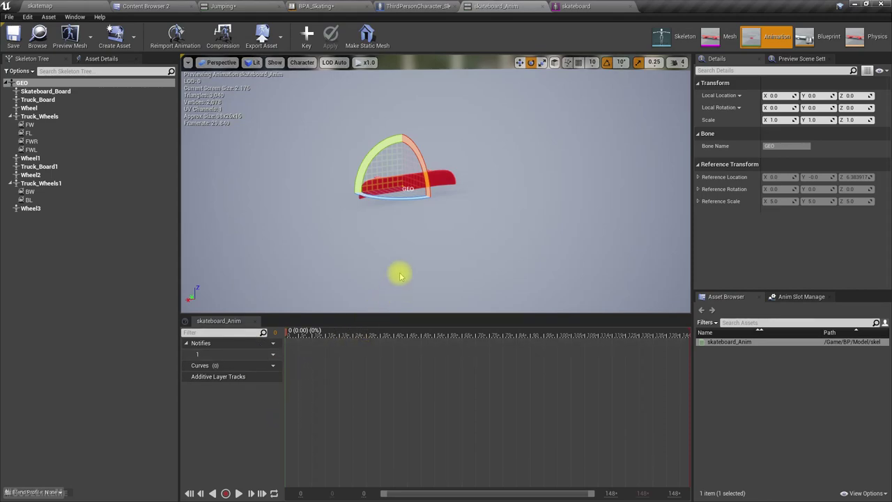
drag(422, 174, 373, 162)
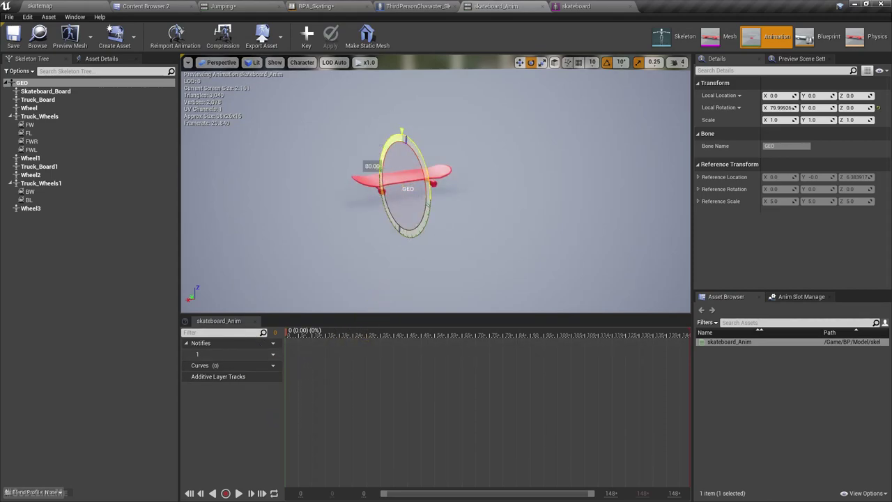
right_drag(458, 246, 517, 301)
key(w)
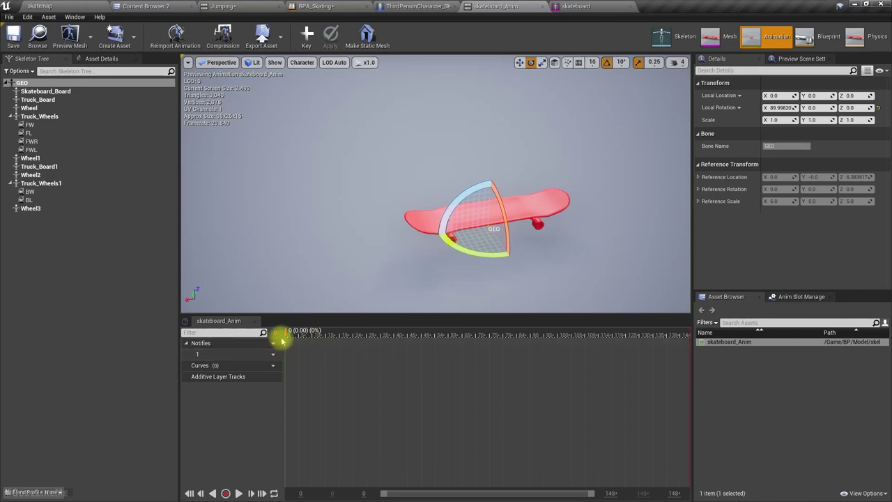
Examine the length and asset details of skateboard_Anim, with the timeline's time format set to Frames
drag(287, 335, 287, 313)
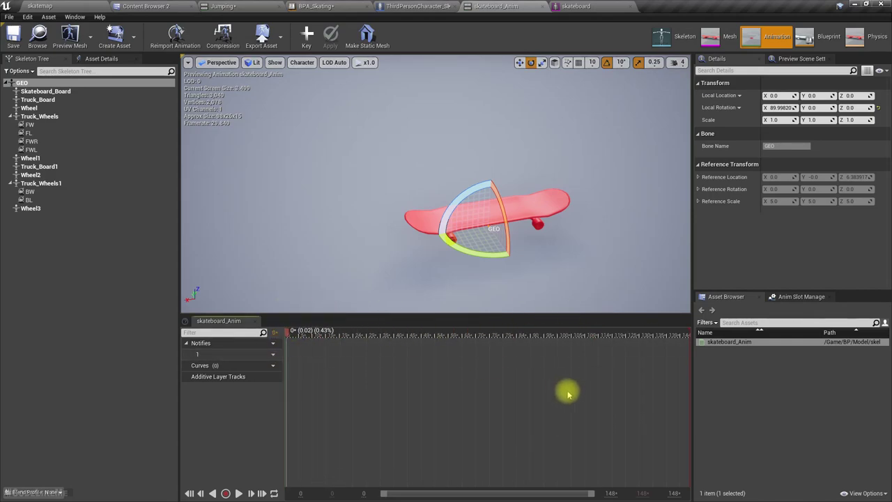
scroll(568, 395, down, 3)
scroll(574, 395, up, 2)
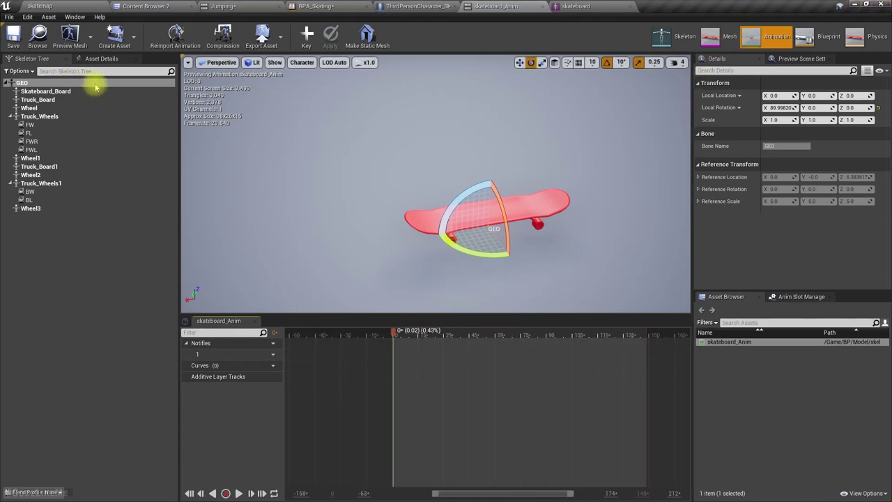
click(101, 58)
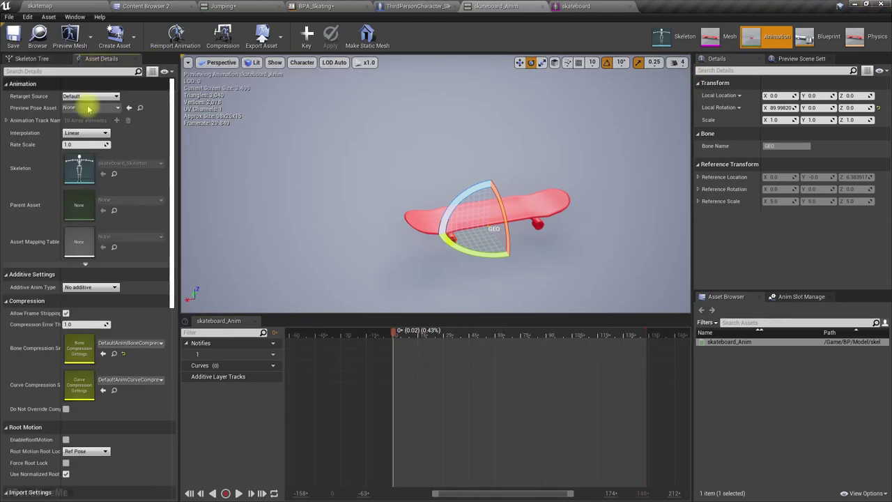
click(422, 404)
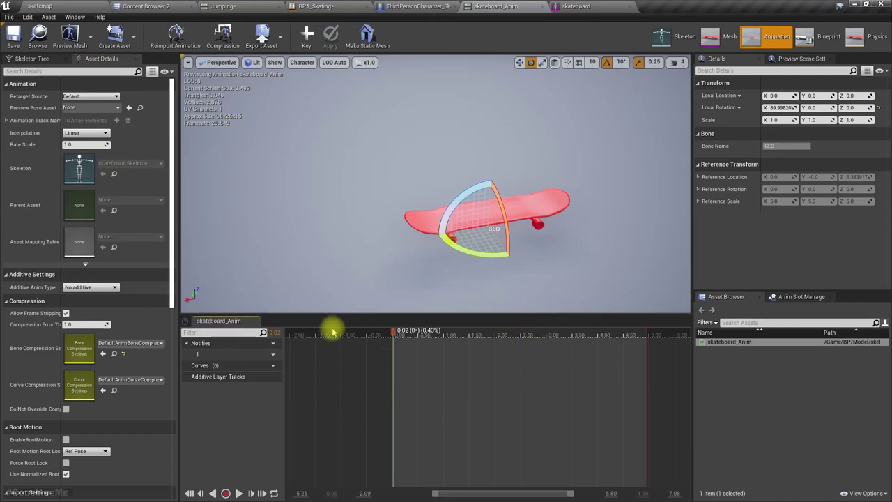
right_click(602, 335)
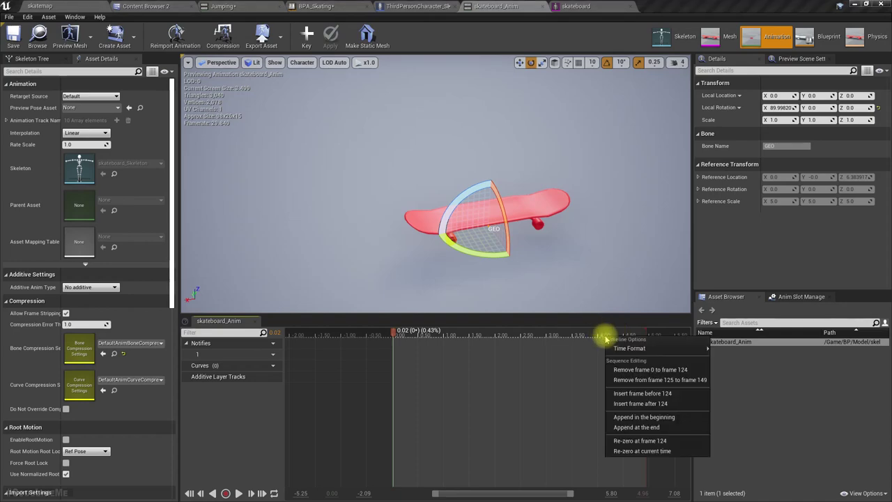
mouse_move(669, 347)
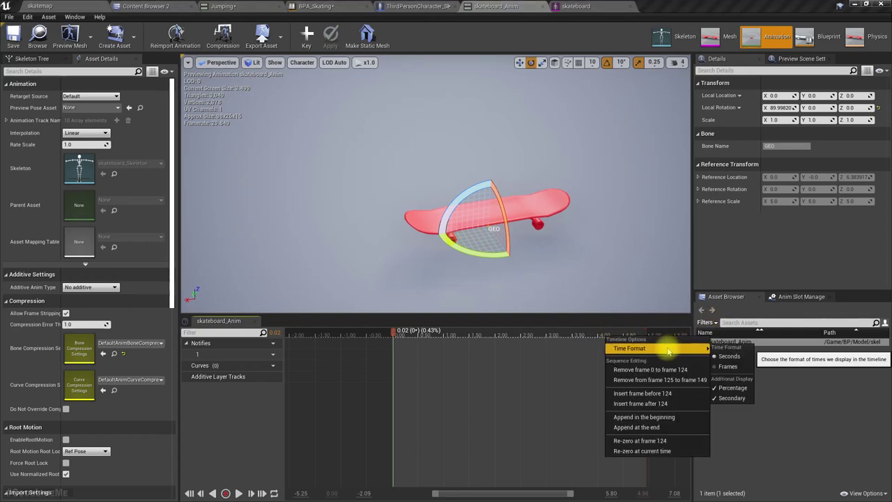
click(737, 366)
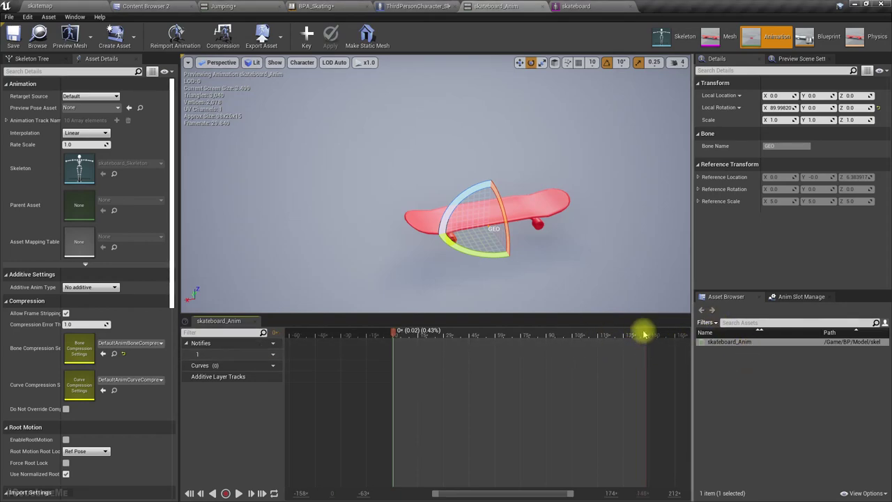
drag(645, 332, 558, 340)
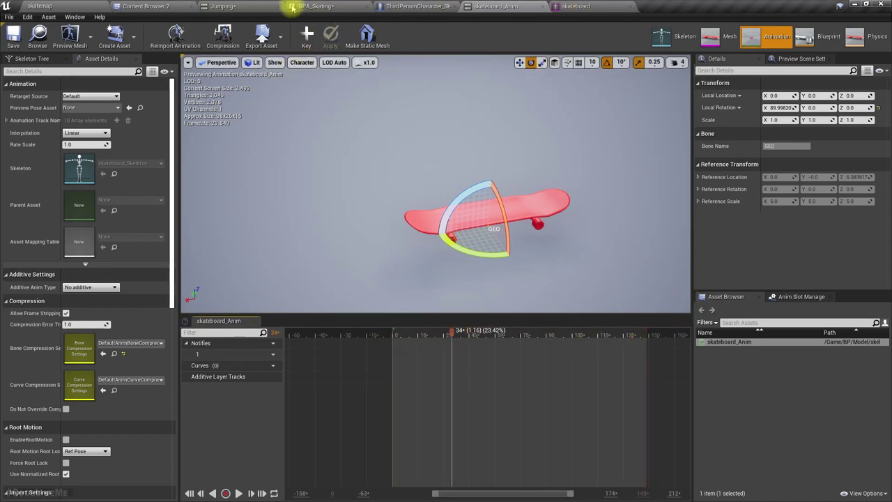
Check the last frame of the Jumping animation and trim skateboard_Anim to match by removing frames 58 to 149
click(265, 6)
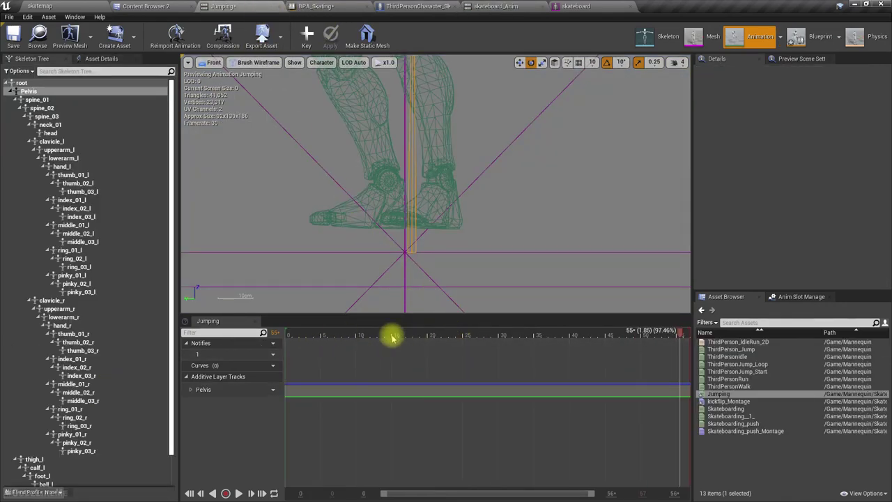
drag(290, 329, 728, 243)
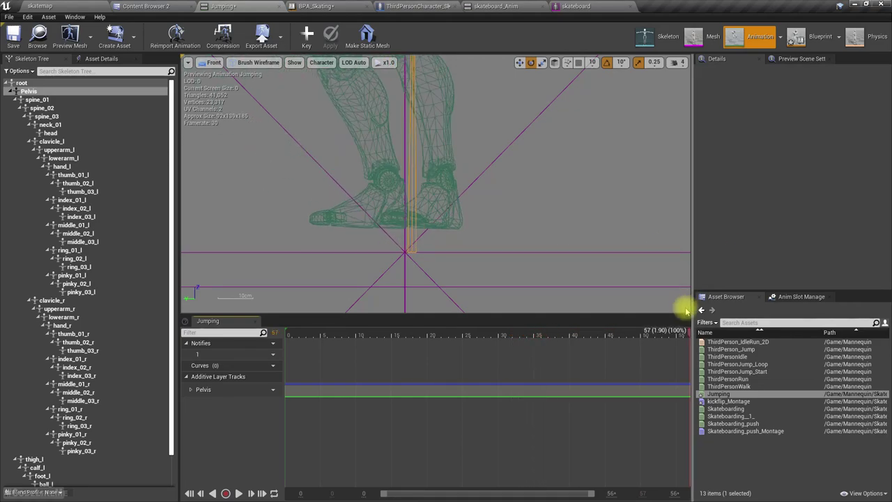
click(513, 6)
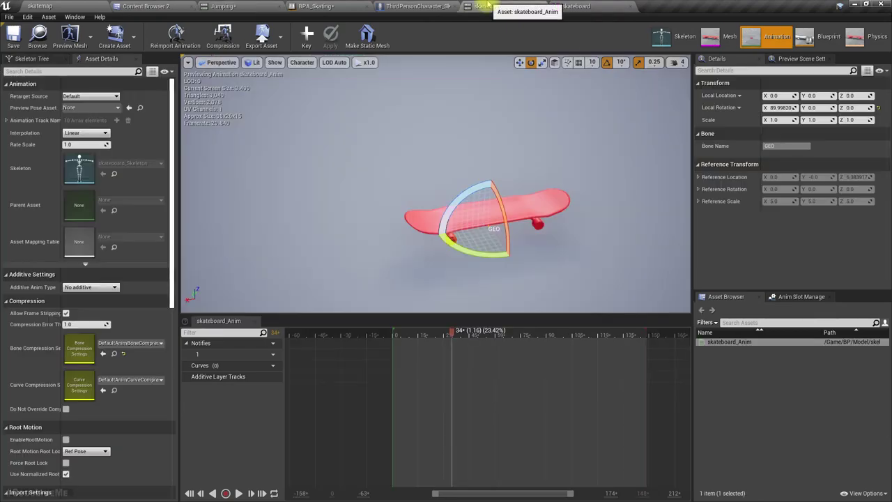
right_click(586, 335)
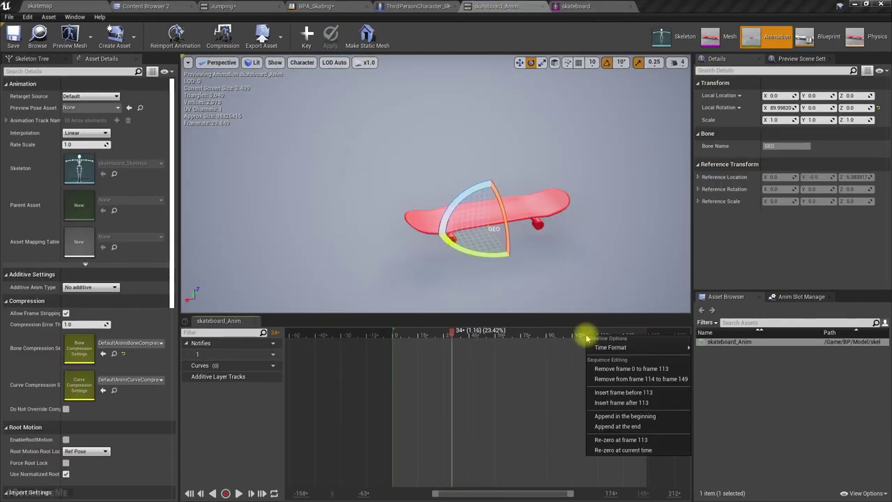
drag(443, 336, 495, 331)
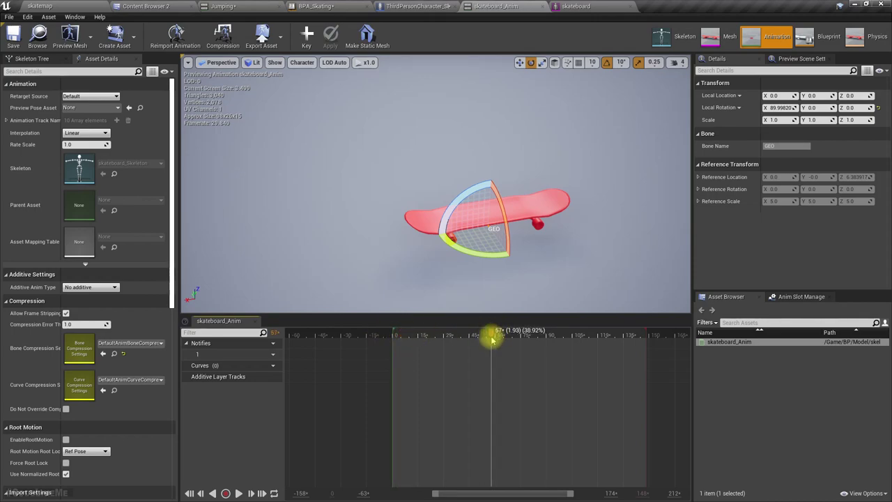
right_click(498, 340)
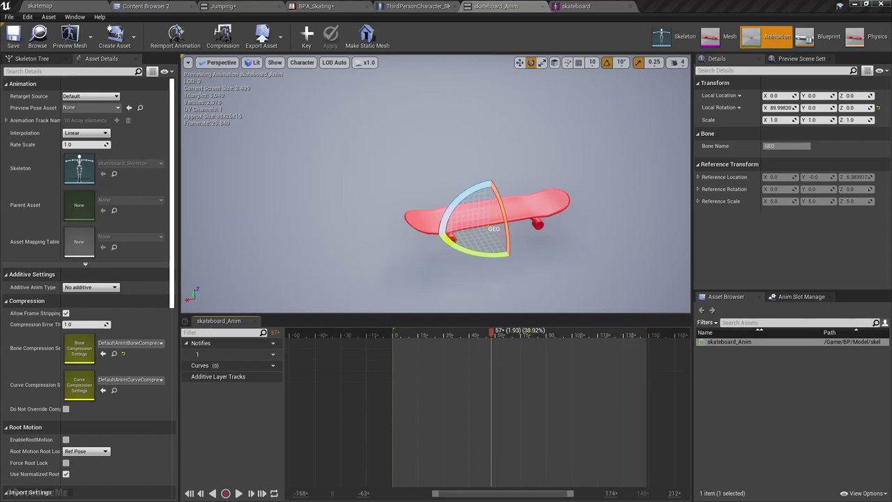
key(Escape)
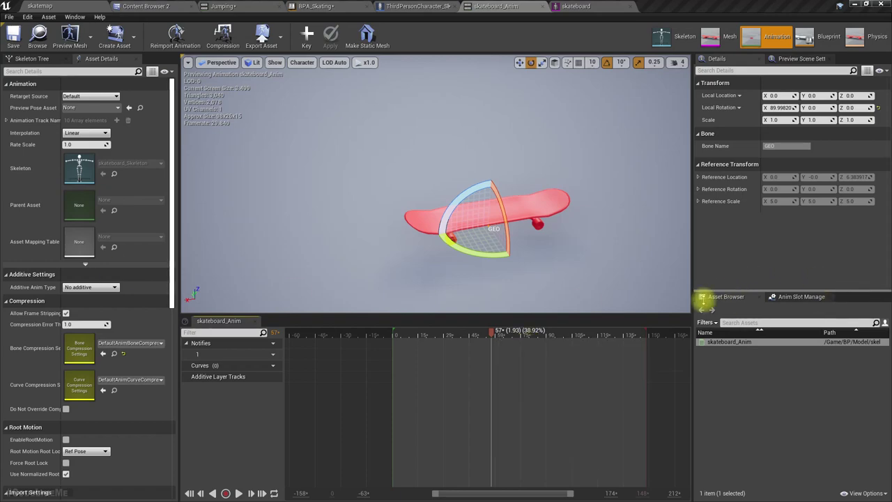
right_click(491, 340)
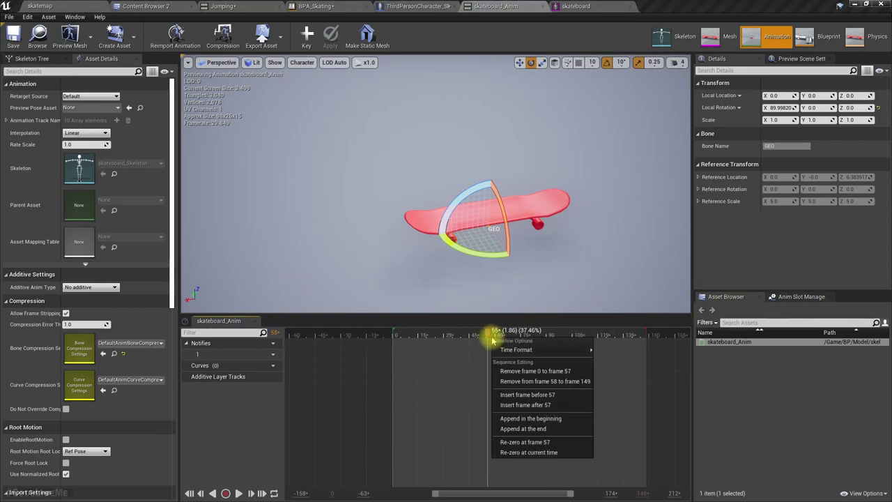
click(533, 381)
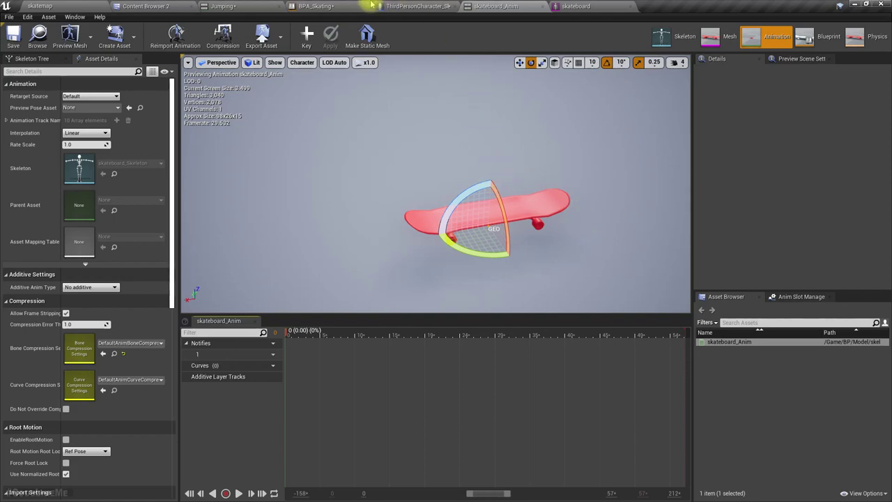
Rename the skateboard_Anim asset in the skel folder as kickflip
click(37, 38)
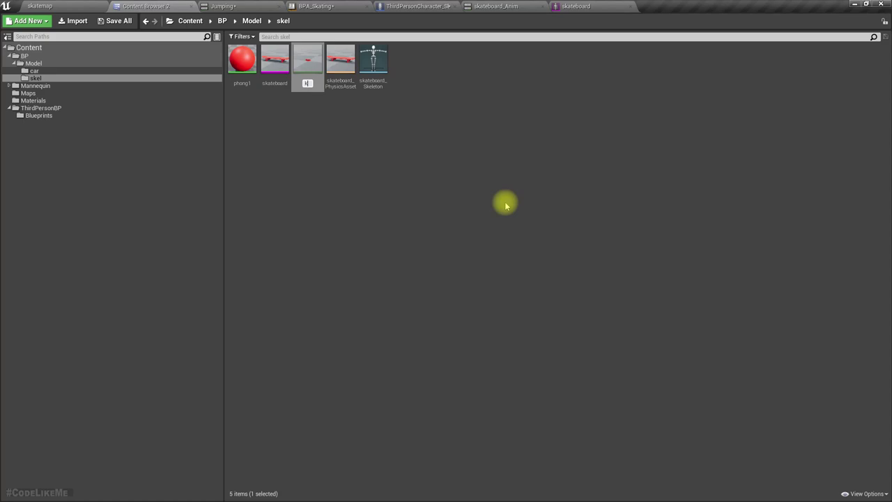
key(Return)
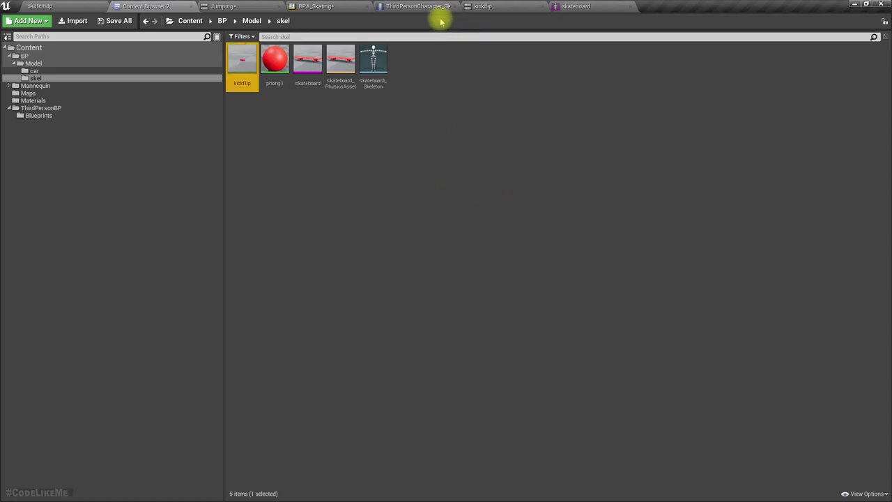
In ThirdPersonCharacter_Skate's Jump & Kickflip graph, move the Outputs node away and shift the Play Montage nodes to make room after InputAction Jump
click(418, 6)
right_drag(312, 265, 356, 304)
scroll(418, 294, down, 3)
right_drag(267, 232, 384, 234)
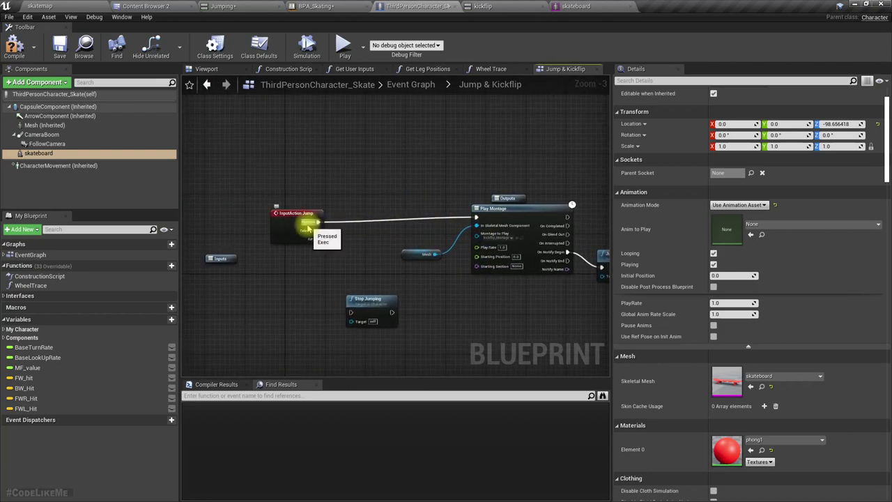
right_drag(362, 189, 292, 179)
drag(415, 197, 363, 128)
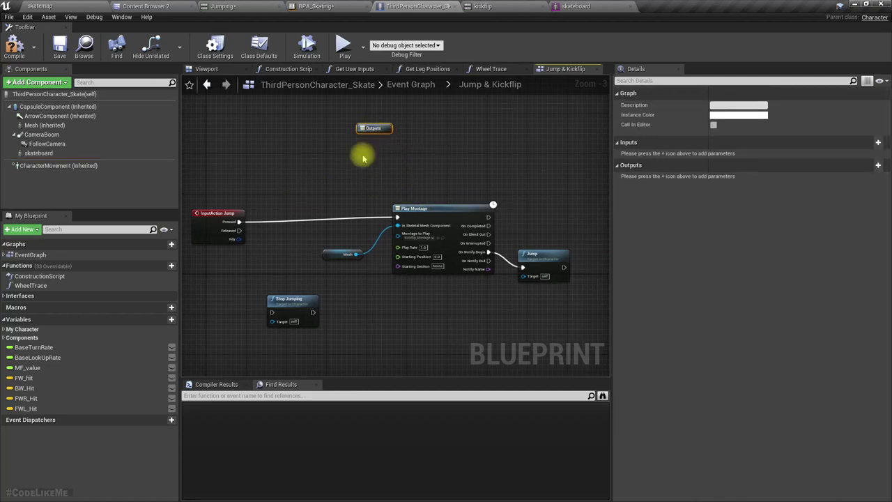
drag(333, 206, 528, 274)
drag(429, 207, 500, 209)
Add a skateboard component reference to the Jump & Kickflip graph with a Play Animation node targeting it
drag(40, 152, 310, 174)
text(play anim)
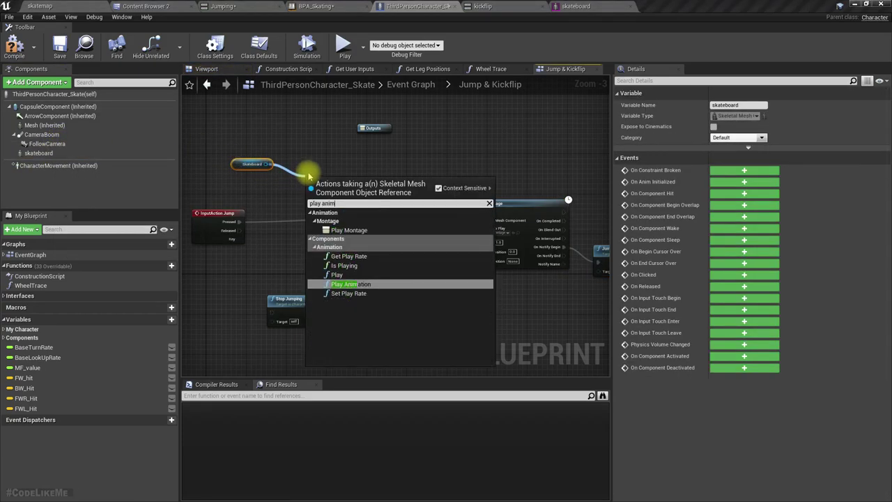
key(Down)
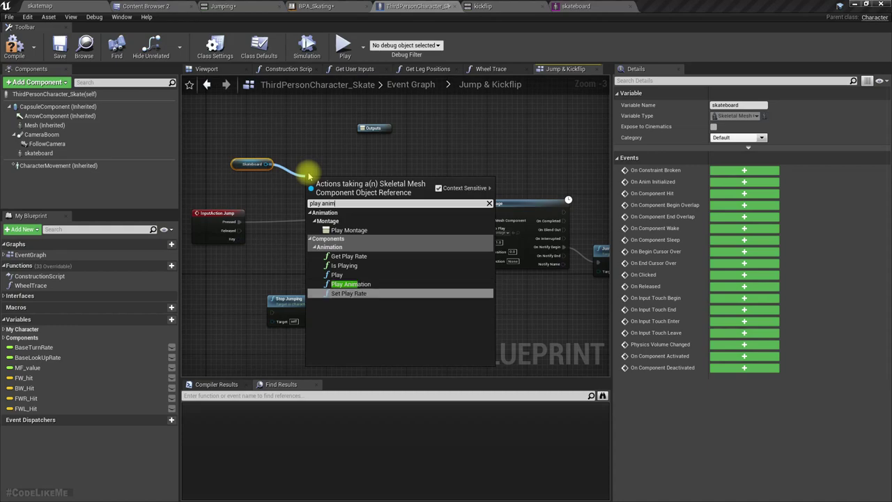
key(Up)
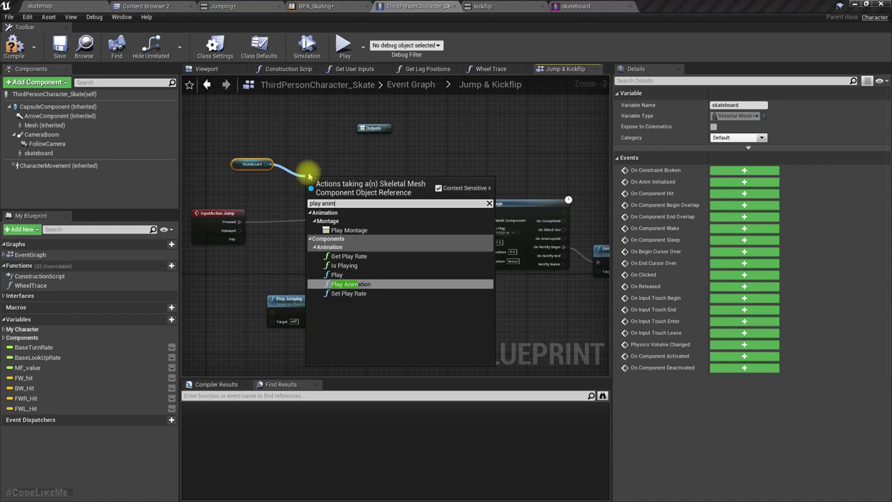
key(Up)
key(Up)
key(Up)
key(Up)
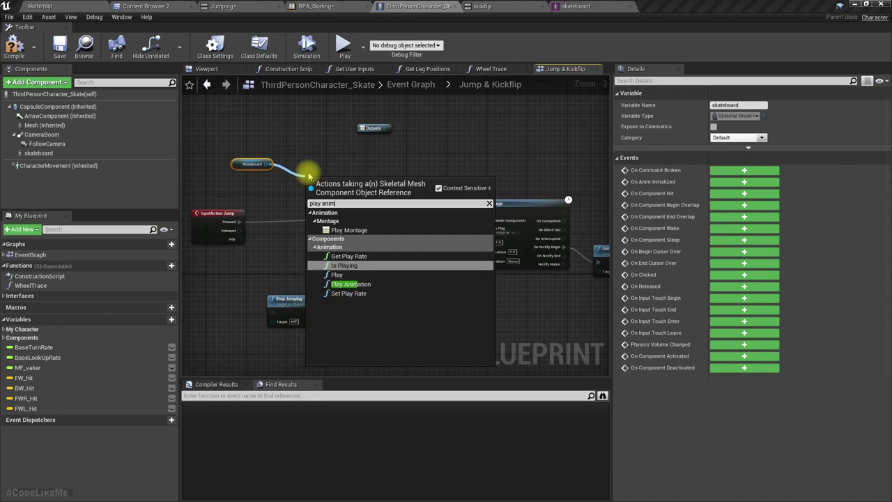
key(Down)
key(Down)
key(Down)
key(Down)
key(Return)
Wire Play Animation between InputAction Jump's Pressed output and Play Montage, and set its New Anim to Play to kickflip
scroll(272, 213, up, 3)
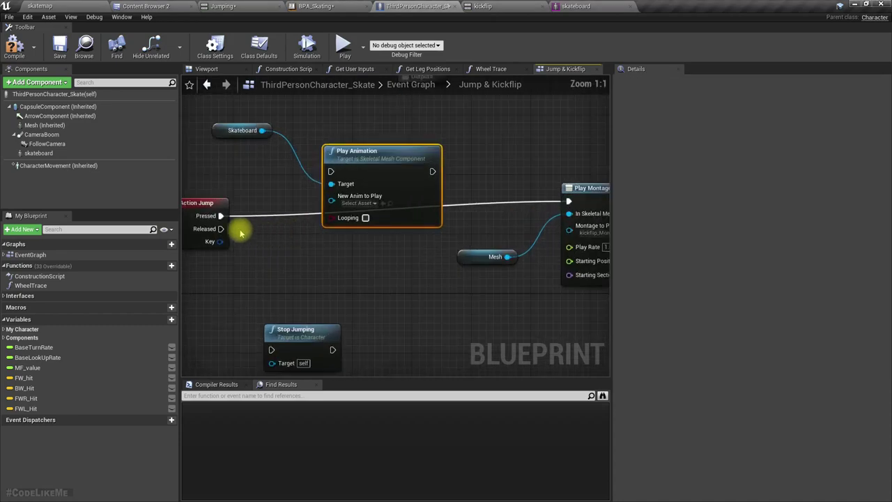
drag(212, 220, 340, 174)
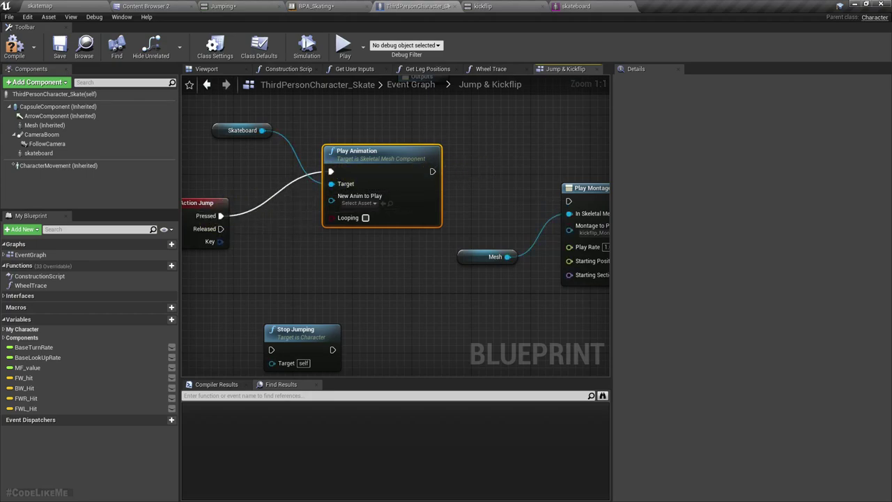
right_drag(438, 167, 361, 175)
drag(358, 178, 492, 209)
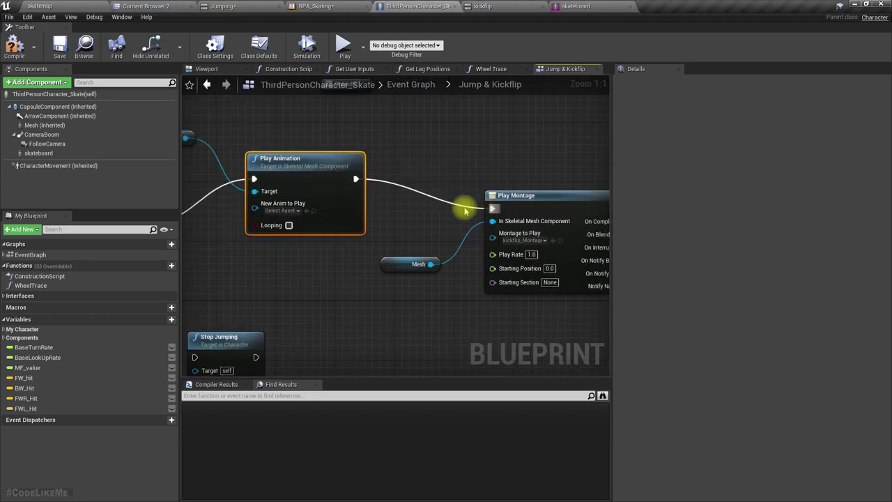
click(282, 210)
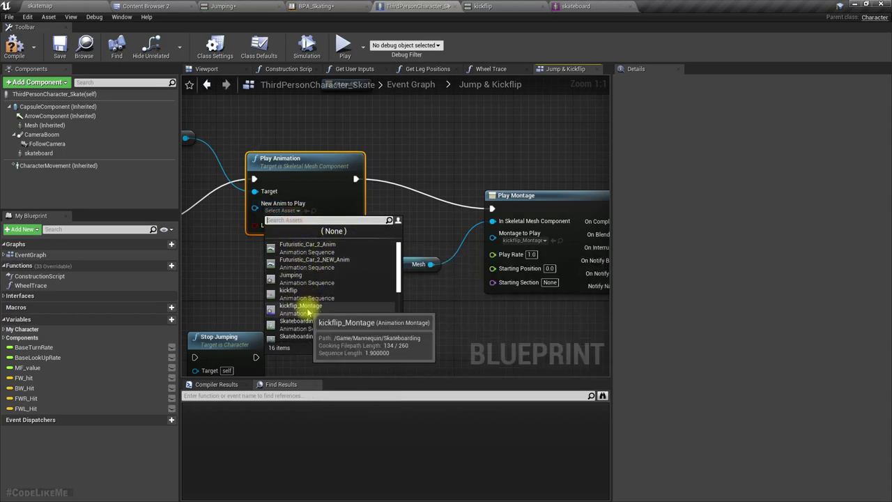
click(291, 293)
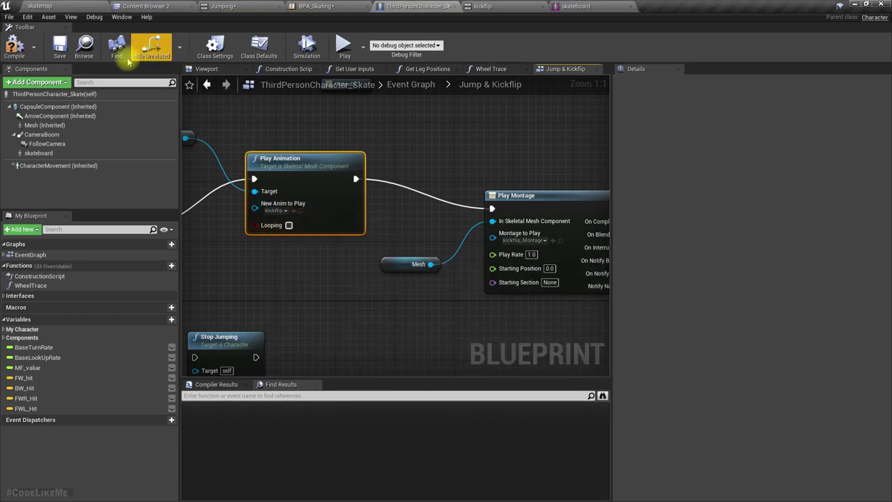
Play-test the skatemap level to check how the skateboard animation plays with the character's jump
click(67, 5)
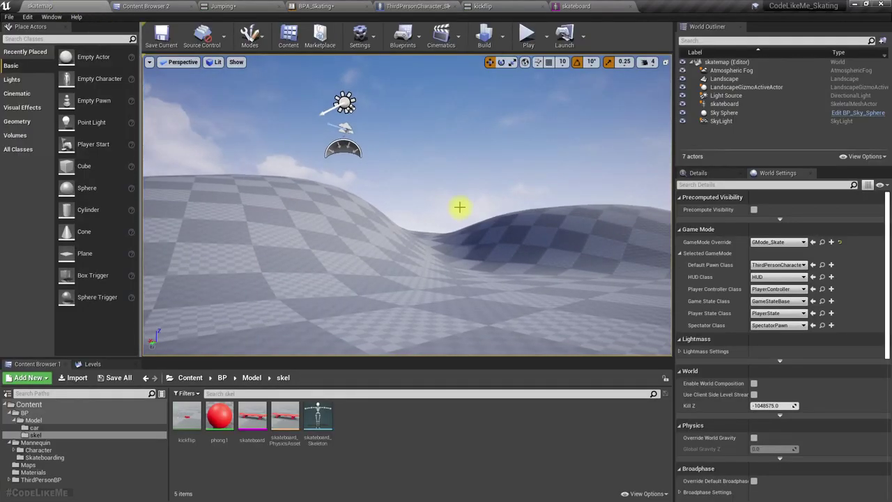
key(alt+p)
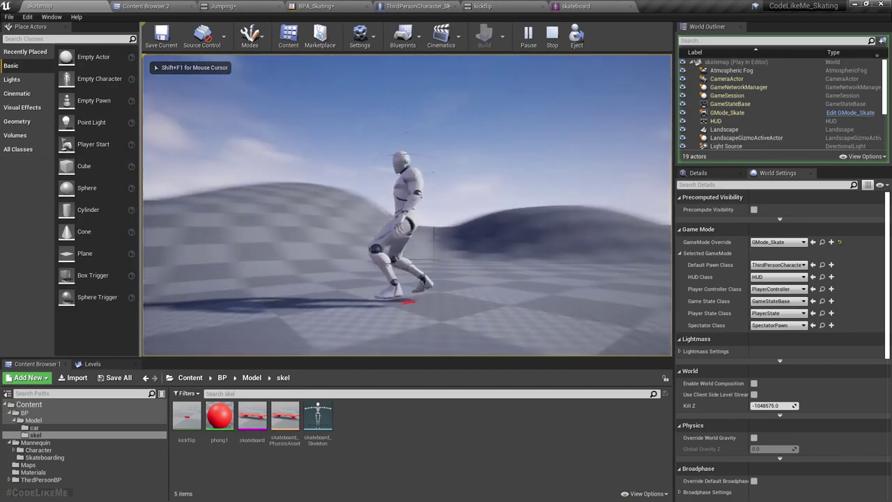
key(Escape)
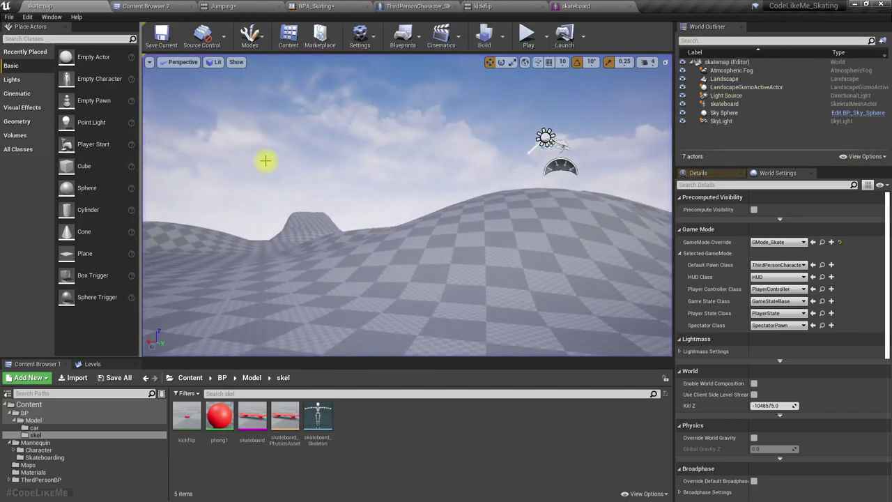
Set the kickflip animation's Import Uniform Scale to 5.0, matching the skateboard mesh, and reimport the animation
click(482, 6)
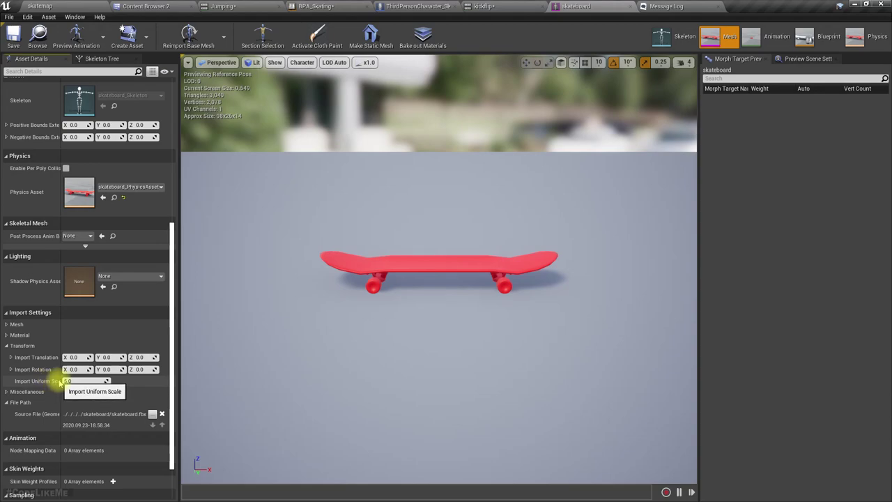
click(528, 7)
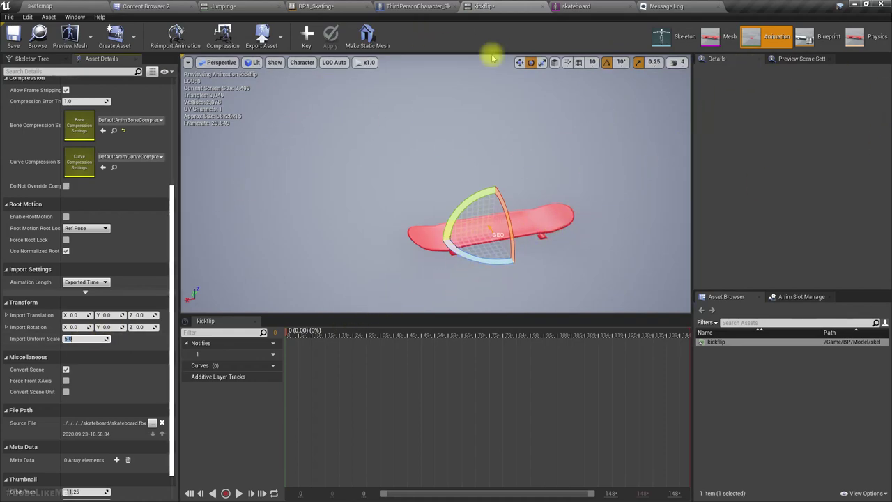
click(175, 36)
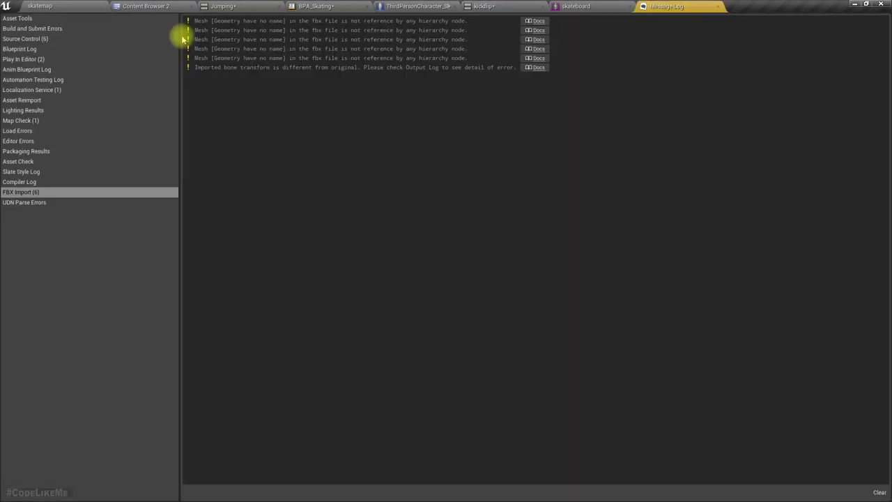
click(491, 6)
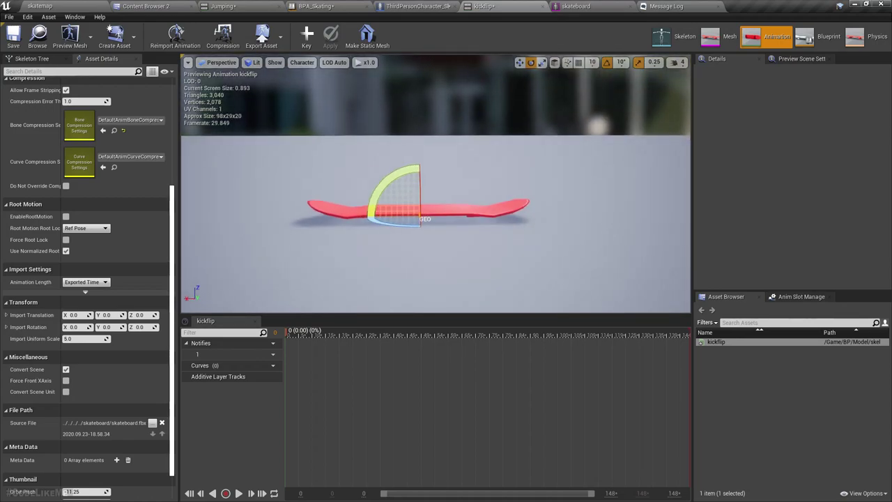
Play-test skatemap again to check the reimported skateboard animation's size and orientation during the jump
click(42, 6)
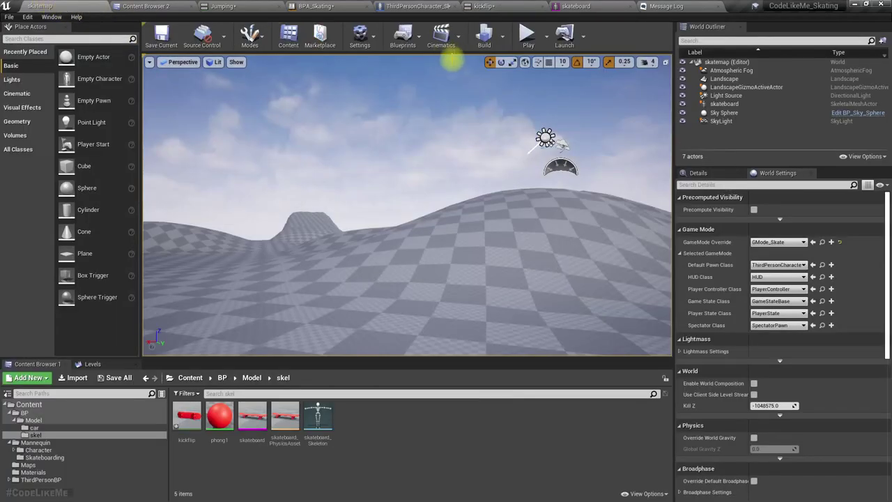
click(521, 39)
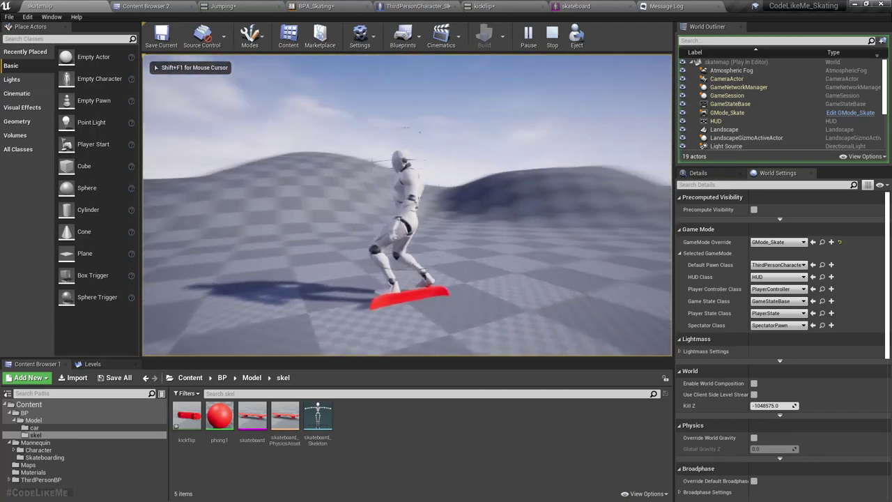
key(Escape)
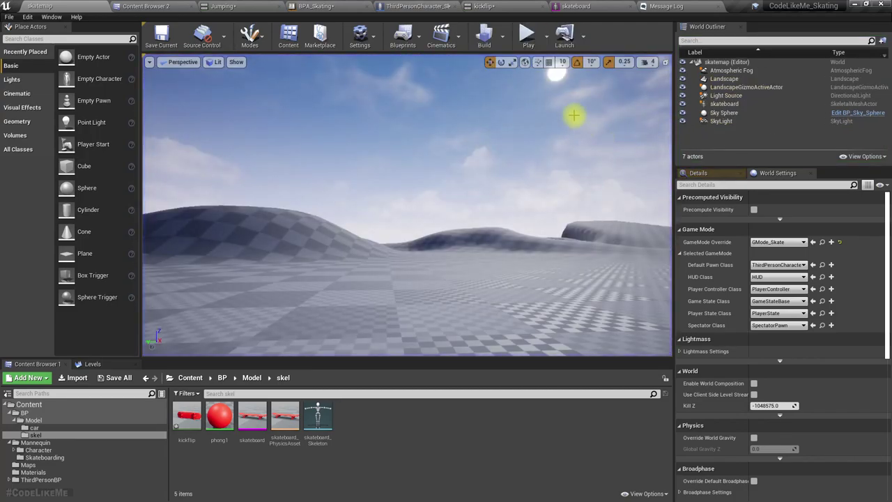
Examine the kickflip animation's preview and asset details, and place kickflip in the skatemap level to inspect its orientation
click(491, 6)
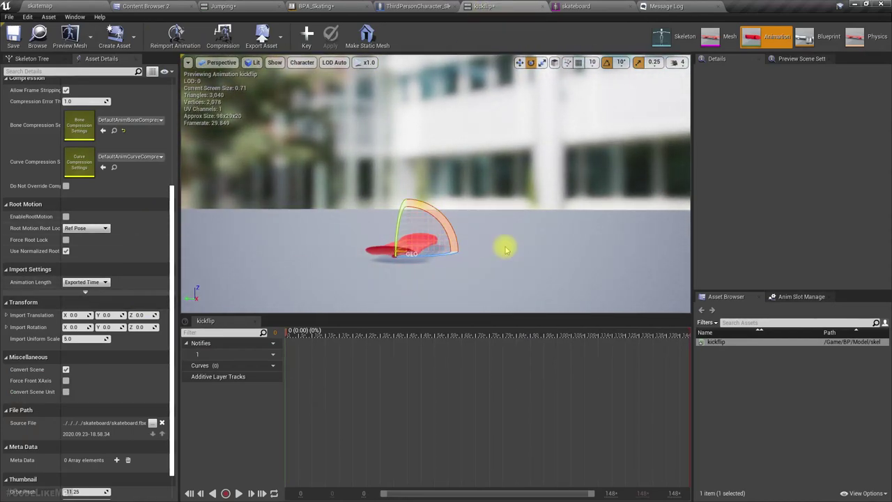
mouse_move(506, 248)
right_down()
mouse_move(411, 244)
mouse_move(502, 244)
mouse_move(505, 307)
mouse_move(509, 248)
right_up()
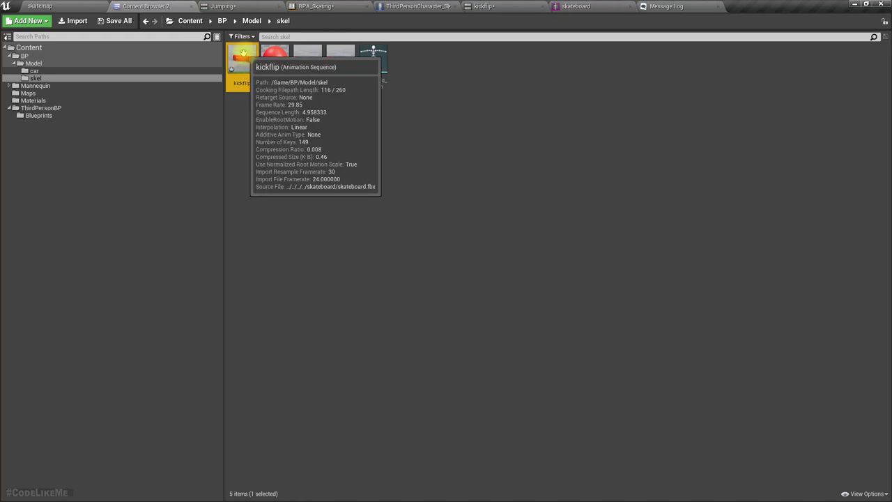
click(364, 181)
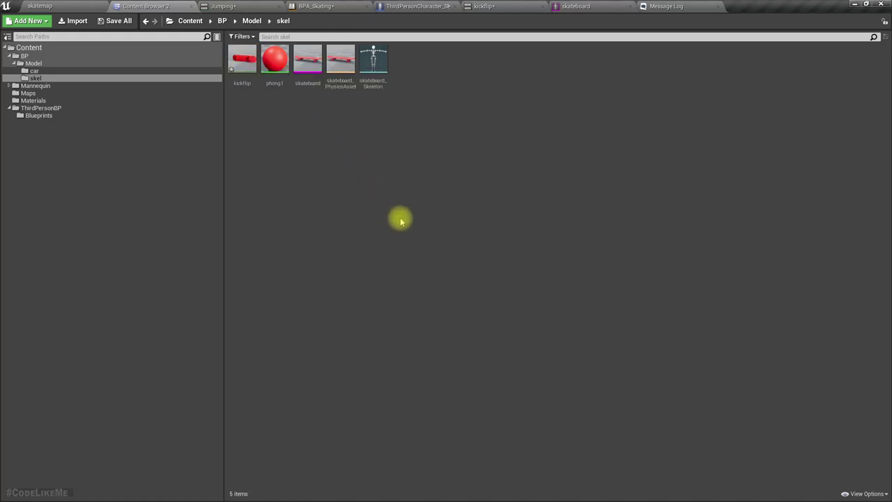
drag(243, 77, 401, 330)
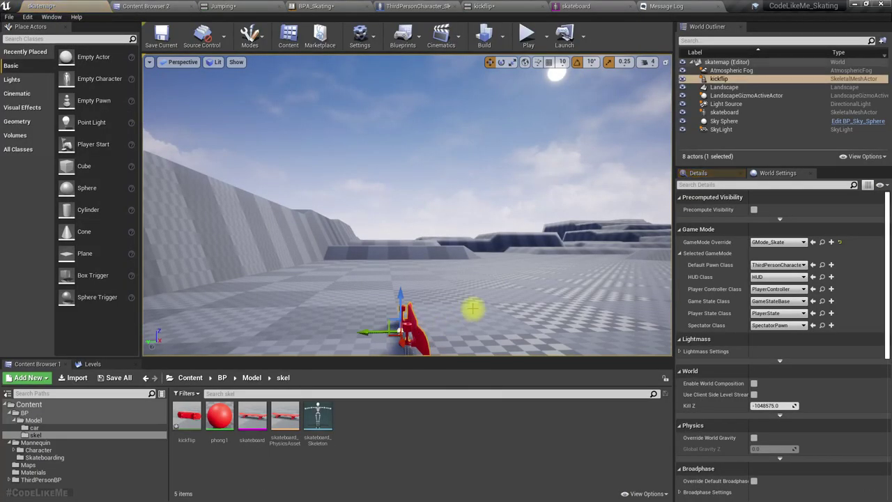
right_drag(471, 309, 369, 309)
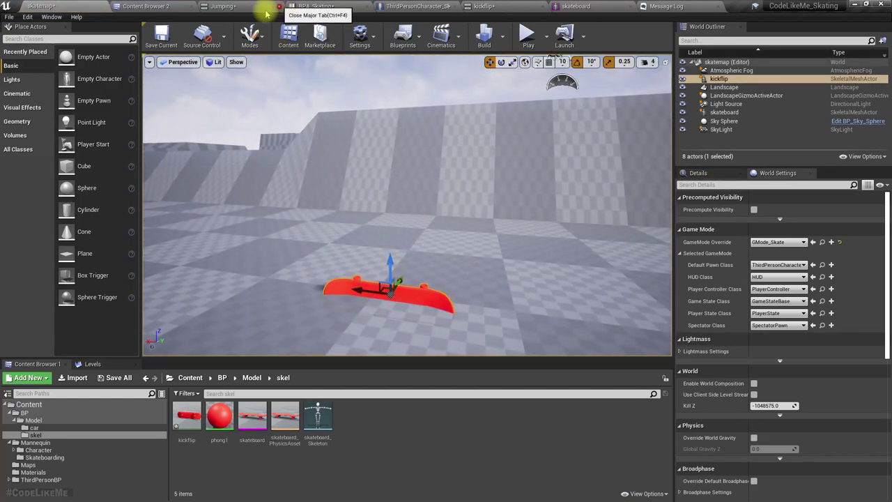
Close the Jumping and kickflip editors and place the skateboard mesh in skatemap beside the kickflip actor for comparison
click(278, 7)
click(450, 6)
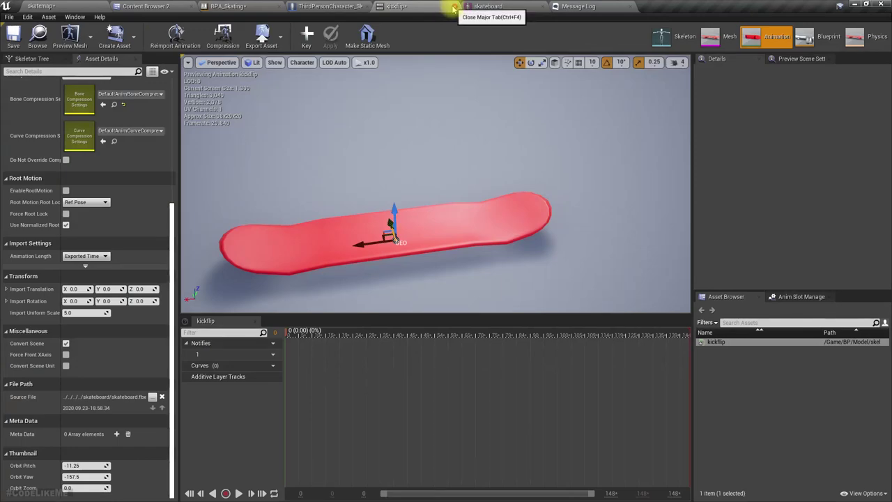
click(454, 7)
click(143, 6)
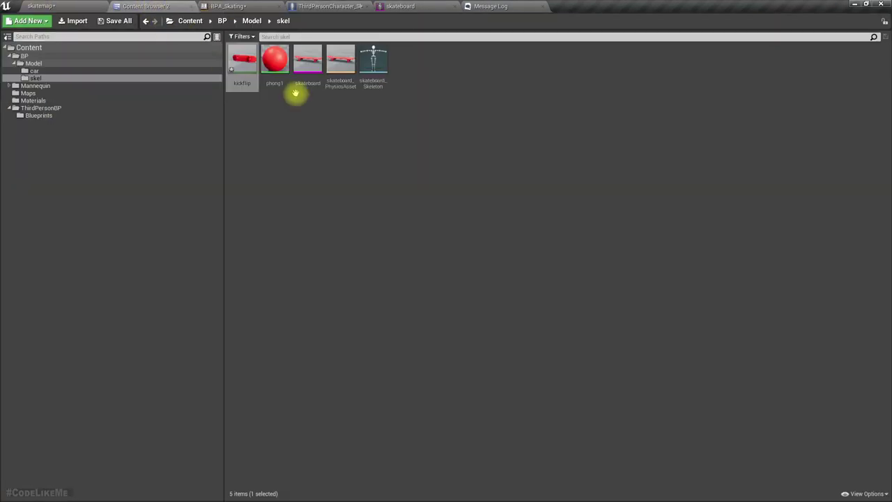
drag(307, 61, 360, 345)
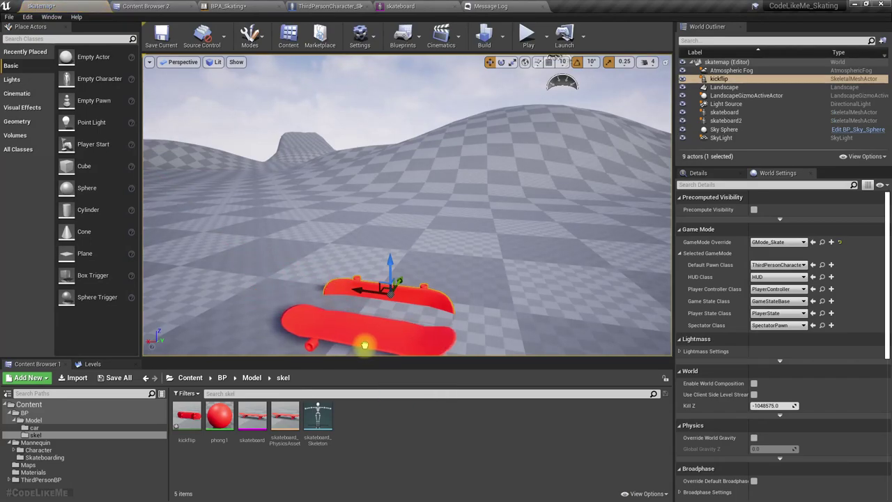
click(365, 345)
mouse_move(434, 289)
right_down()
mouse_move(376, 290)
mouse_move(433, 291)
right_up()
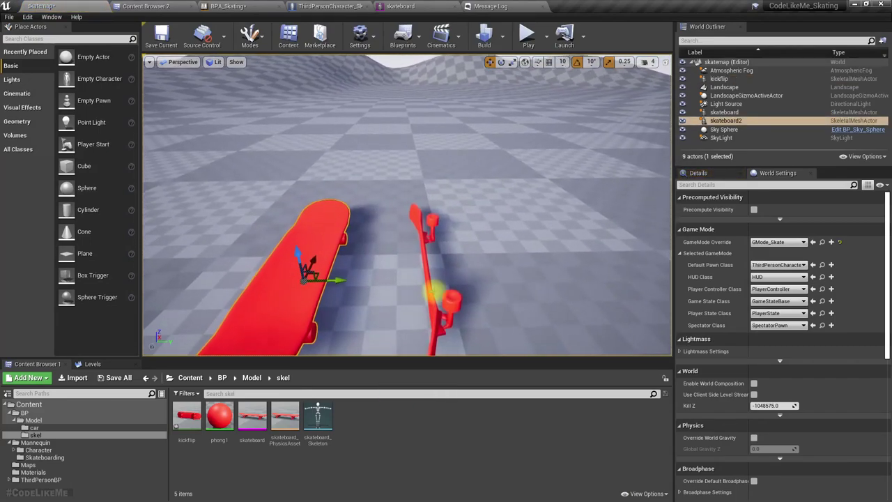
Select the placed kickflip actor in skatemap and open its kickflip animation asset from the actor's details
click(433, 293)
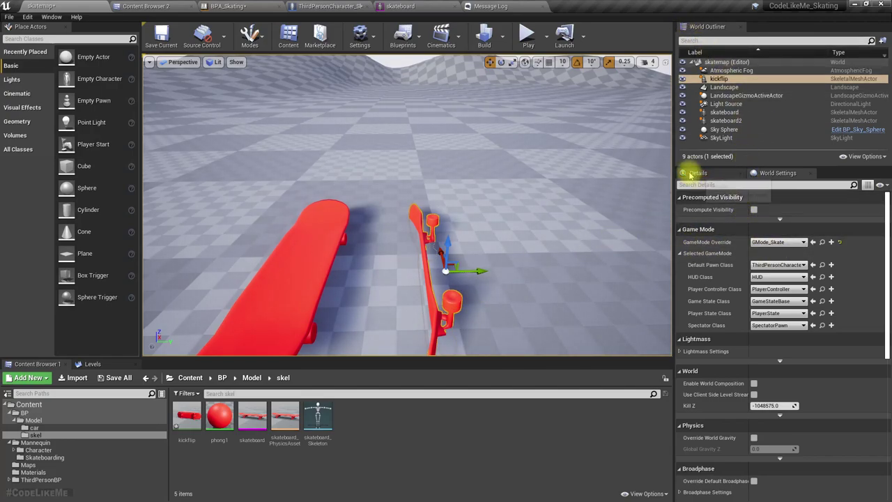
click(697, 173)
double_click(770, 345)
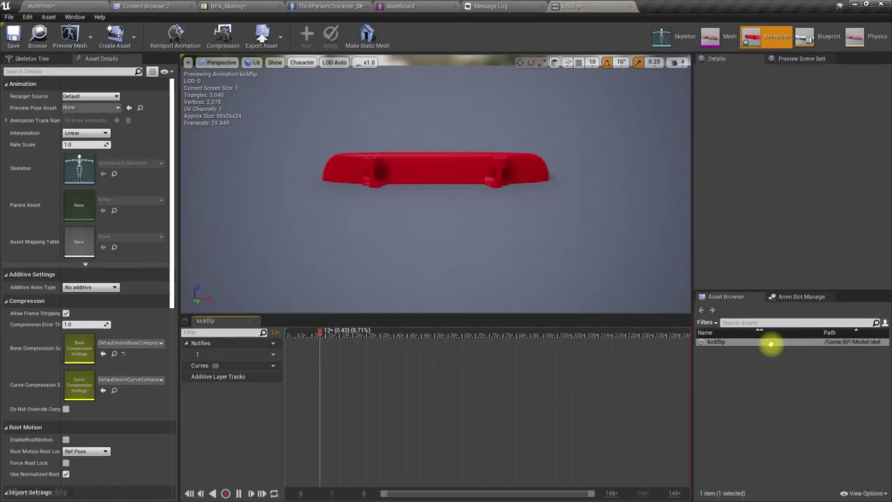
Scrub through the kickflip animation and remove its frames from 58 to 149
drag(438, 334, 283, 336)
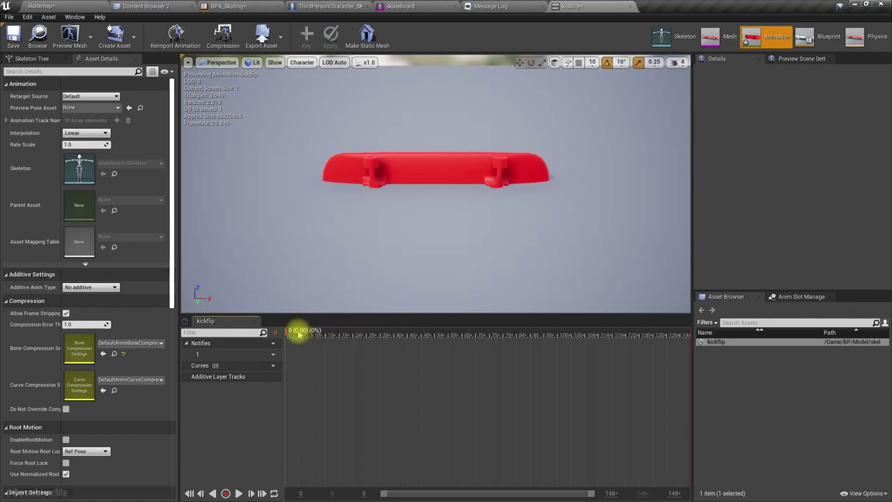
drag(654, 339, 345, 324)
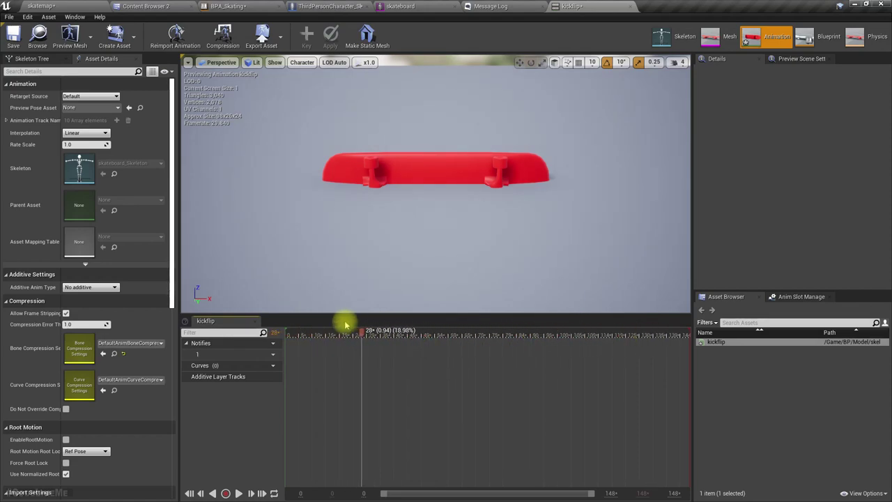
right_click(441, 338)
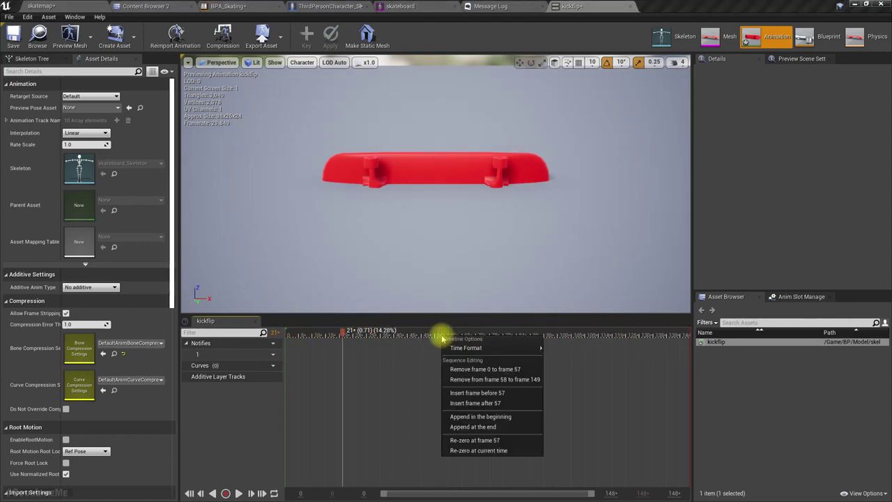
click(505, 379)
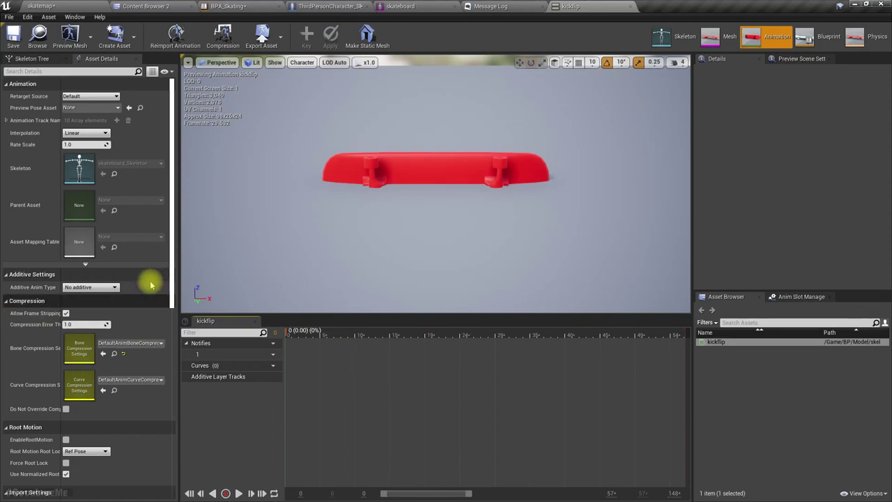
Rotate the GEO bone 90° about its X axis so the board lies flat, and key it at frame 0
right_drag(311, 232, 397, 244)
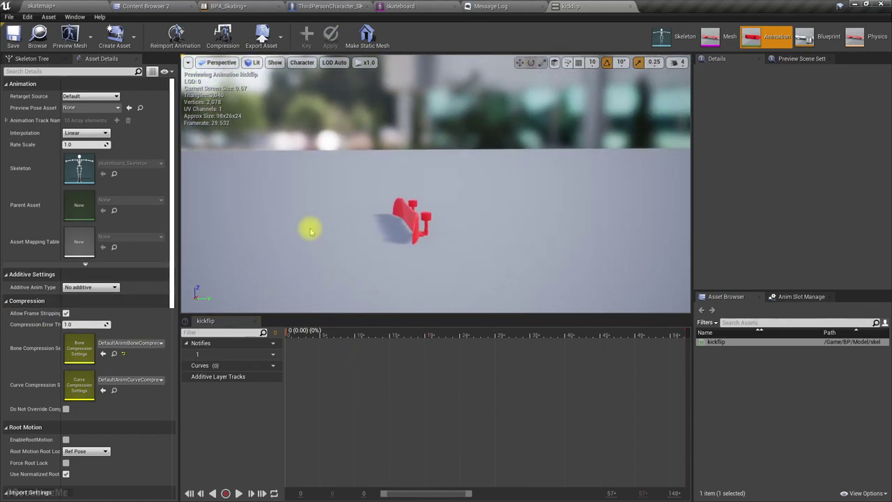
click(32, 58)
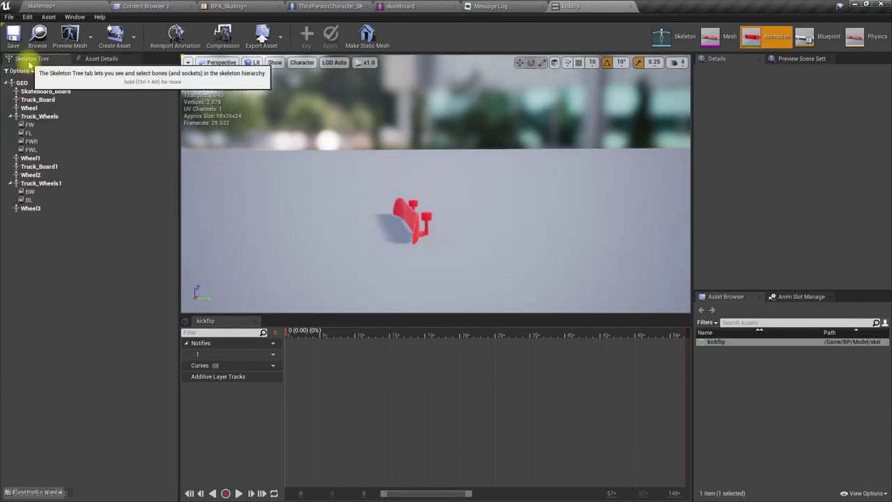
click(22, 82)
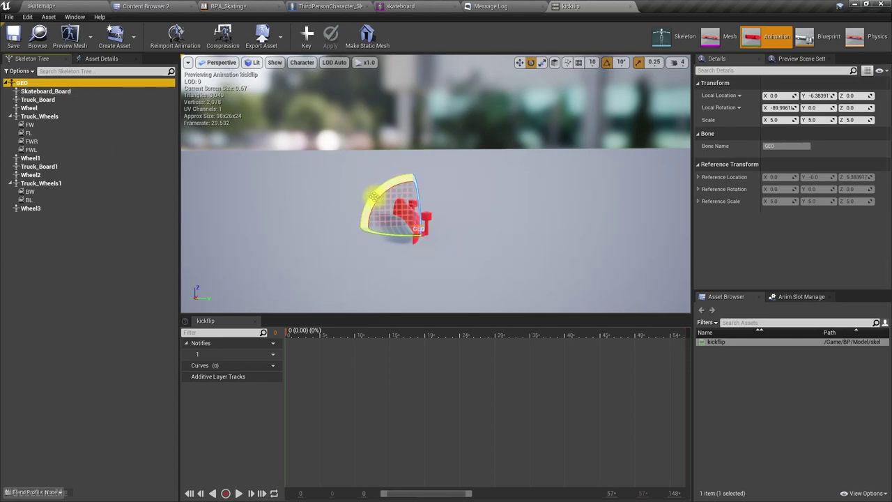
mouse_move(374, 195)
mouse_down()
mouse_move(347, 226)
mouse_move(357, 227)
mouse_move(374, 197)
mouse_up()
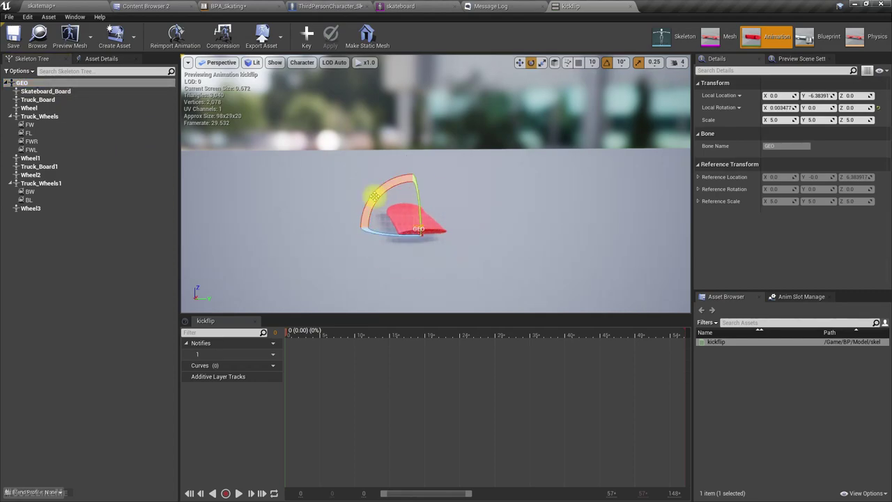
click(307, 35)
Compare the reoriented kickflip actor's orientation and height with the skateboard mesh beside it in skatemap
click(49, 6)
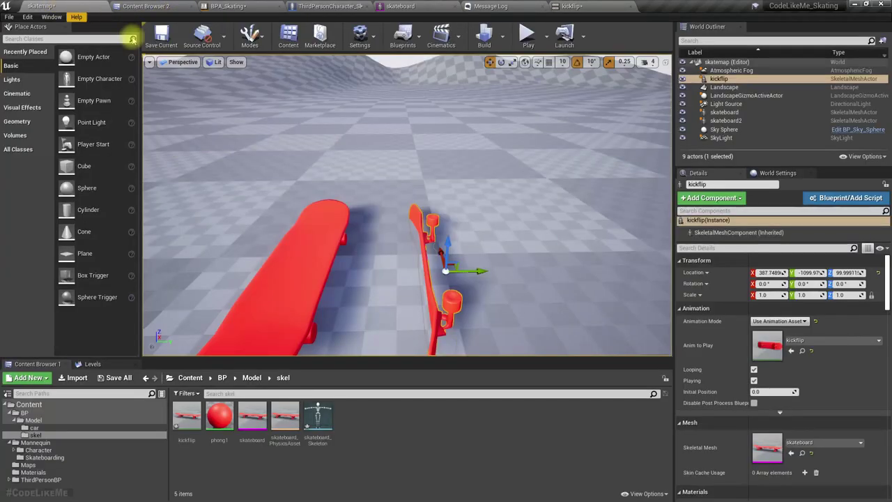
right_drag(546, 296, 564, 307)
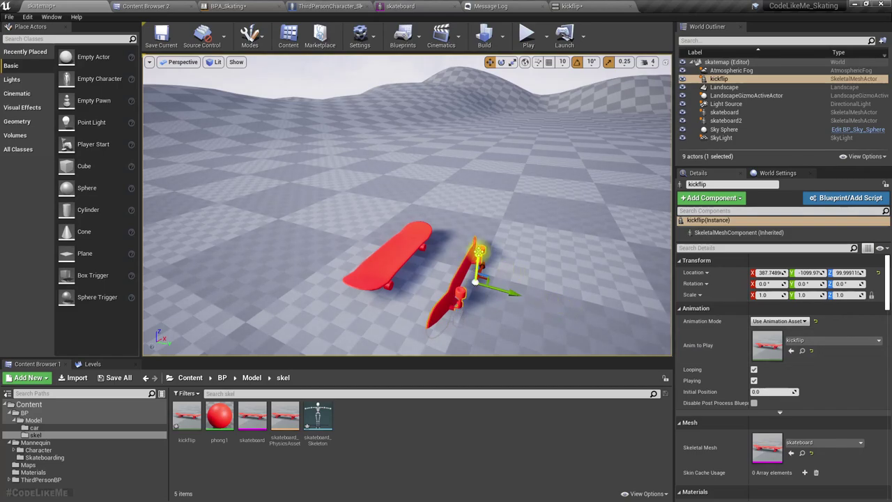
click(753, 370)
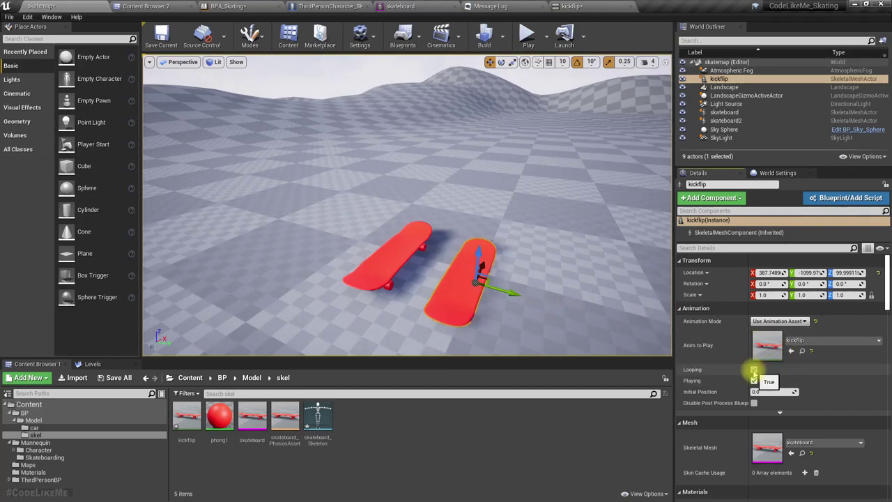
right_drag(562, 304, 566, 278)
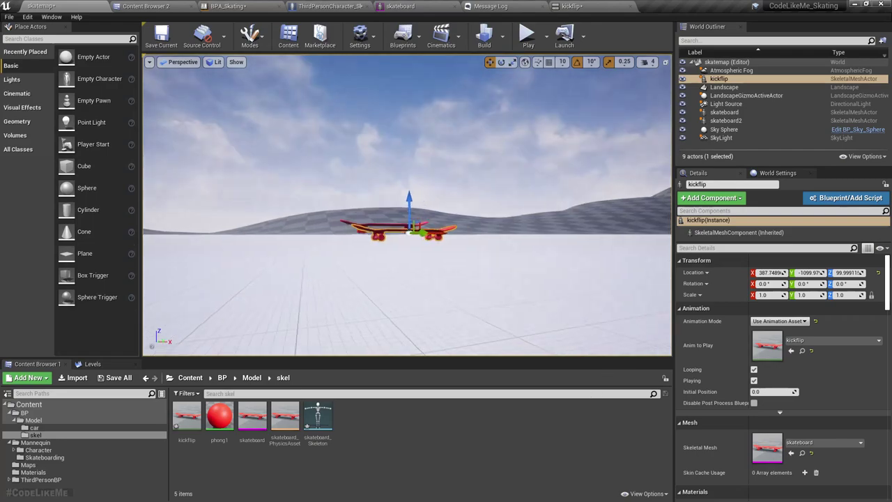
drag(565, 312, 509, 267)
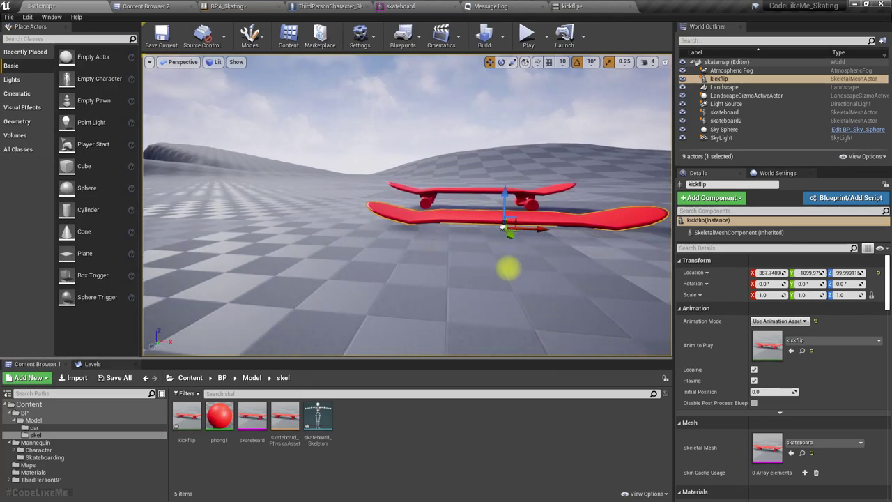
key(d)
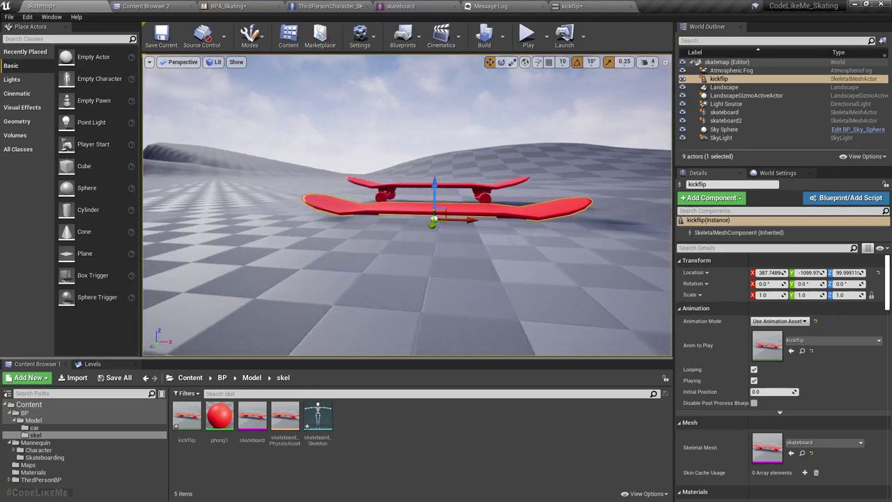
Raise the GEO bone in the kickflip animation so the board's wheels rest on the ground, and key the new height
click(571, 6)
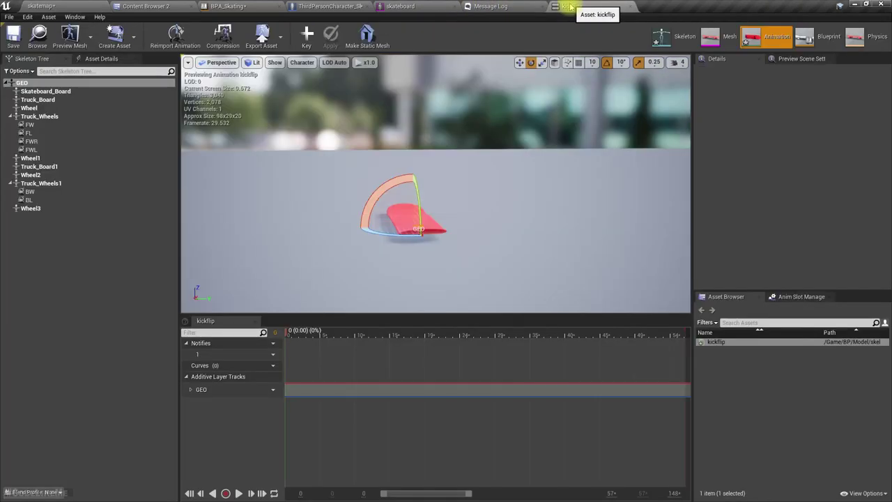
right_drag(432, 298, 464, 287)
key(w)
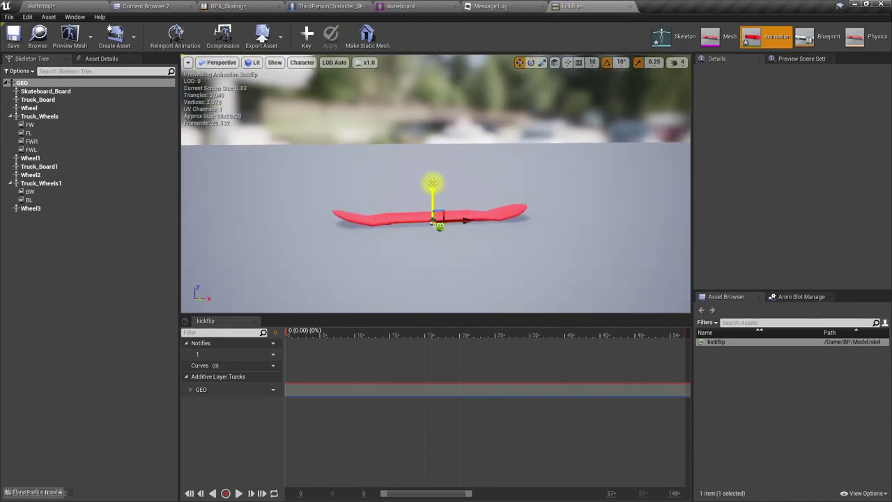
drag(432, 184, 436, 171)
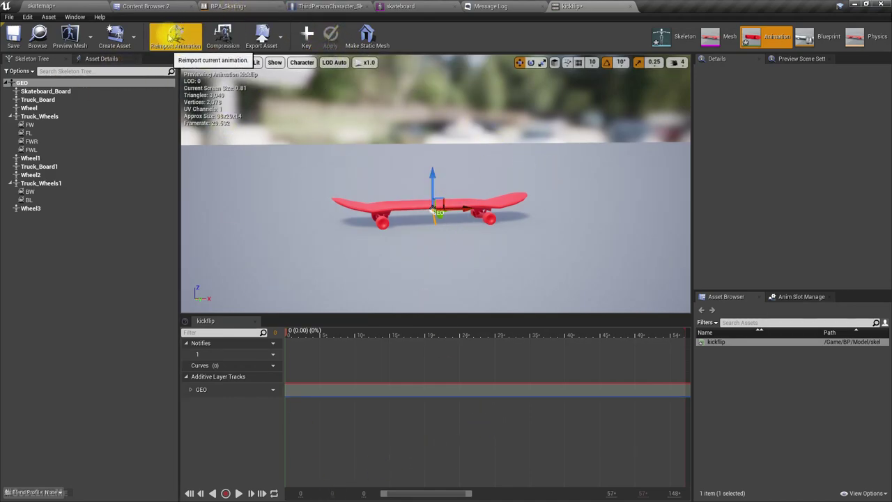
click(61, 7)
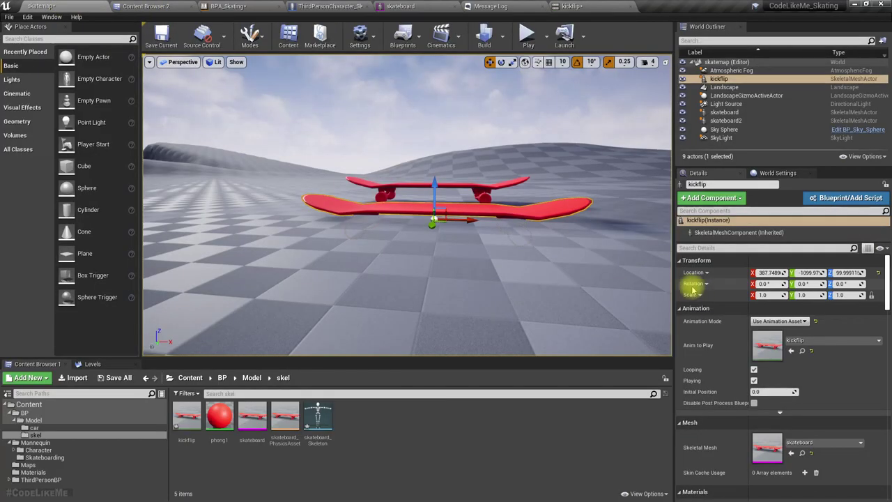
click(570, 7)
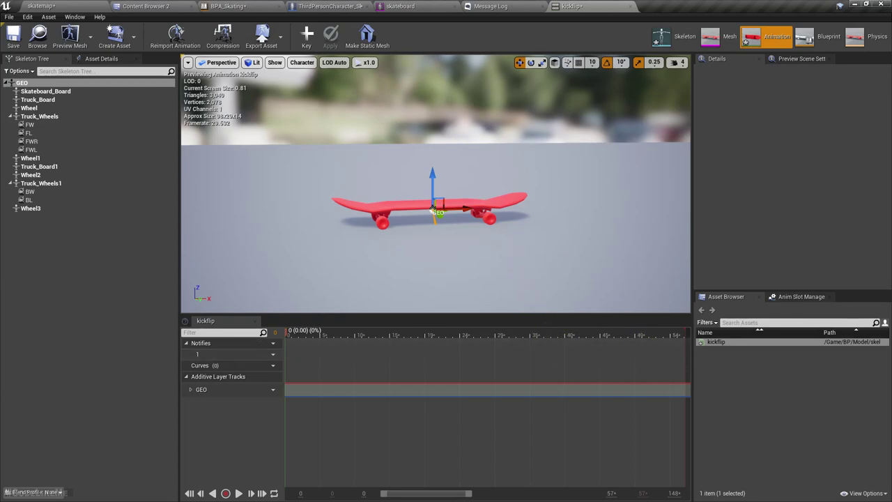
Check the raised kickflip actor against the skateboard mesh in skatemap, and play-test the level with a jump
click(61, 7)
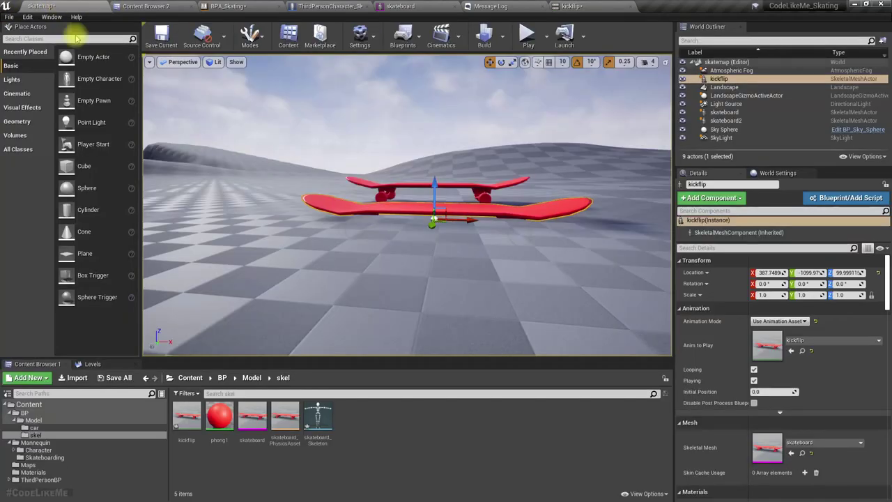
click(754, 380)
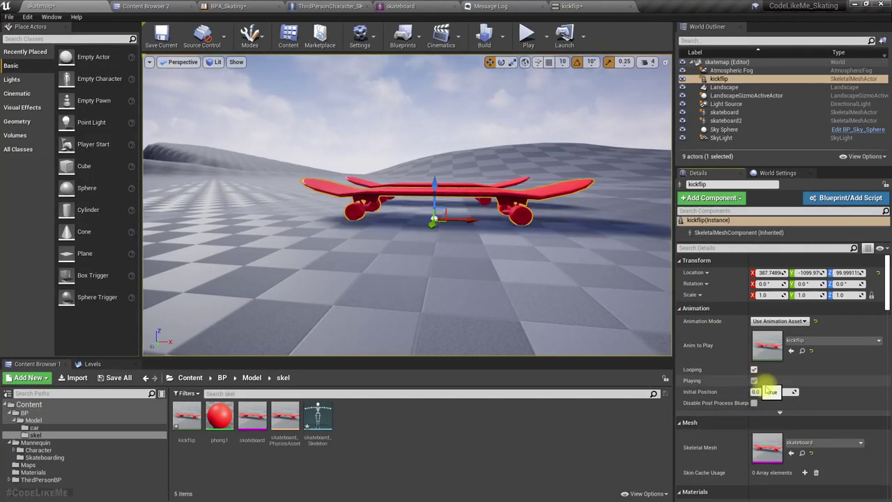
right_drag(348, 195, 318, 264)
click(527, 37)
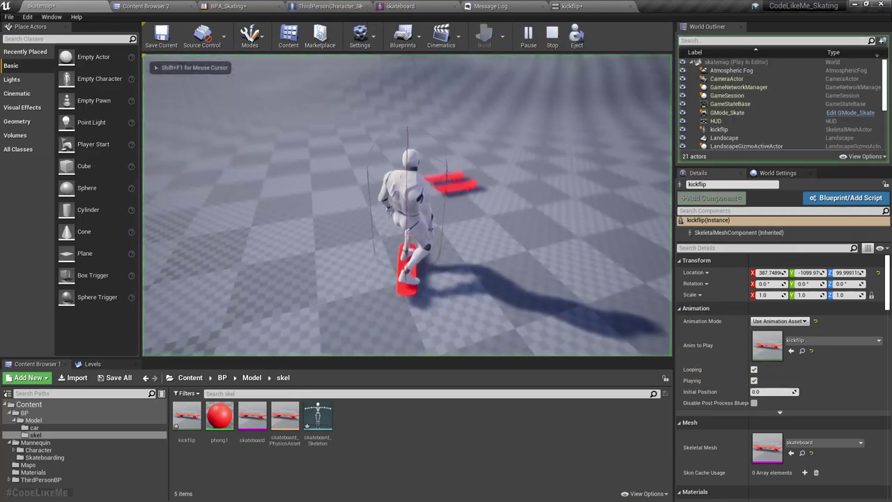
key(space)
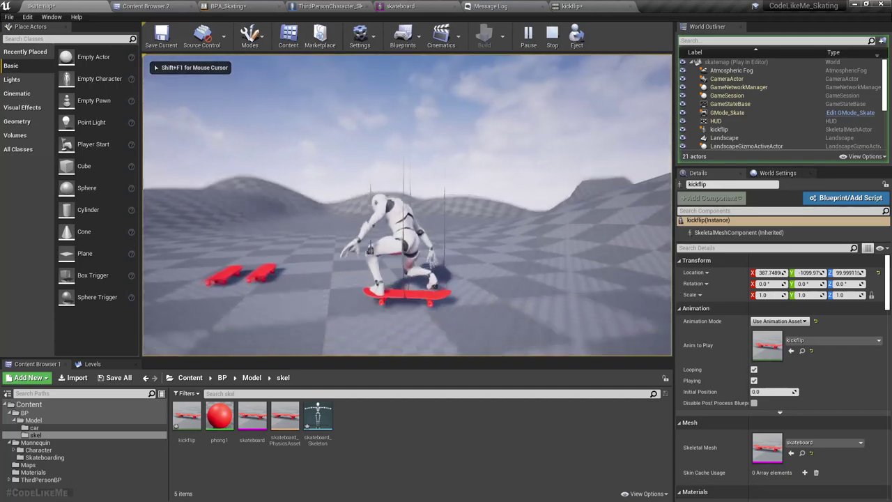
key(Escape)
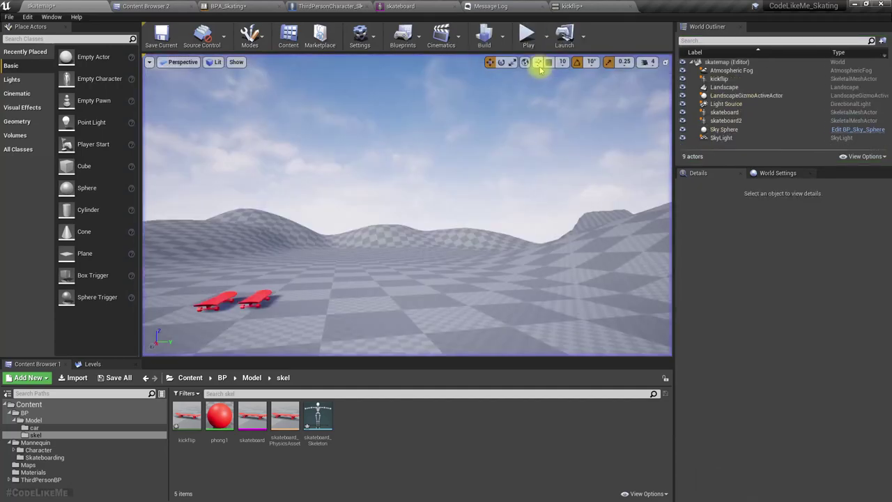
Try to lift the GEO bone high above the ground around frame 24 of kickflip, and undo the move and the extra key
click(561, 7)
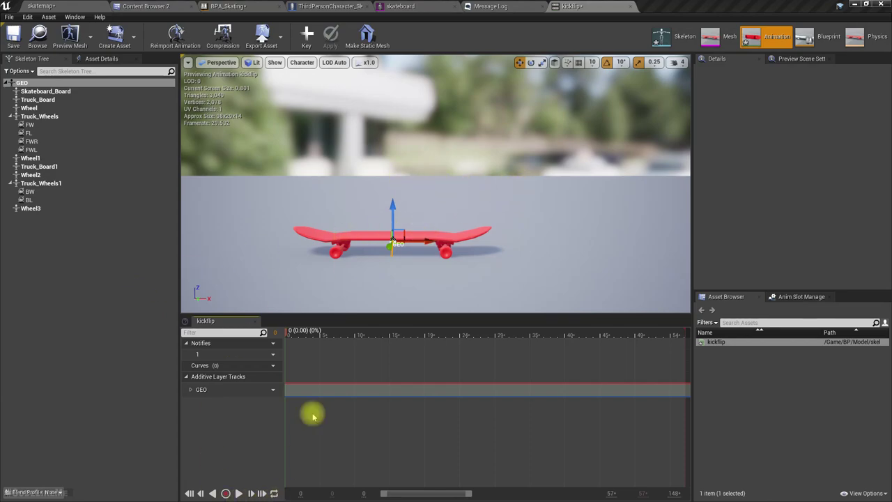
drag(314, 336, 473, 340)
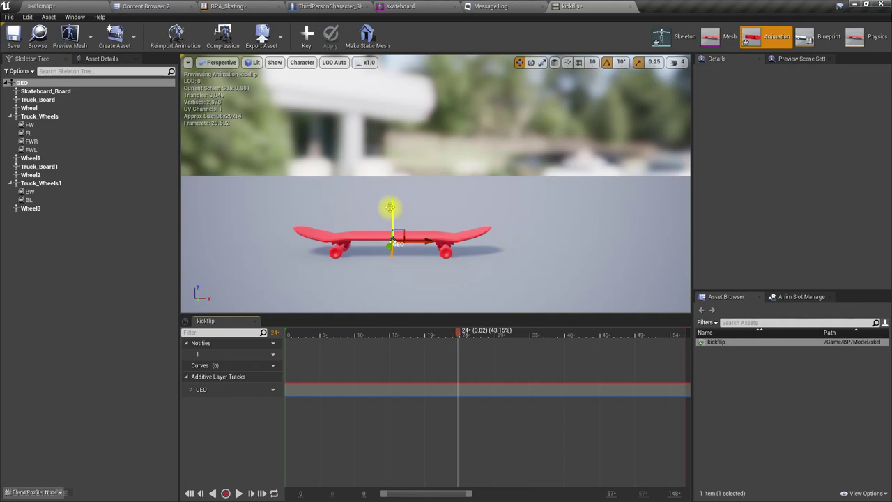
drag(394, 207, 388, 89)
click(439, 218)
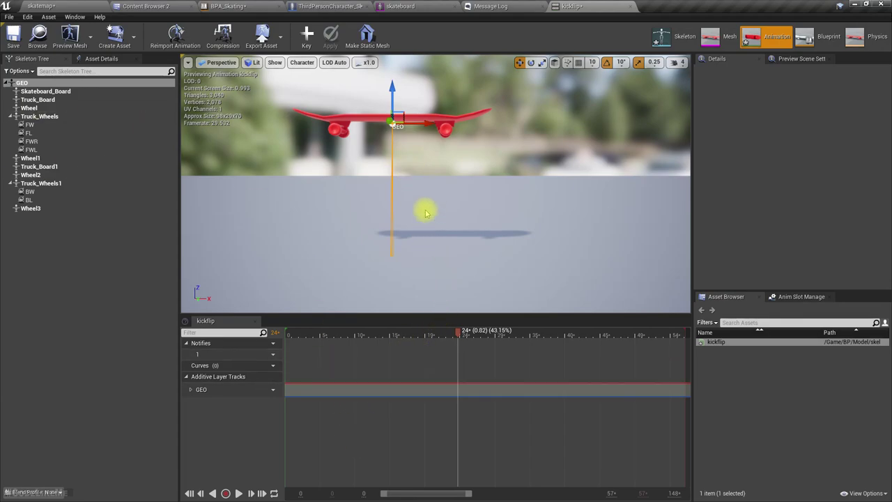
key(ctrl+z)
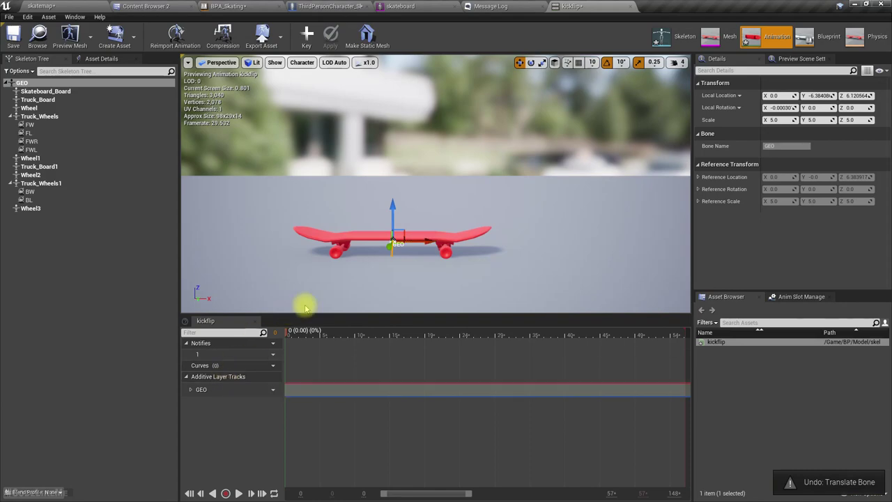
click(306, 33)
key(ctrl+z)
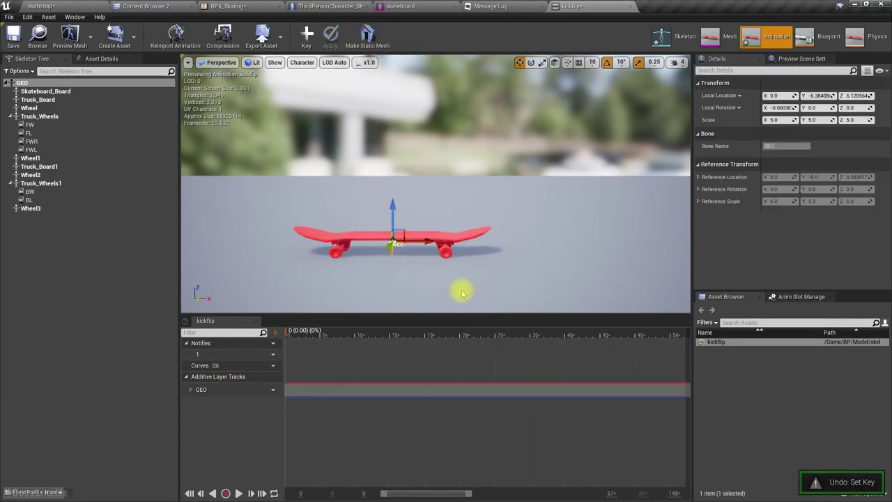
Try to add another GEO key at the animation's start and rotate the board flat again, and undo both changes
mouse_move(284, 332)
mouse_down()
mouse_move(295, 333)
mouse_move(278, 338)
mouse_up()
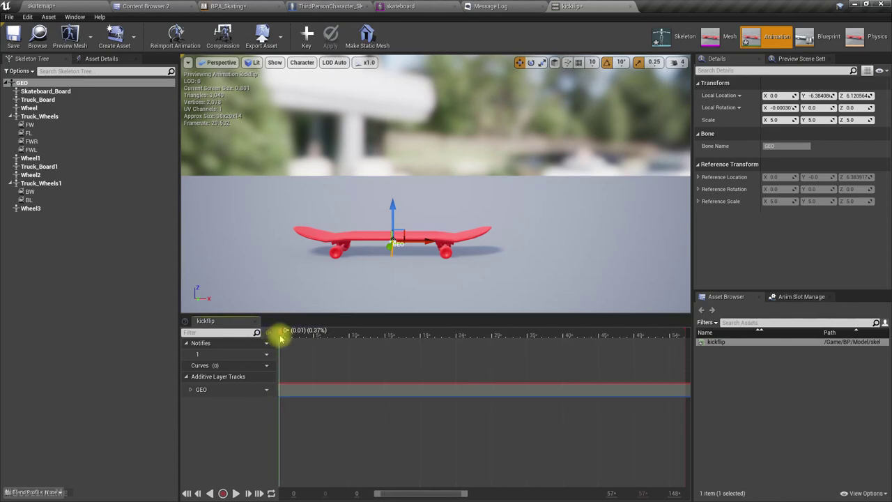
click(307, 35)
right_drag(397, 193, 363, 182)
alt+drag(400, 195, 488, 205)
key(e)
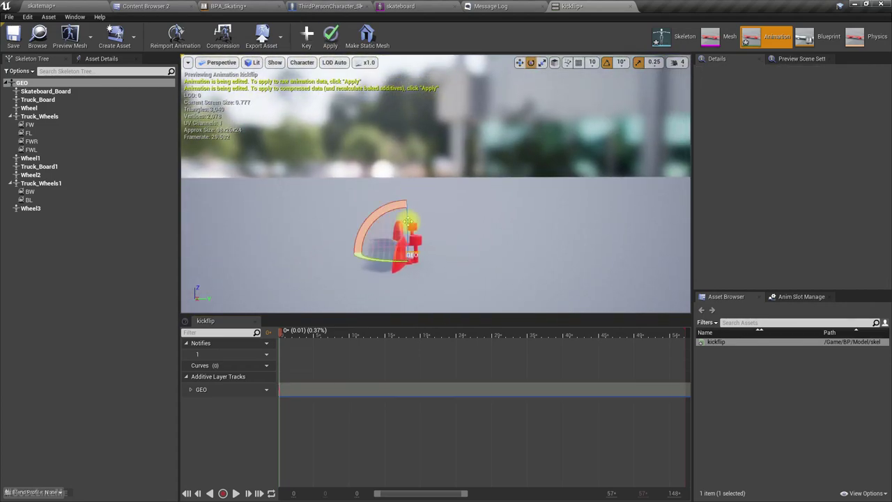
drag(366, 214, 406, 197)
mouse_move(528, 237)
alt+mouse_down()
mouse_move(299, 255)
mouse_move(536, 244)
alt+mouse_up()
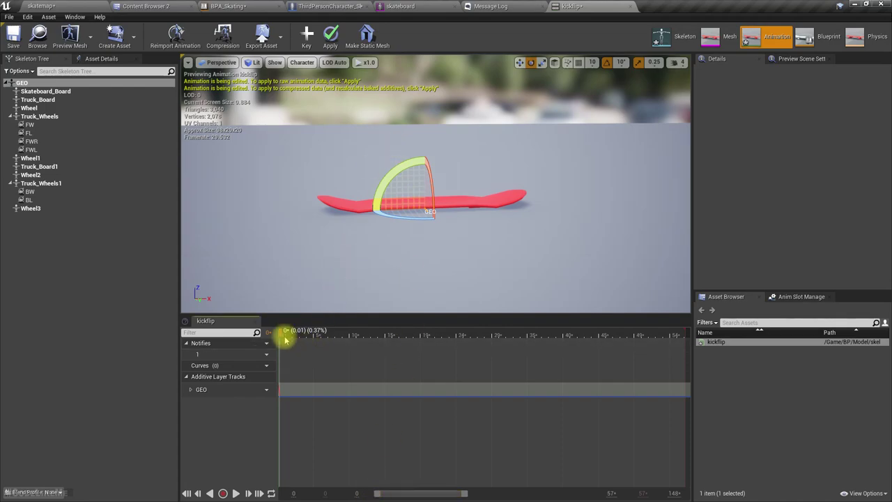
key(ctrl+z)
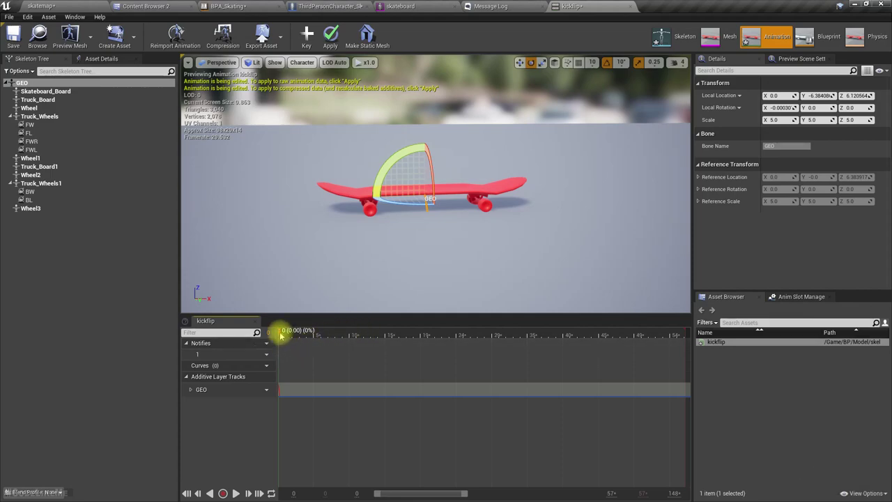
key(ctrl+z)
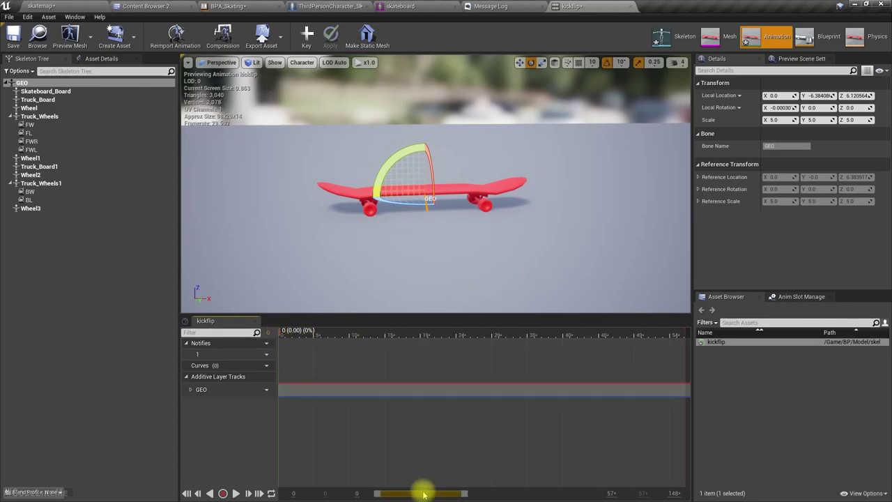
Raise the GEO bone high above the ground to a local Z of about 75 near frame 29, and key it
drag(287, 334, 496, 335)
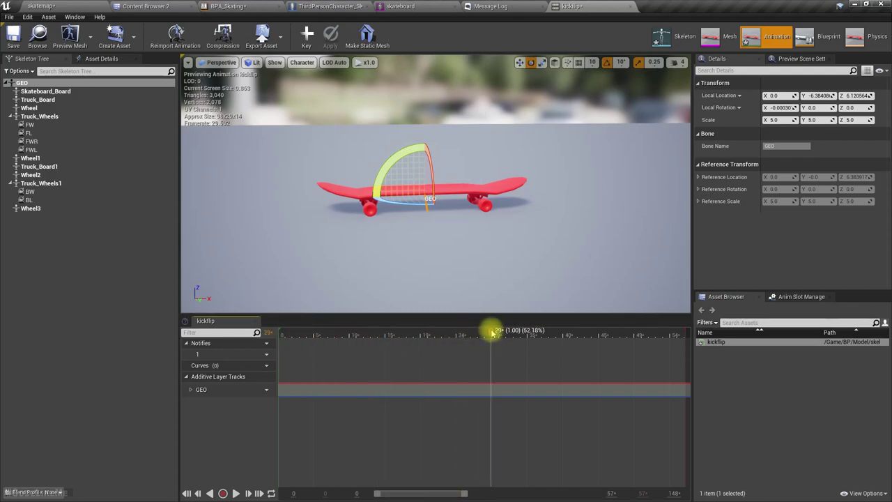
right_drag(428, 211, 435, 175)
key(w)
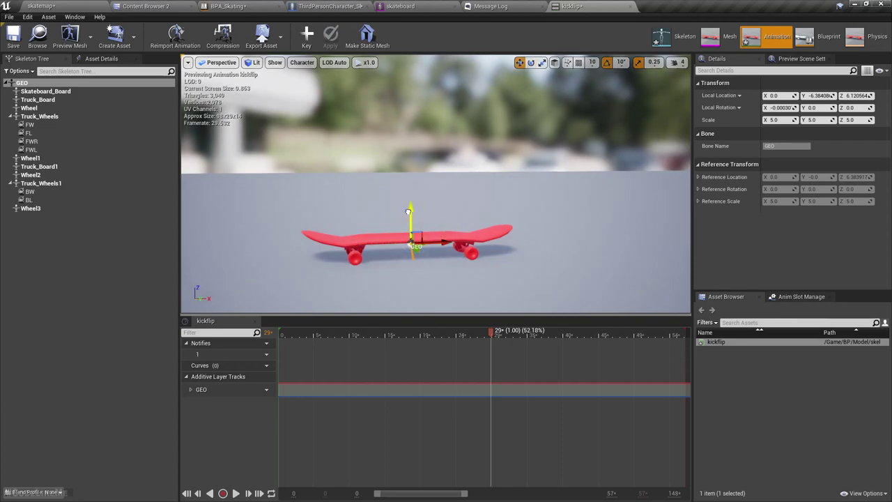
drag(408, 211, 411, 42)
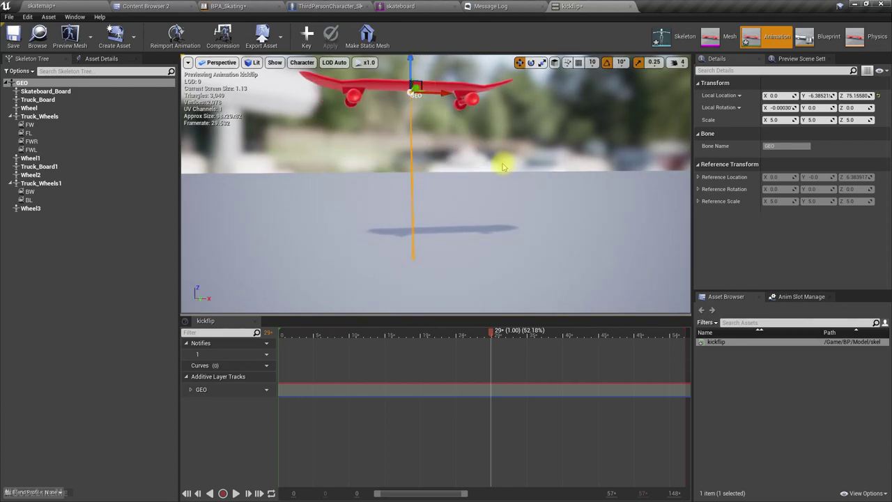
click(306, 35)
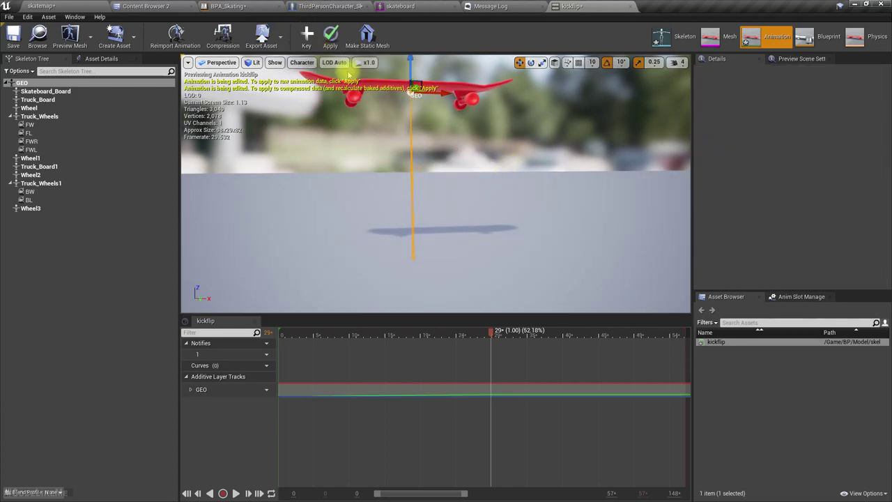
Lower the GEO bone until the wheels rest on the ground line in the Right view around frame 55, and key it
drag(491, 331, 464, 370)
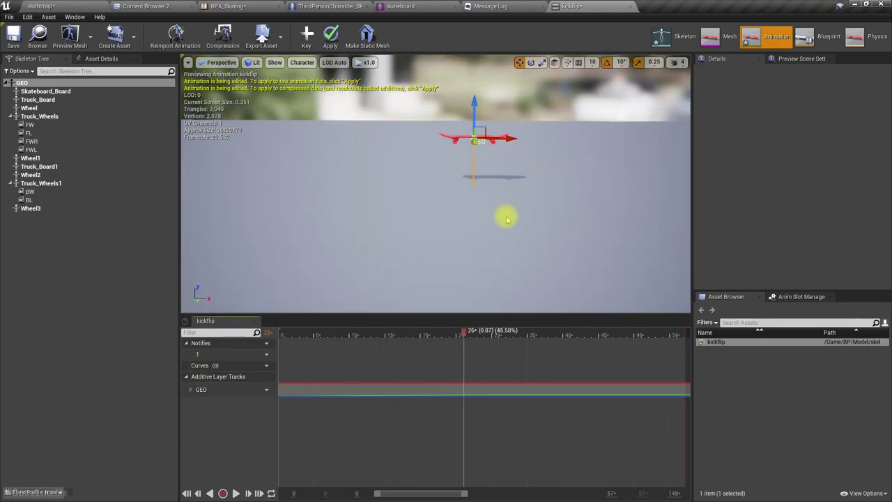
drag(469, 329, 667, 342)
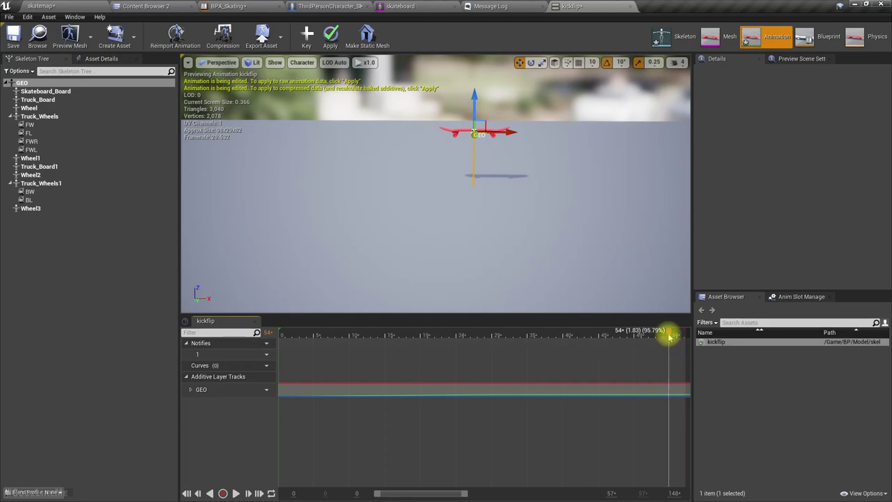
drag(667, 336, 659, 336)
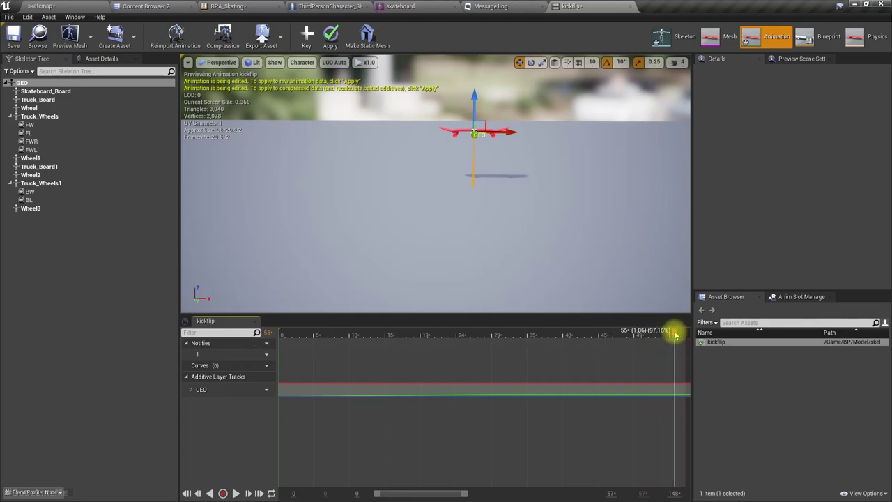
mouse_move(662, 300)
right_down()
mouse_move(655, 296)
mouse_move(686, 278)
mouse_move(666, 282)
right_up()
mouse_move(269, 151)
right_down()
mouse_move(244, 143)
mouse_move(248, 156)
mouse_move(269, 151)
right_up()
click(221, 63)
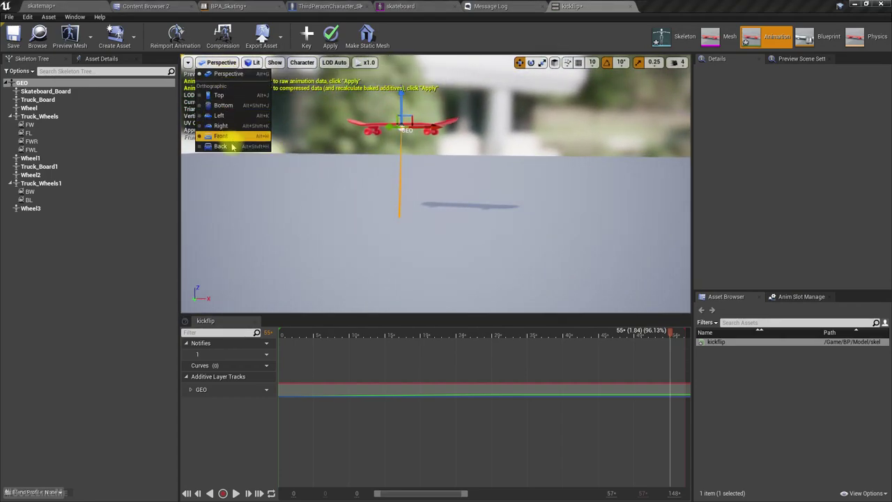
click(222, 125)
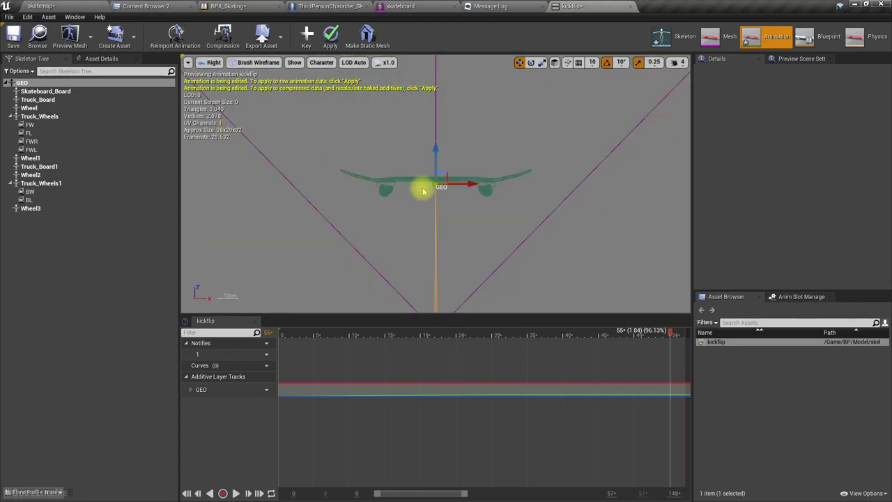
scroll(422, 191, down, 7)
scroll(419, 187, up, 4)
right_drag(416, 215, 405, 173)
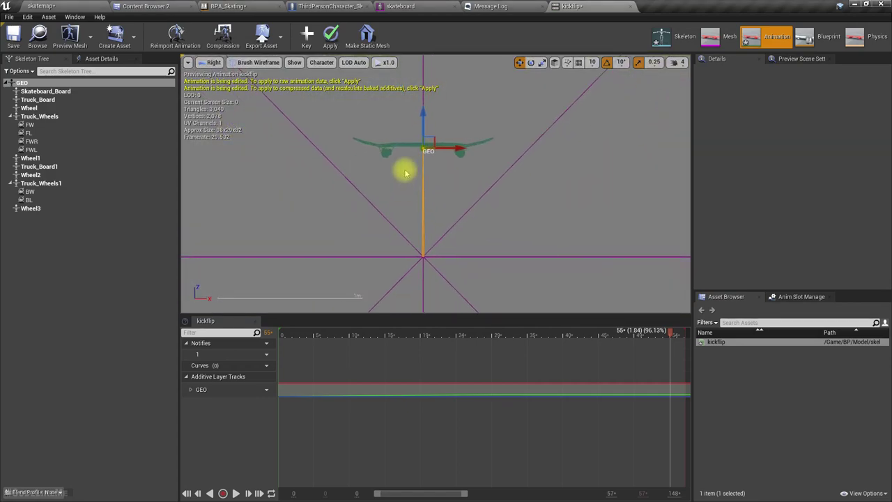
drag(423, 106, 424, 207)
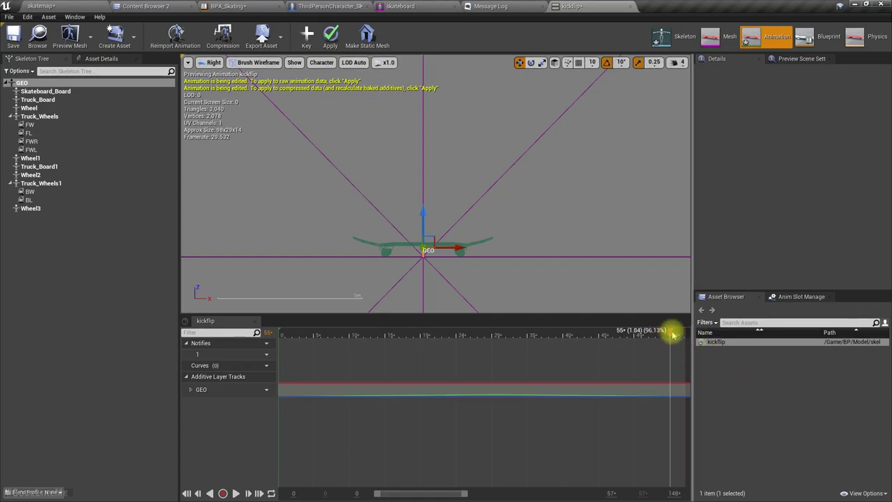
Review the board's rise and fall in the kickflip animation in the Right and Perspective views, ending at the animation's start
drag(671, 333, 216, 346)
key(space)
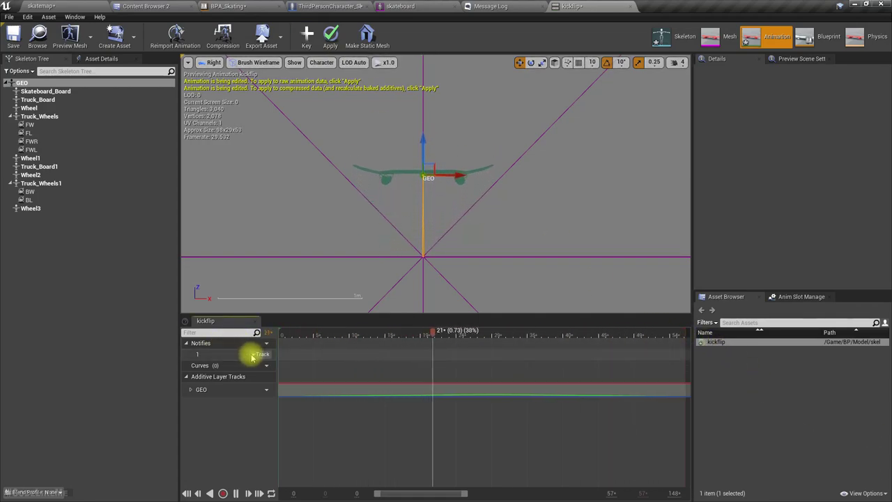
key(space)
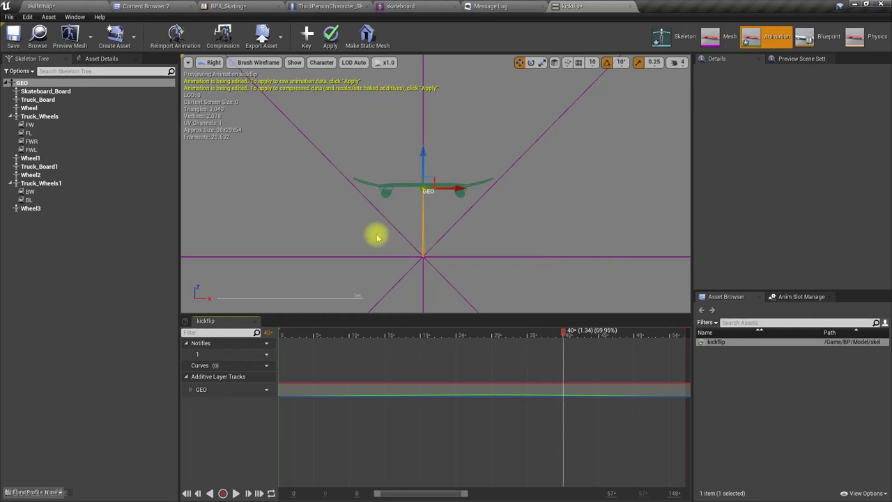
click(211, 62)
click(216, 78)
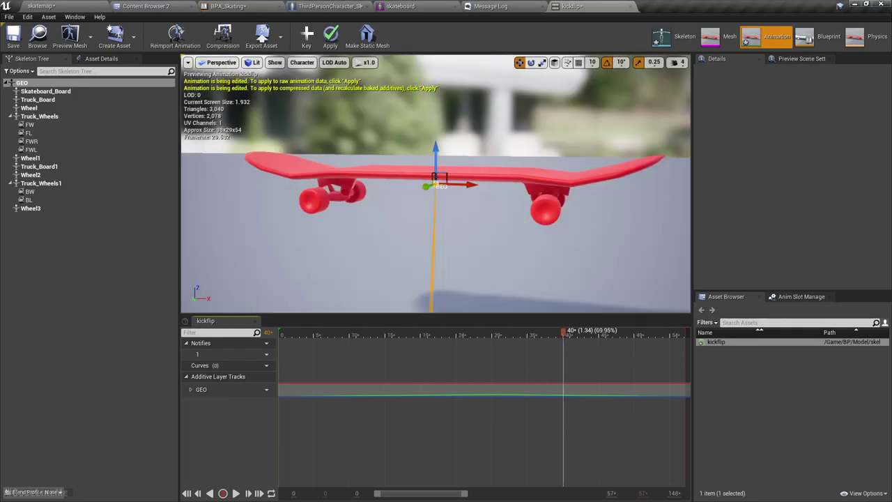
mouse_move(513, 223)
right_down()
mouse_move(471, 258)
mouse_move(541, 241)
mouse_move(508, 230)
mouse_move(513, 223)
right_up()
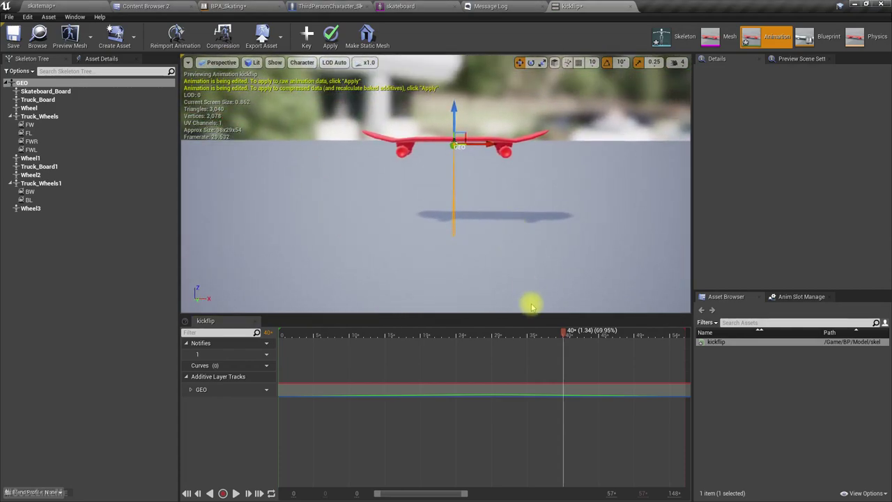
drag(567, 333, 280, 402)
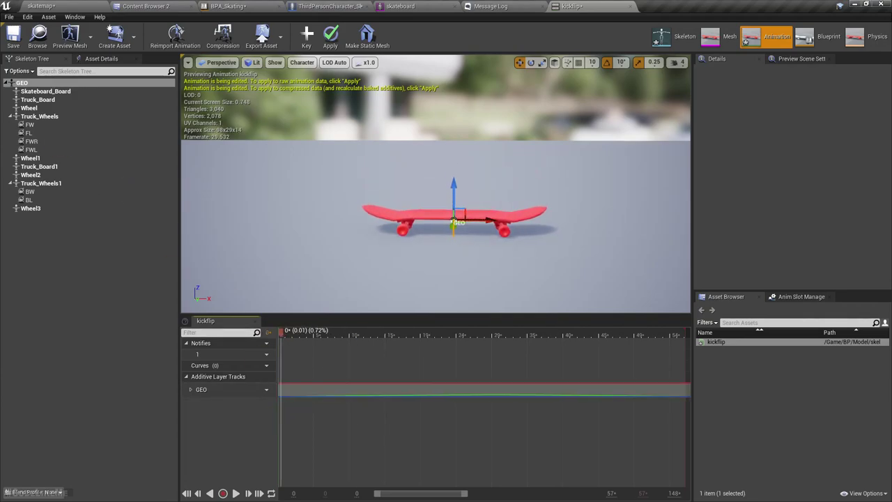
Save the kickflip animation, play-test the skateboarder's jump in skatemap full screen, and return to the animation
click(38, 35)
key(F11)
key(alt+p)
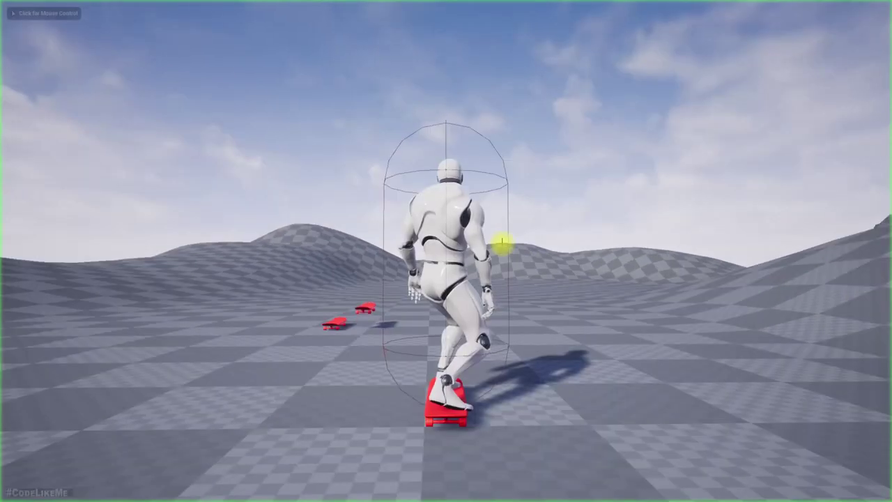
click(502, 243)
key(space)
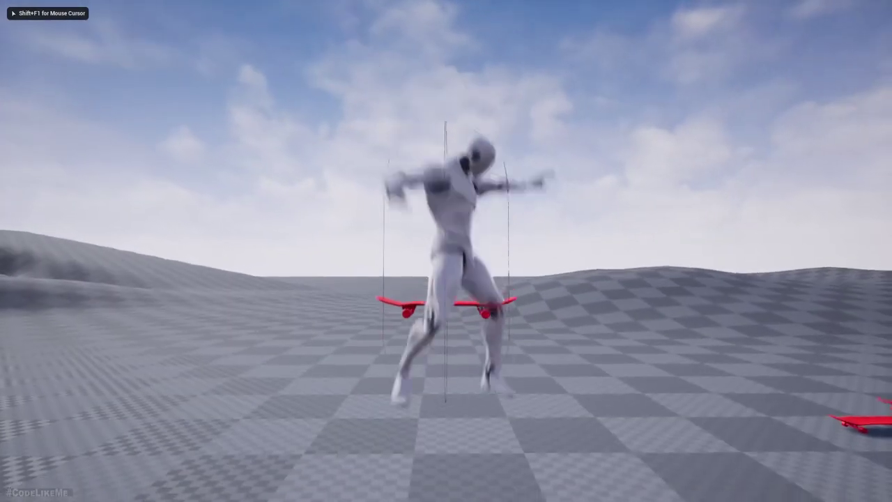
key(space)
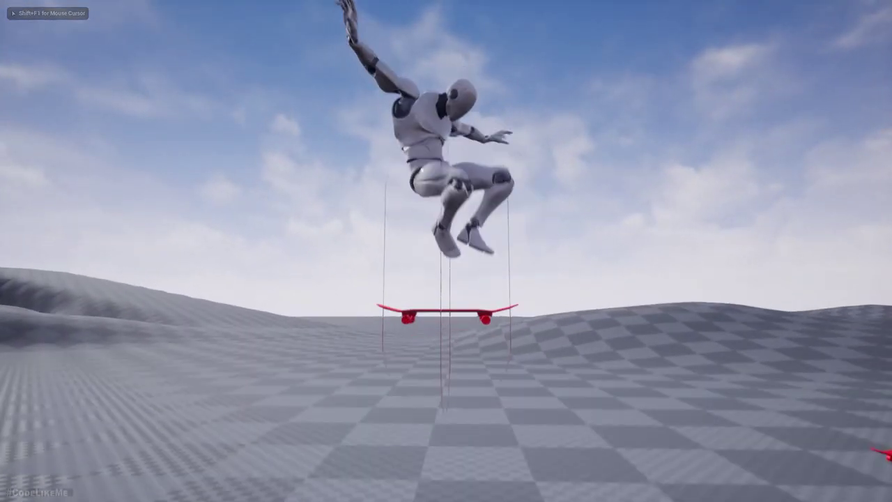
key(Escape)
key(F11)
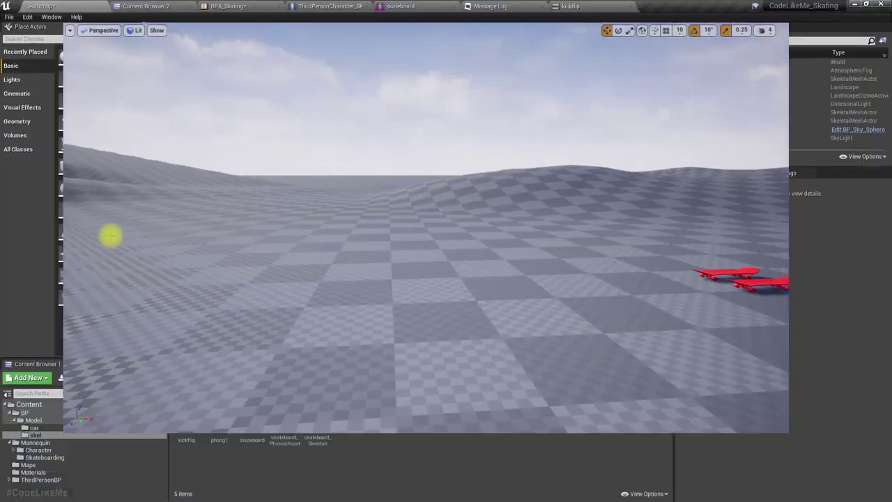
click(607, 5)
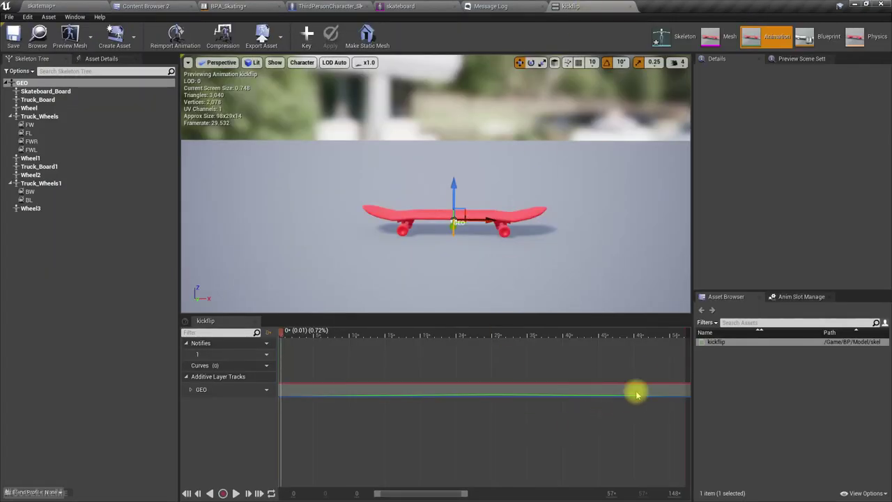
Play-test skatemap in the normal viewport, examining several jumps from the side, and return to the kickflip animation
drag(286, 337, 259, 353)
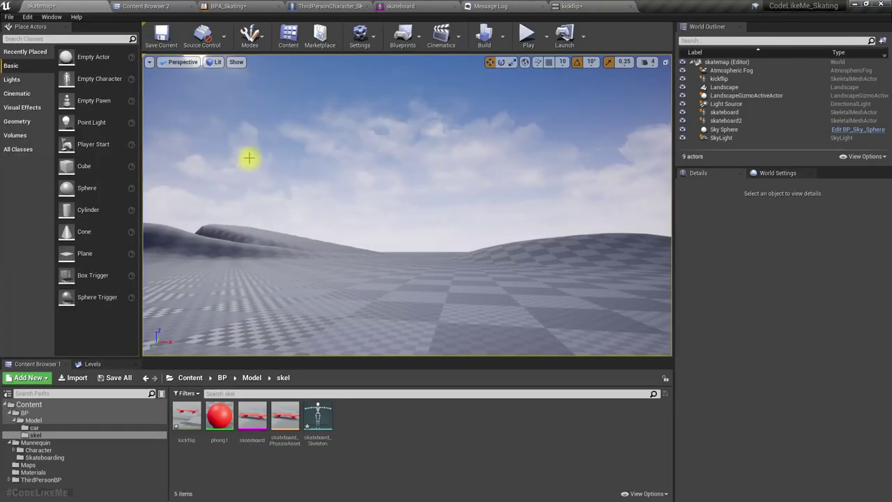
right_drag(486, 152, 481, 163)
key(alt+p)
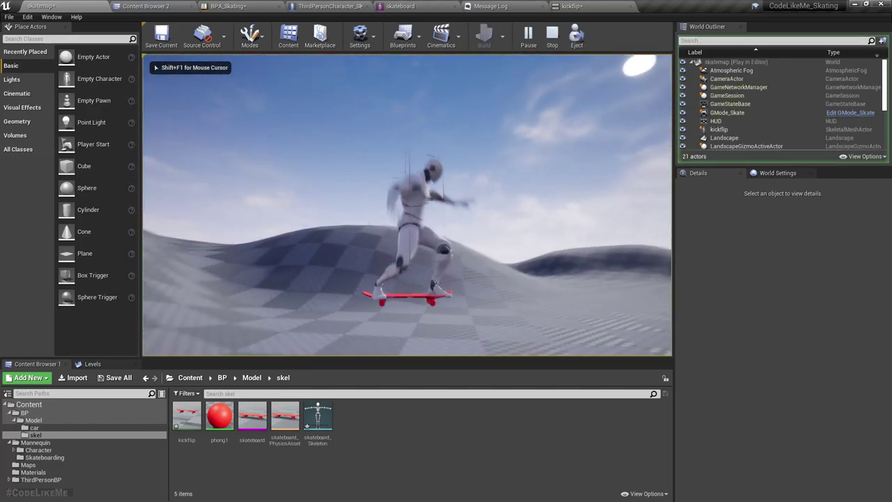
key(space)
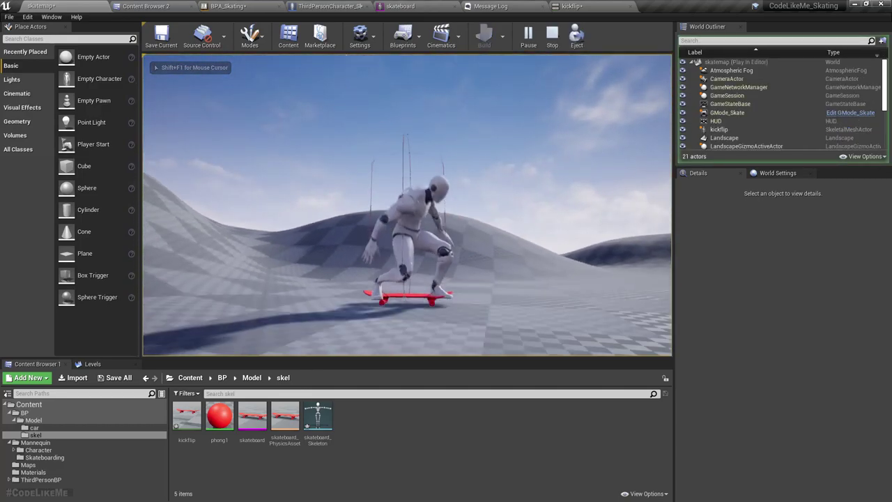
key(space)
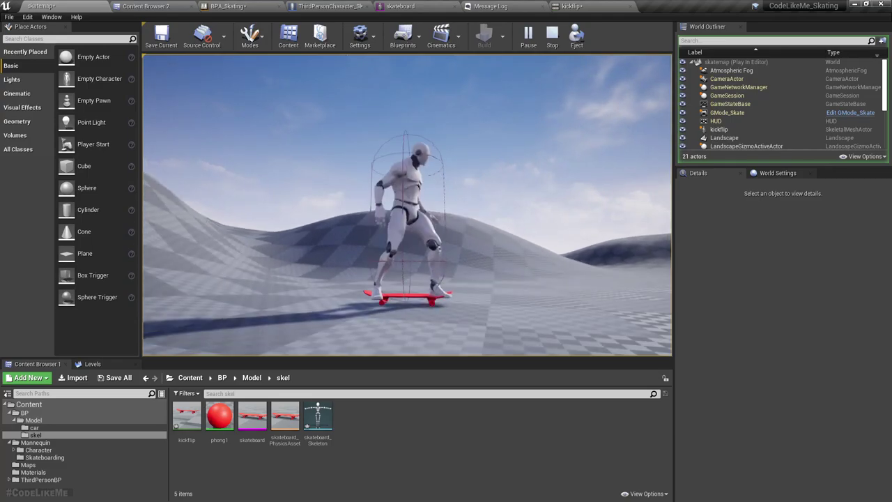
key(space)
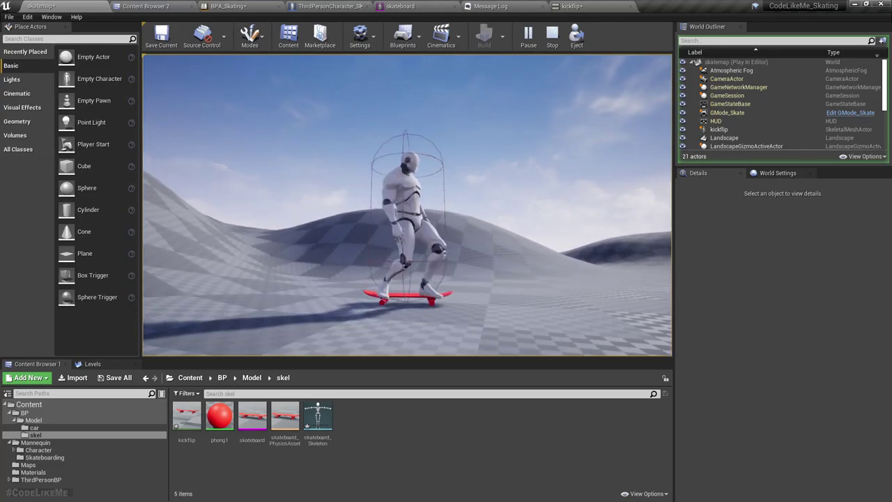
key(Escape)
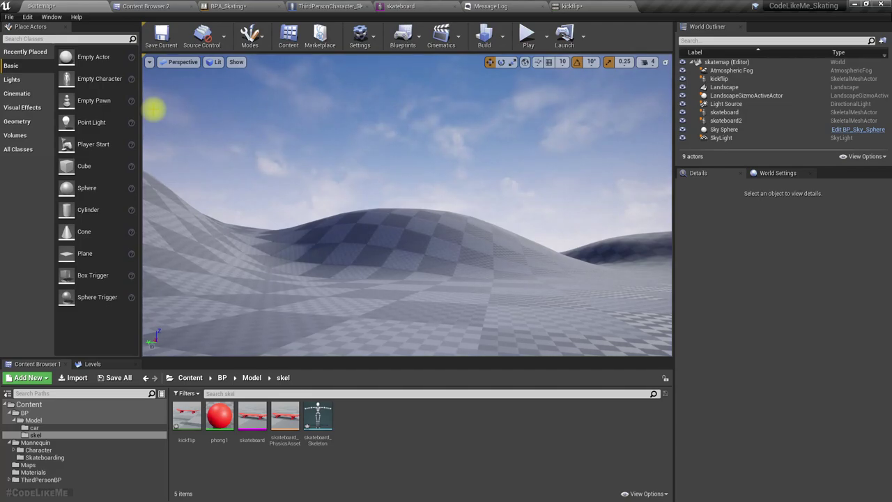
click(603, 6)
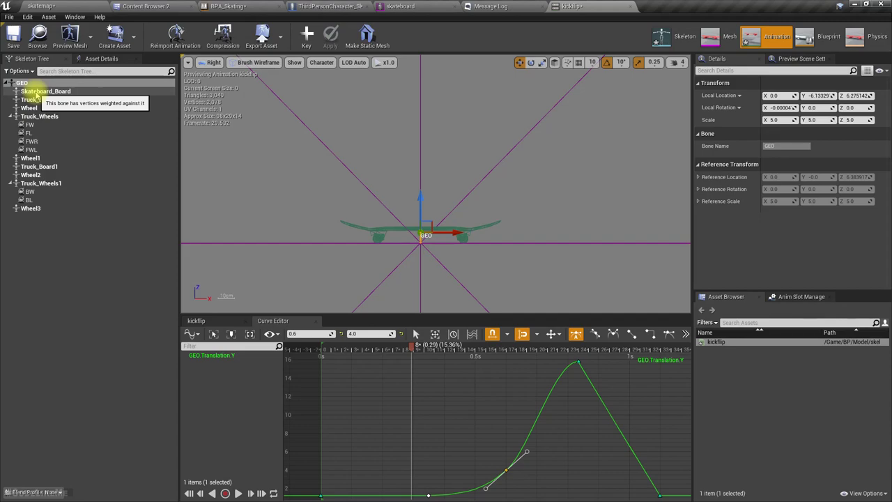
Close the curve editor, return the kickflip animation to frame 0 and expand the GEO bone's transform tracks
click(315, 322)
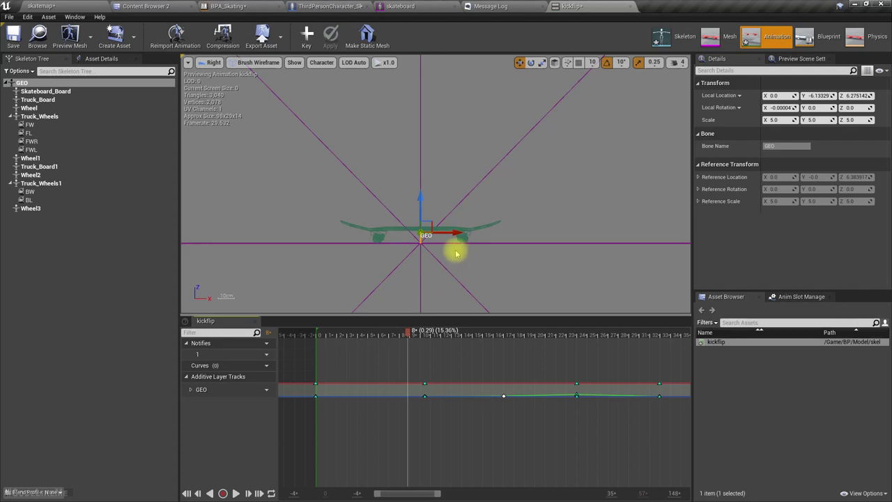
mouse_move(389, 239)
right_down()
mouse_move(428, 241)
mouse_move(402, 253)
right_up()
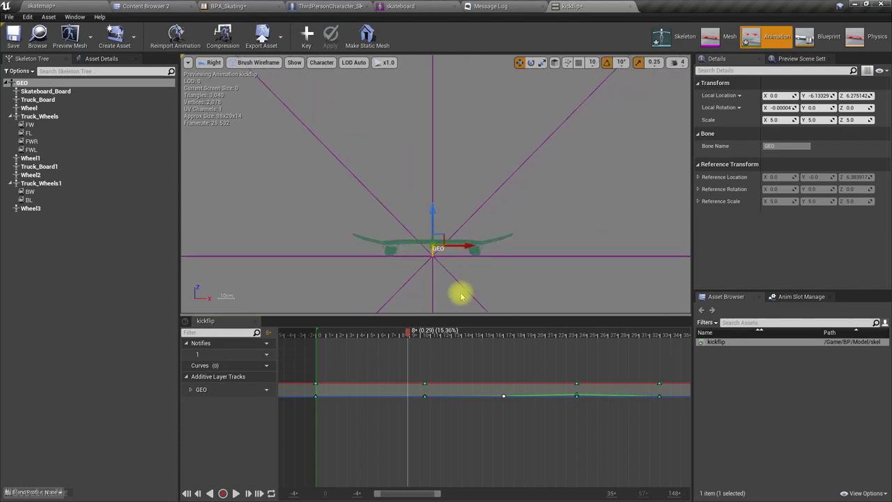
drag(409, 330, 310, 336)
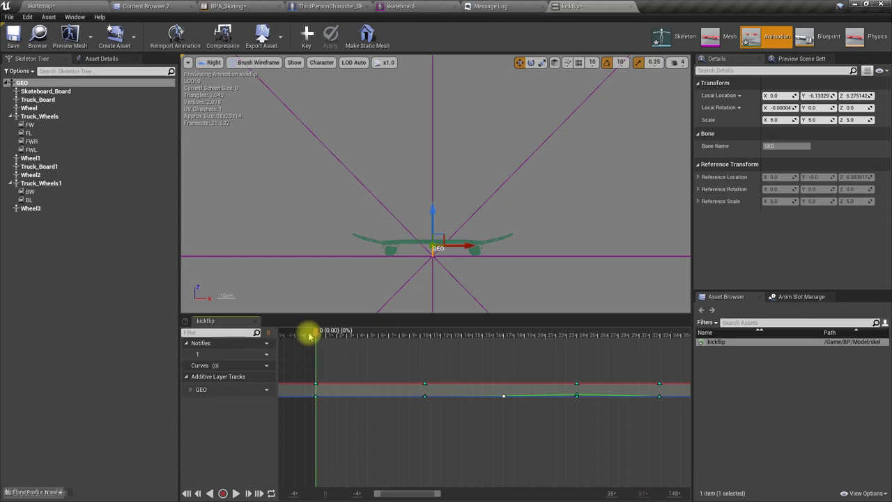
click(191, 390)
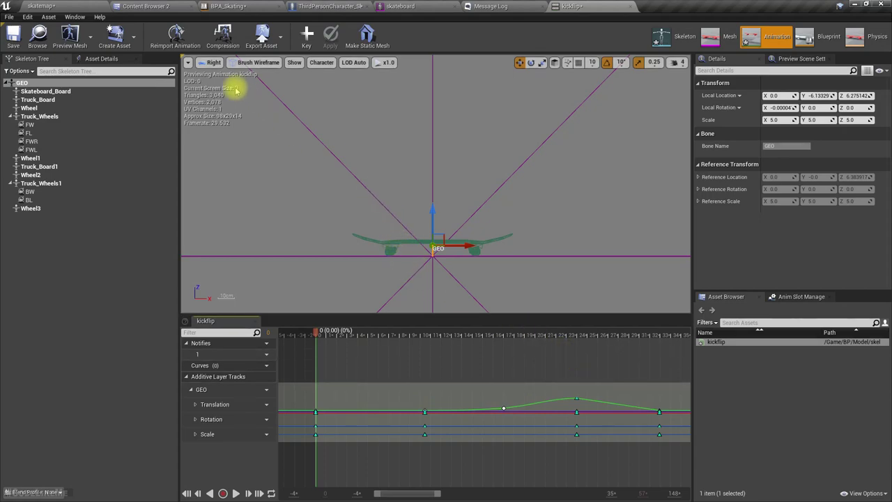
Rotate the GEO bone in the Front view at about frame 15 to begin the board's flip
click(211, 62)
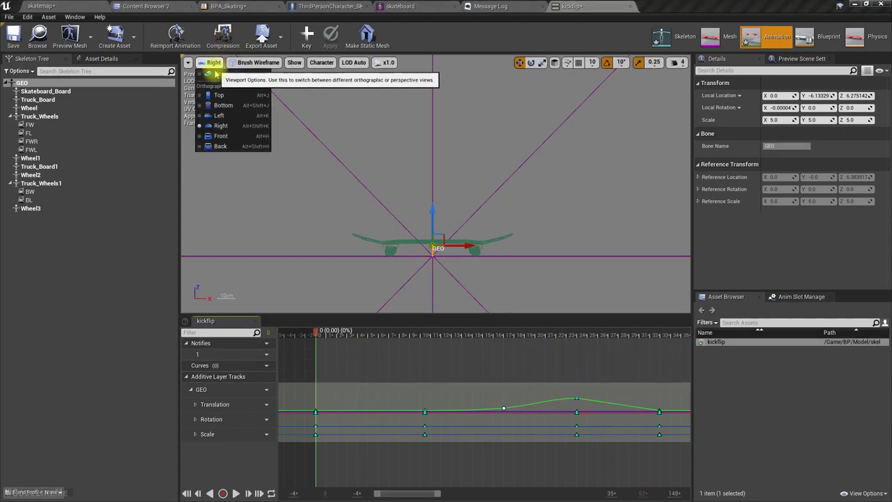
click(220, 135)
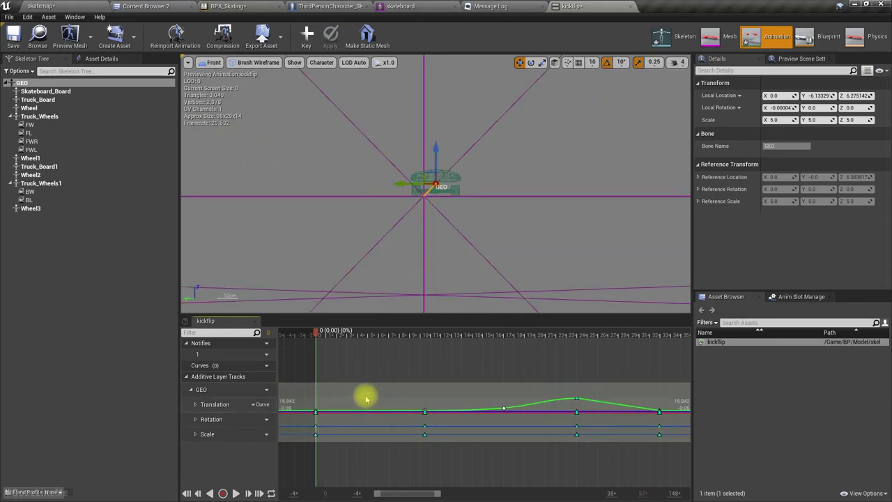
drag(338, 333, 484, 329)
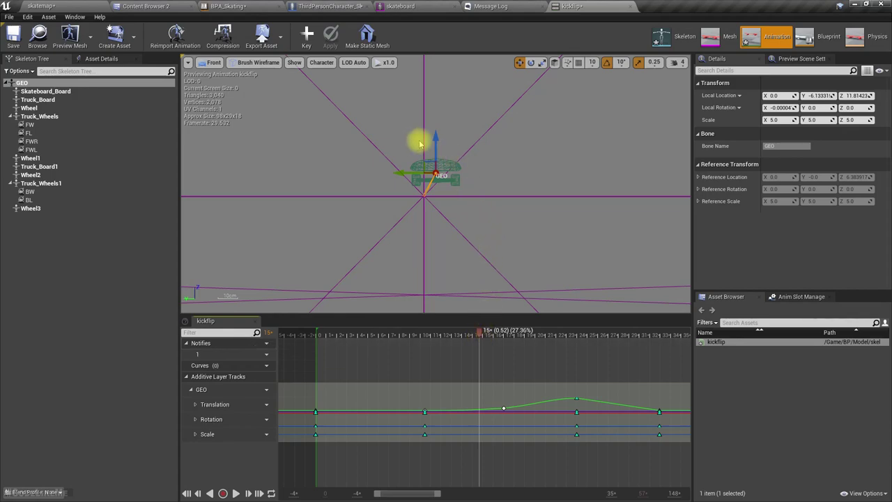
key(e)
drag(454, 146, 396, 126)
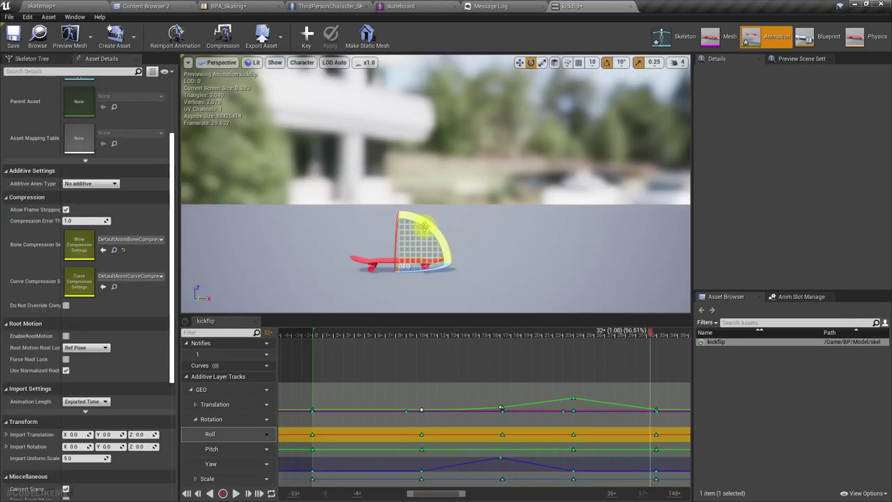
Play back the kickflip animation from frame 0 in the Perspective view and pause it with the board in the air
right_drag(477, 216, 468, 248)
key(r)
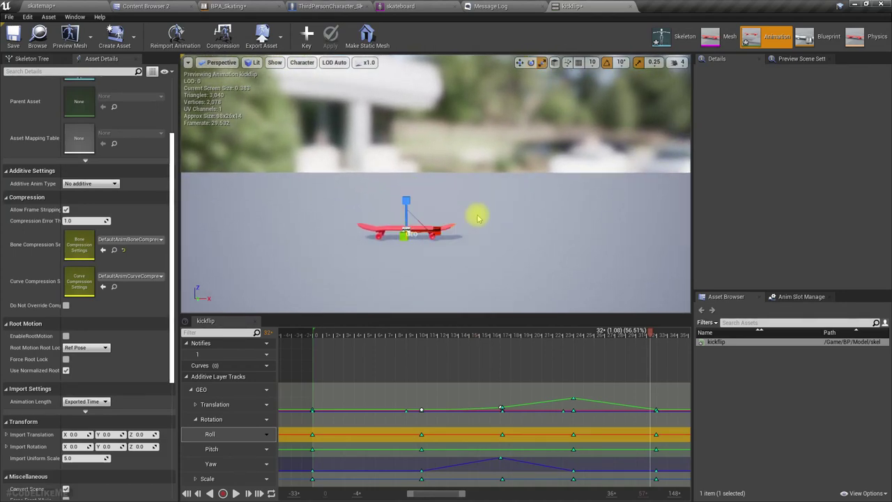
drag(330, 335, 310, 318)
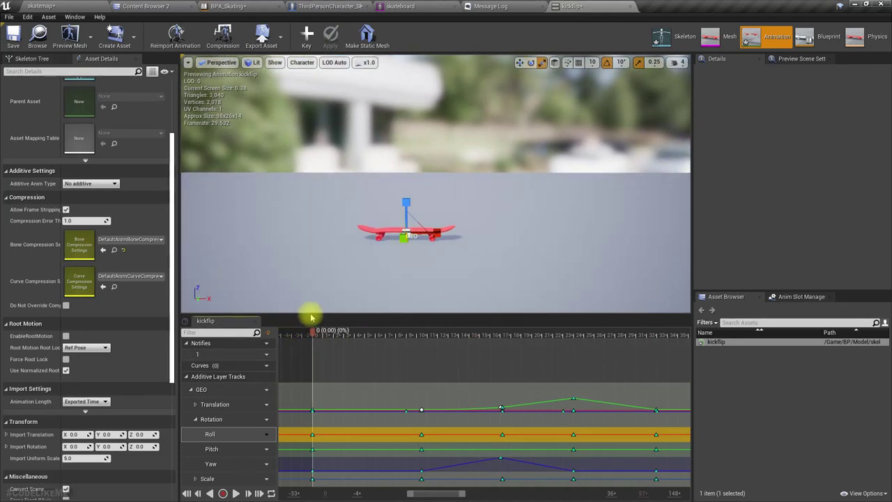
key(space)
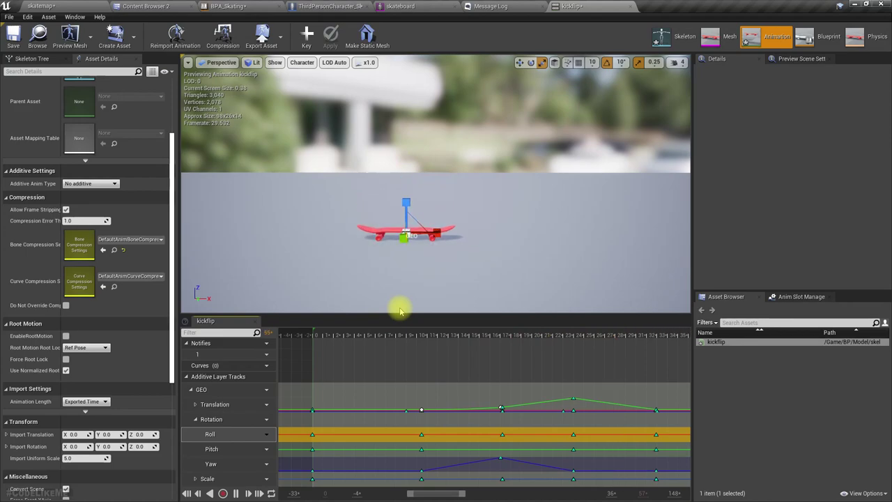
key(space)
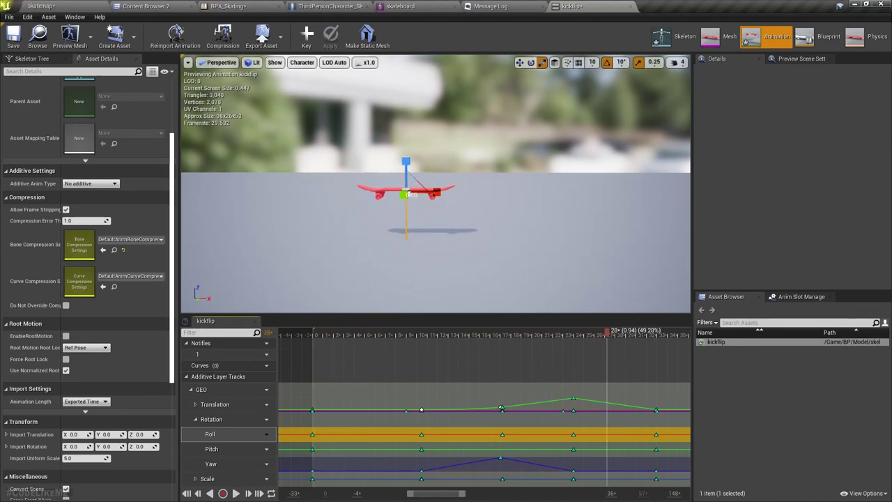
Play-test skatemap, make the skateboarder jump and end the session
click(52, 6)
click(528, 34)
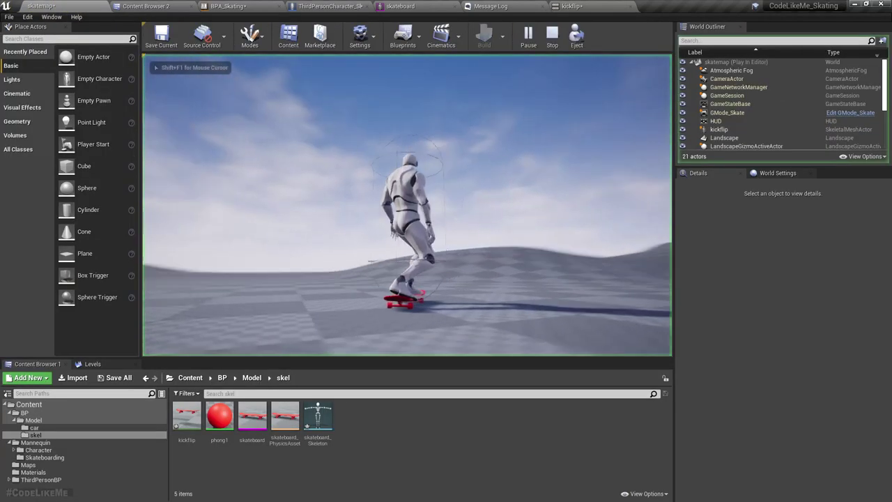
key(space)
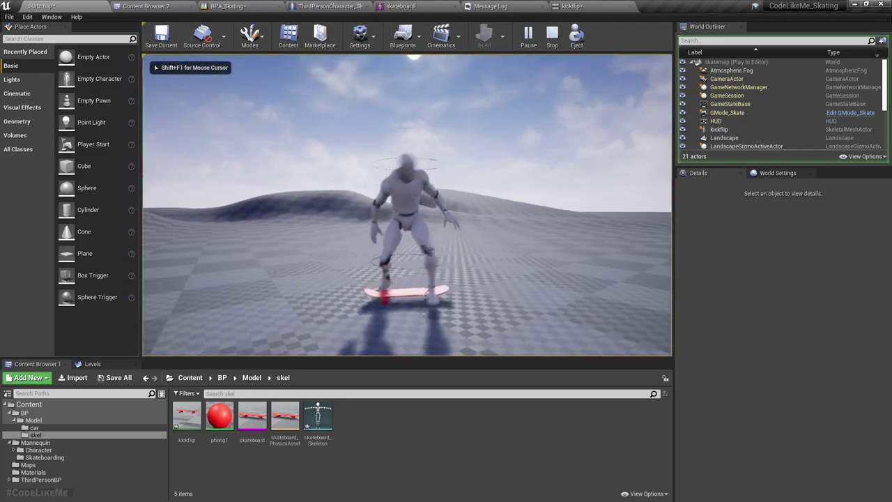
key(Escape)
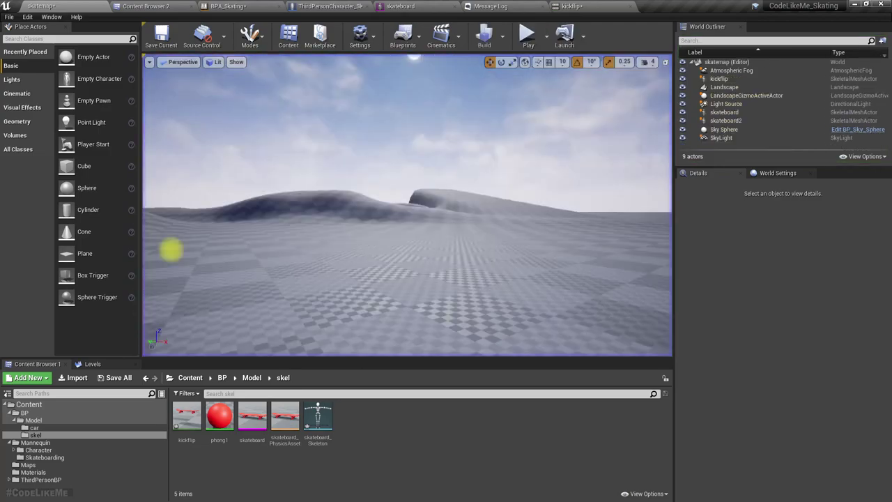
Examine the ThirdPersonCharacter_Skate Event Graph and the wheel traces and rotation interpolation inside its Align Skate graph
click(317, 6)
scroll(337, 231, up, 2)
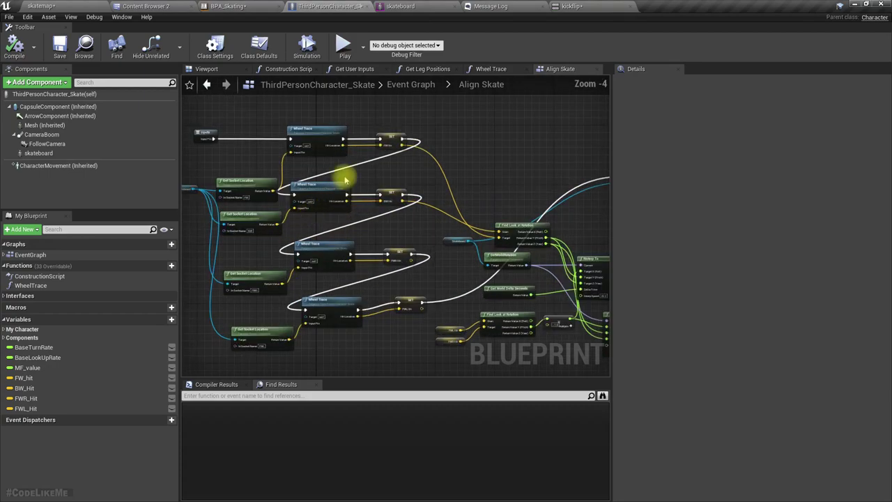
click(410, 85)
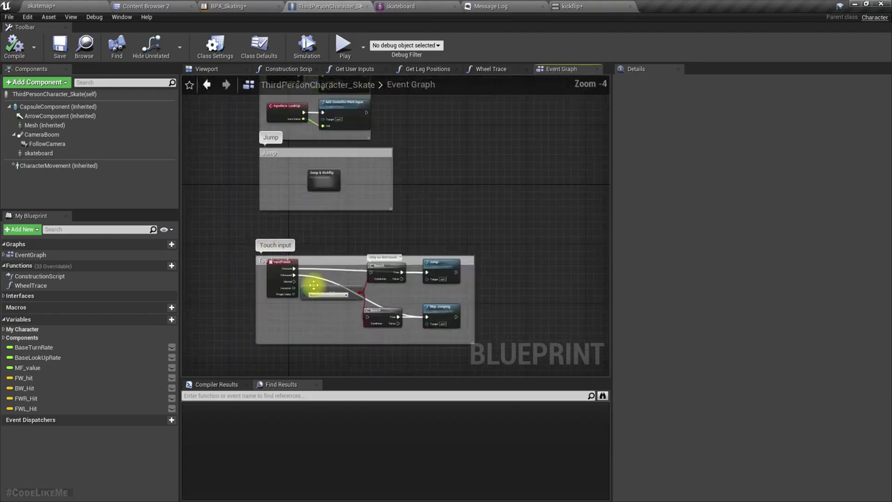
scroll(306, 219, up, 4)
right_drag(287, 177, 322, 0)
scroll(316, 221, down, 3)
scroll(390, 349, up, 3)
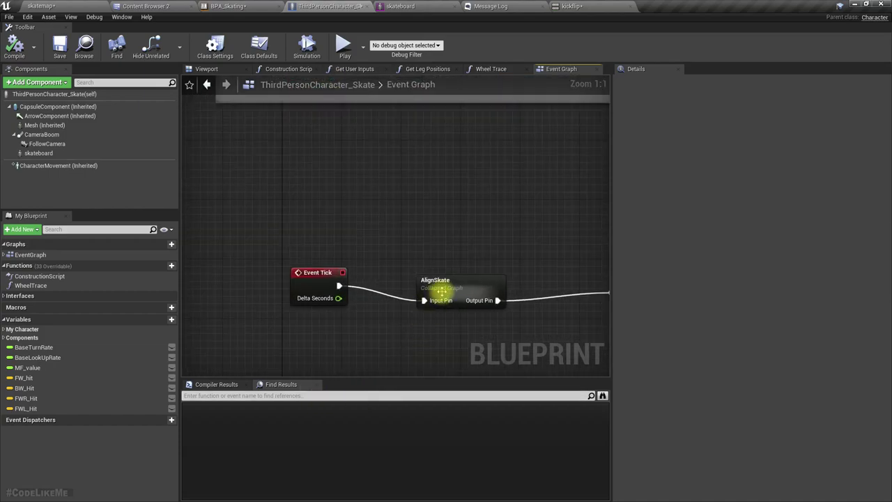
double_click(441, 292)
scroll(437, 233, up, 2)
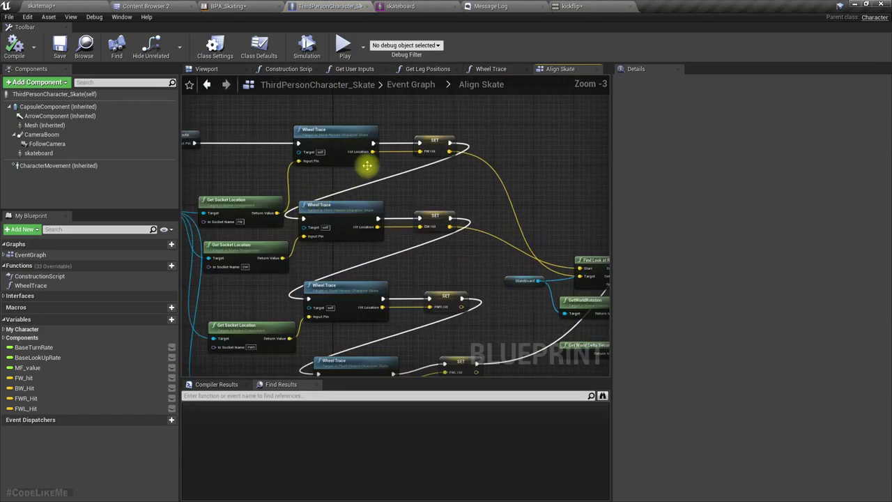
right_drag(478, 311, 189, 189)
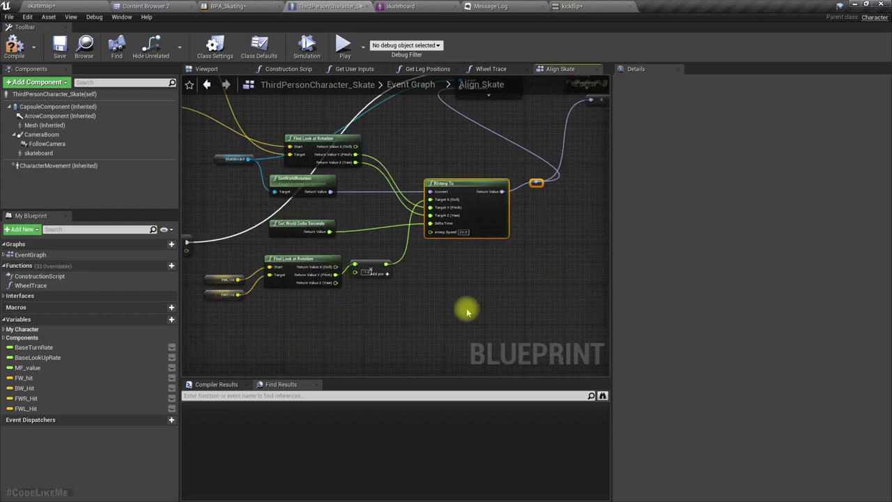
right_drag(448, 267, 559, 335)
Break the execution link between Event Tick and the AlignSkate node in the character's Event Graph
click(413, 85)
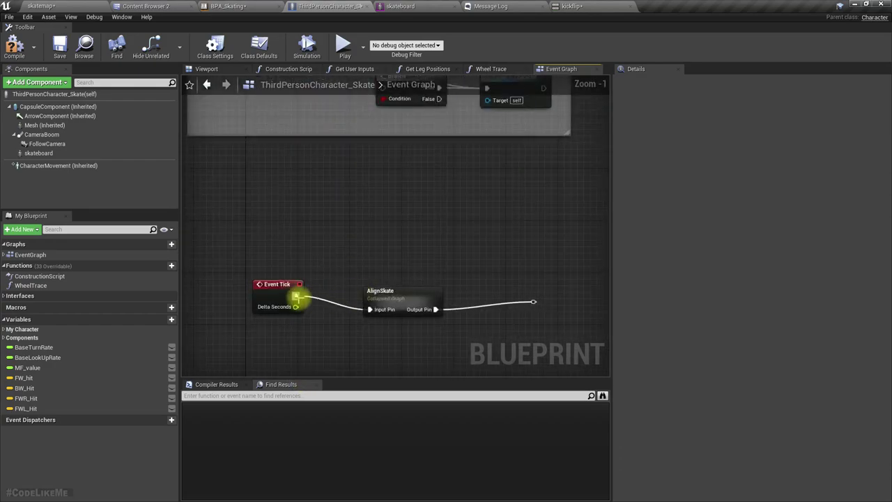
right_click(295, 295)
click(317, 317)
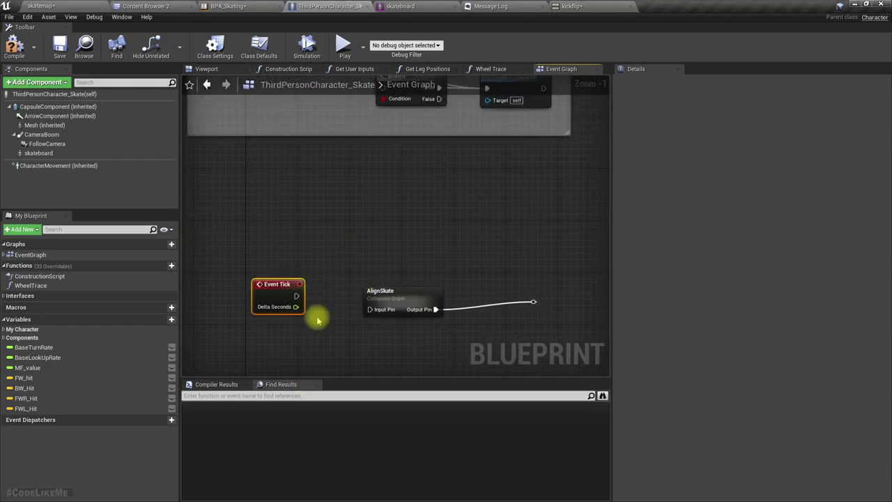
Play-test skatemap with board alignment disconnected, examine the jump, and return to the kickflip animation in the Perspective view
click(65, 6)
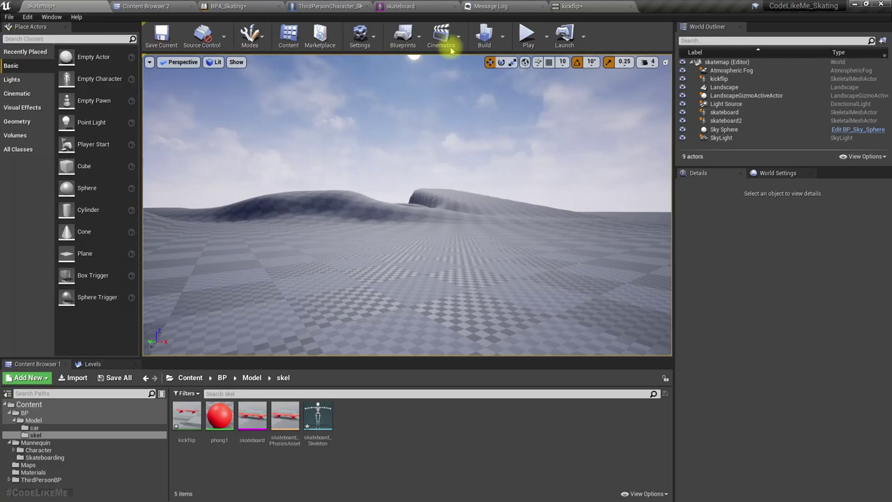
click(525, 34)
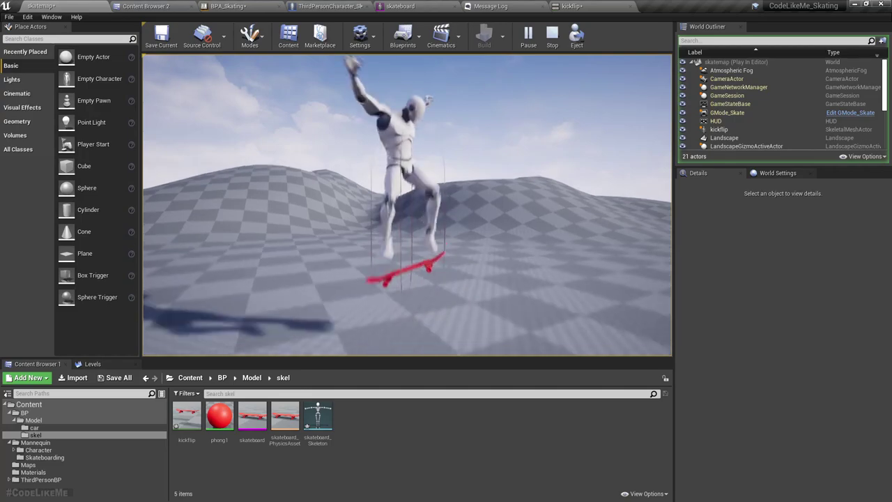
key(Escape)
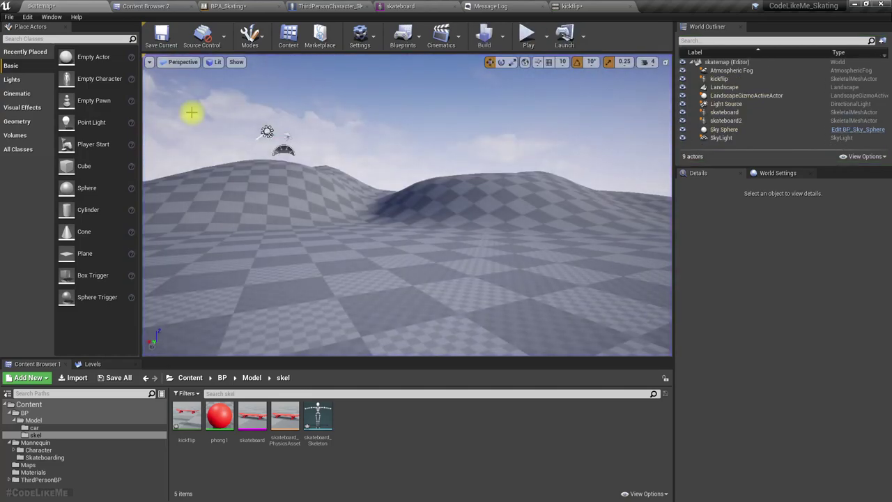
click(573, 6)
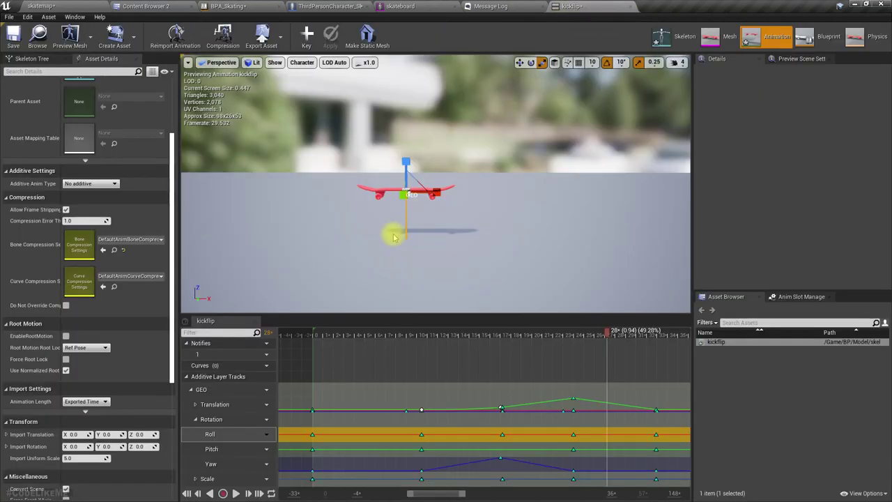
right_drag(393, 238, 338, 234)
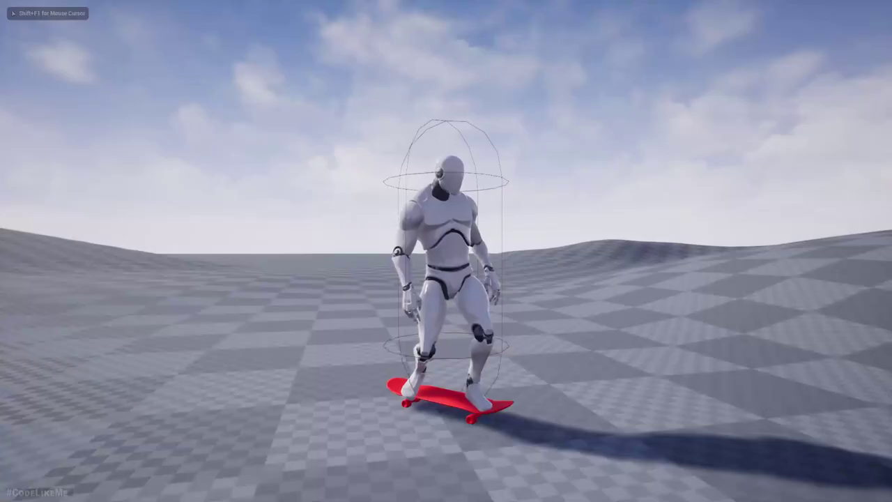
Play-test repeated skateboarder jumps in skatemap to compare the board's motion, and return to the kickflip rotation curve
key(space)
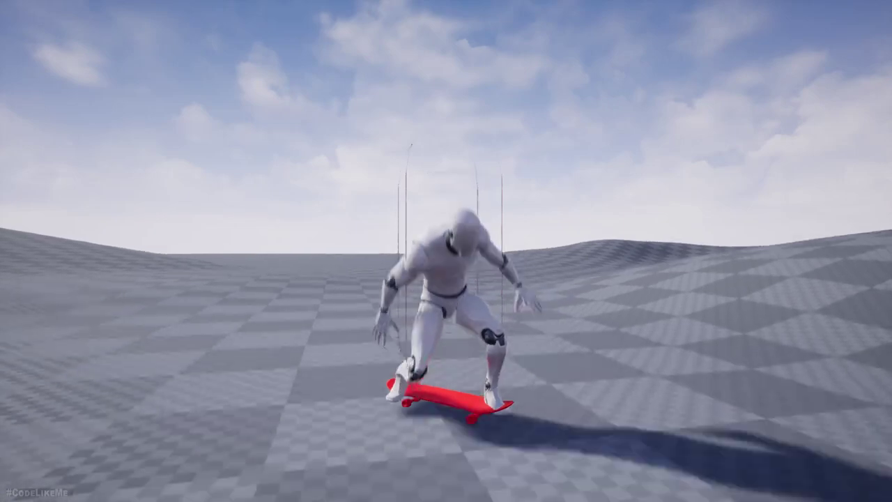
key(space)
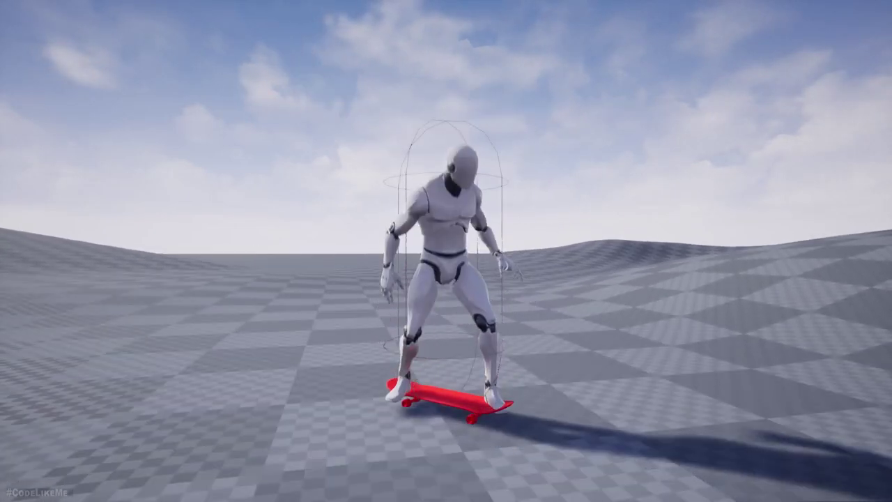
key(space)
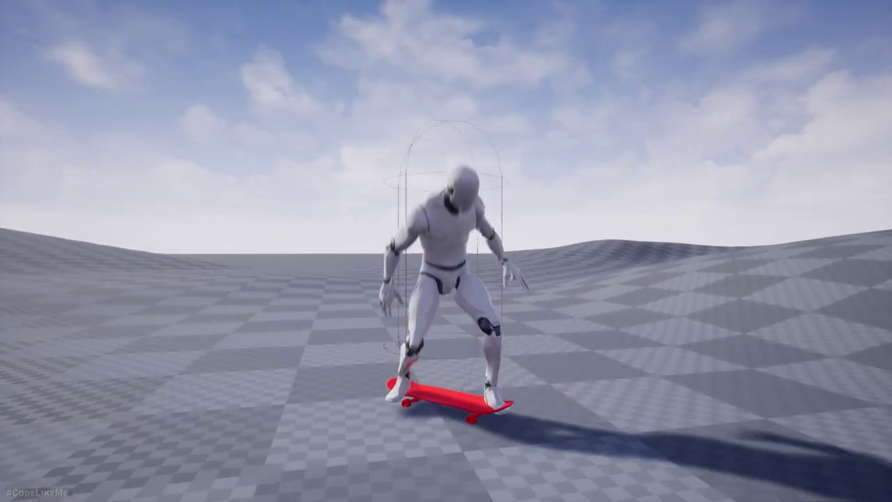
key(space)
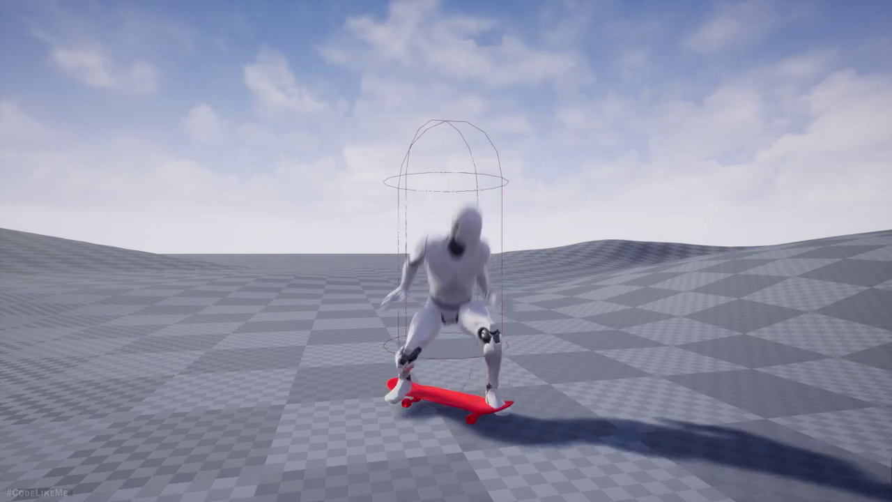
key(space)
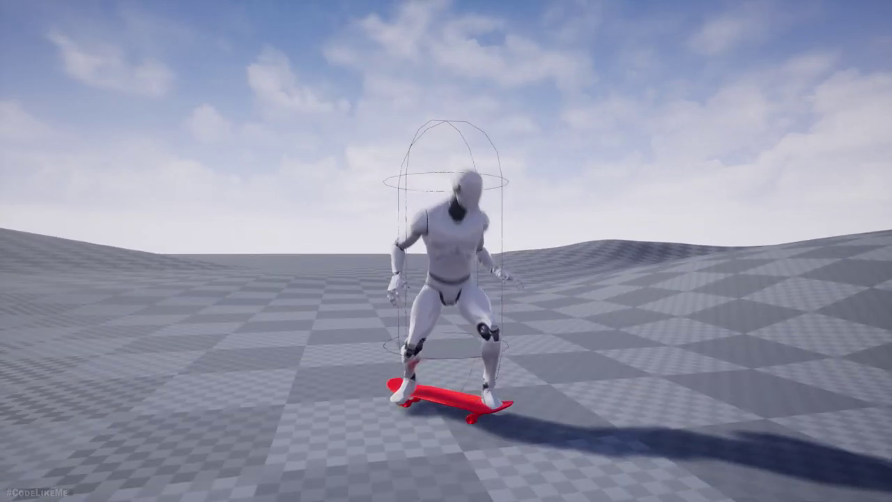
key(space)
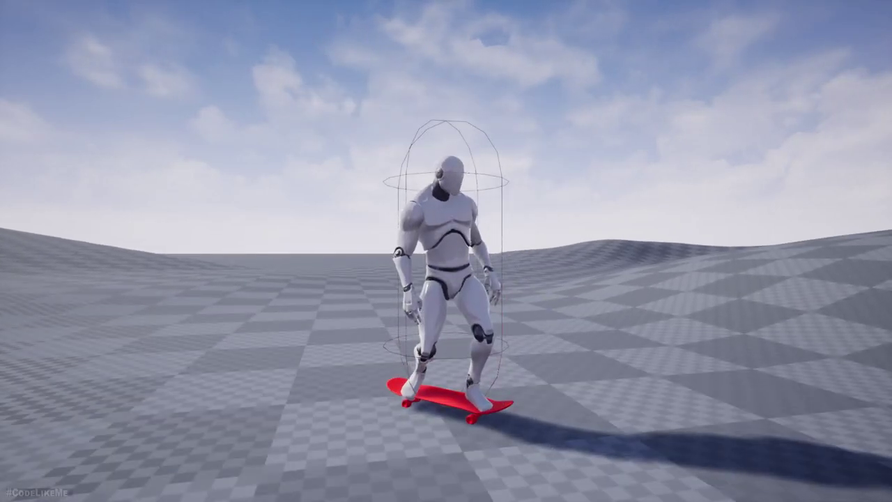
key(space)
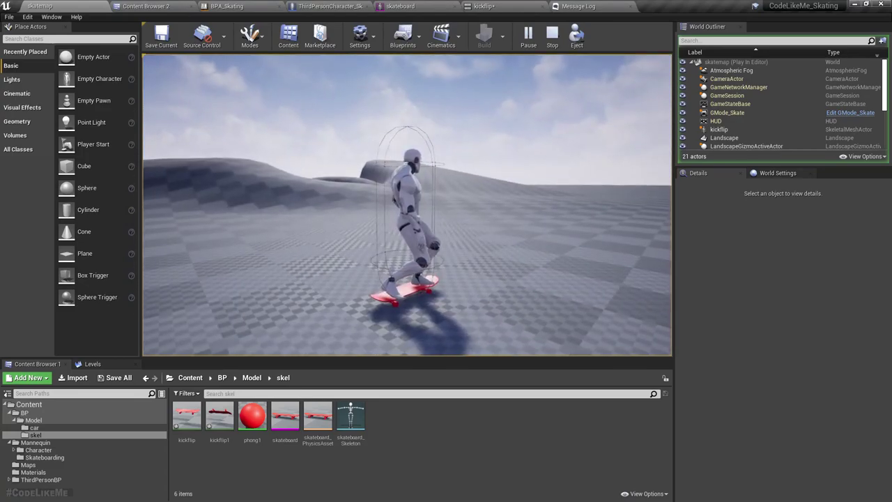
key(Escape)
click(524, 5)
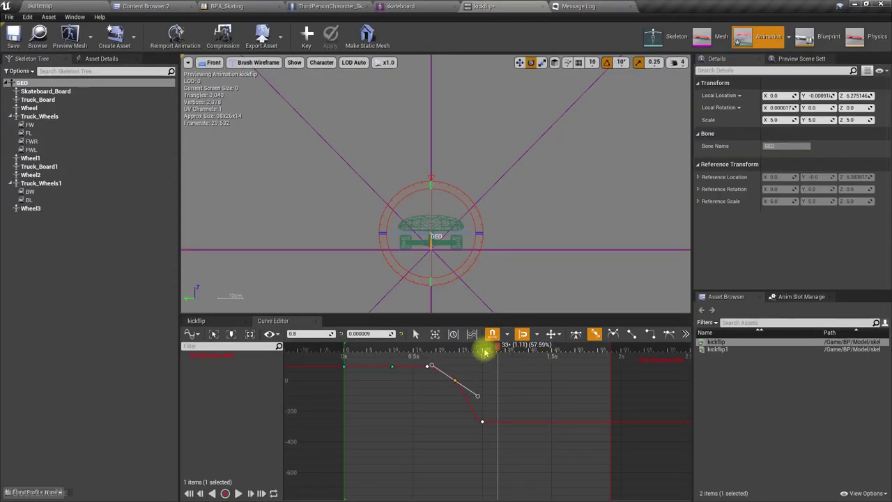
Preview the kickflip animation in the lit Perspective view with the whole board in its surroundings
click(209, 62)
click(221, 75)
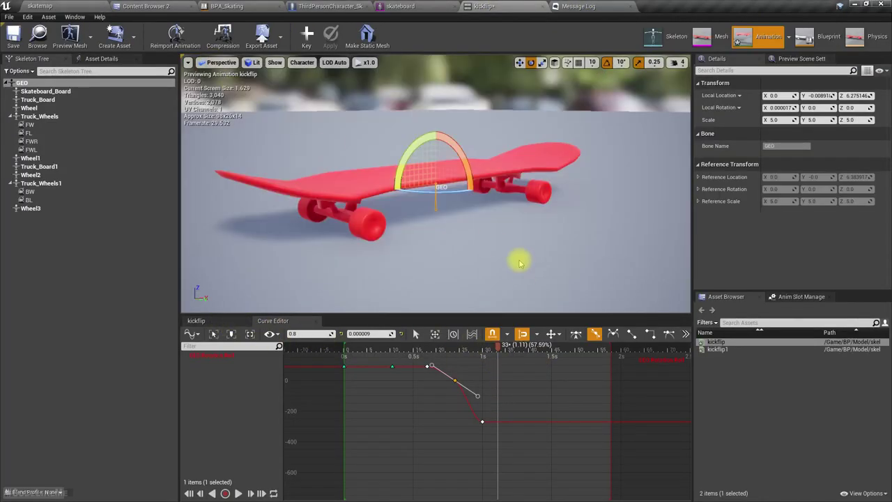
key(s)
right_drag(508, 252, 509, 253)
key(r)
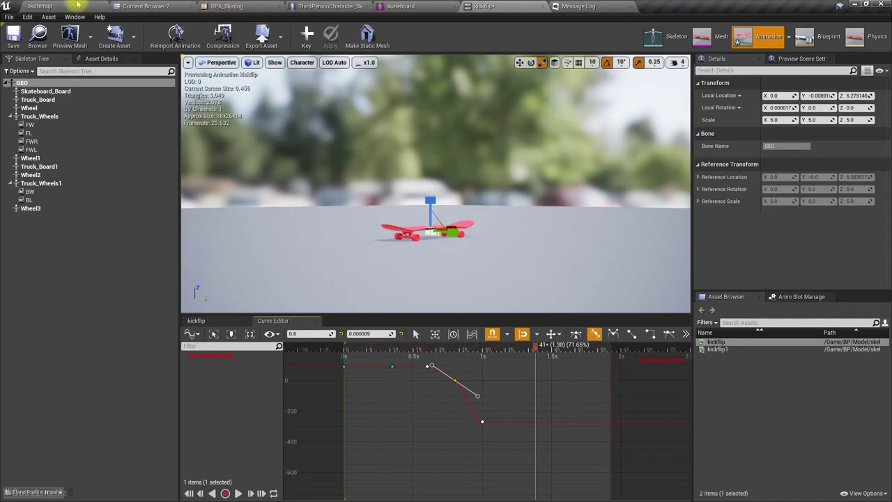
Play-test skatemap full screen and make the skateboarder jump repeatedly to compare his airtime with the board's flip
click(77, 5)
right_drag(361, 173, 358, 179)
key(F11)
key(alt+p)
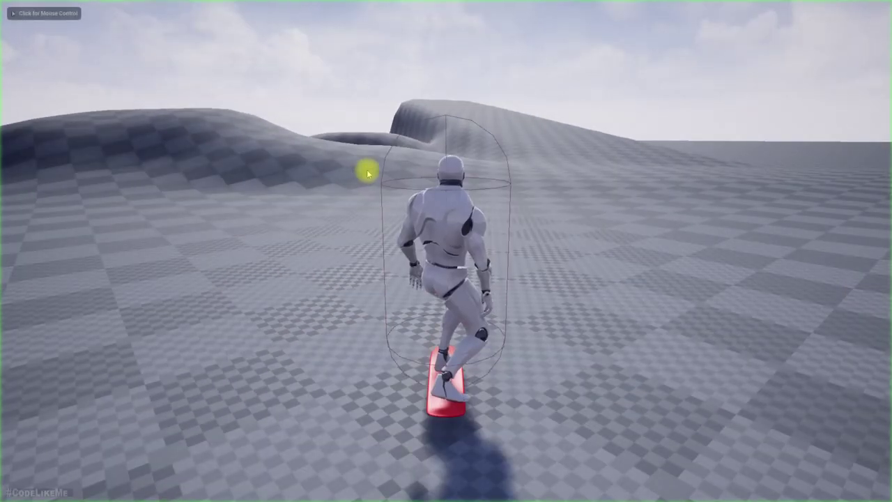
click(367, 171)
key(space)
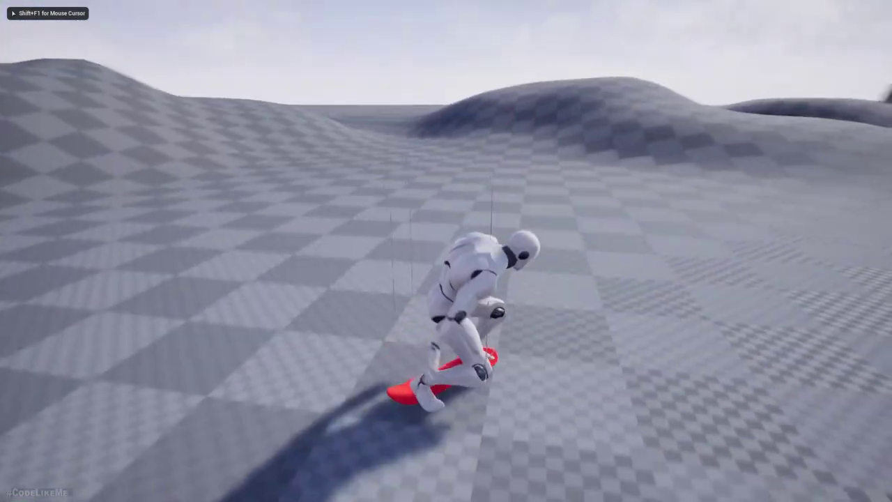
key(space)
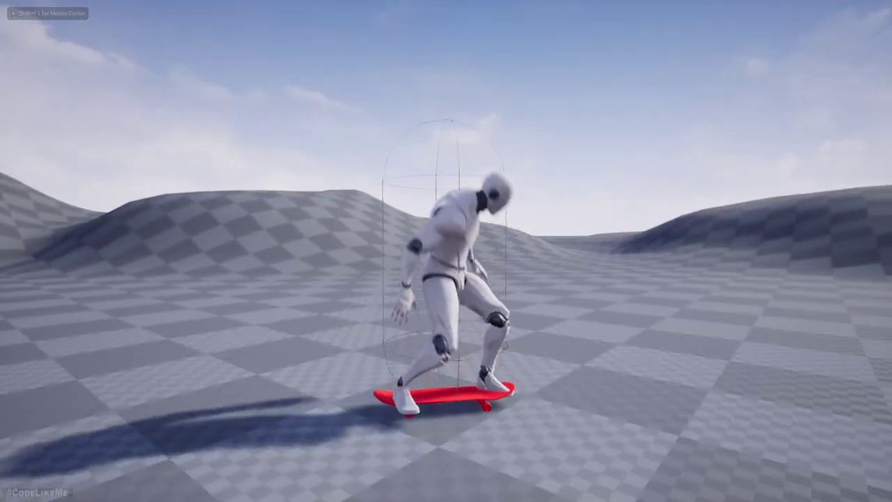
key(space)
Ride the skateboarder forward with turns, trigger kickflip jumps while moving, and end the play-test
key(w)
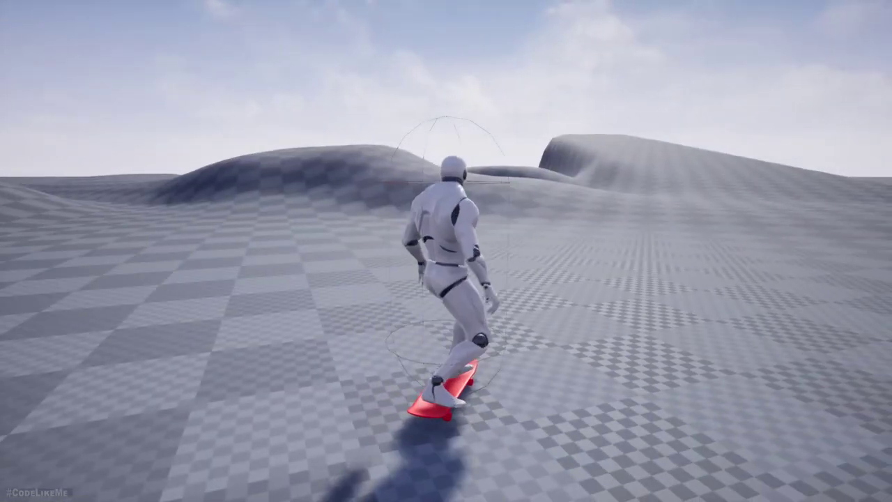
key(d)
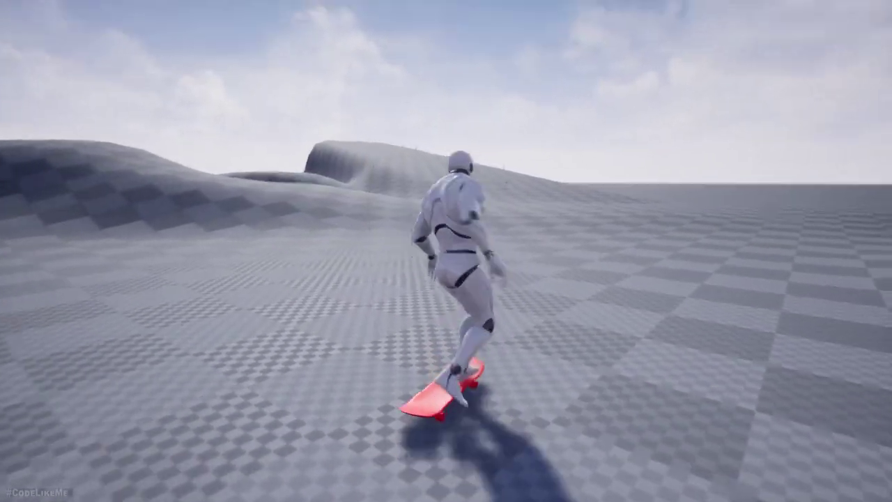
key(a)
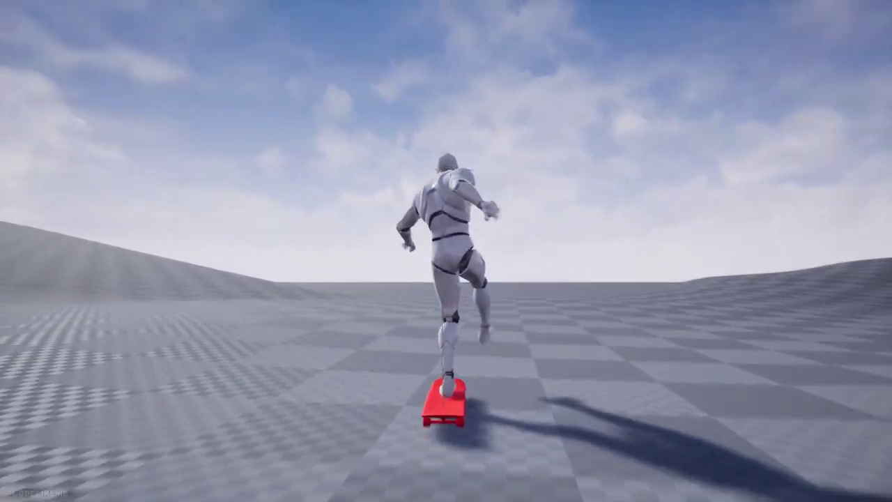
key(a)
key(space)
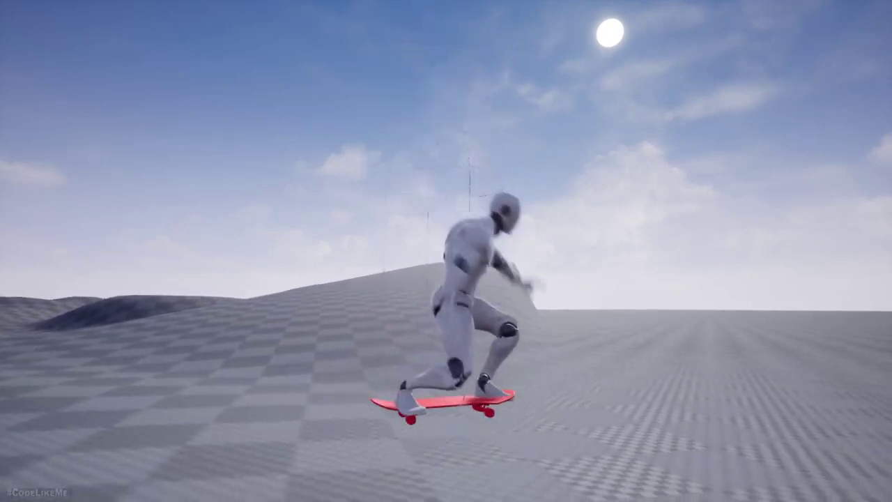
key(space)
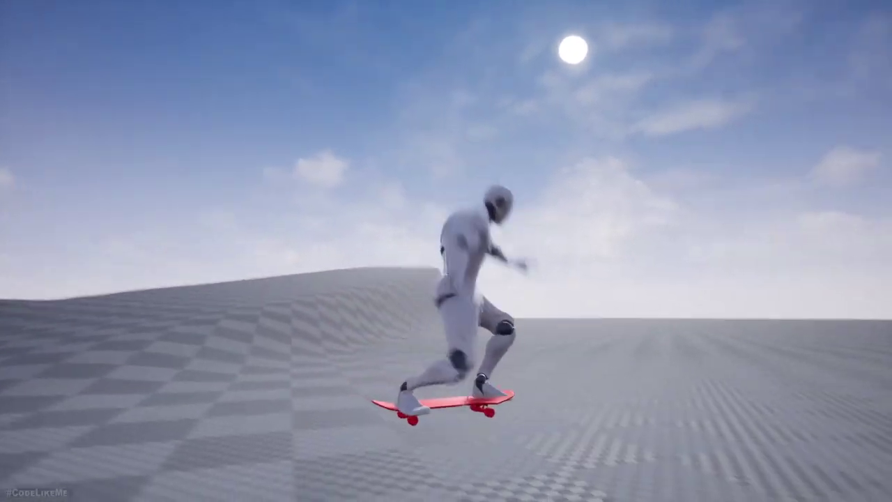
key(space)
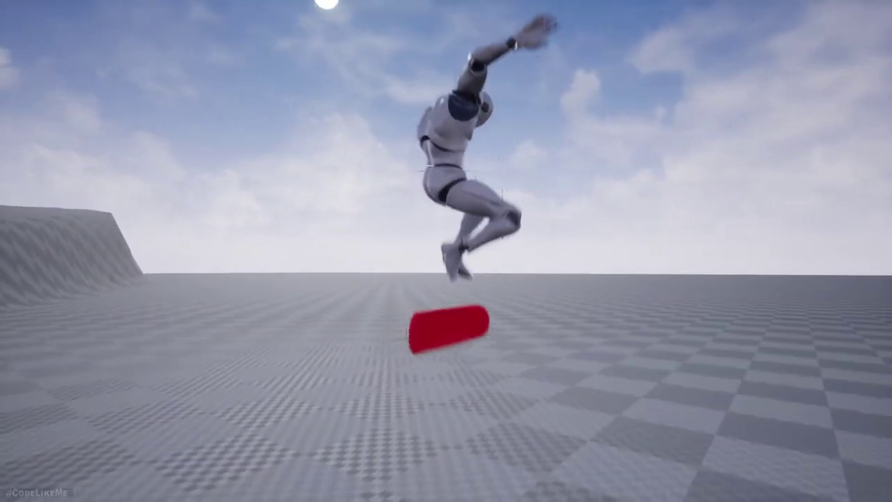
key(Escape)
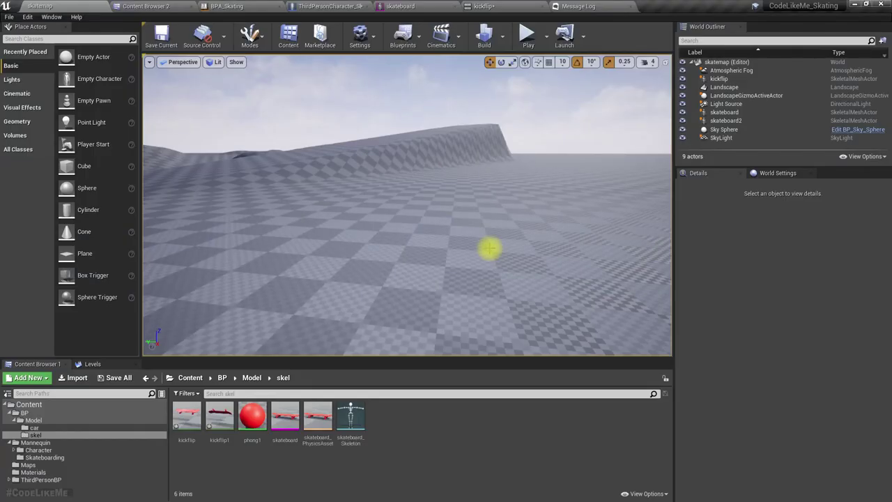
Run another short play-test in the normal-sized skatemap viewport to check the timing of the standing jumps
key(alt+p)
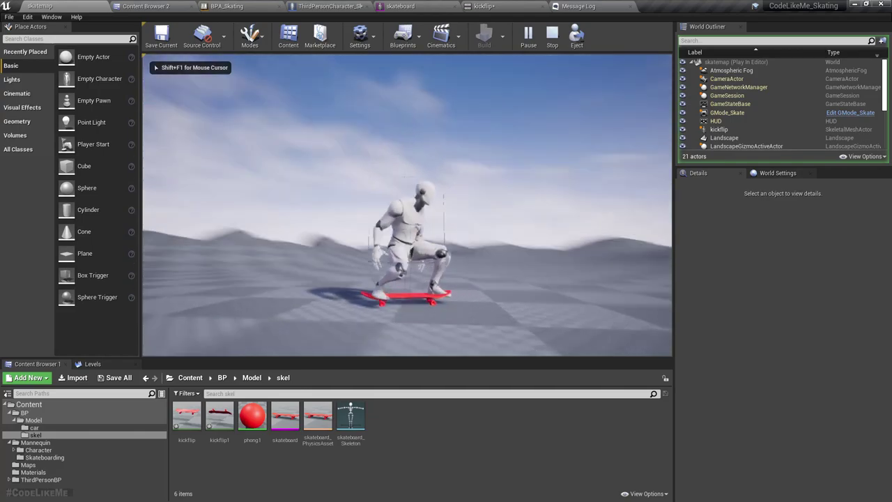
key(space)
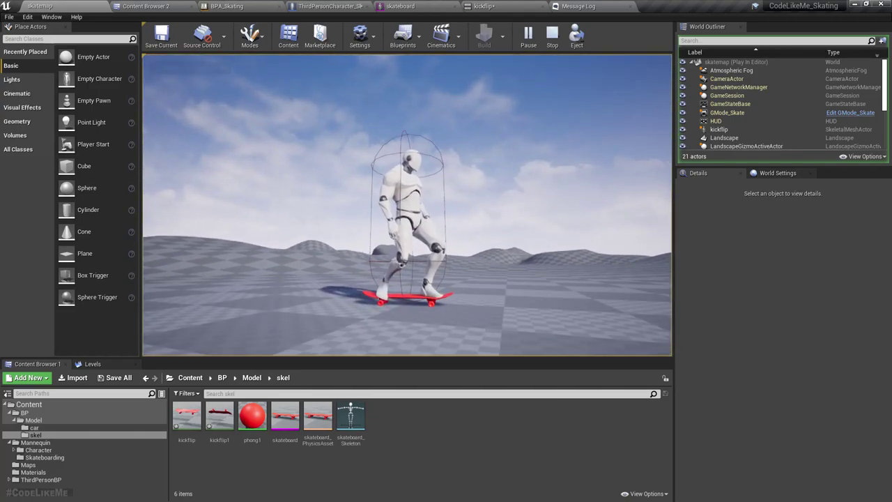
key(space)
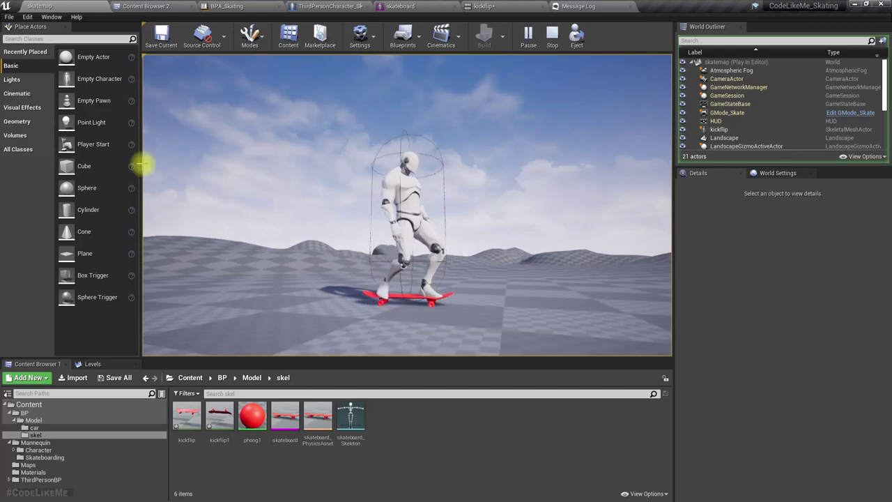
key(Escape)
Filter the CharacterMovement properties in ThirdPersonCharacter_Skate for "gravi" and examine the gravity options
click(317, 5)
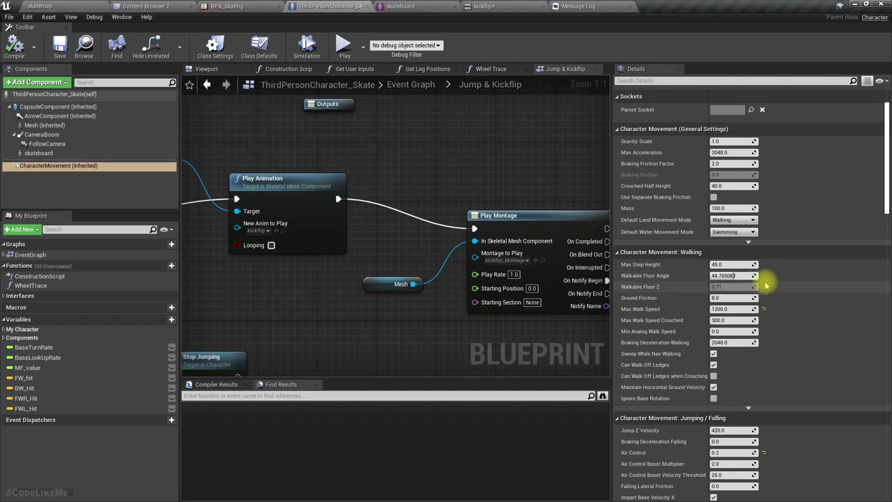
scroll(766, 285, up, 1)
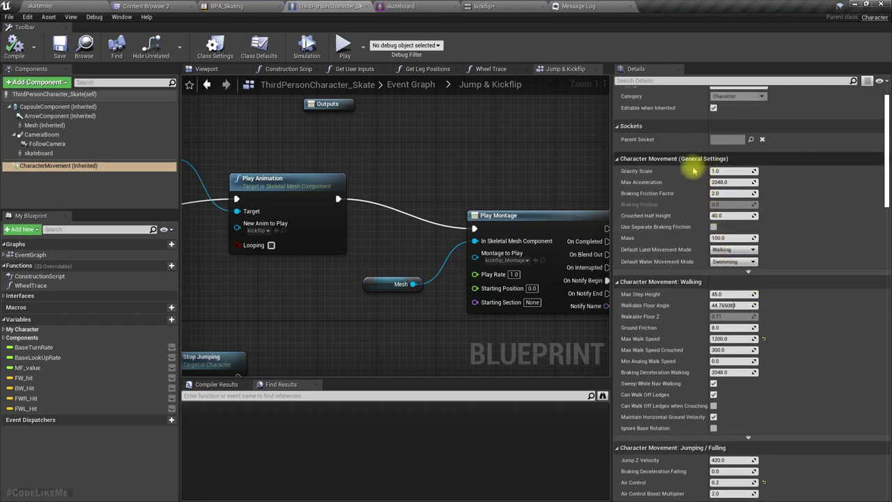
click(656, 84)
text(gravi)
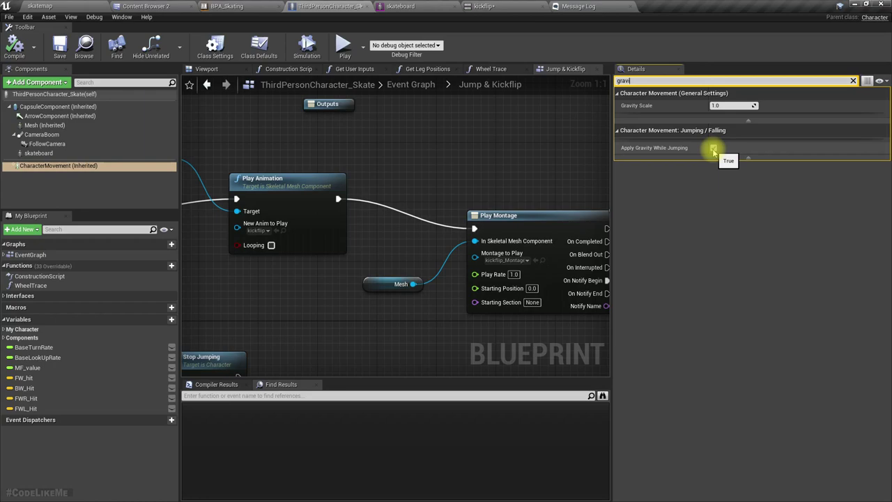
click(853, 81)
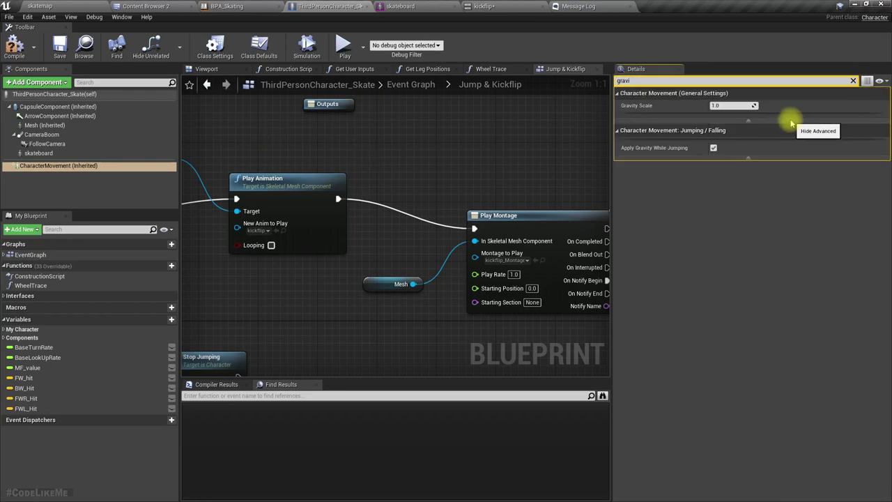
Open the Project Settings and examine the default gravity constant in the Engine Physics section
click(51, 5)
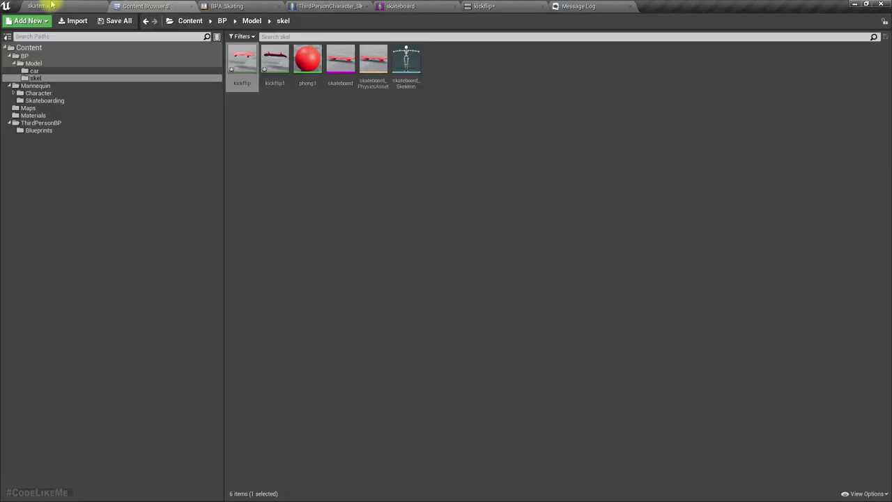
click(360, 35)
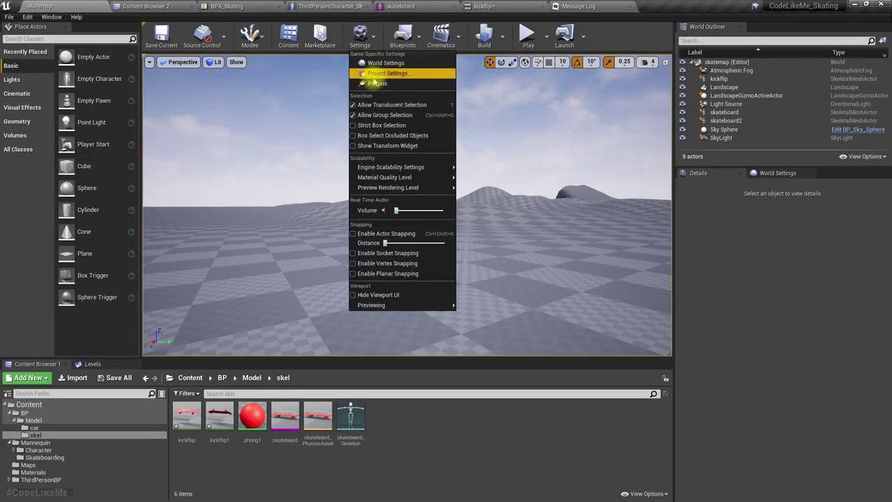
click(377, 82)
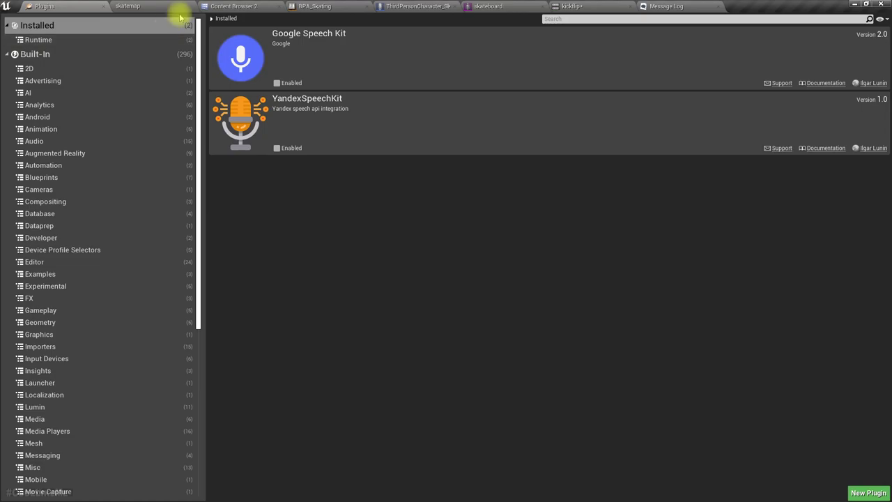
click(109, 6)
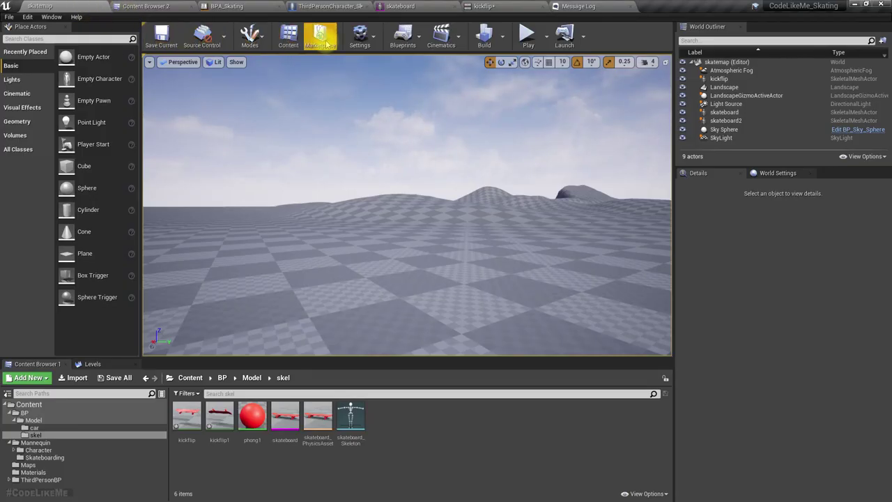
click(359, 35)
click(376, 83)
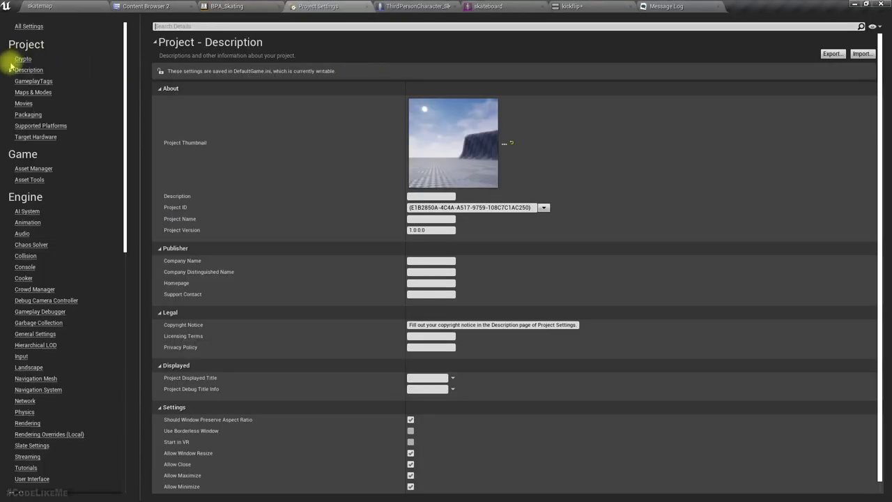
scroll(39, 377, down, 3)
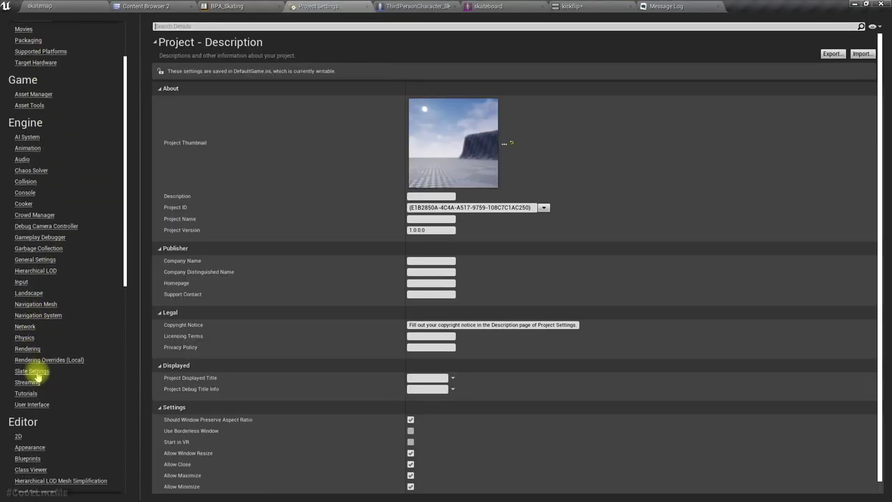
click(24, 337)
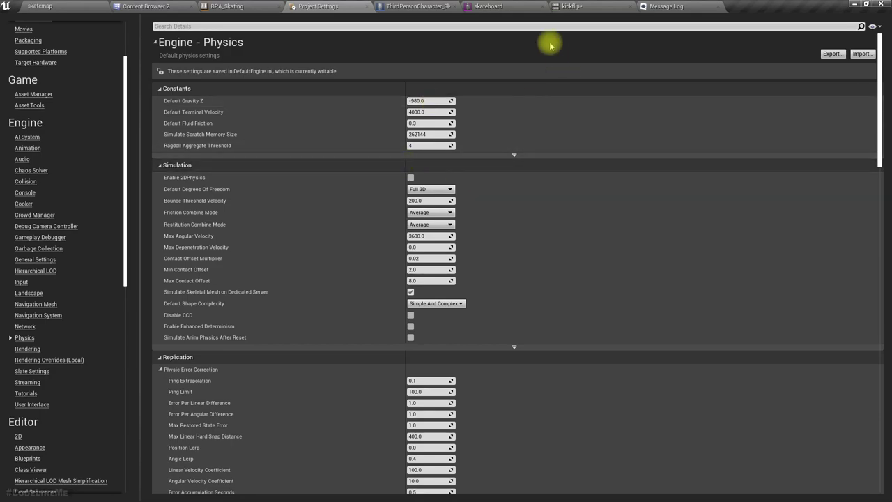
Set the CharacterMovement's Gravity Scale to 2.0, compile ThirdPersonCharacter_Skate, and return to skatemap
click(423, 5)
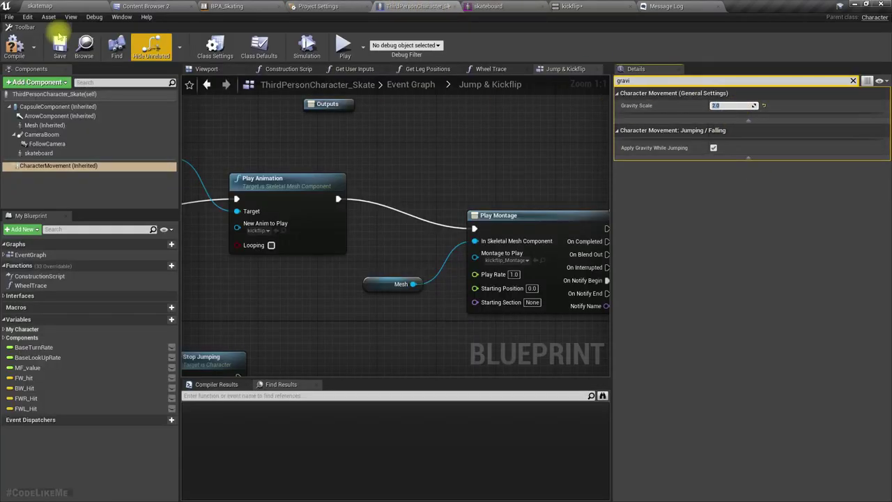
click(20, 47)
click(55, 6)
Play-test repeated kickflip jumps in full-screen skatemap with the changed gravity scale, and restore the editor layout
key(F11)
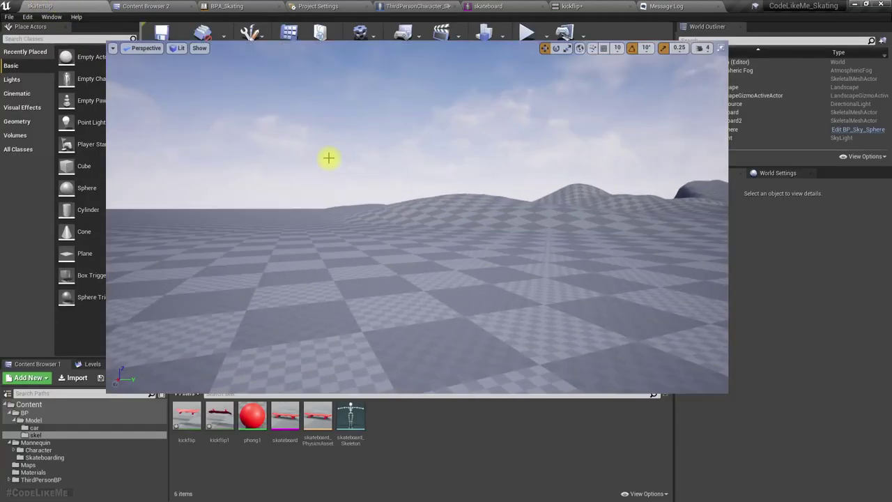
key(alt+p)
click(329, 158)
key(space)
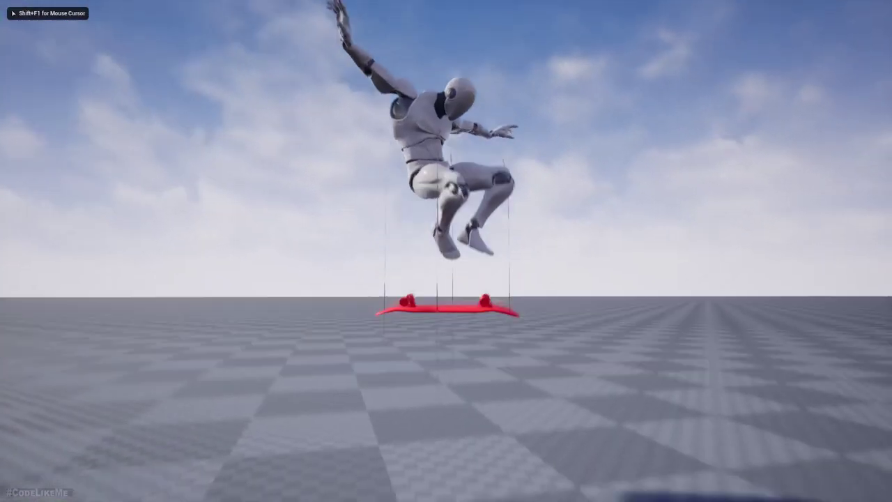
key(space)
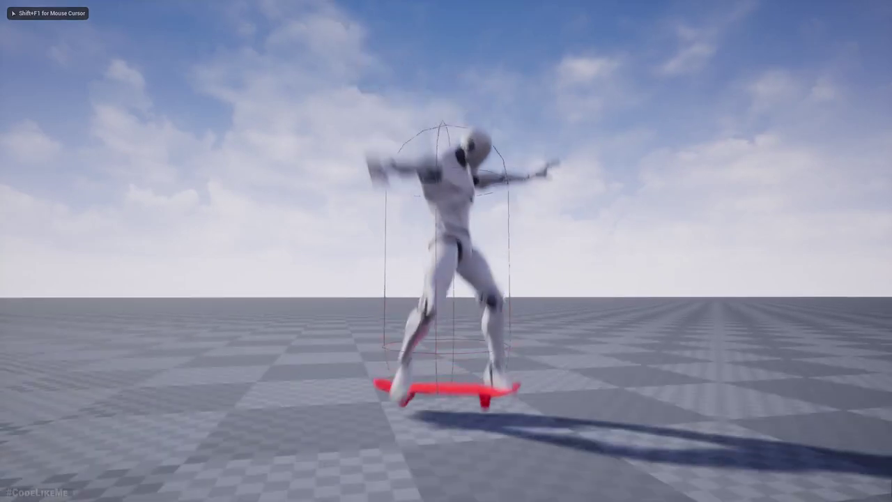
key(space)
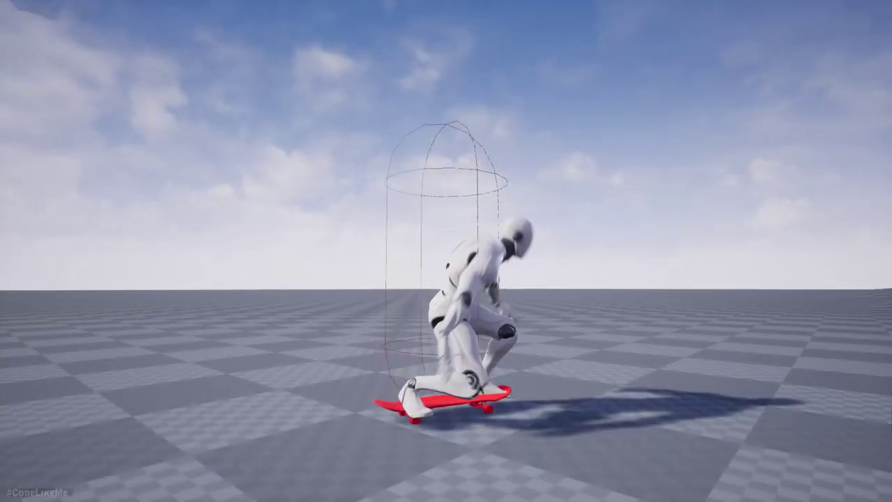
key(space)
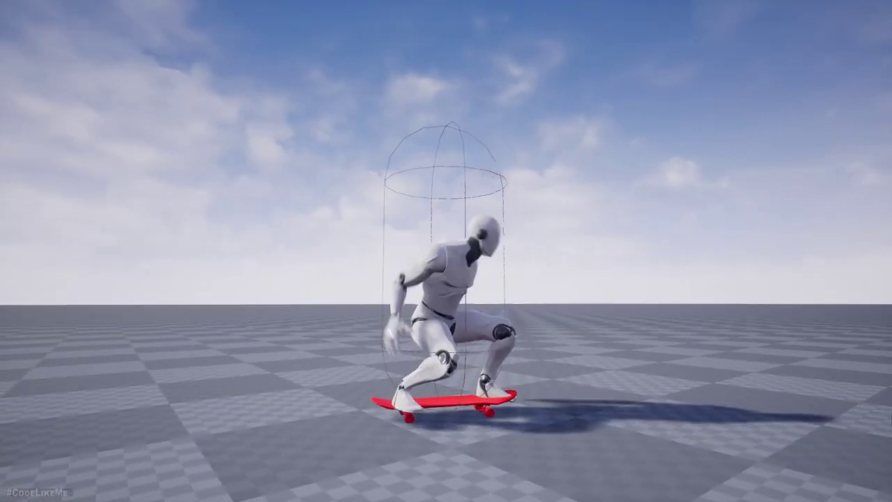
key(space)
key(space)
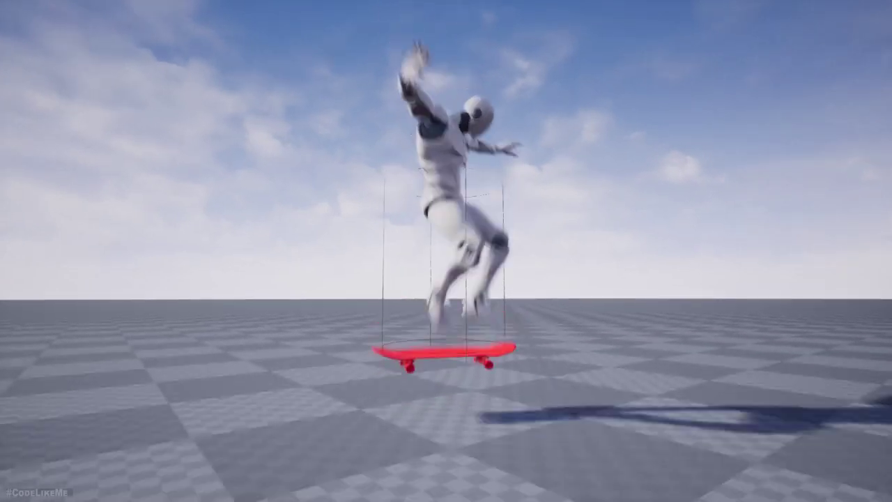
key(Escape)
key(F11)
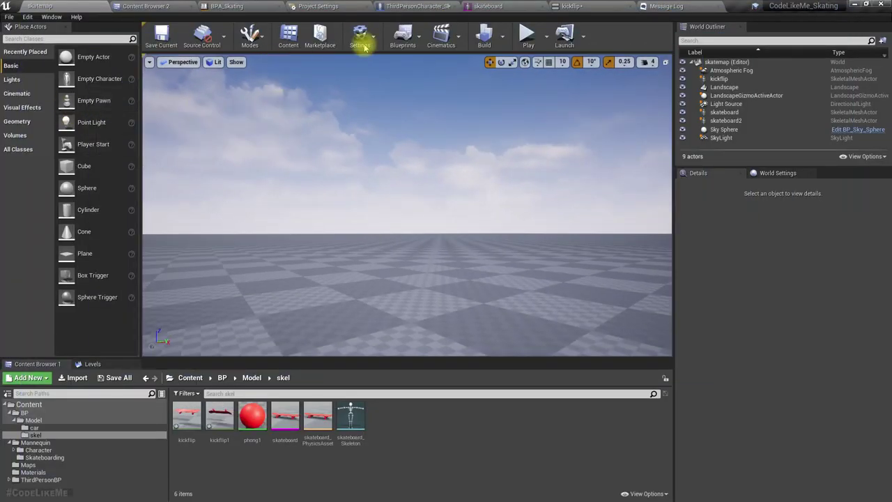
Clear the property filter of the CapsuleComponent in ThirdPersonCharacter_Skate and enable its Hidden in Game option
click(415, 7)
click(207, 68)
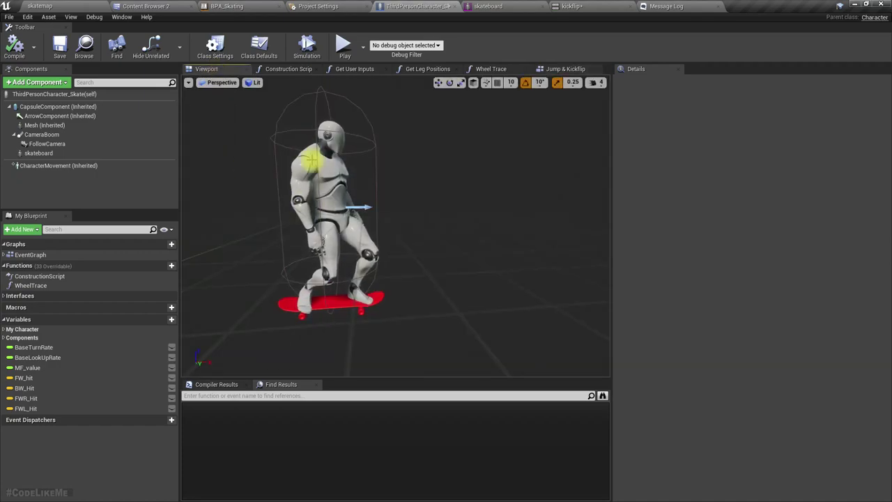
click(296, 130)
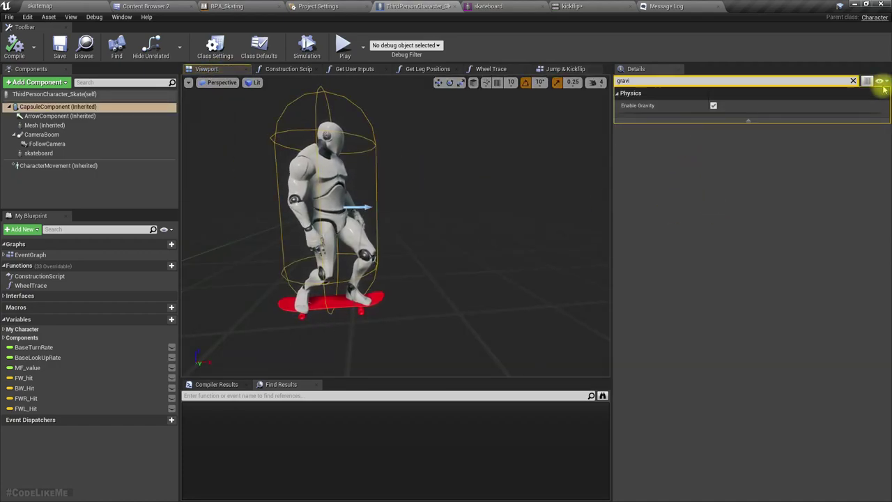
click(853, 81)
click(713, 352)
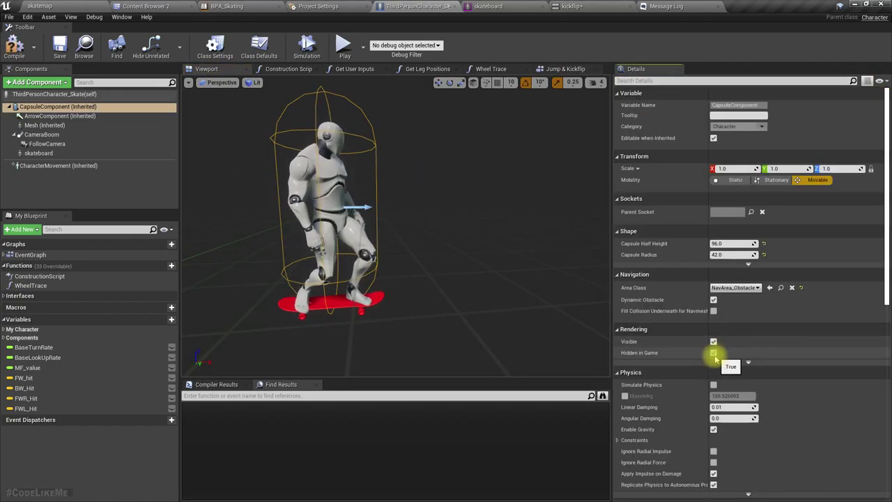
Play-test several kickflip jumps in skatemap at full screen
click(42, 5)
right_drag(350, 203, 369, 224)
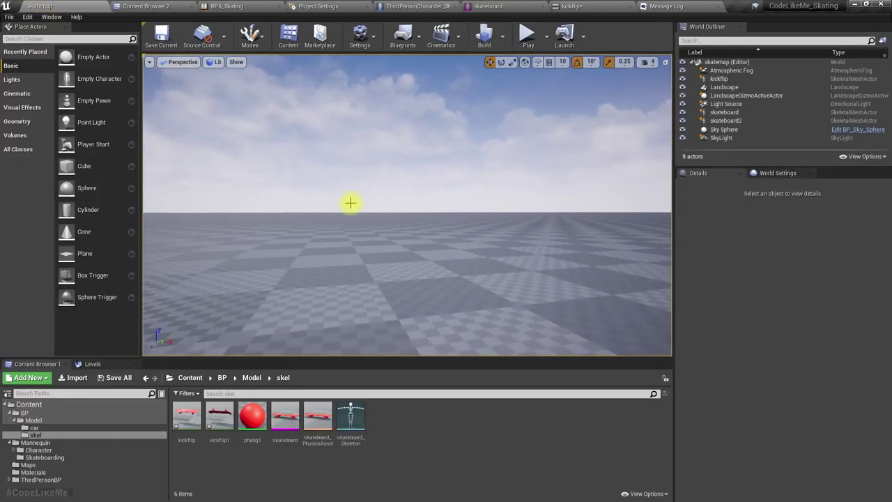
key(F11)
key(alt+p)
click(350, 203)
key(space)
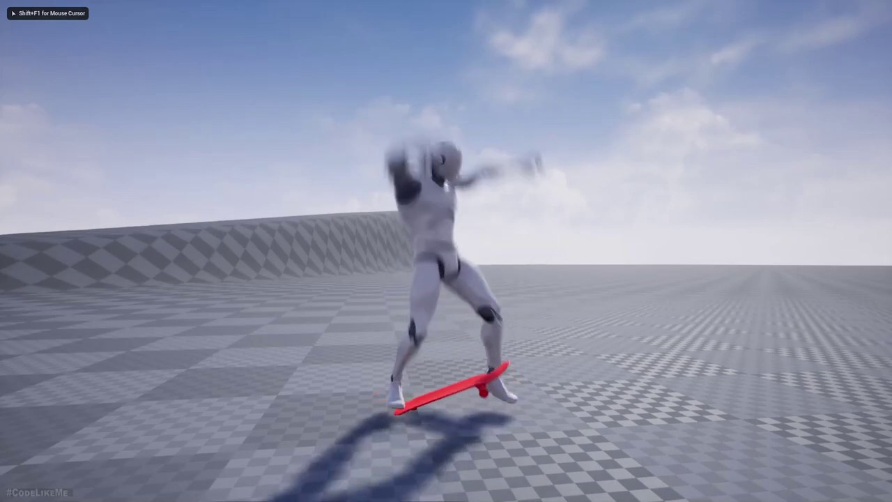
key(space)
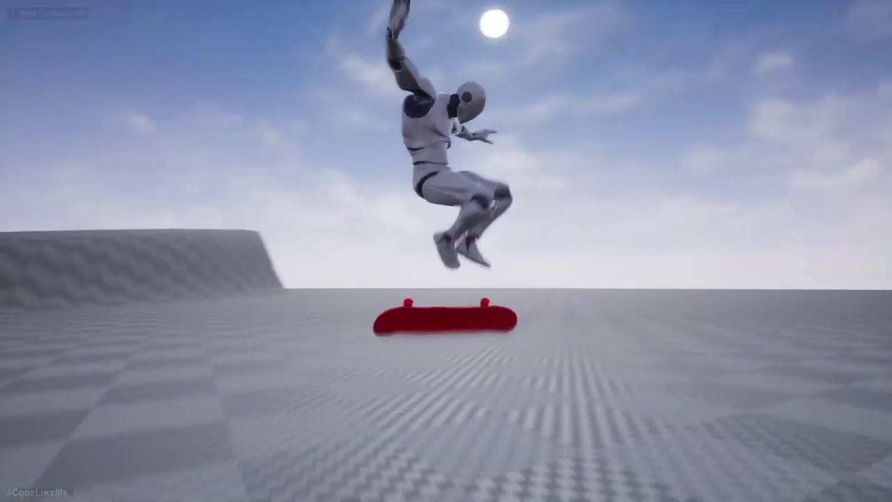
key(space)
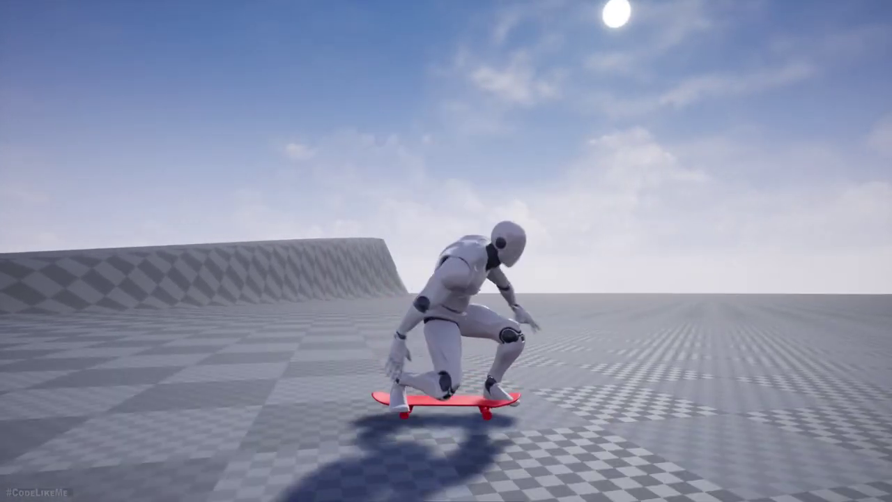
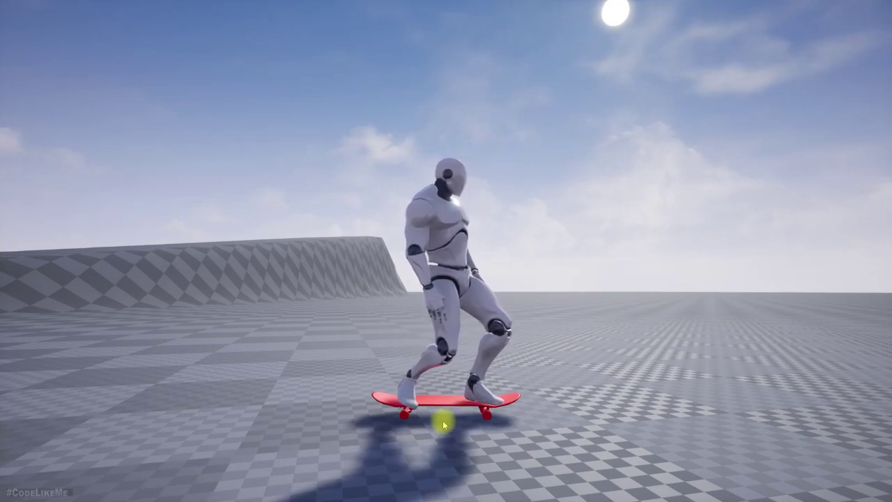
Test more kickflips and skate forward and around the map, then end the play session and restore the editor layout
click(506, 368)
key(space)
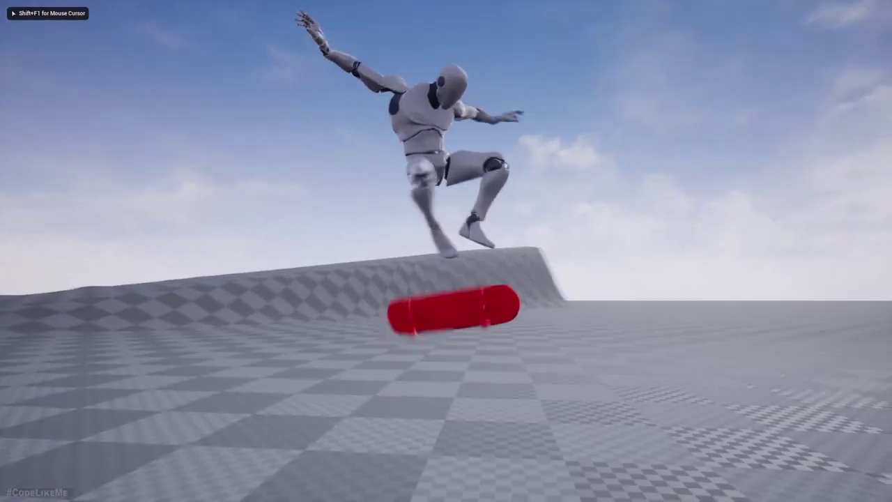
key(space)
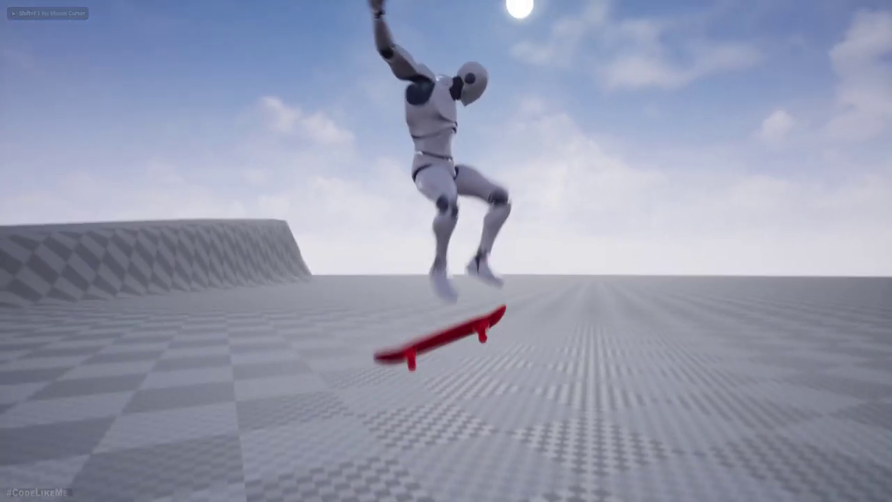
key(w)
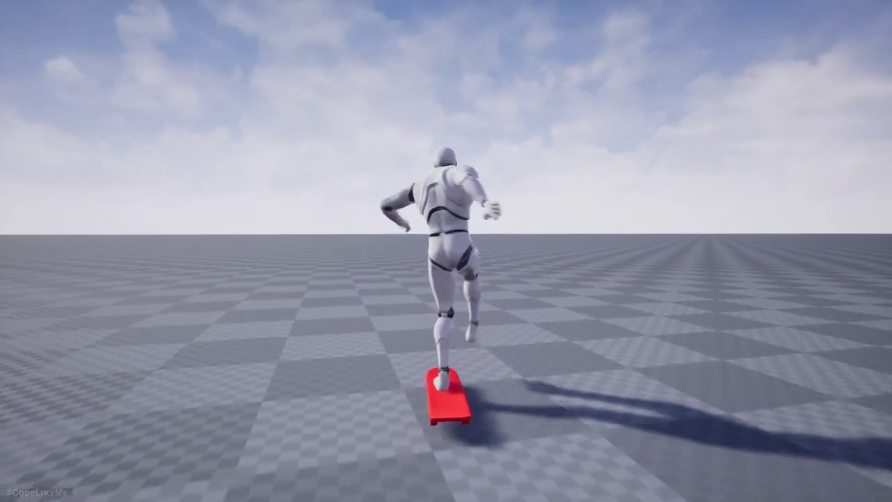
key(a)
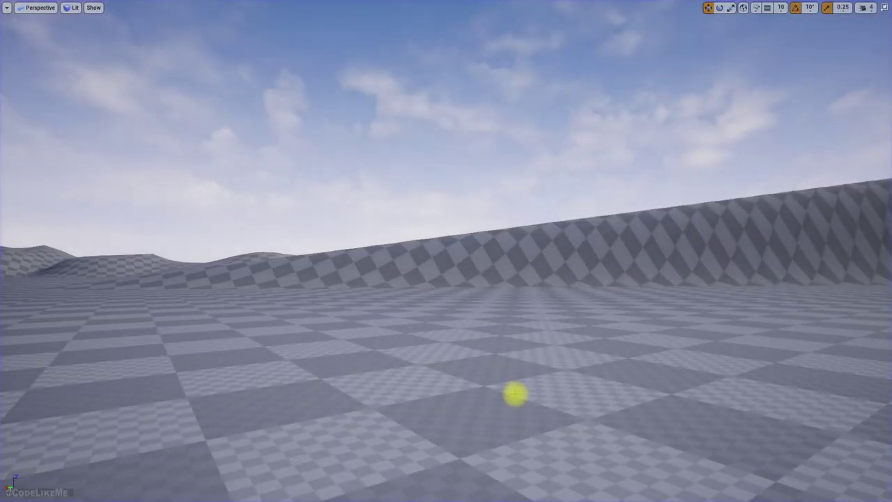
key(F11)
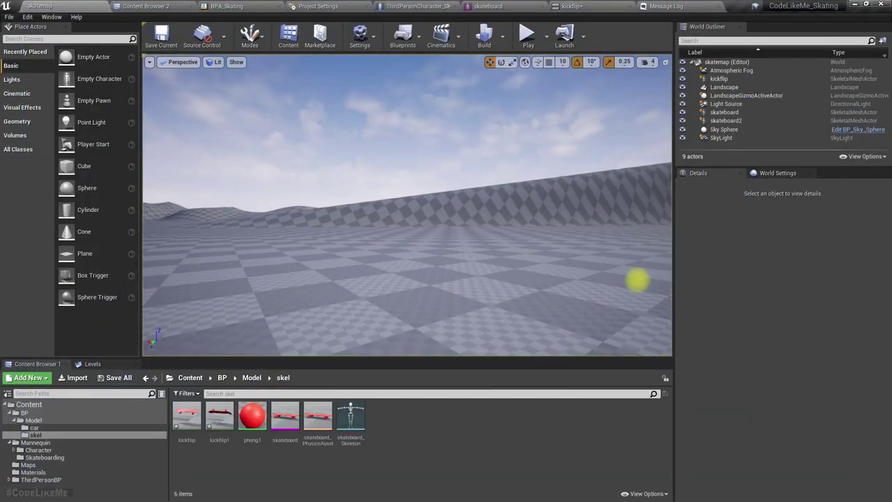
Connect Event Tick to the AlignSkate collapsed graph in the Event Graph of ThirdPersonCharacter_Skate
click(450, 5)
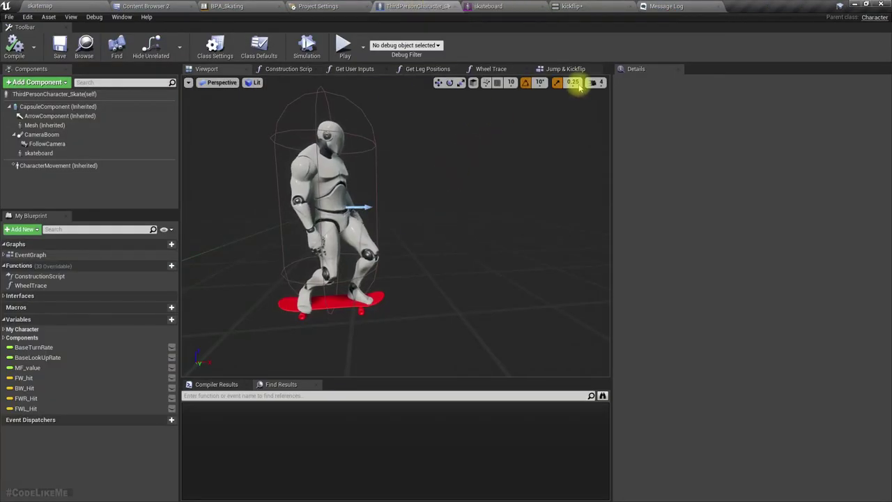
click(561, 69)
scroll(300, 279, down, 5)
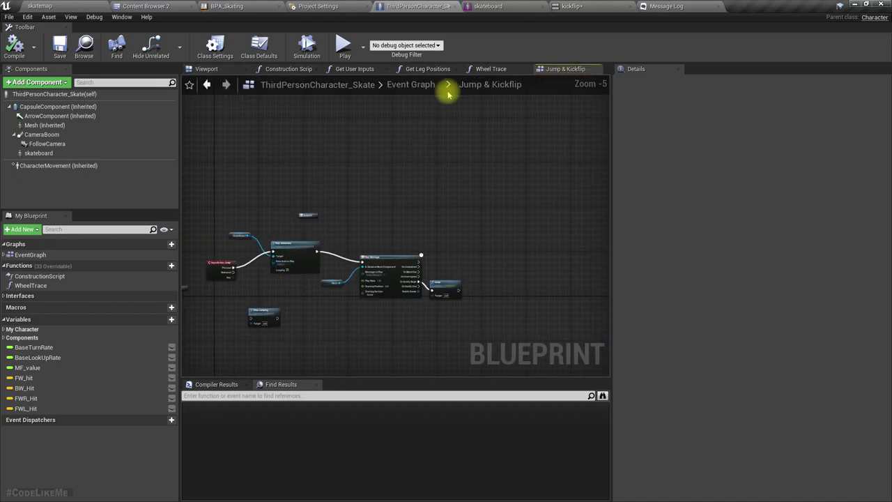
click(417, 87)
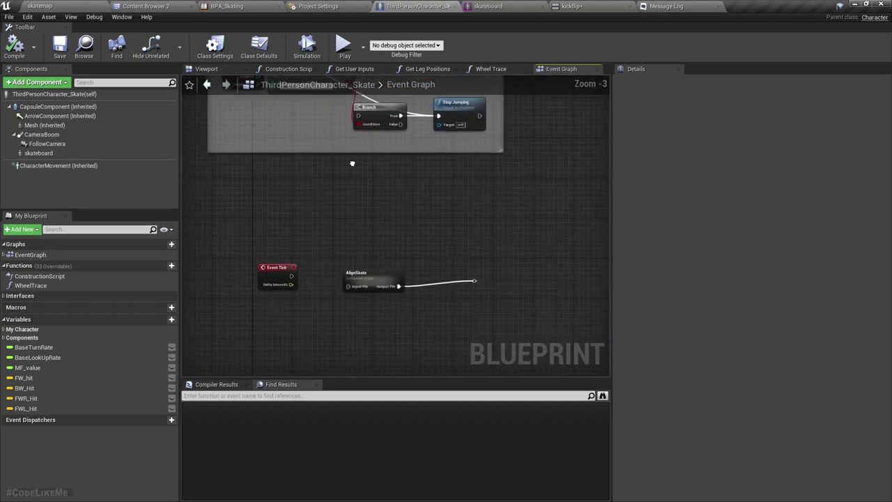
scroll(338, 242, up, 2)
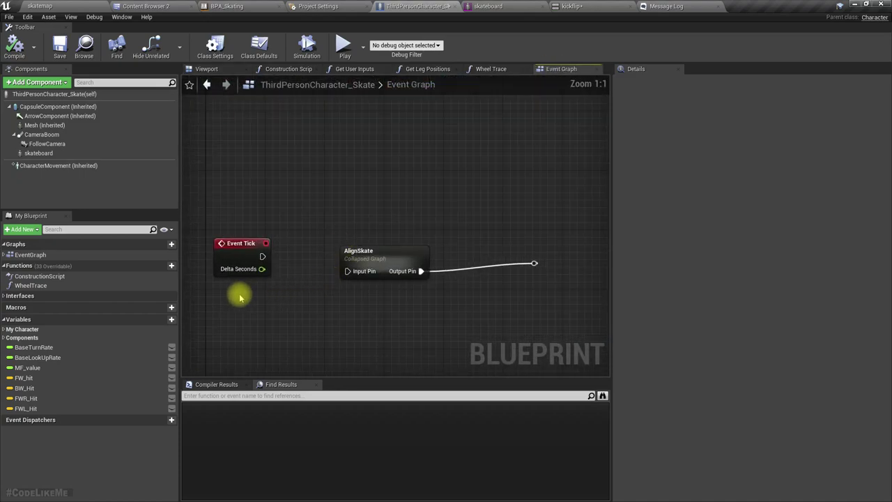
double_click(368, 258)
scroll(291, 189, up, 4)
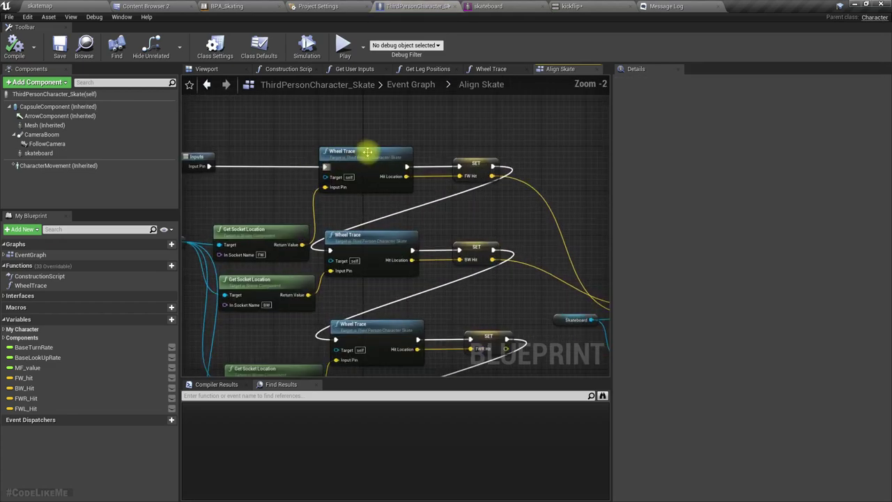
right_drag(335, 308, 337, 213)
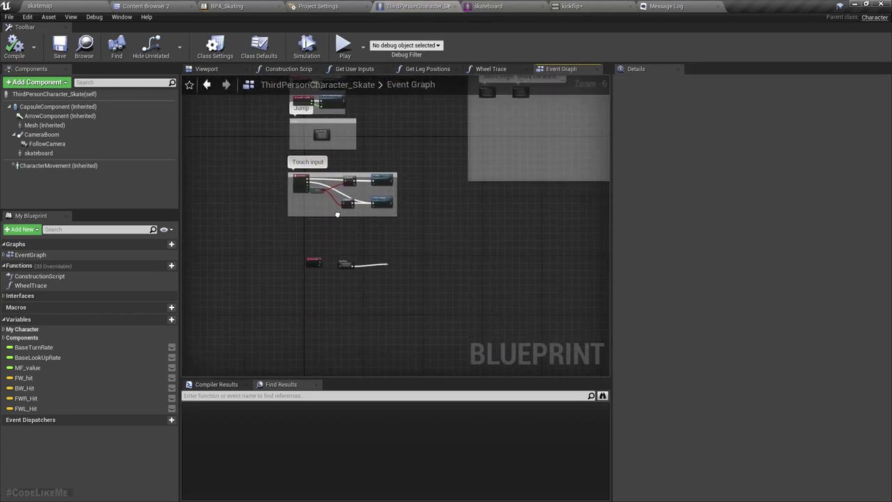
scroll(334, 248, up, 5)
drag(282, 299, 358, 314)
Set the Interp Speed of the RInterp To node in the AlignSkate graph to 0.0 and compile the blueprint
double_click(375, 295)
scroll(495, 228, up, 4)
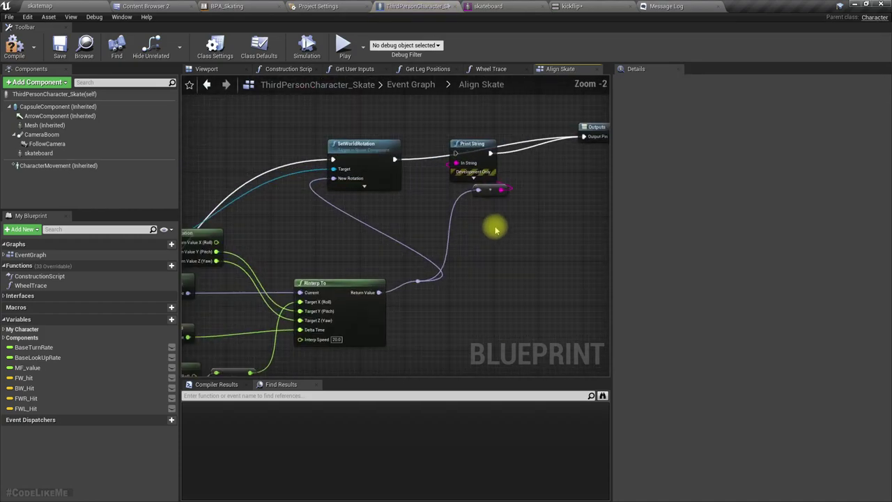
right_drag(346, 236, 427, 239)
mouse_move(333, 223)
right_down()
mouse_move(695, 251)
mouse_move(499, 247)
mouse_move(186, 178)
mouse_move(315, 163)
mouse_move(347, 145)
right_up()
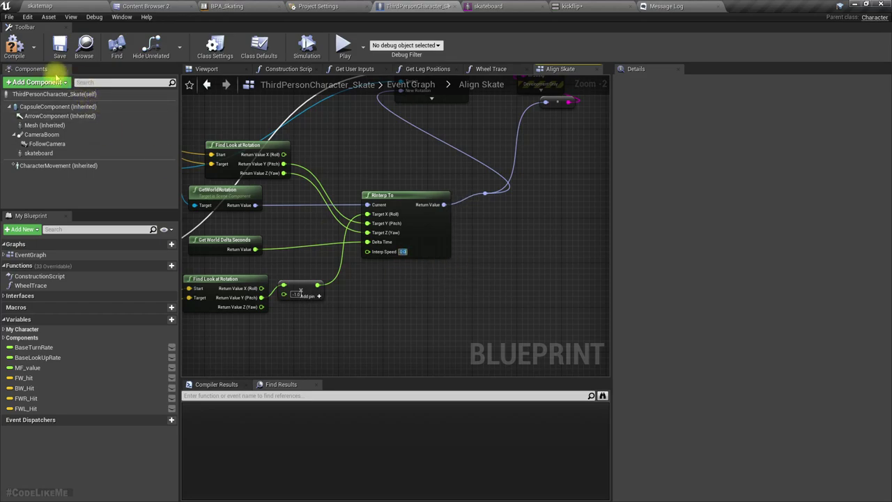
click(16, 47)
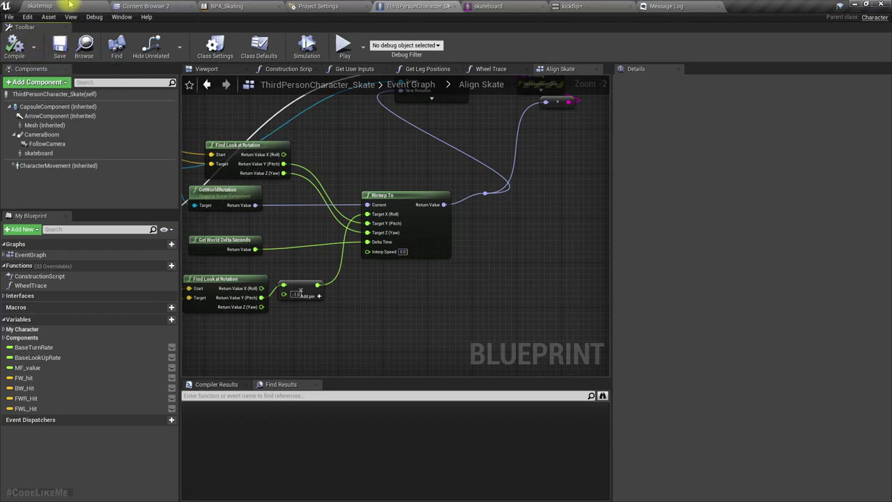
Play-test the skateboard's alignment in skatemap with the changed interpolation speed
click(70, 5)
click(527, 35)
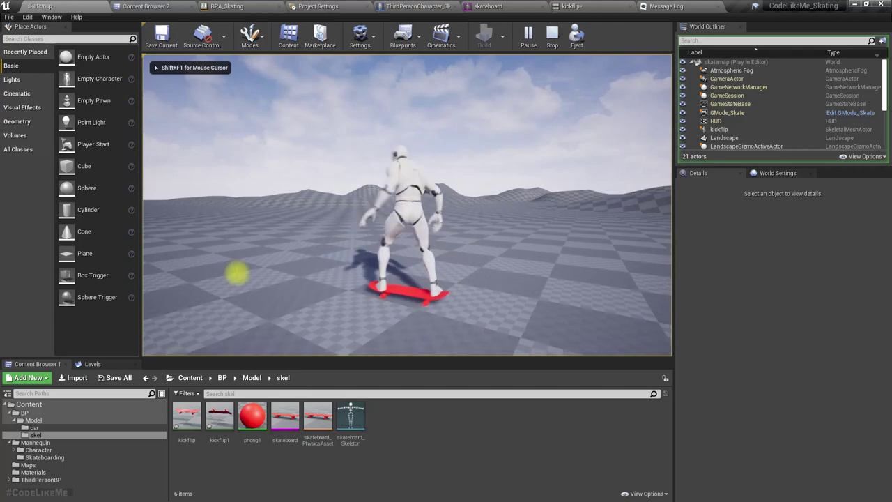
key(Escape)
Set the Interp Speed of RInterp To to 20.0 in the AlignSkate graph and delete the Print String with its conversion node
click(416, 7)
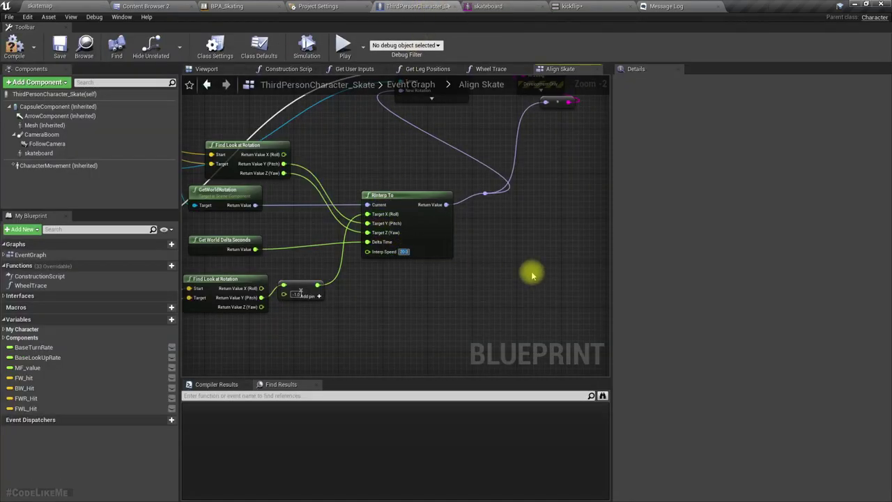
right_drag(311, 186, 361, 319)
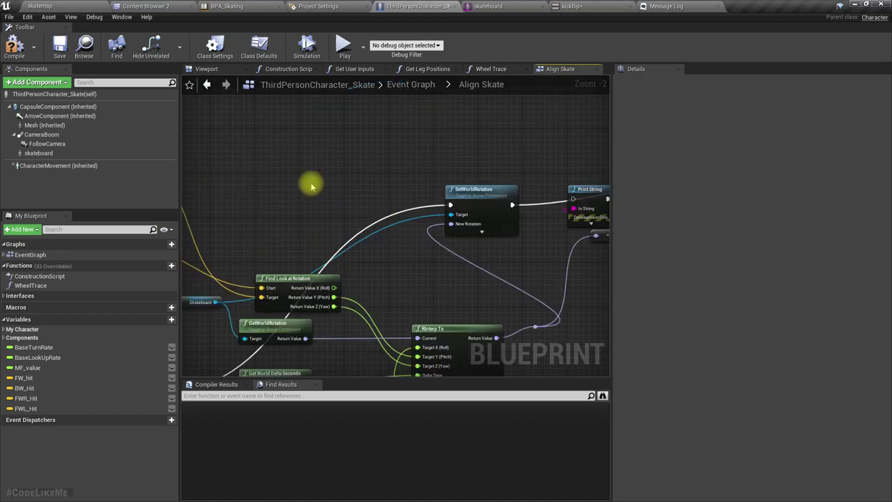
right_drag(338, 189, 129, 186)
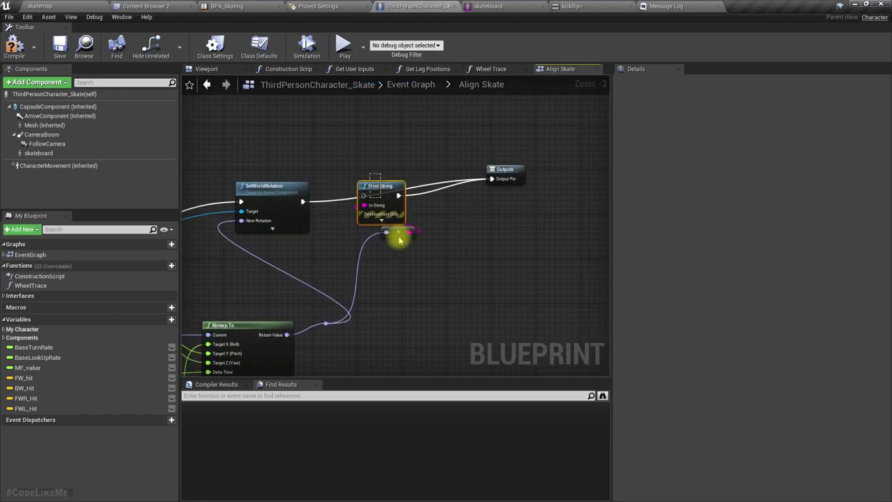
key(Delete)
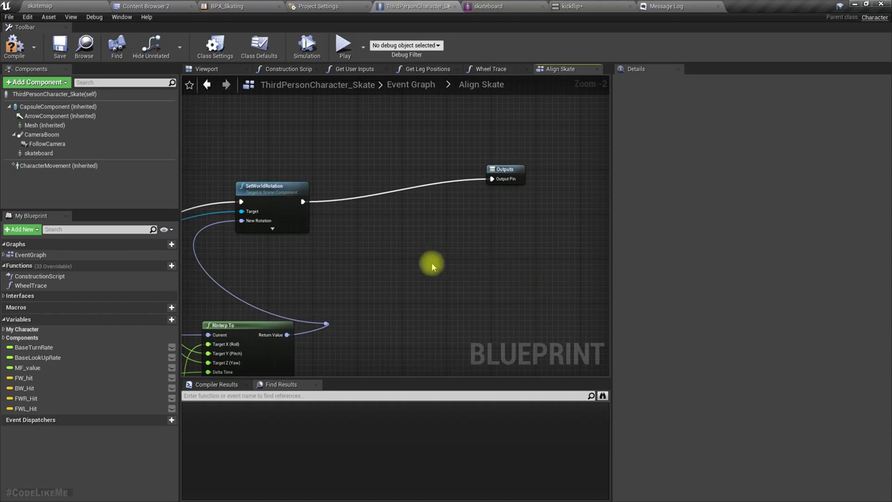
Move the Inputs node of the AlignSkate graph farther from the first Wheel Trace to make room between them
right_drag(432, 266, 608, 297)
right_drag(474, 239, 434, 234)
scroll(435, 235, down, 1)
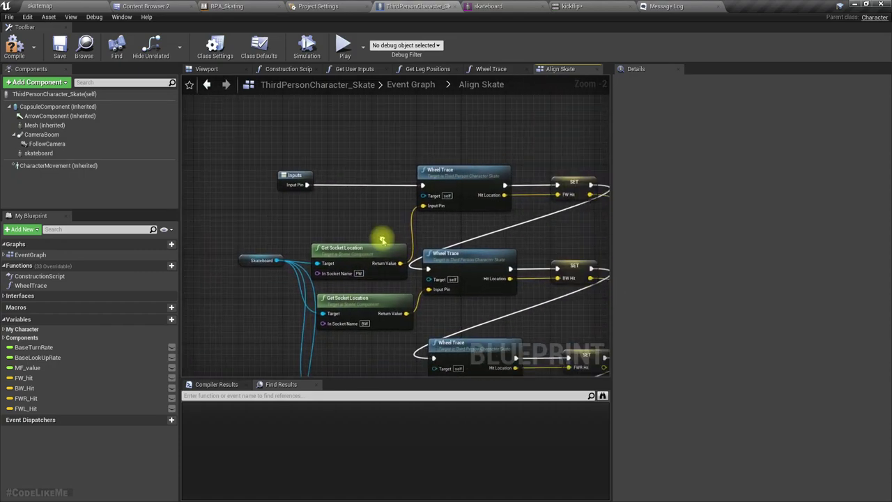
drag(301, 182, 272, 194)
click(239, 223)
right_click(241, 228)
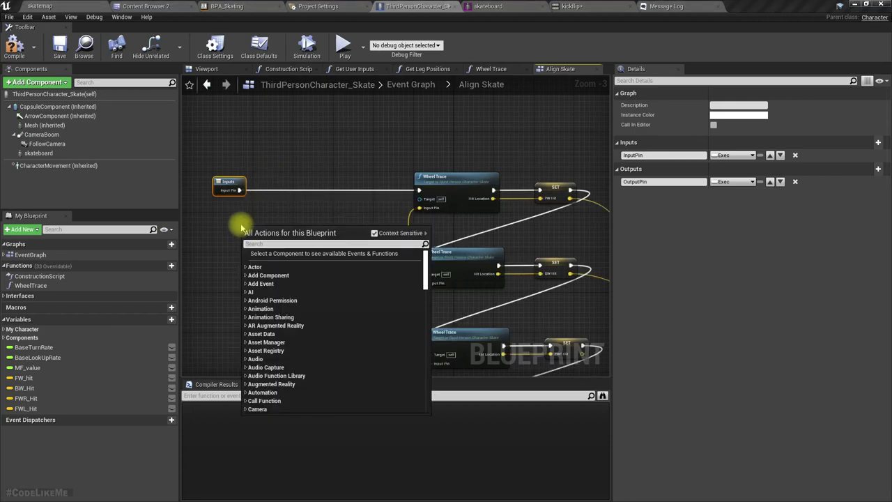
text(is jum)
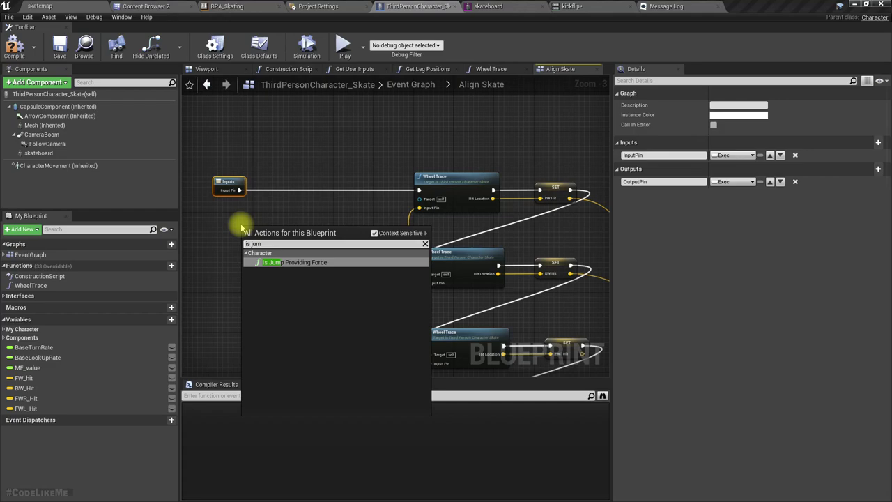
key(Escape)
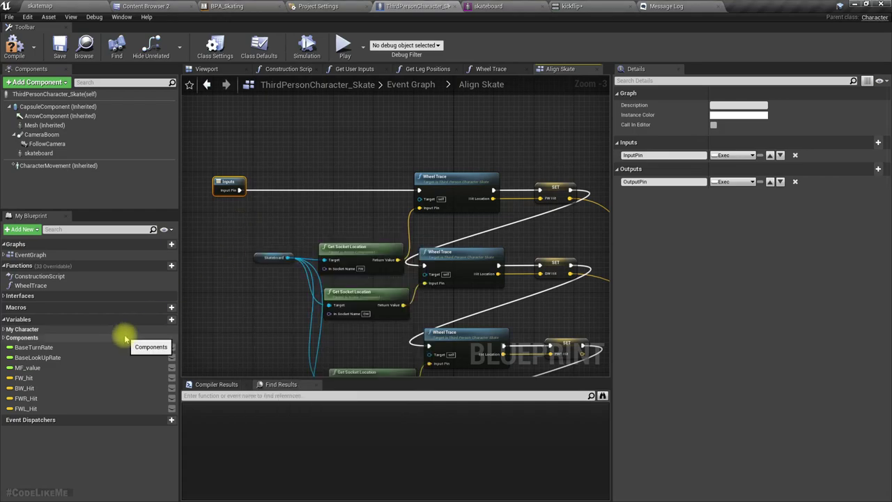
Create a Boolean variable named Jumping in ThirdPersonCharacter_Skate
click(163, 321)
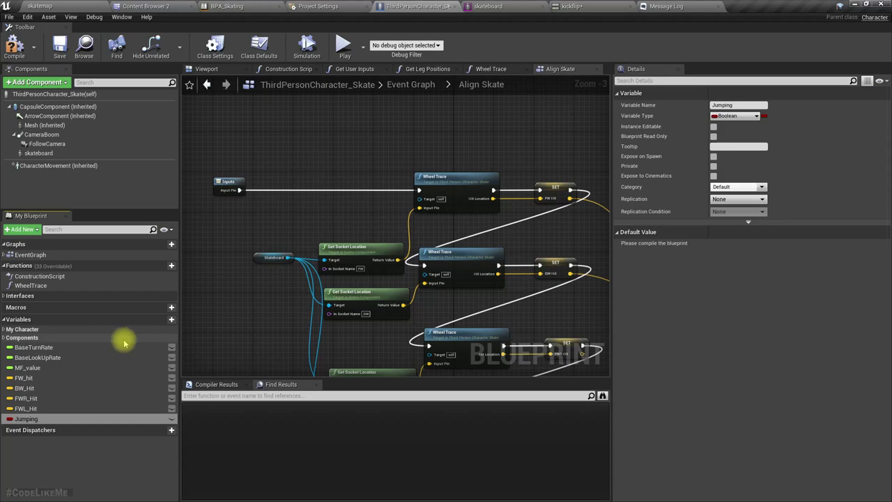
Insert a Branch with Jumping as its condition after the Inputs node, and connect its False output to the first Wheel Trace
scroll(262, 198, up, 3)
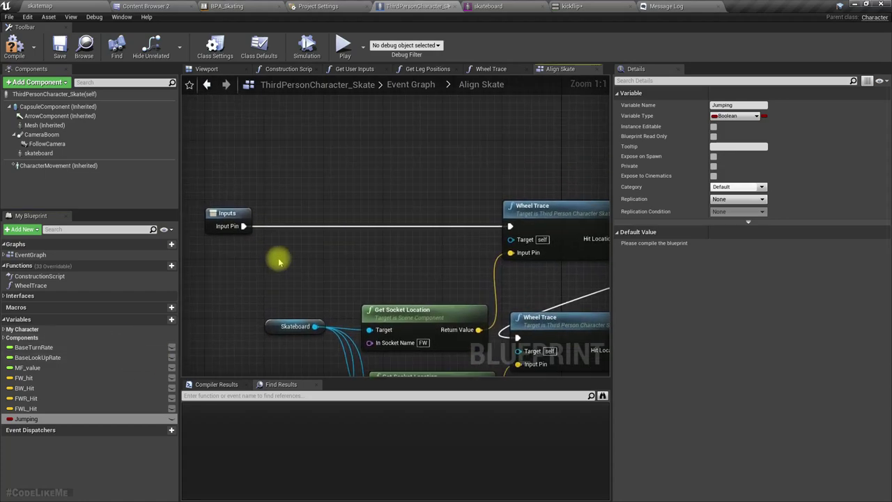
drag(253, 227, 361, 233)
text(branch)
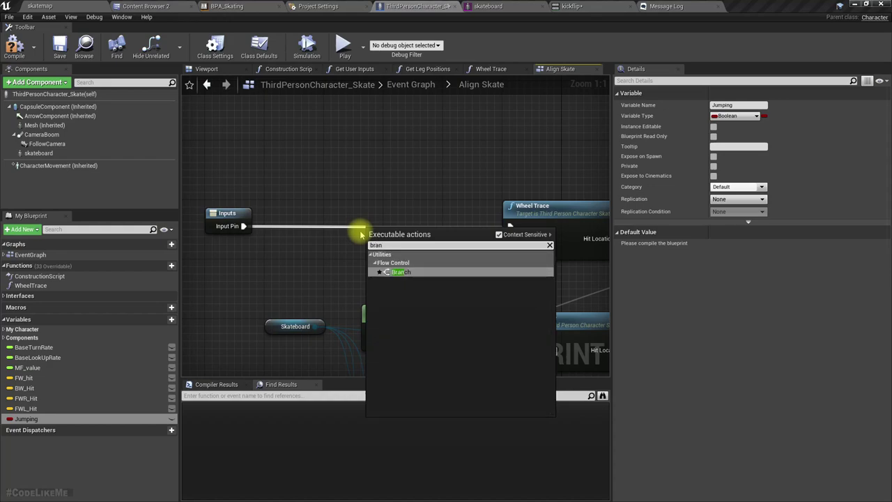
key(Return)
drag(396, 247, 390, 225)
drag(23, 418, 389, 244)
right_drag(383, 268, 283, 281)
drag(329, 255, 412, 240)
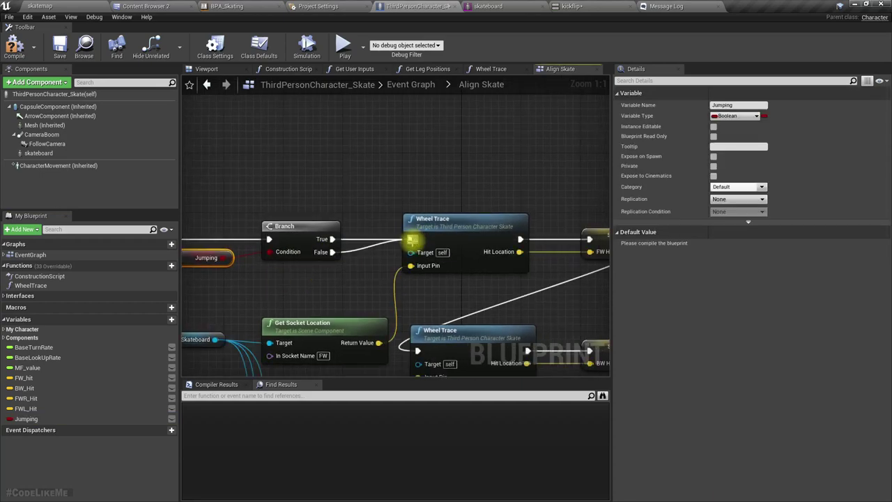
Disconnect the Branch's True output from the first Wheel Trace, connect it to the Outputs node of the Align Skate graph, and compile
right_click(333, 240)
click(352, 262)
mouse_move(333, 239)
mouse_down()
mouse_move(680, 284)
mouse_move(426, 284)
mouse_up()
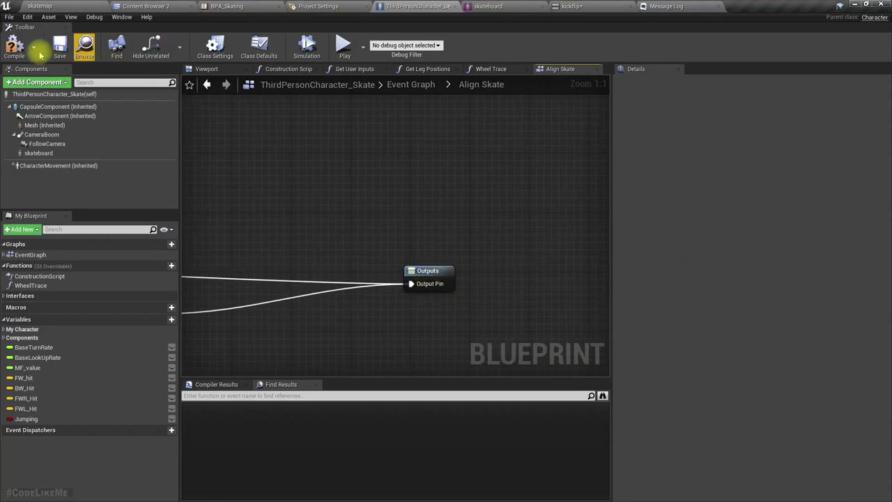
click(15, 46)
Play the skatemap level briefly to check the skateboard's alignment, and stop the session
click(52, 6)
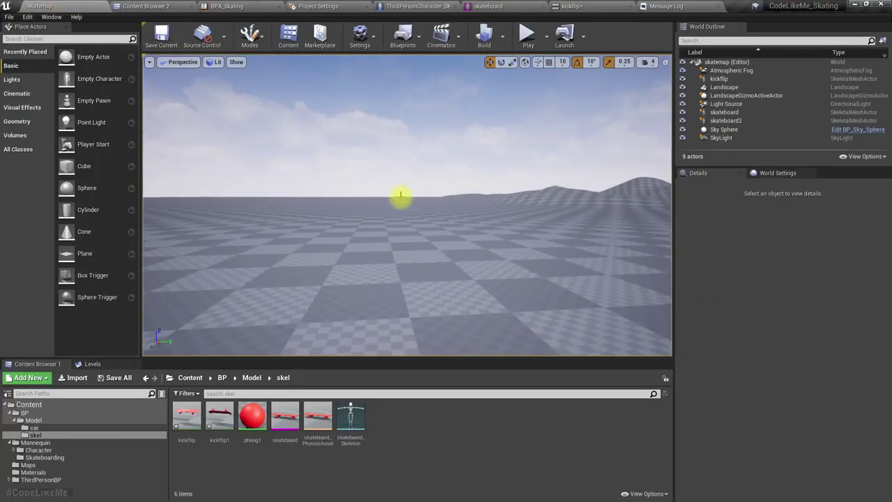
key(alt+p)
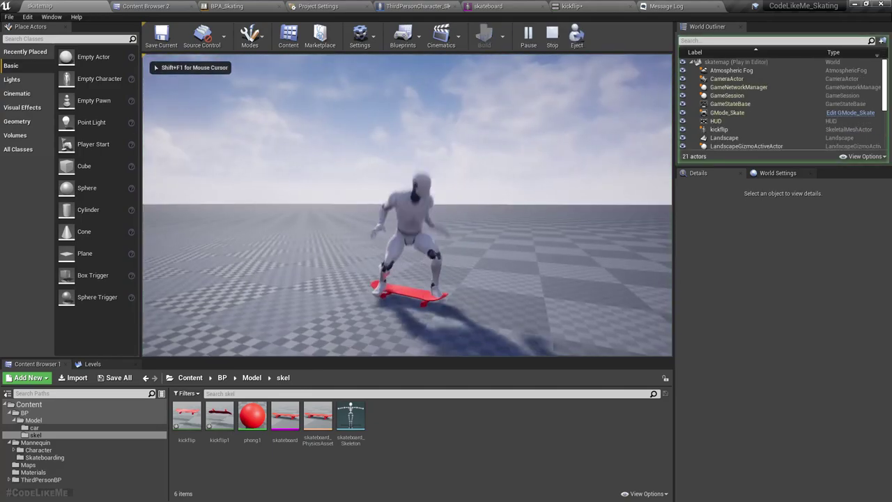
key(shift+F1)
key(Escape)
In the character's Jump & Kickflip graph, insert a Set Jumping node with Jumping enabled between InputAction Jump's Pressed output and Play Animation
click(416, 6)
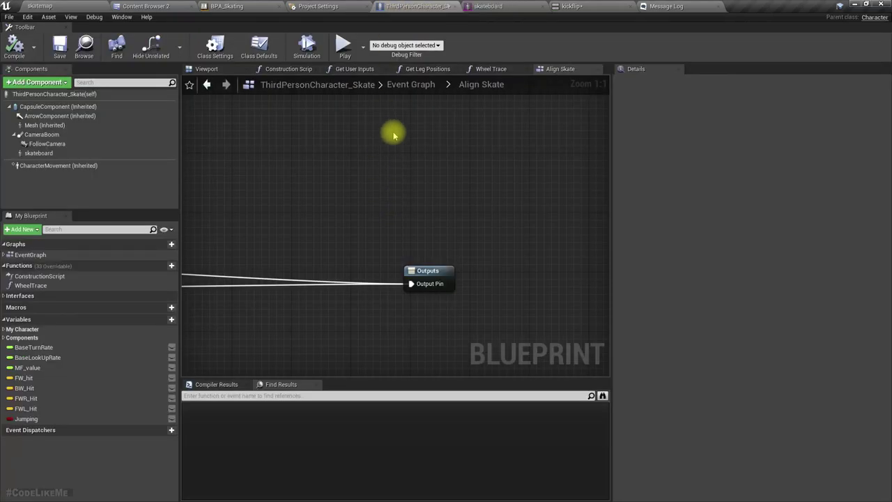
click(412, 89)
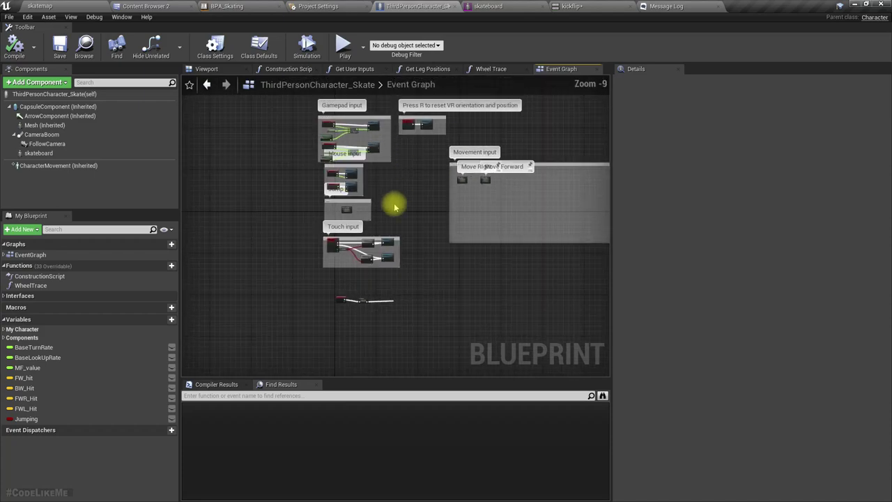
double_click(343, 277)
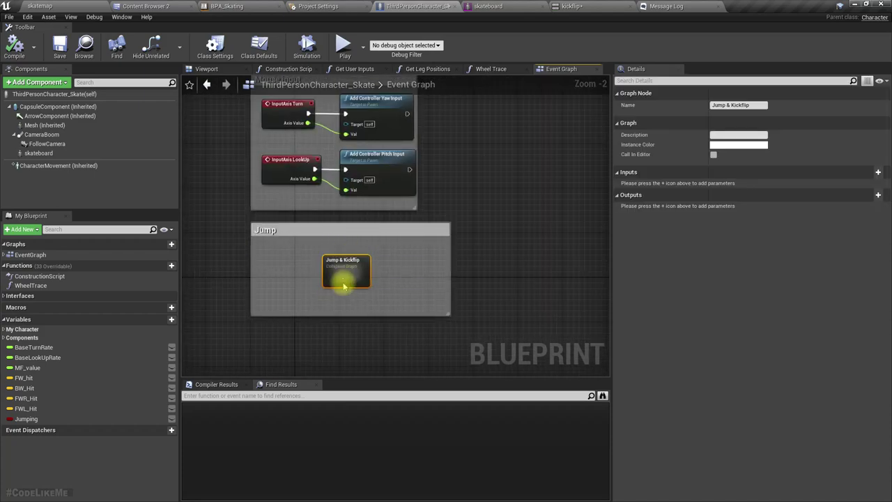
scroll(385, 257, up, 2)
right_drag(300, 244, 379, 261)
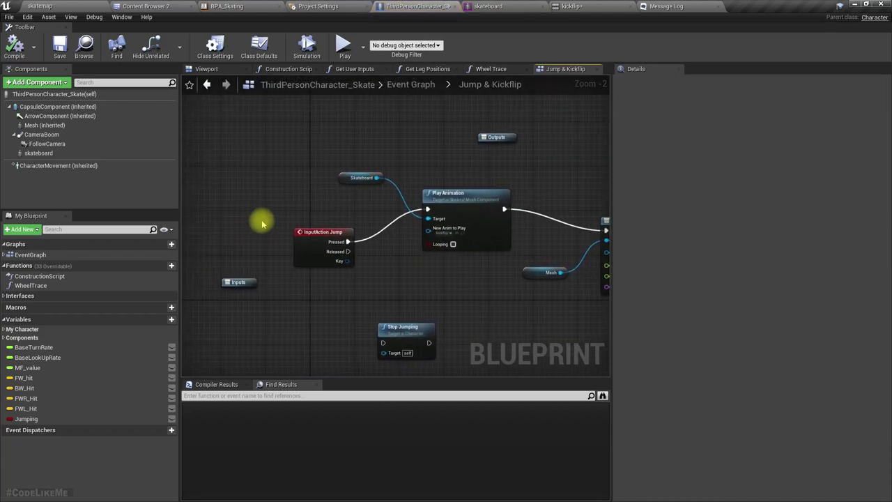
drag(314, 239, 310, 210)
text(set jumpi)
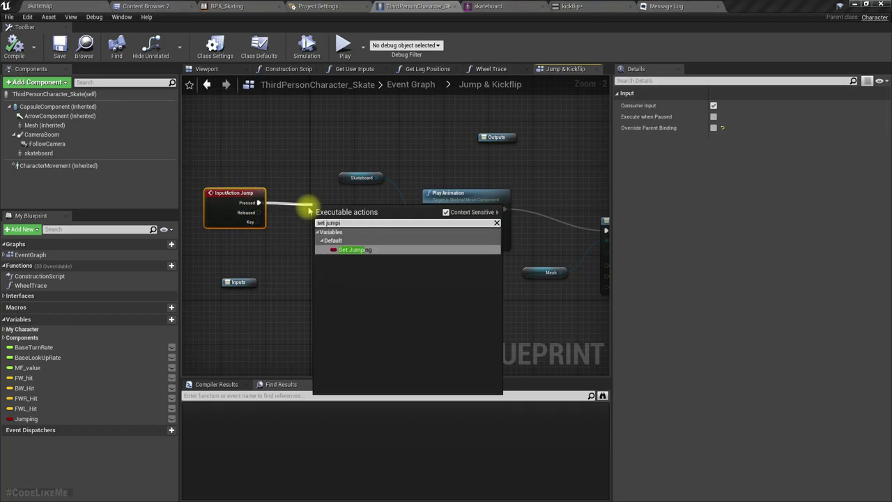
key(Return)
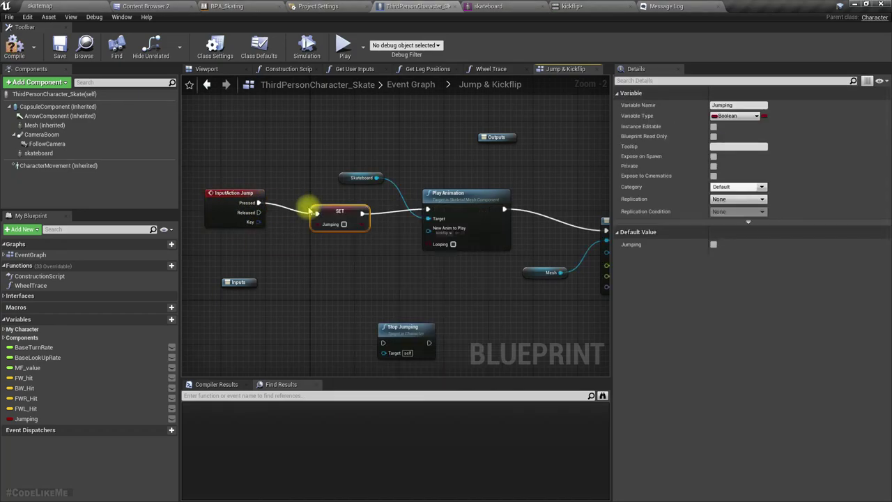
click(344, 224)
Move the Jump node away from Play Montage, add a Set Jumping node with Jumping disabled on its On Completed output, and compile
right_drag(442, 273, 95, 246)
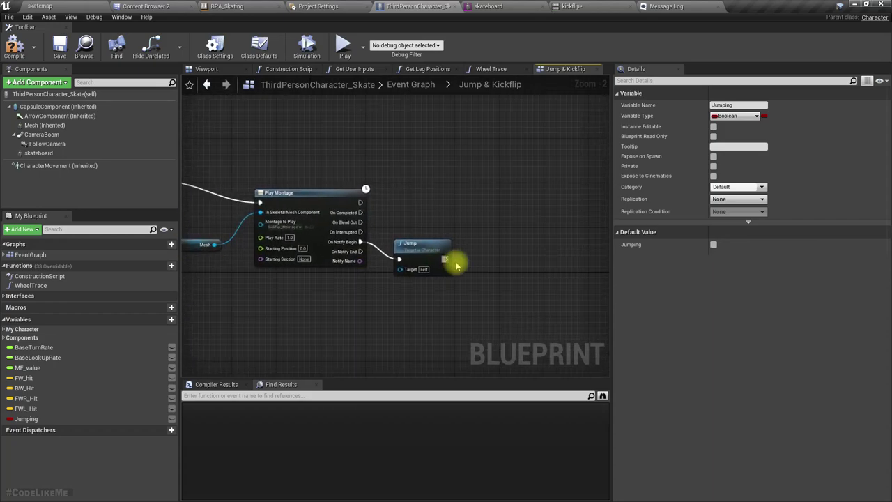
drag(429, 259, 462, 242)
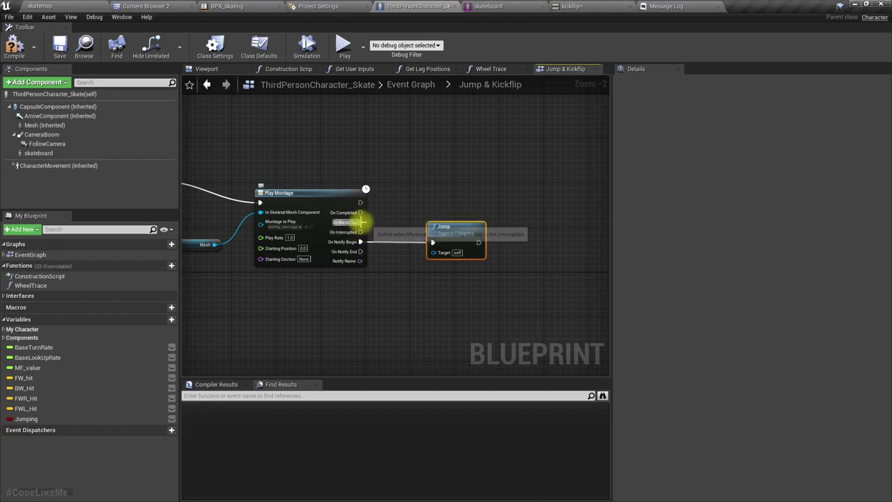
scroll(364, 231, up, 2)
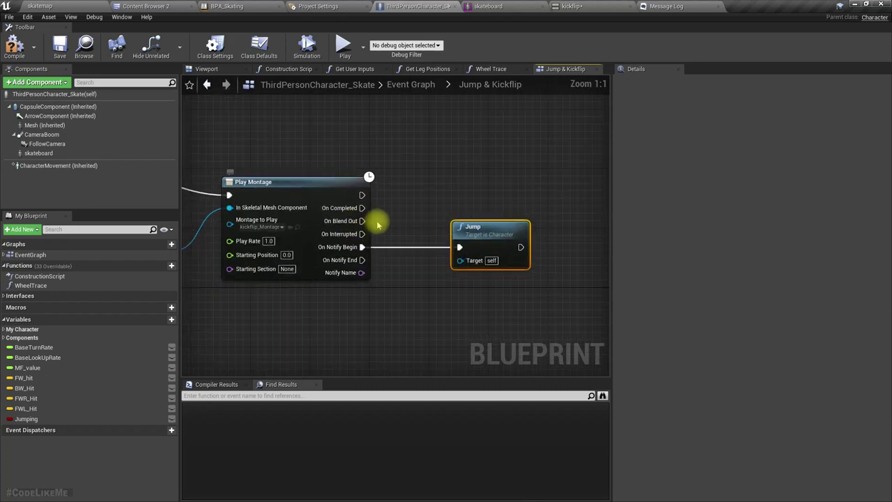
right_drag(377, 225, 361, 239)
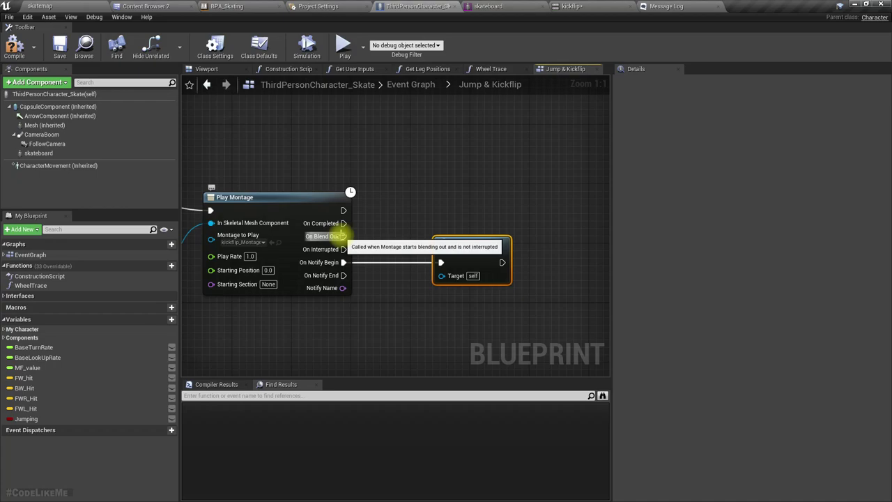
drag(380, 220, 392, 216)
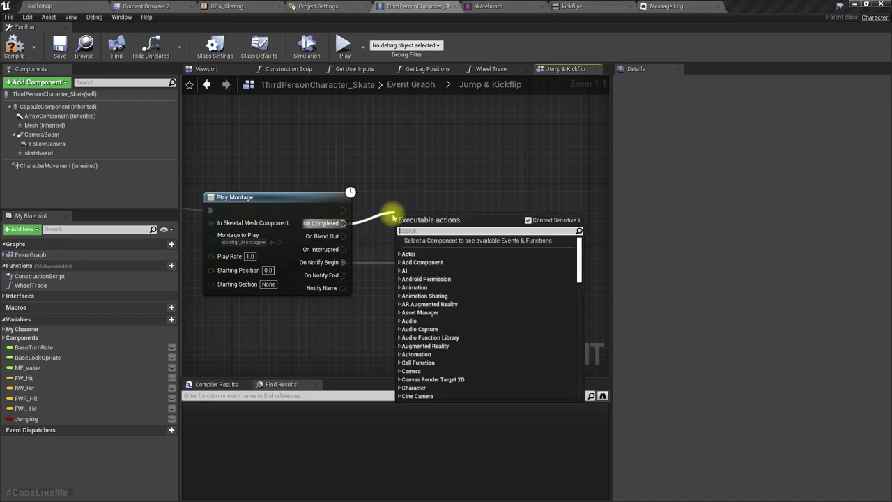
text(set jumpi)
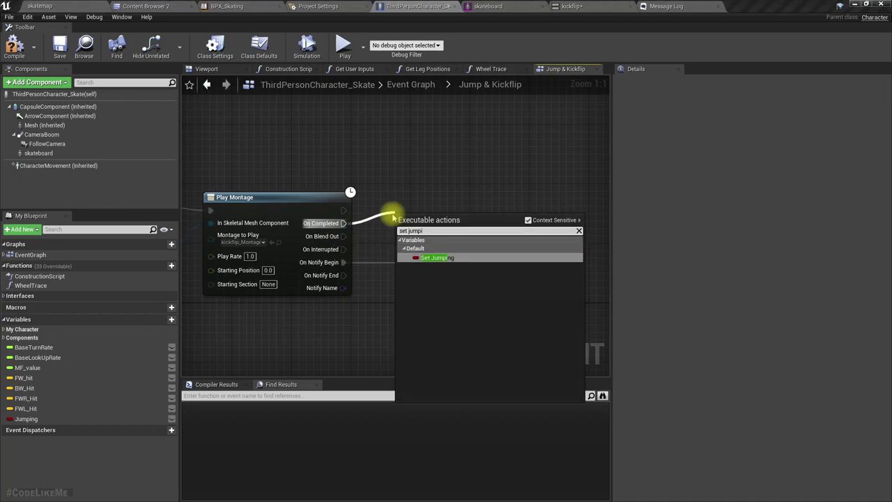
key(Return)
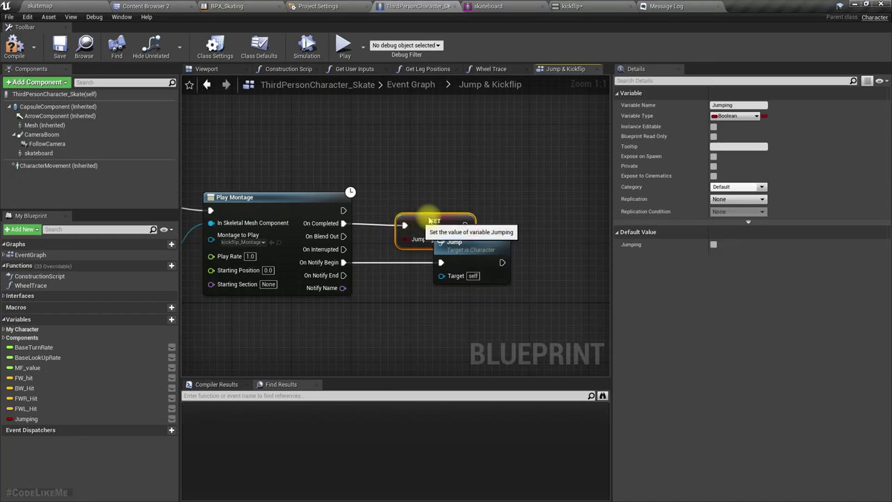
drag(453, 200, 453, 178)
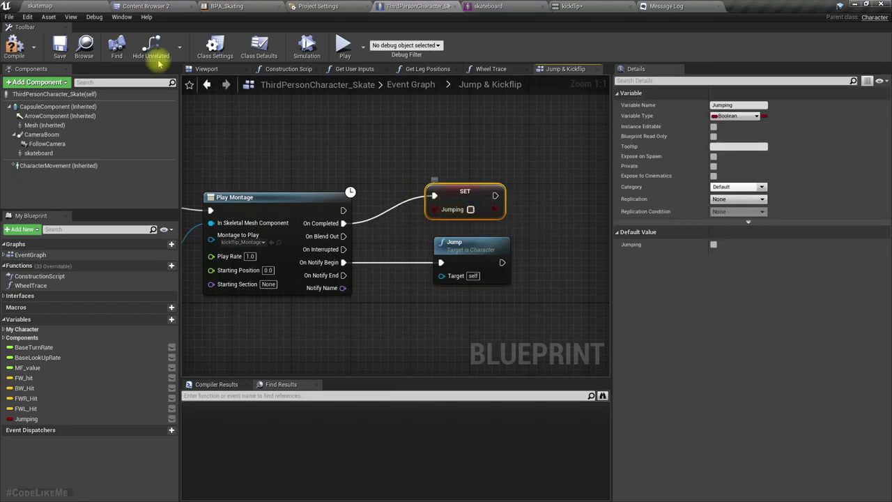
click(28, 46)
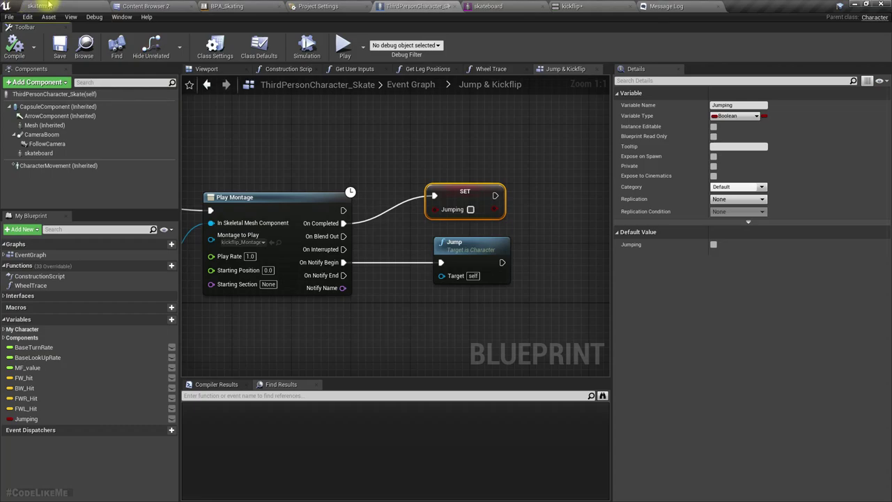
Play skatemap in full screen, test a kickflip jump on the flat ground, and stop the session
click(49, 5)
key(F11)
key(alt+p)
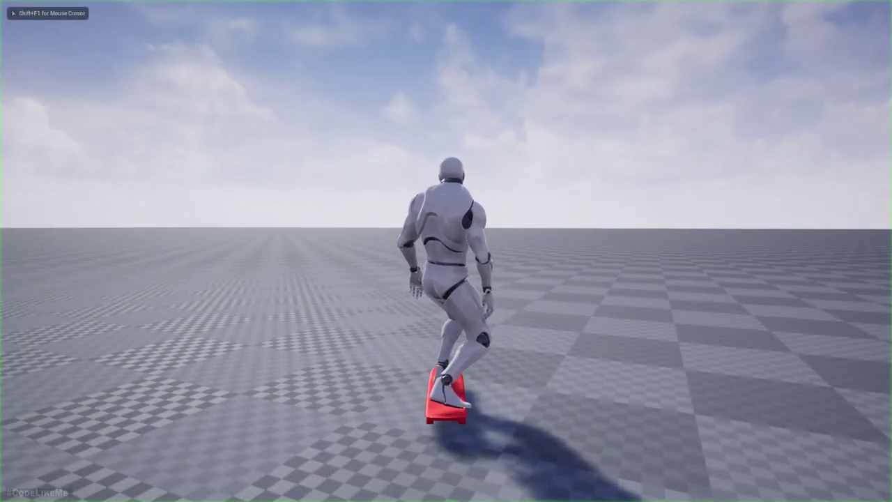
key(space)
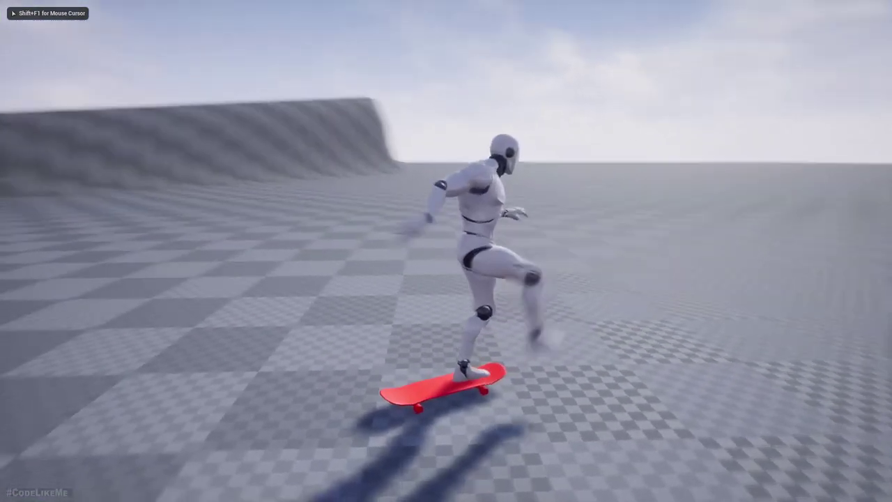
key(Escape)
Play skatemap again near the hills, test steering and kickflip jumps on uneven terrain, and leave full screen
mouse_move(238, 223)
right_down()
mouse_move(230, 188)
mouse_move(160, 160)
mouse_move(139, 181)
mouse_move(238, 223)
right_up()
key(w)
key(alt+p)
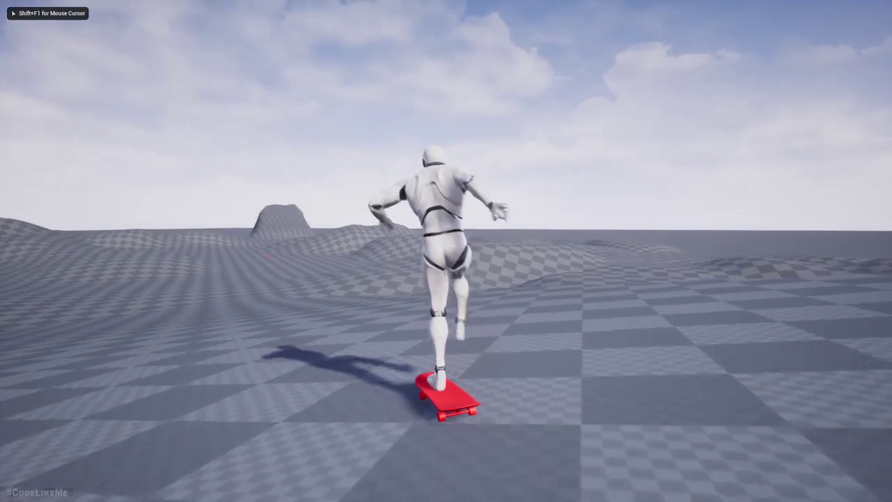
key(a)
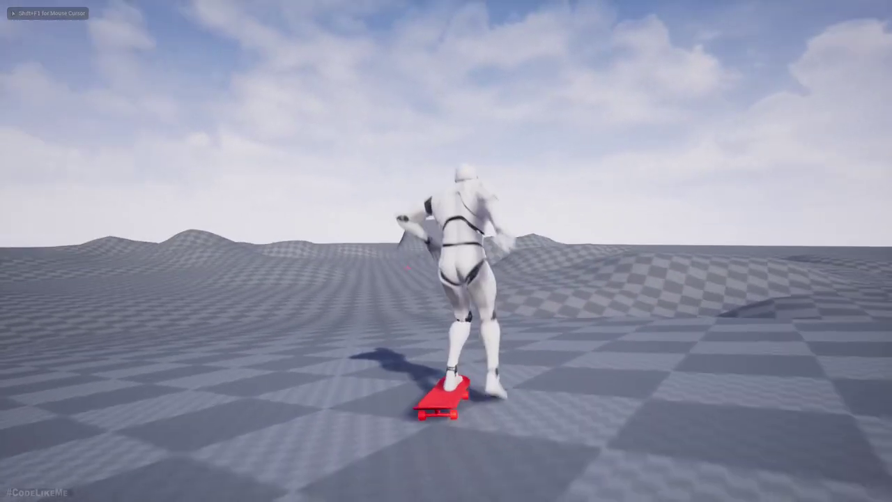
key(space)
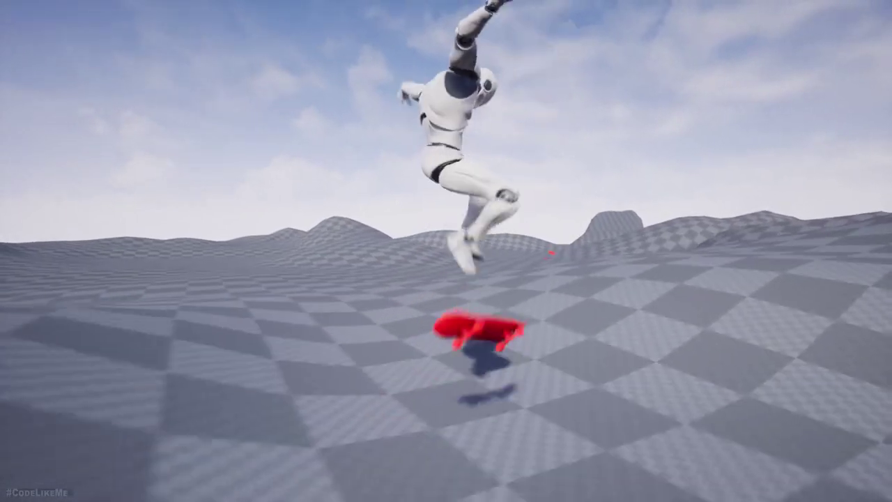
key(d)
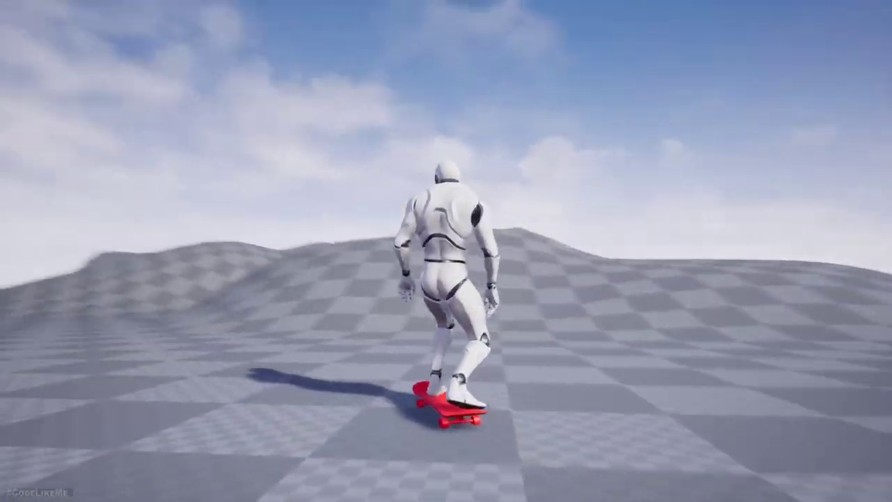
key(w)
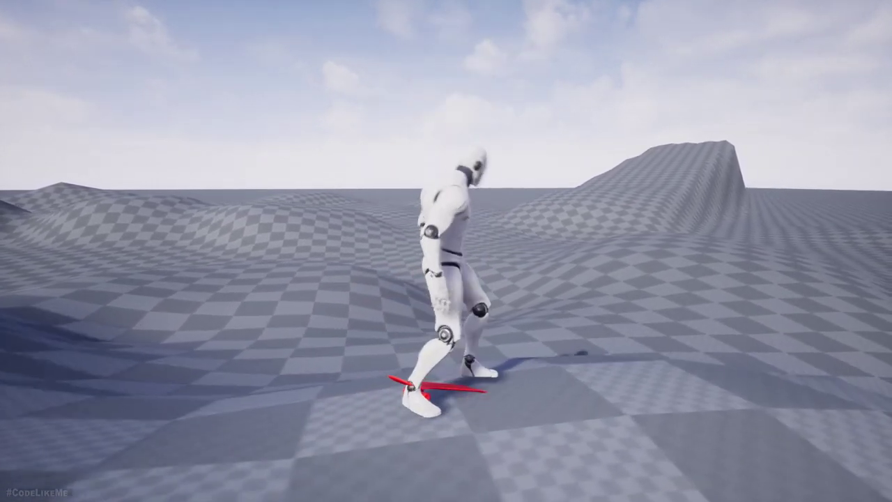
key(Escape)
key(F11)
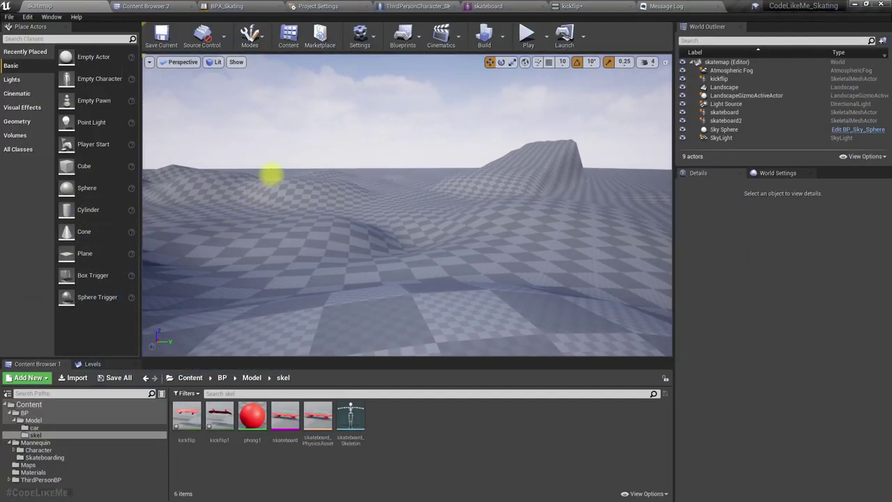
Break the link between Play Montage's On Completed output and the Set Jumping node in the Jump & Kickflip graph
click(427, 6)
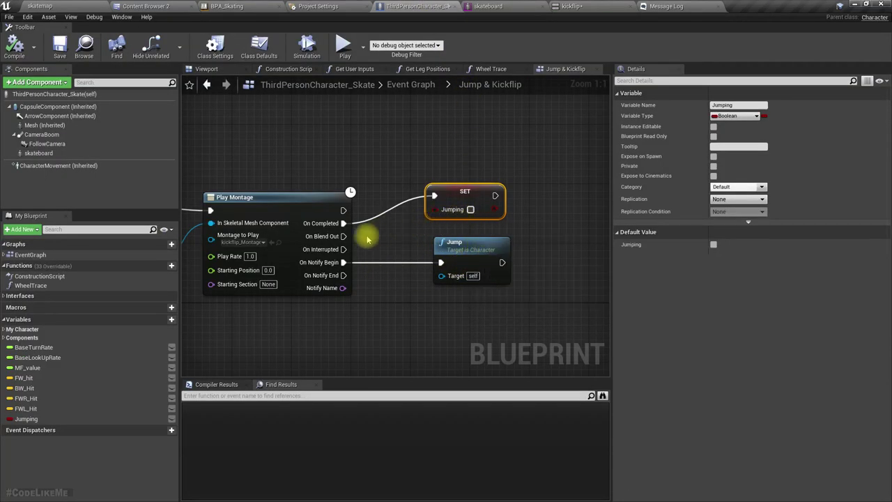
right_click(344, 223)
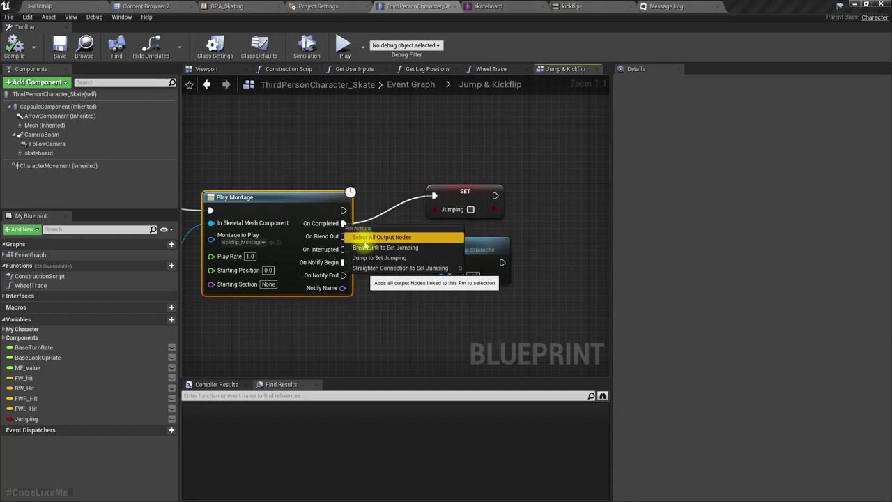
click(368, 248)
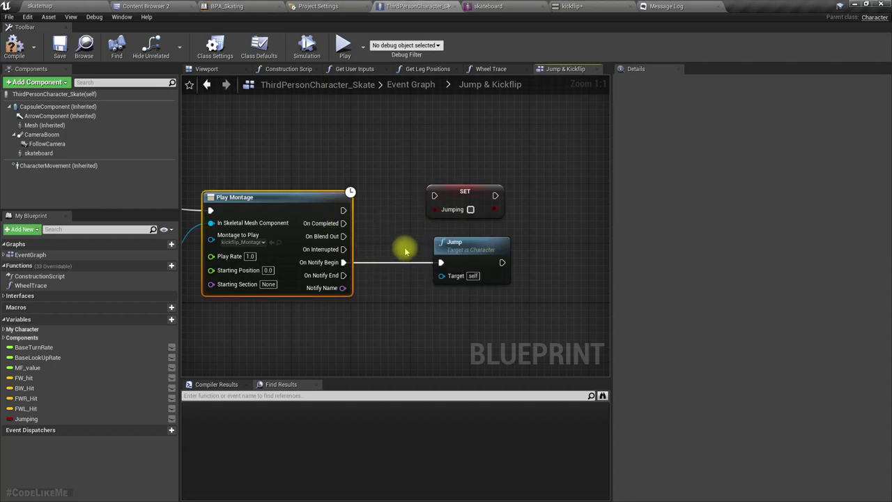
right_drag(383, 250, 510, 230)
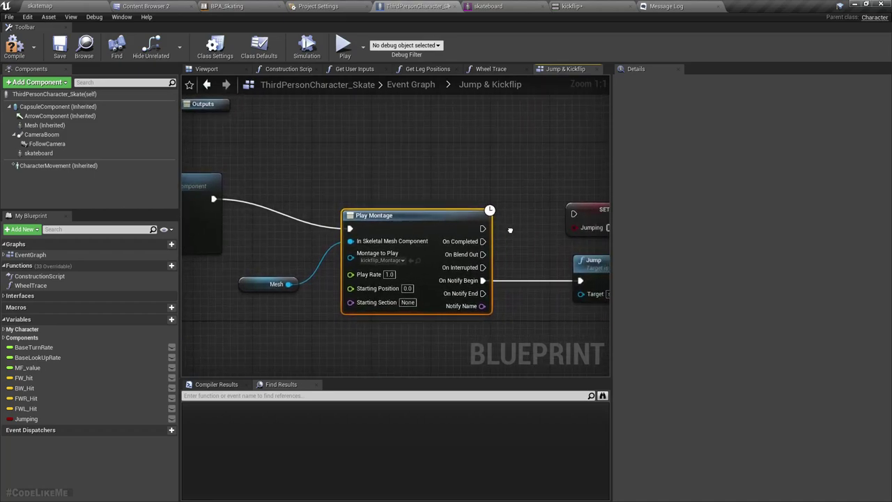
right_drag(510, 230, 482, 241)
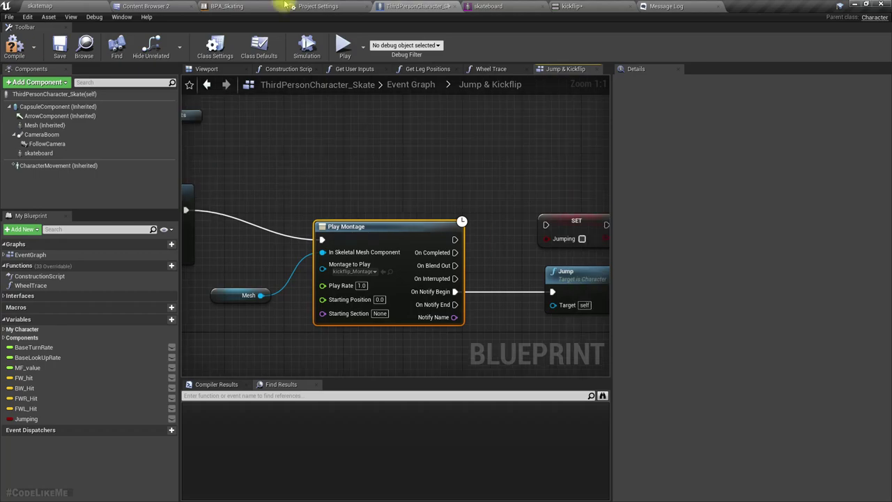
Switch the kickflip animation's timeline format to Seconds and scrub to the second curve key to examine the flip's timing
click(584, 5)
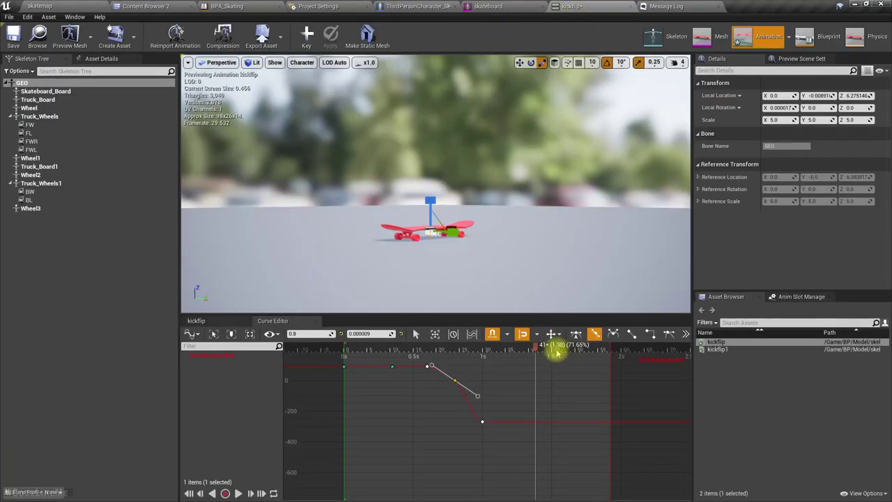
right_click(629, 348)
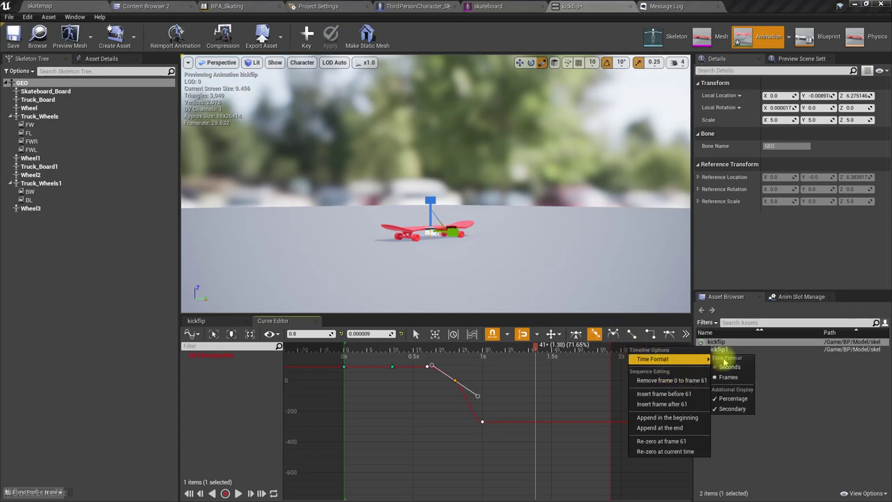
click(727, 367)
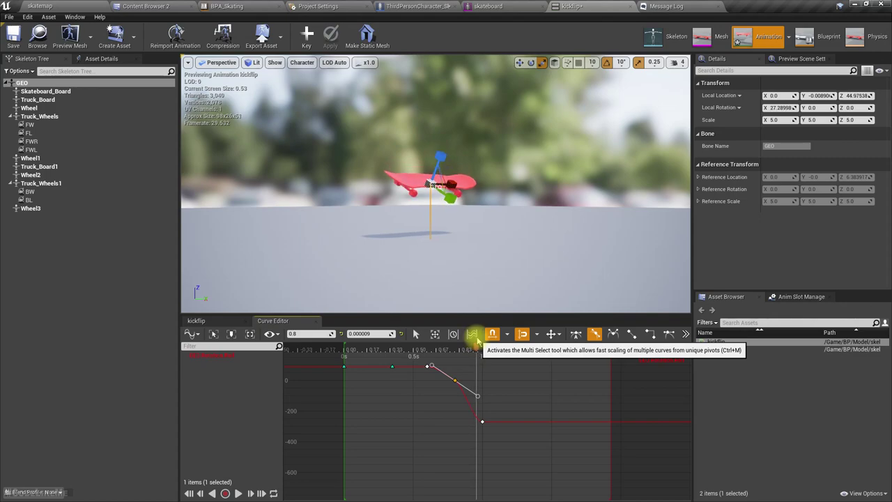
drag(477, 345, 391, 344)
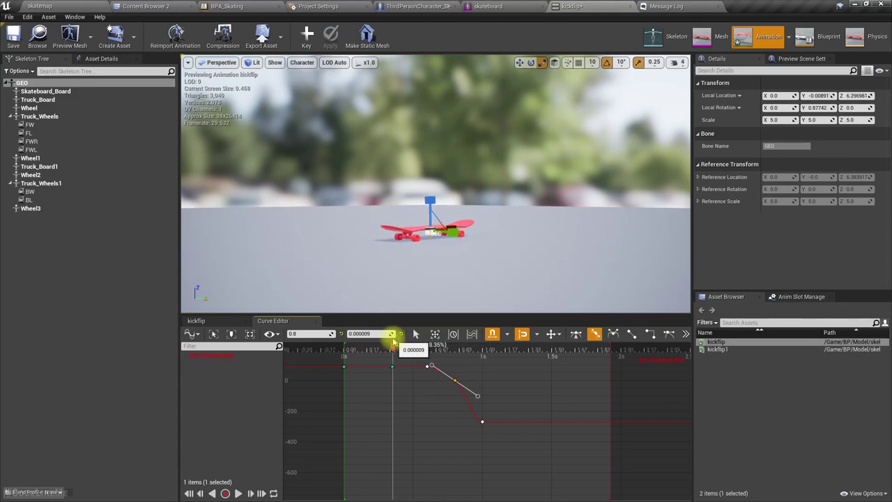
Check the kickflip's end timing, and in Jump & Kickflip insert a 1.1-second Delay between Play Montage's main execution output and Set Jumping
drag(394, 340, 503, 338)
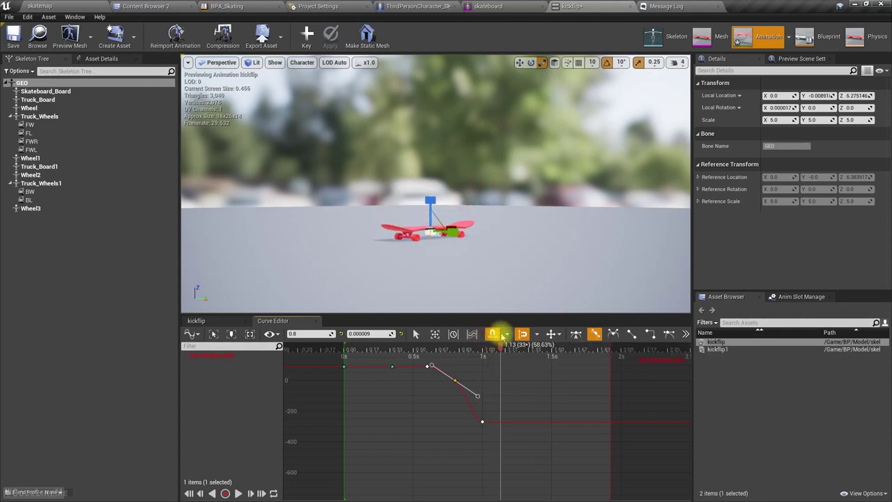
click(400, 7)
right_drag(380, 271, 368, 273)
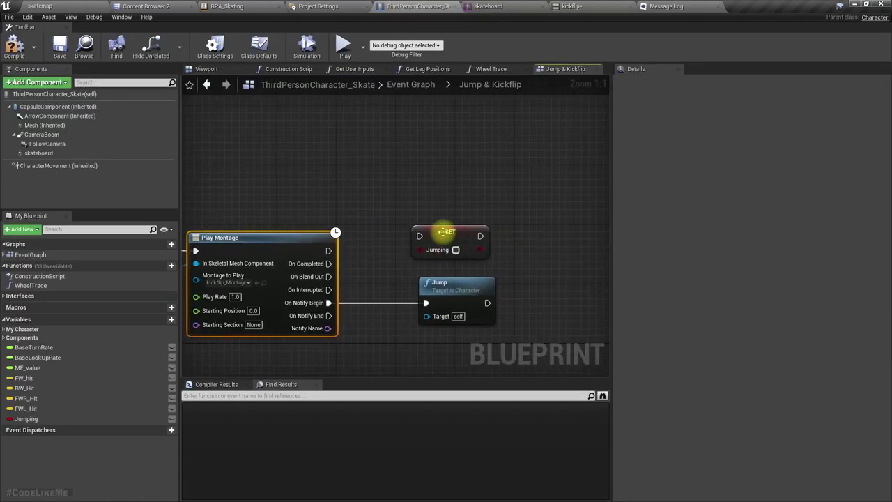
drag(444, 230, 556, 201)
drag(339, 250, 366, 242)
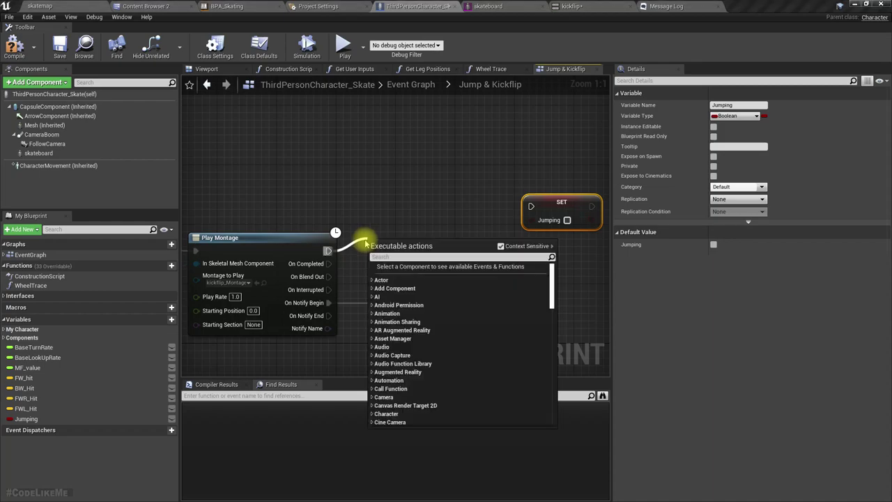
text(delay)
key(Return)
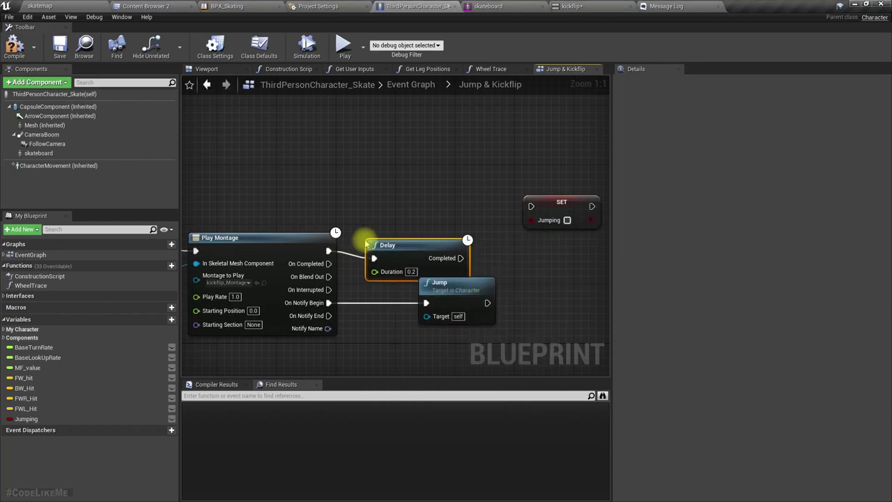
drag(430, 243, 435, 205)
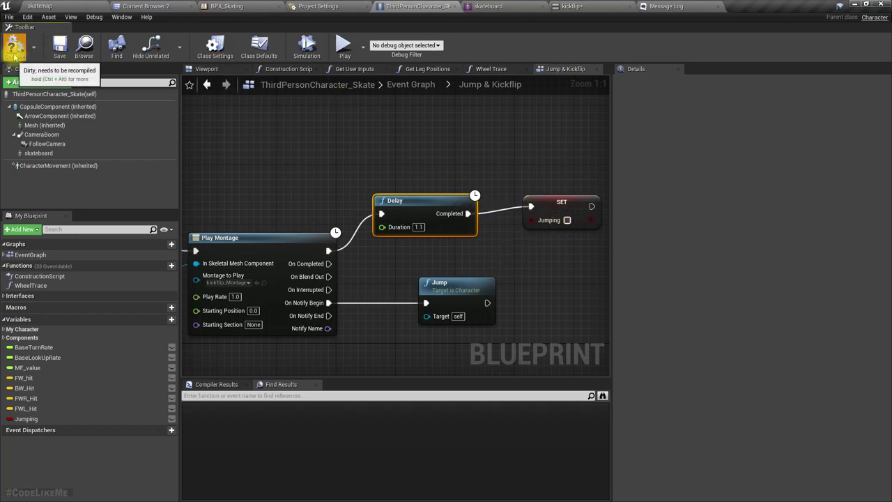
Compile the character blueprint, play skatemap, test kickflip jumps on flat and hilly ground, and stop the session
click(39, 6)
click(522, 40)
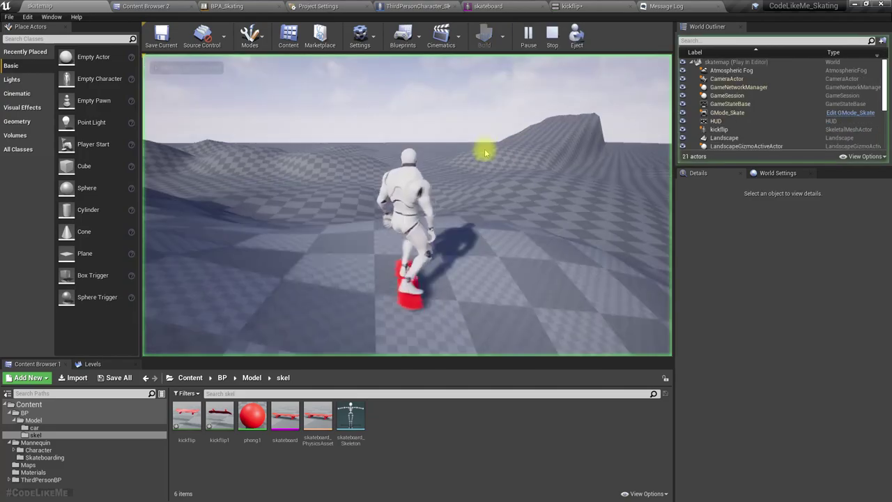
key(w)
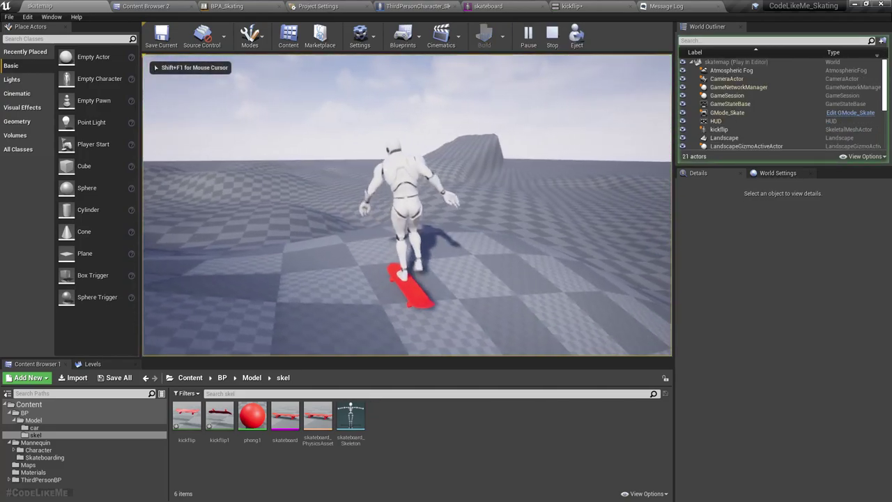
key(space)
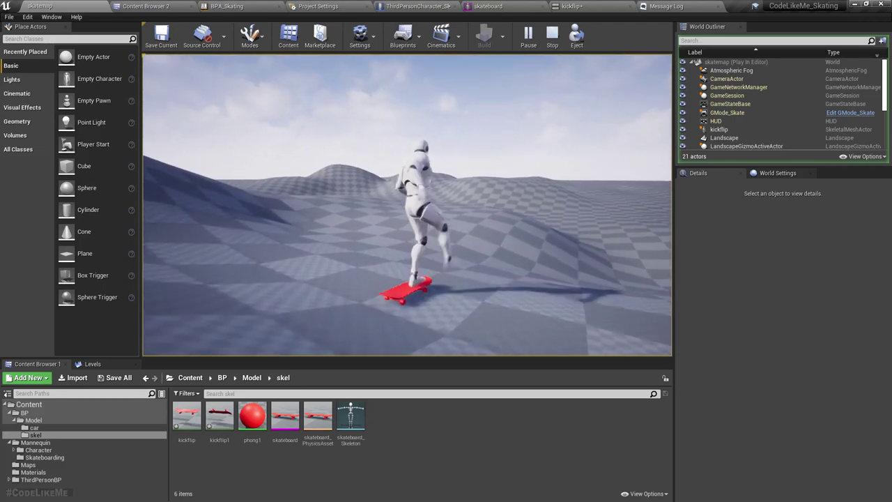
key(space)
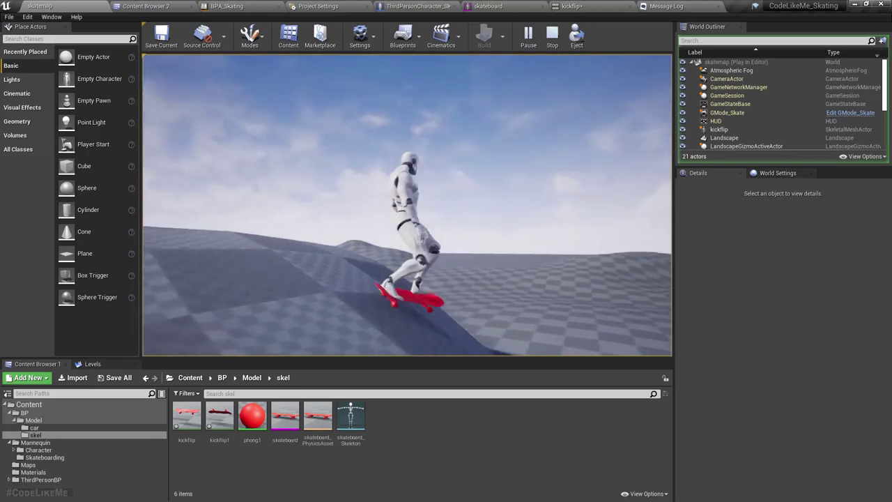
key(Escape)
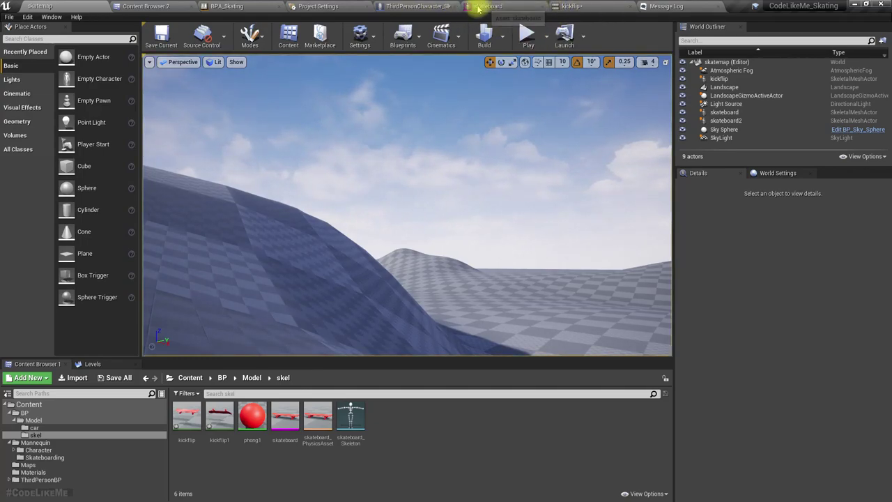
In BPA_Skating's Leg IK graph, connect the IK Multiplier Lerp's Return Value to the Set IK Multiplier node and compile
click(226, 6)
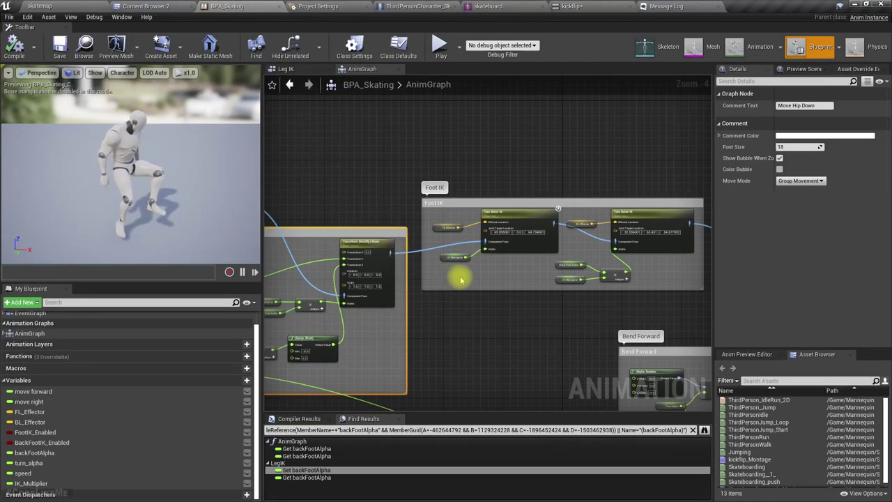
scroll(460, 279, down, 4)
right_drag(429, 295, 447, 286)
scroll(394, 264, up, 4)
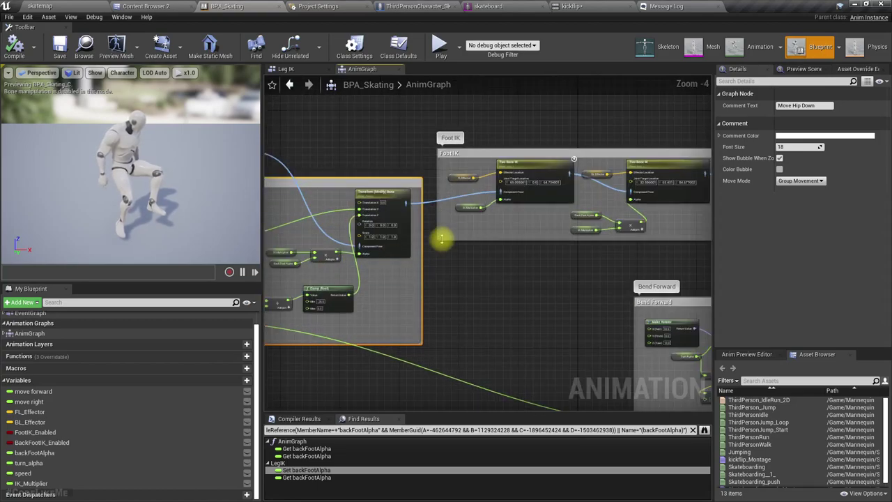
scroll(457, 223, up, 4)
click(467, 187)
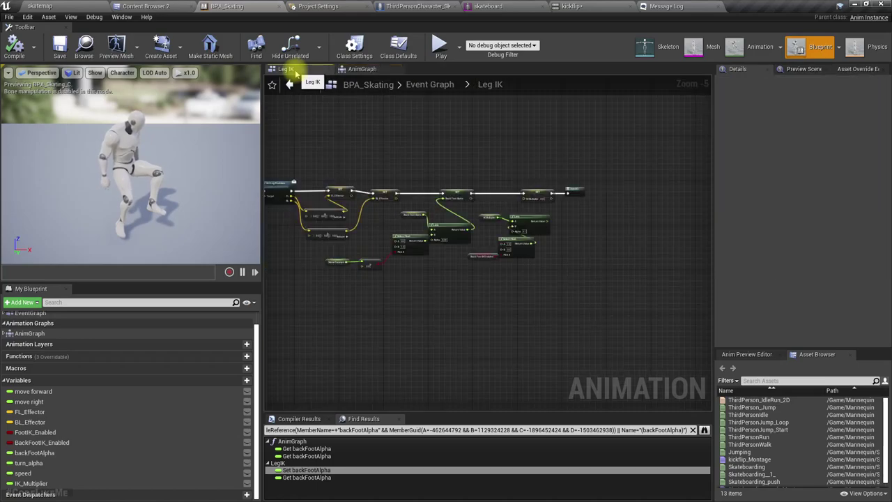
scroll(477, 258, up, 4)
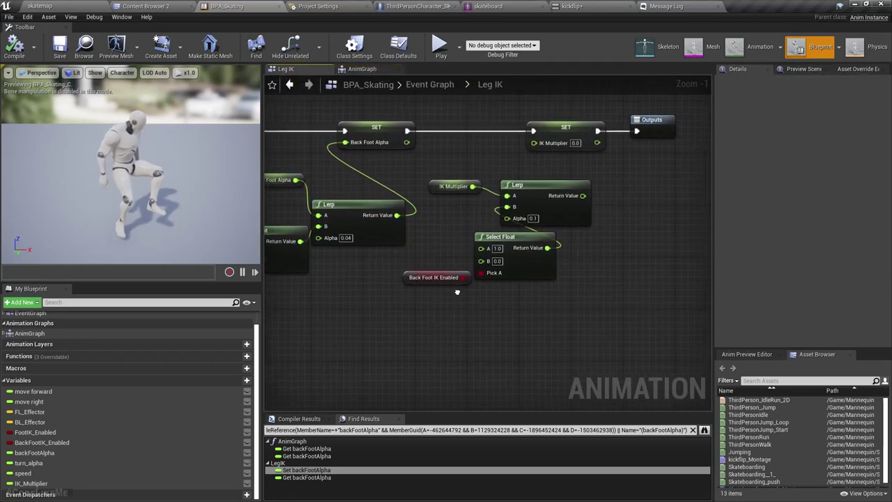
drag(552, 207, 503, 153)
click(14, 46)
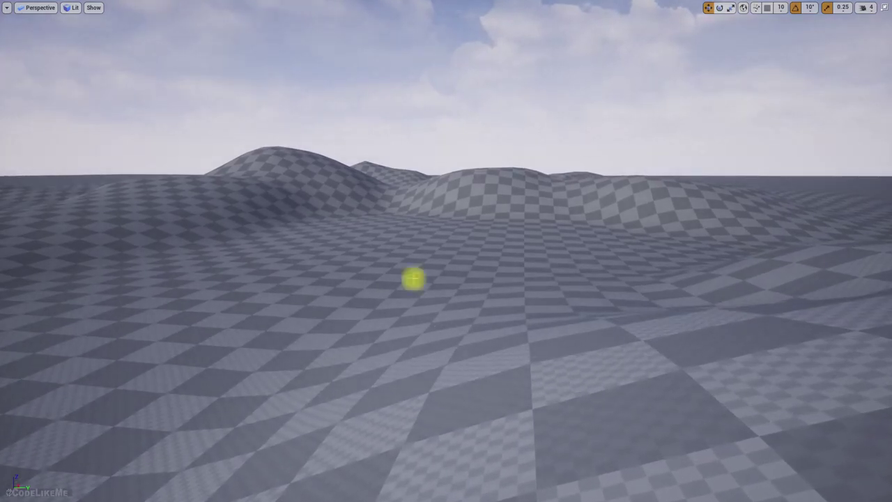
Play skatemap in full screen, test riding, foot placement and kickflip jumps over flat and uneven terrain, and end the session
key(alt+p)
click(408, 259)
key(w)
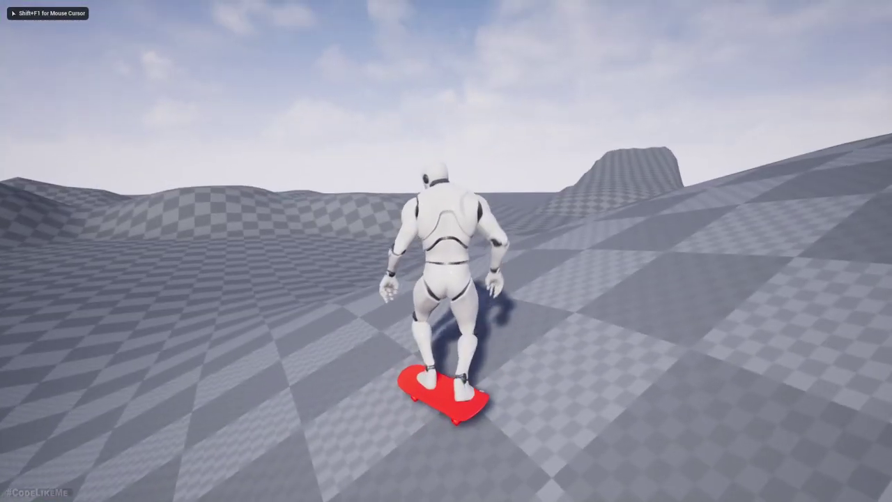
key(space)
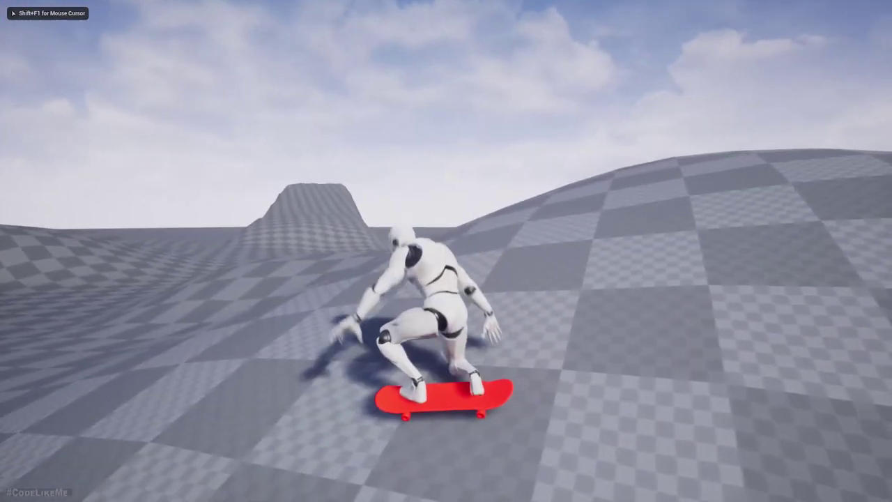
key(w)
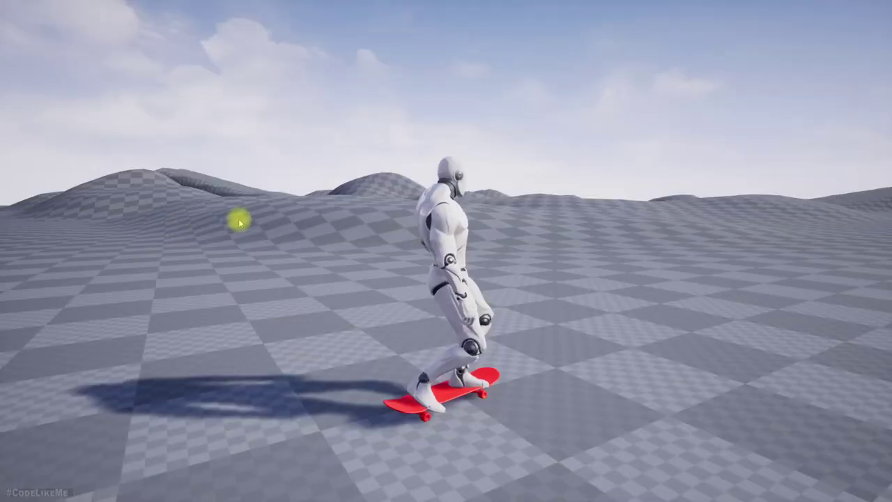
click(239, 222)
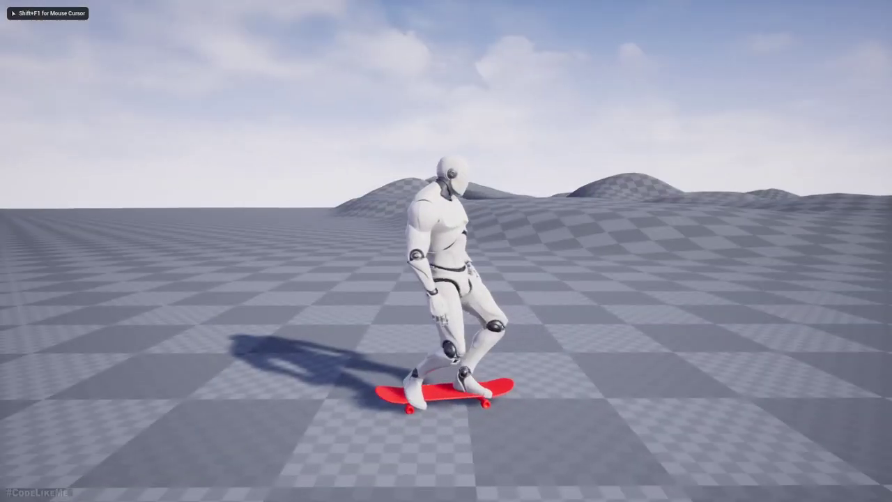
key(w)
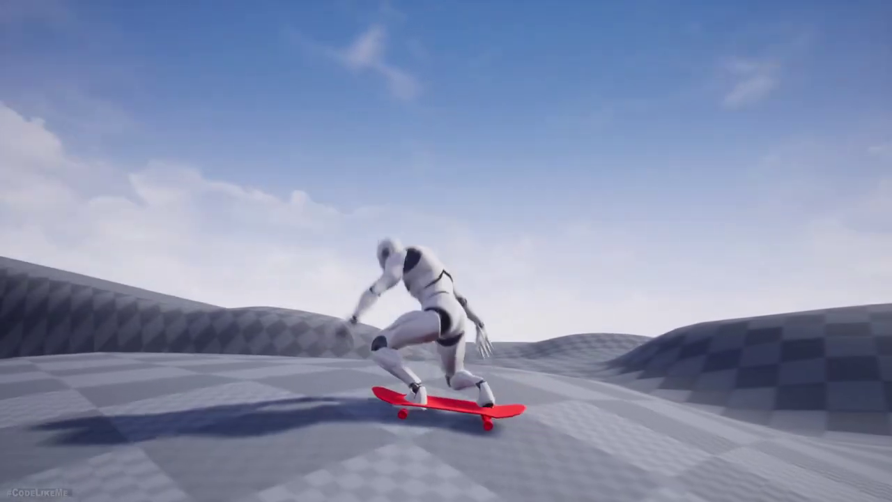
key(Escape)
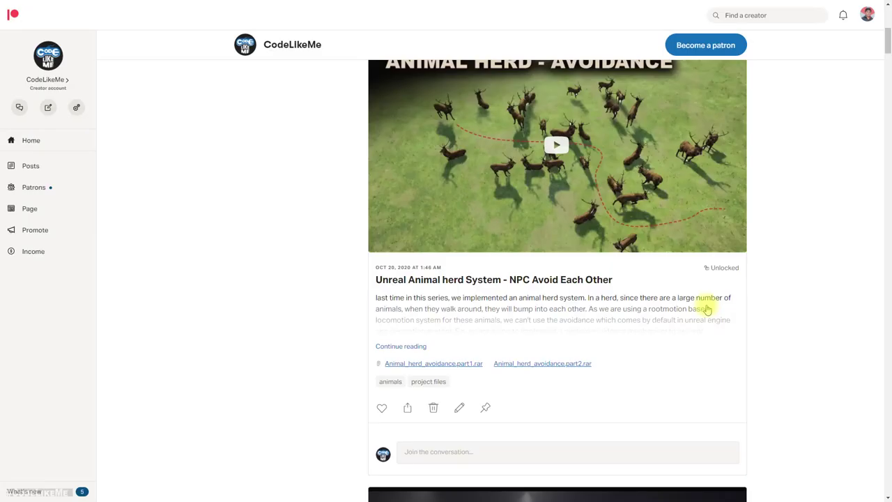
Switch to the CodeLikeMe Patreon page and browse its posts for the skateboarding series and other project files
scroll(598, 309, up, 1)
scroll(598, 308, down, 1)
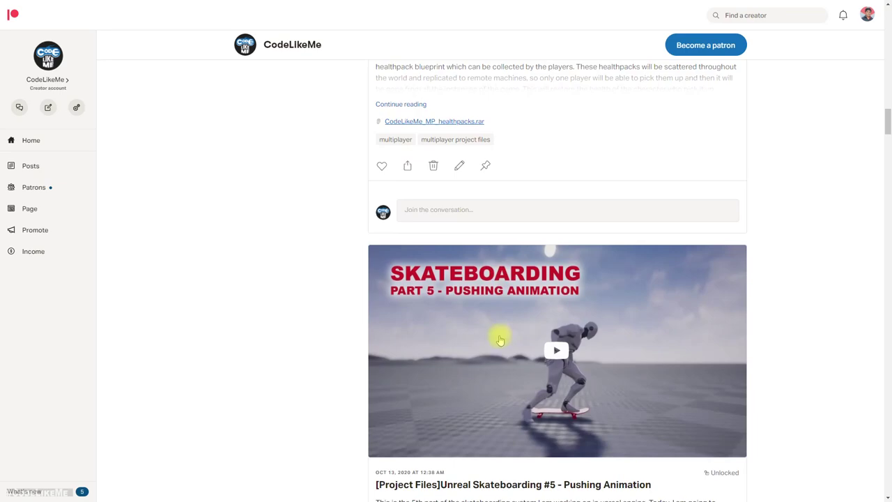
scroll(499, 340, down, 15)
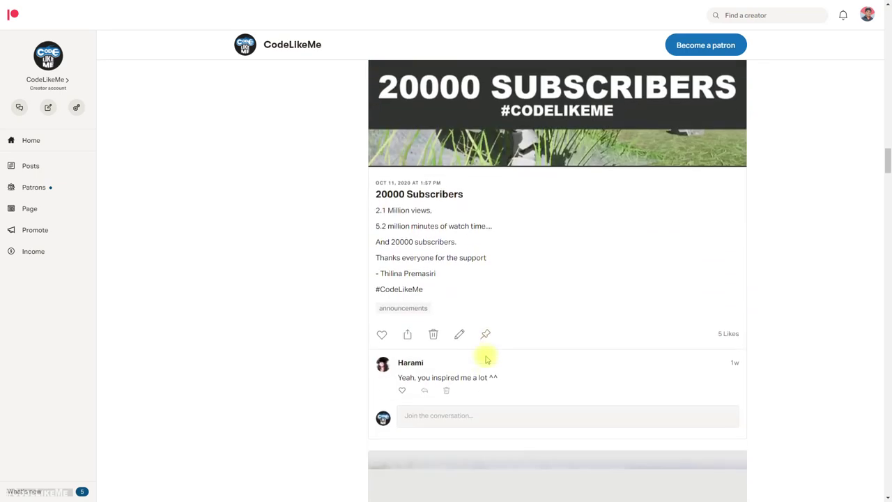
scroll(484, 359, down, 3)
scroll(478, 358, down, 10)
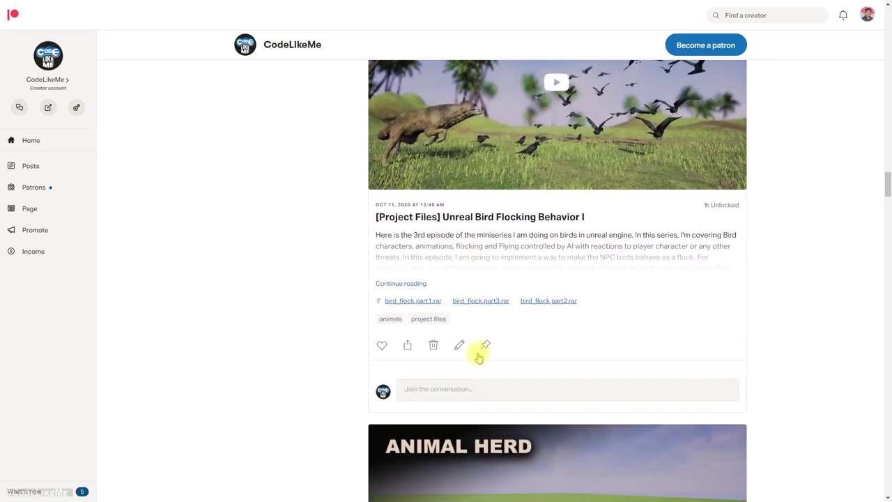
scroll(478, 357, down, 10)
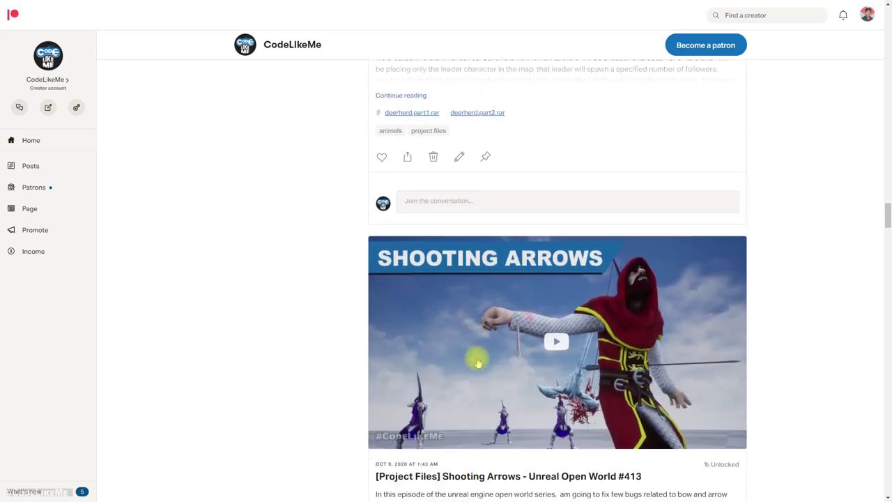
scroll(479, 358, down, 12)
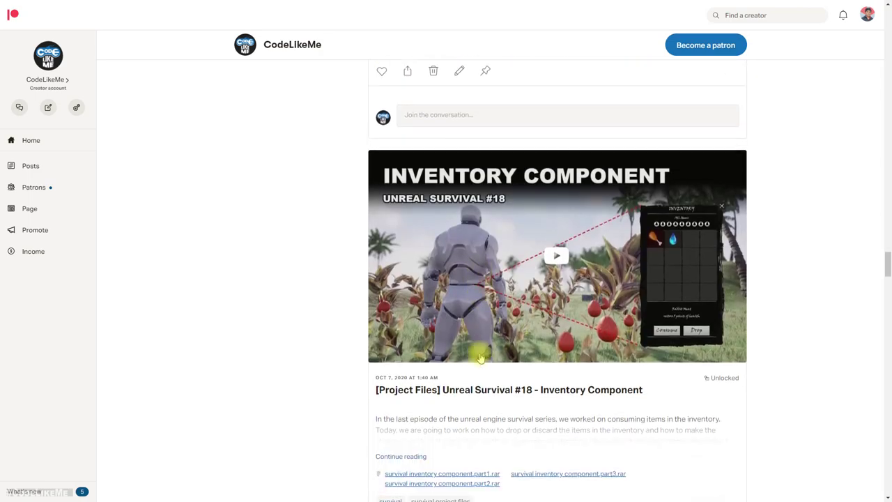
scroll(485, 344, down, 12)
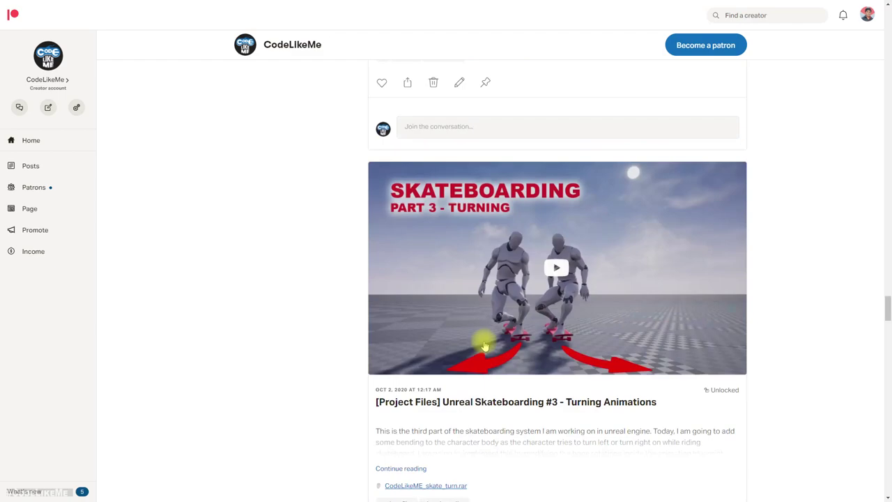
scroll(485, 351, down, 12)
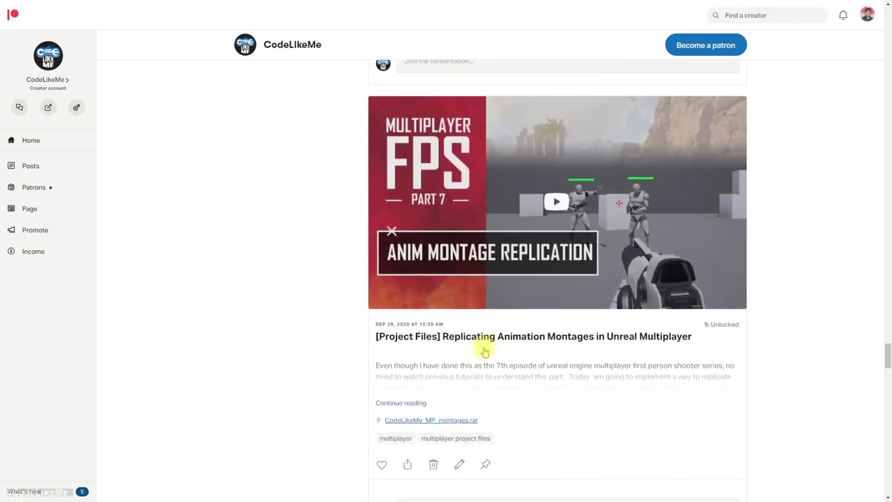